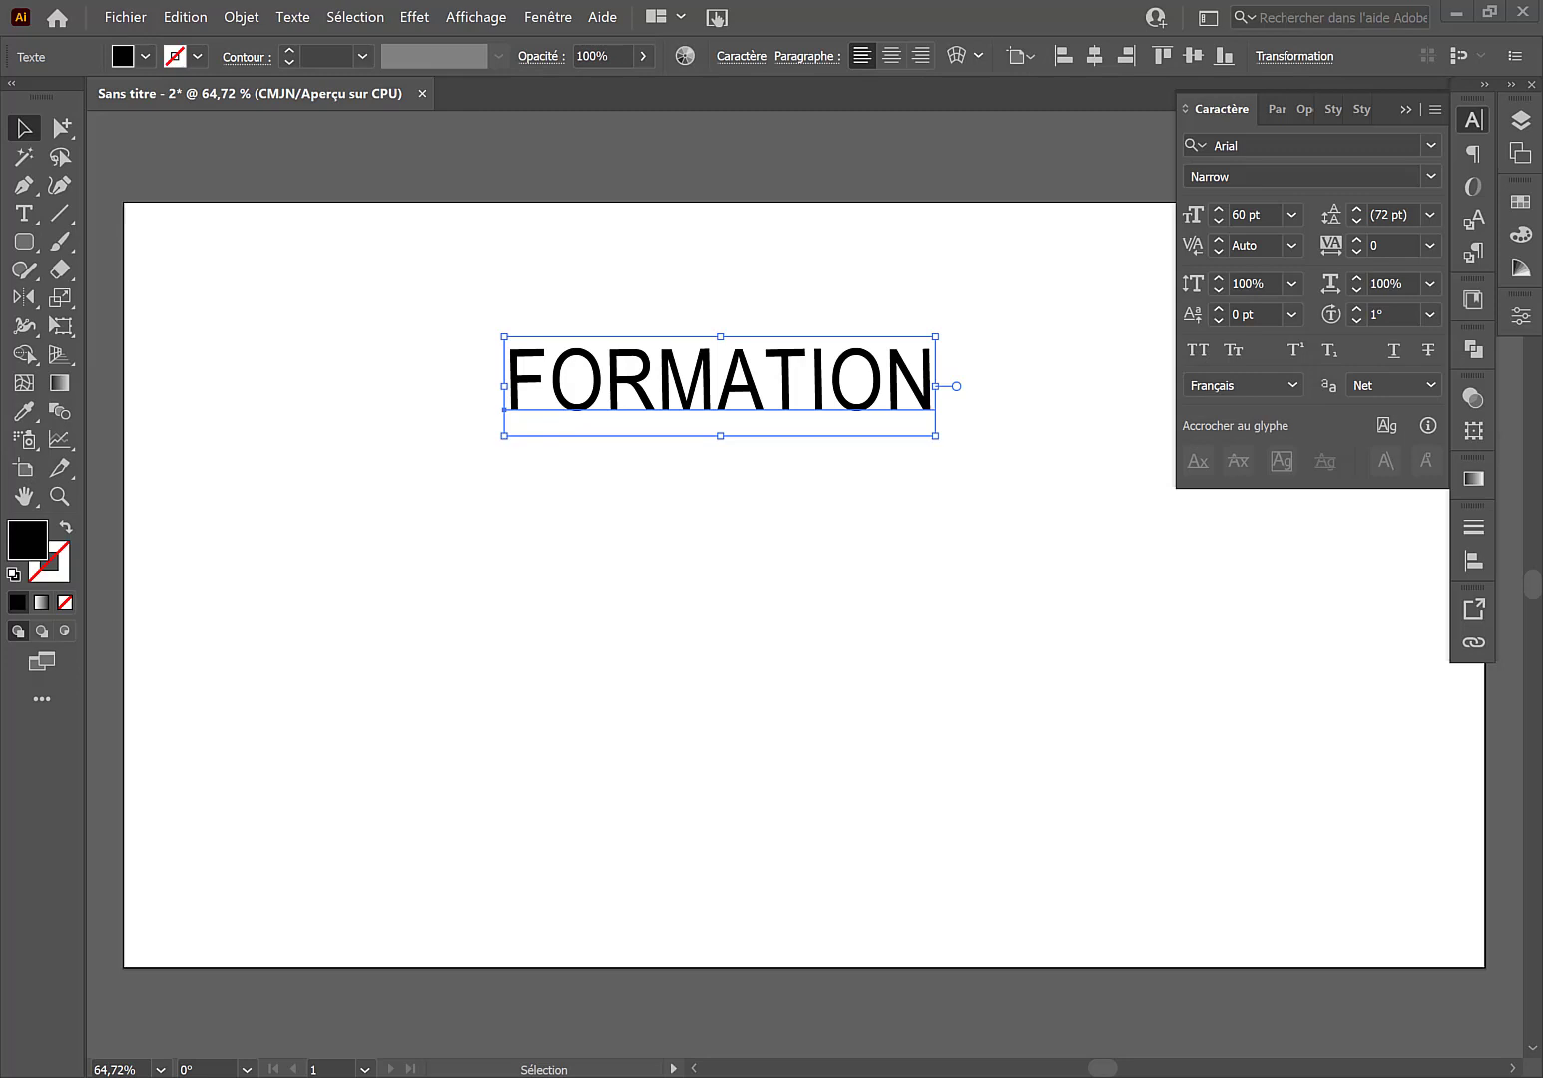
Step: Draw an open wavy path of six points rising across the artboard with the Curvature tool, with no fill and a black stroke
click(69, 185)
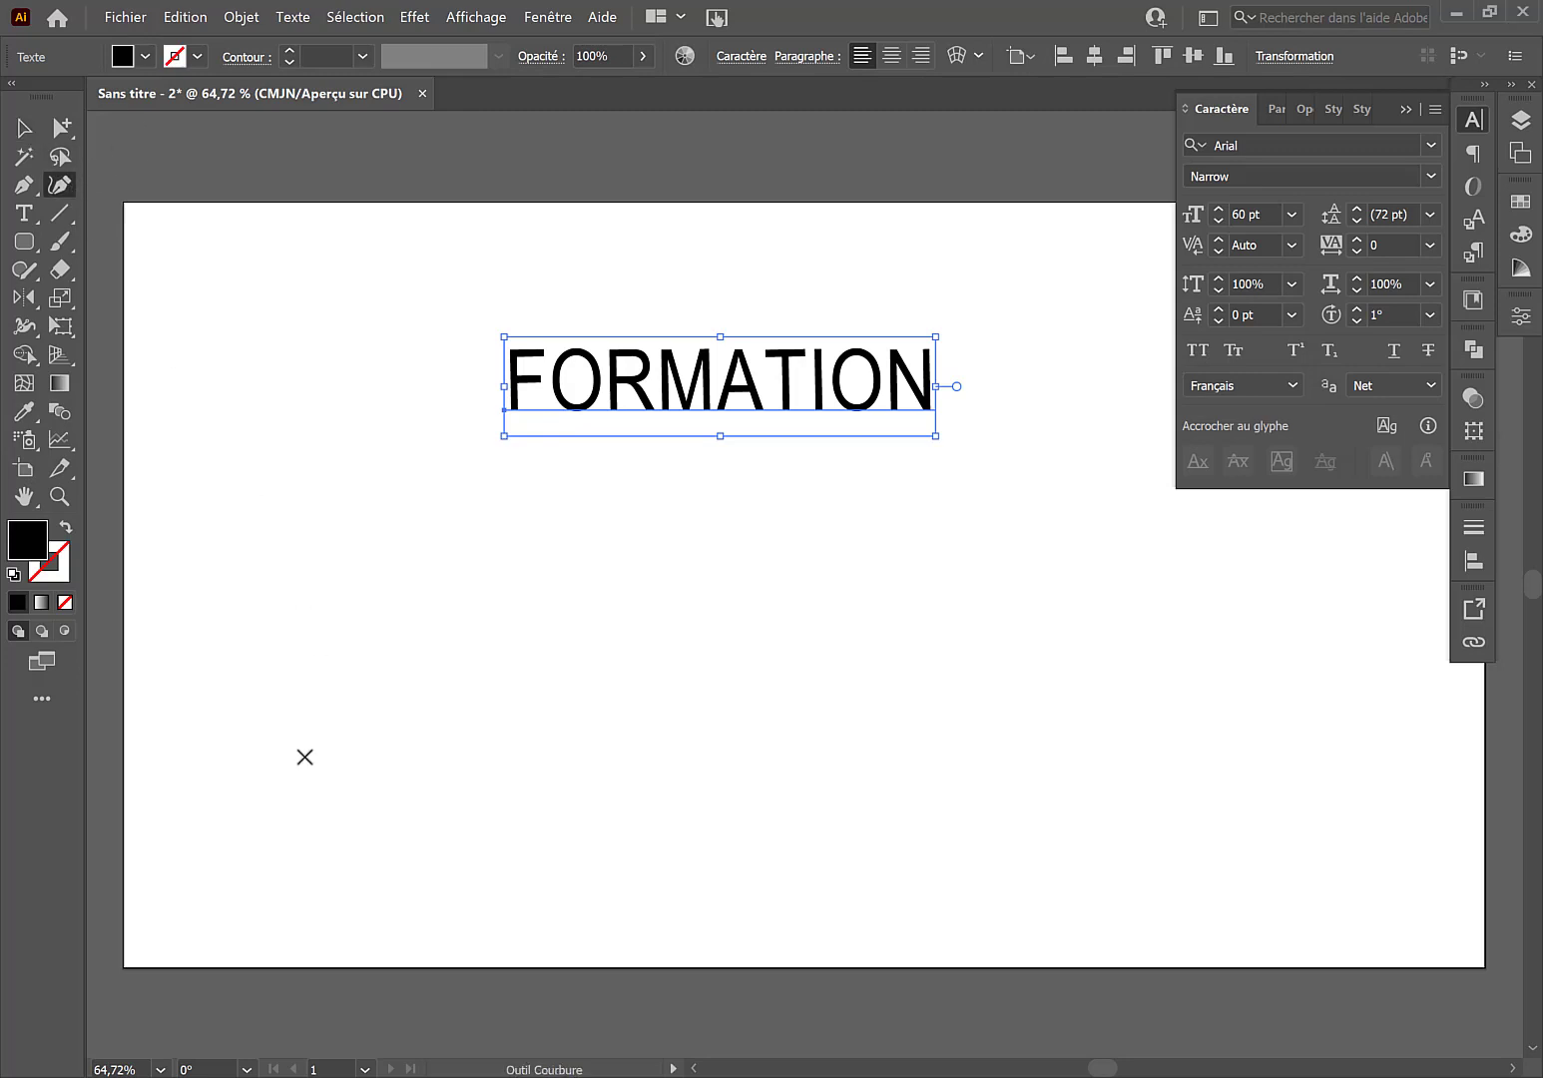
click(310, 761)
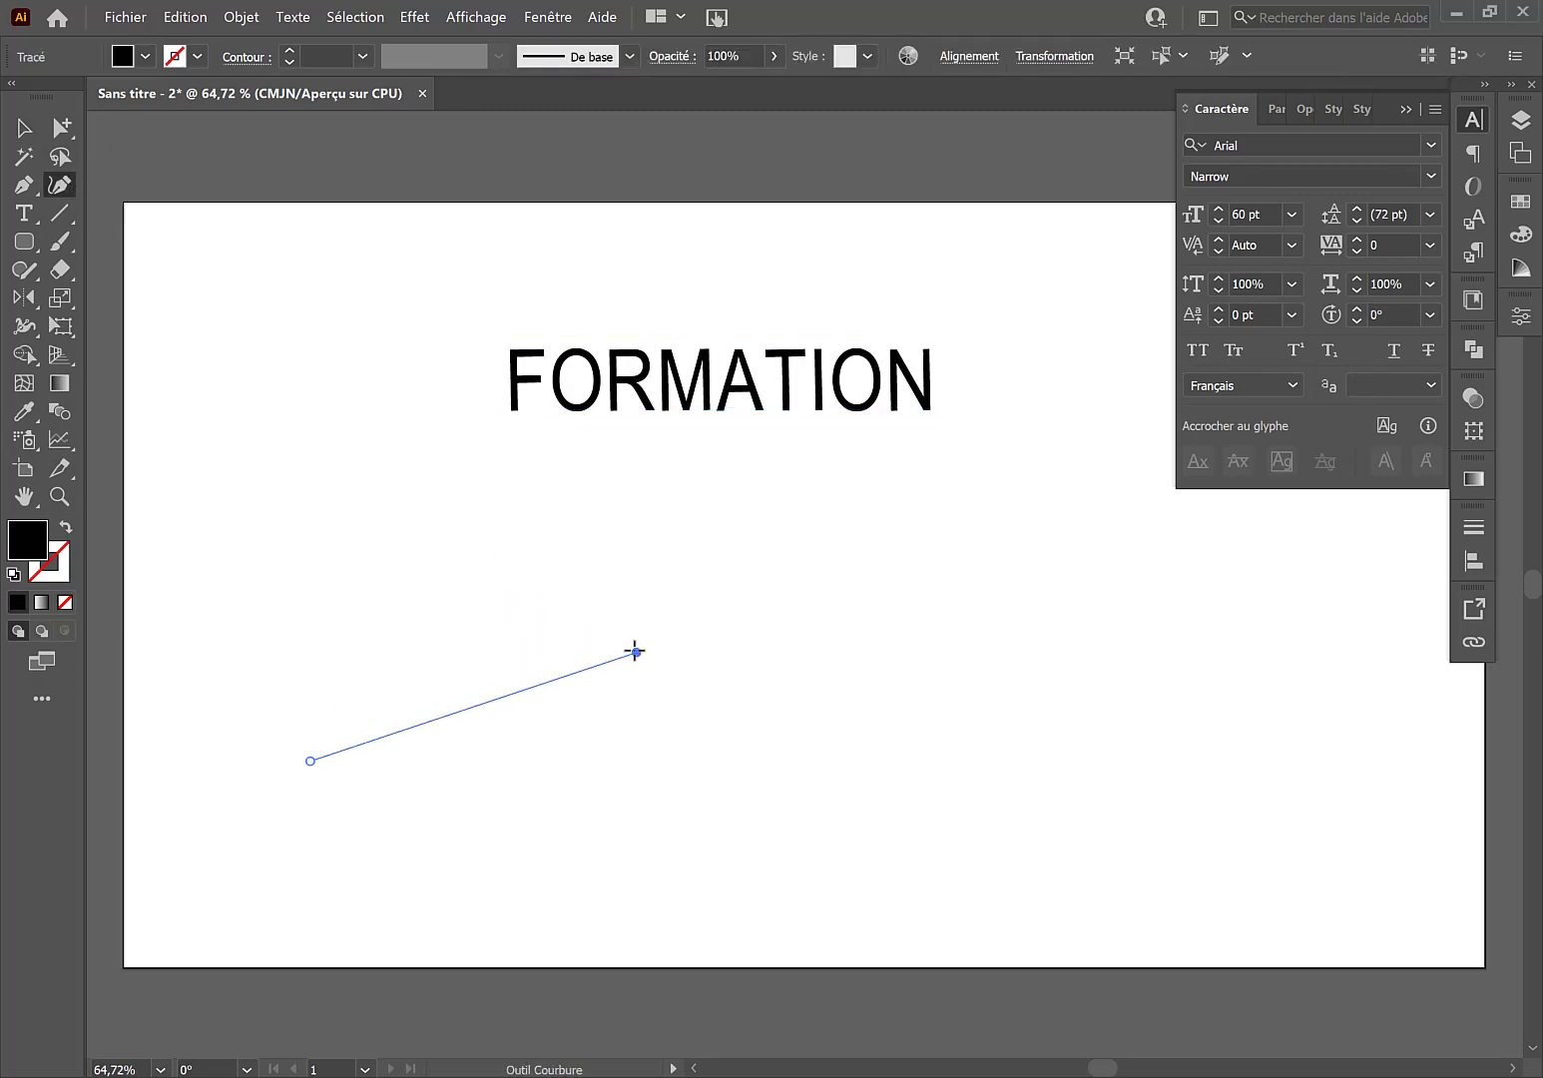
click(463, 638)
click(596, 642)
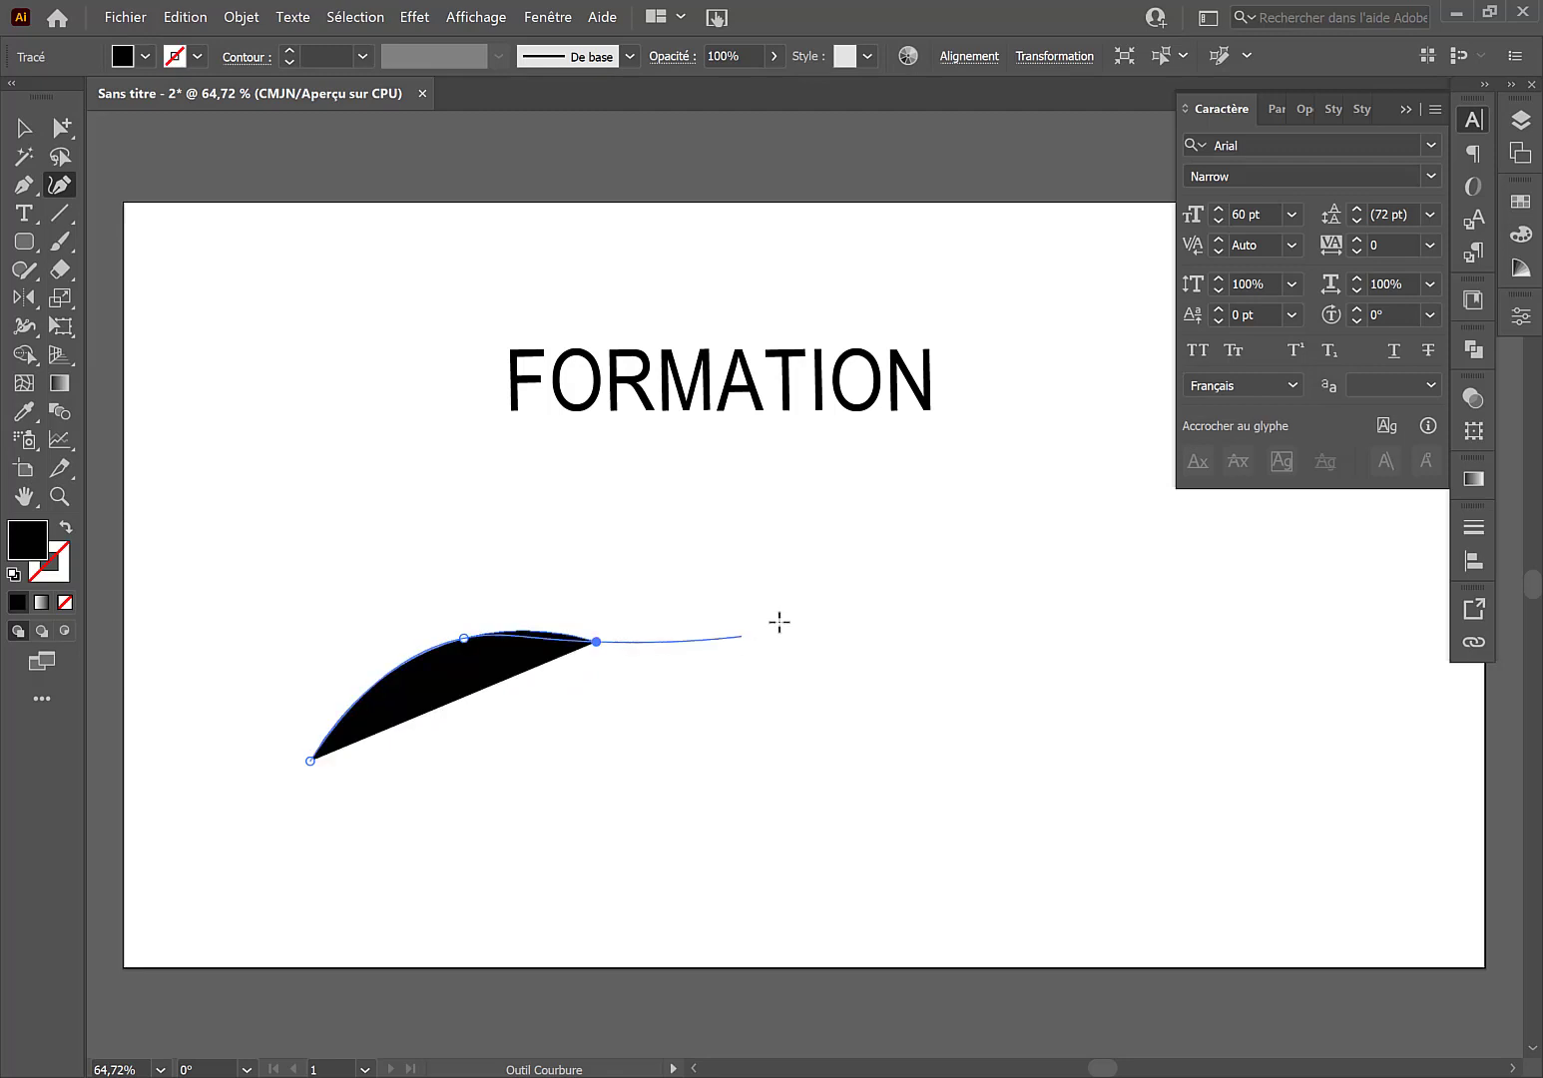
click(799, 575)
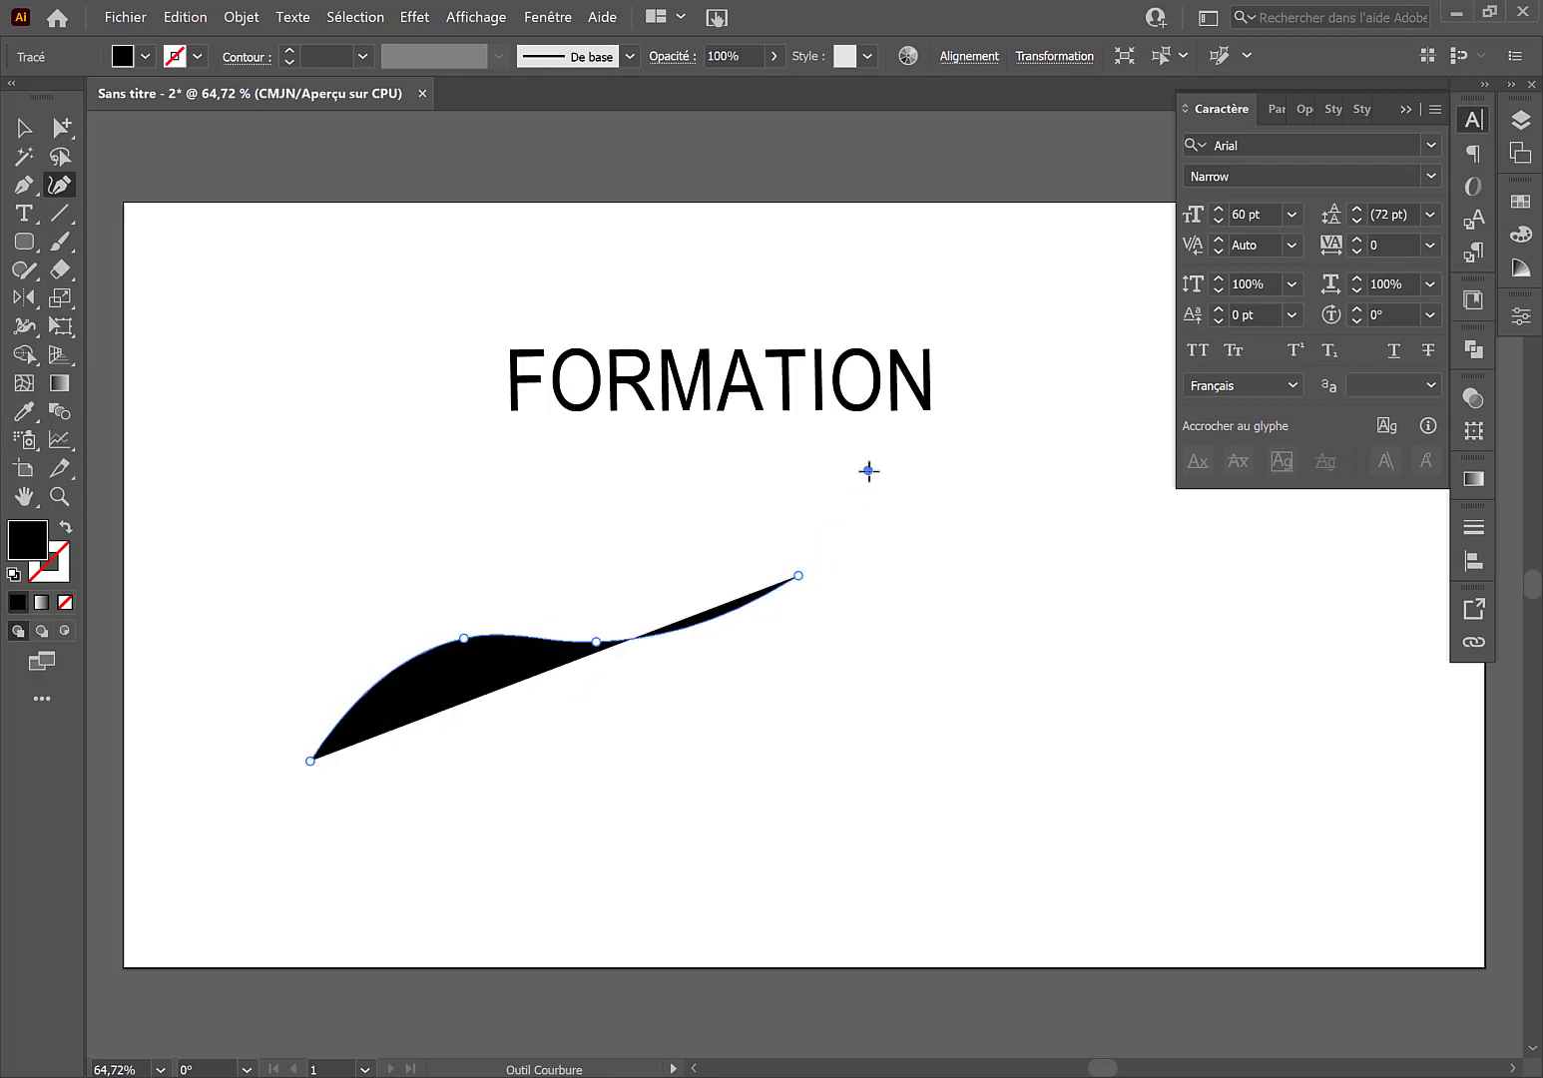
click(869, 470)
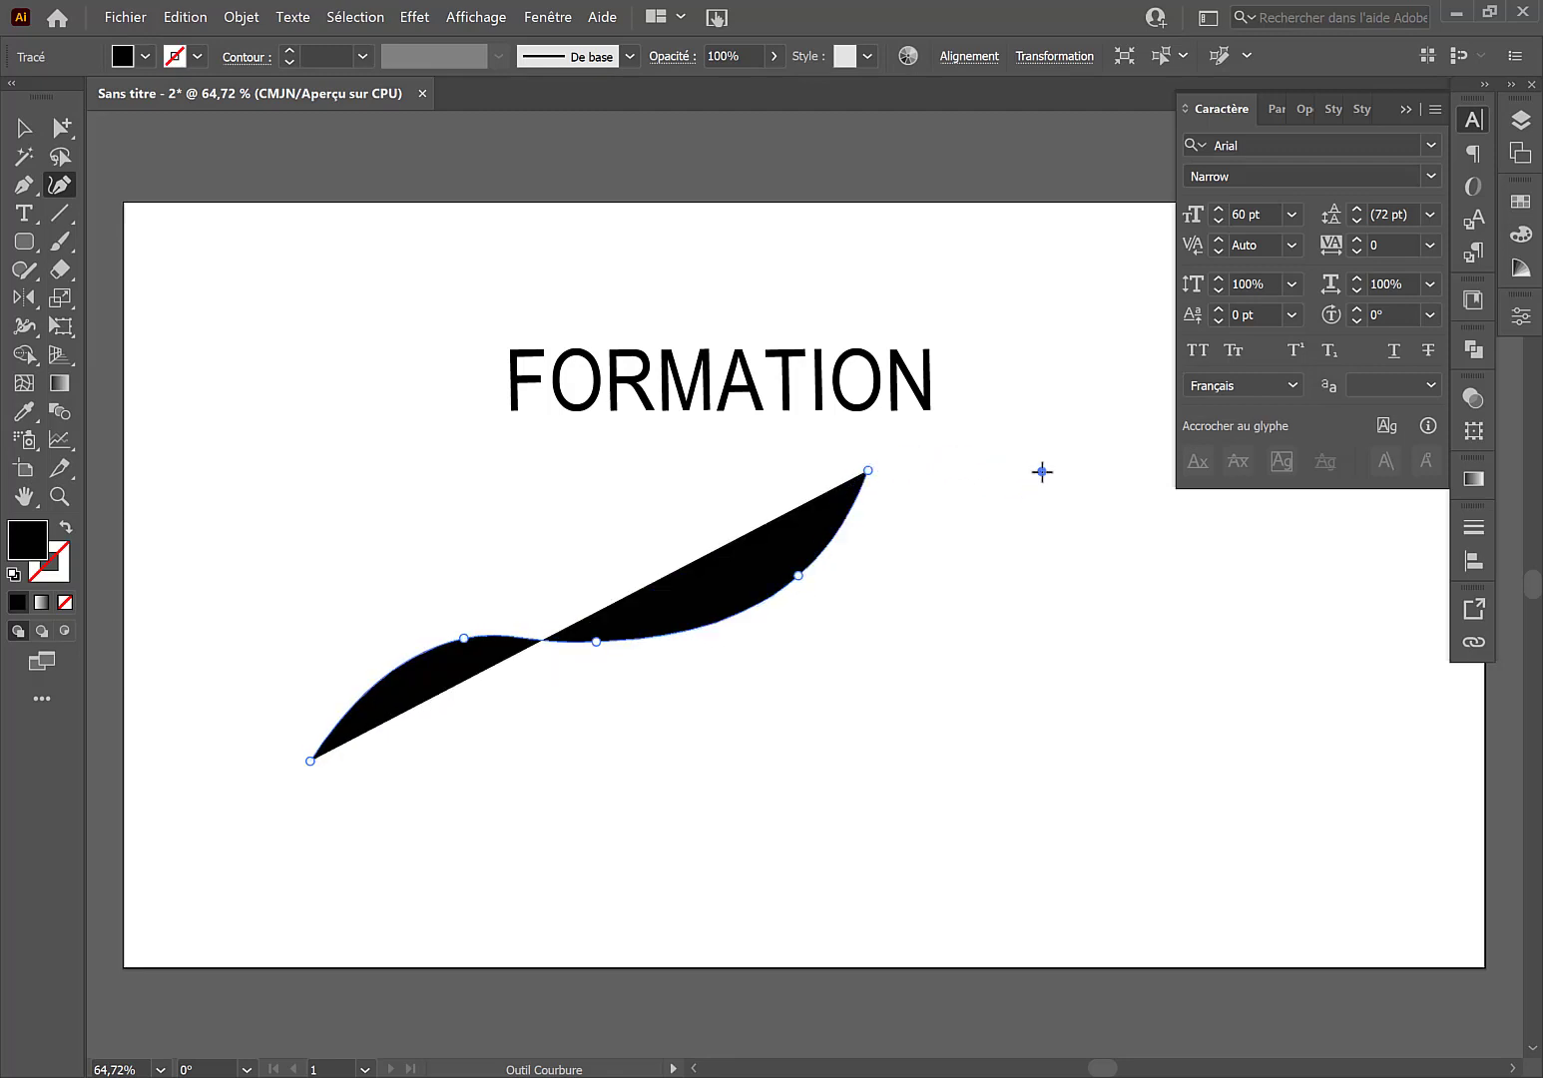
click(1042, 471)
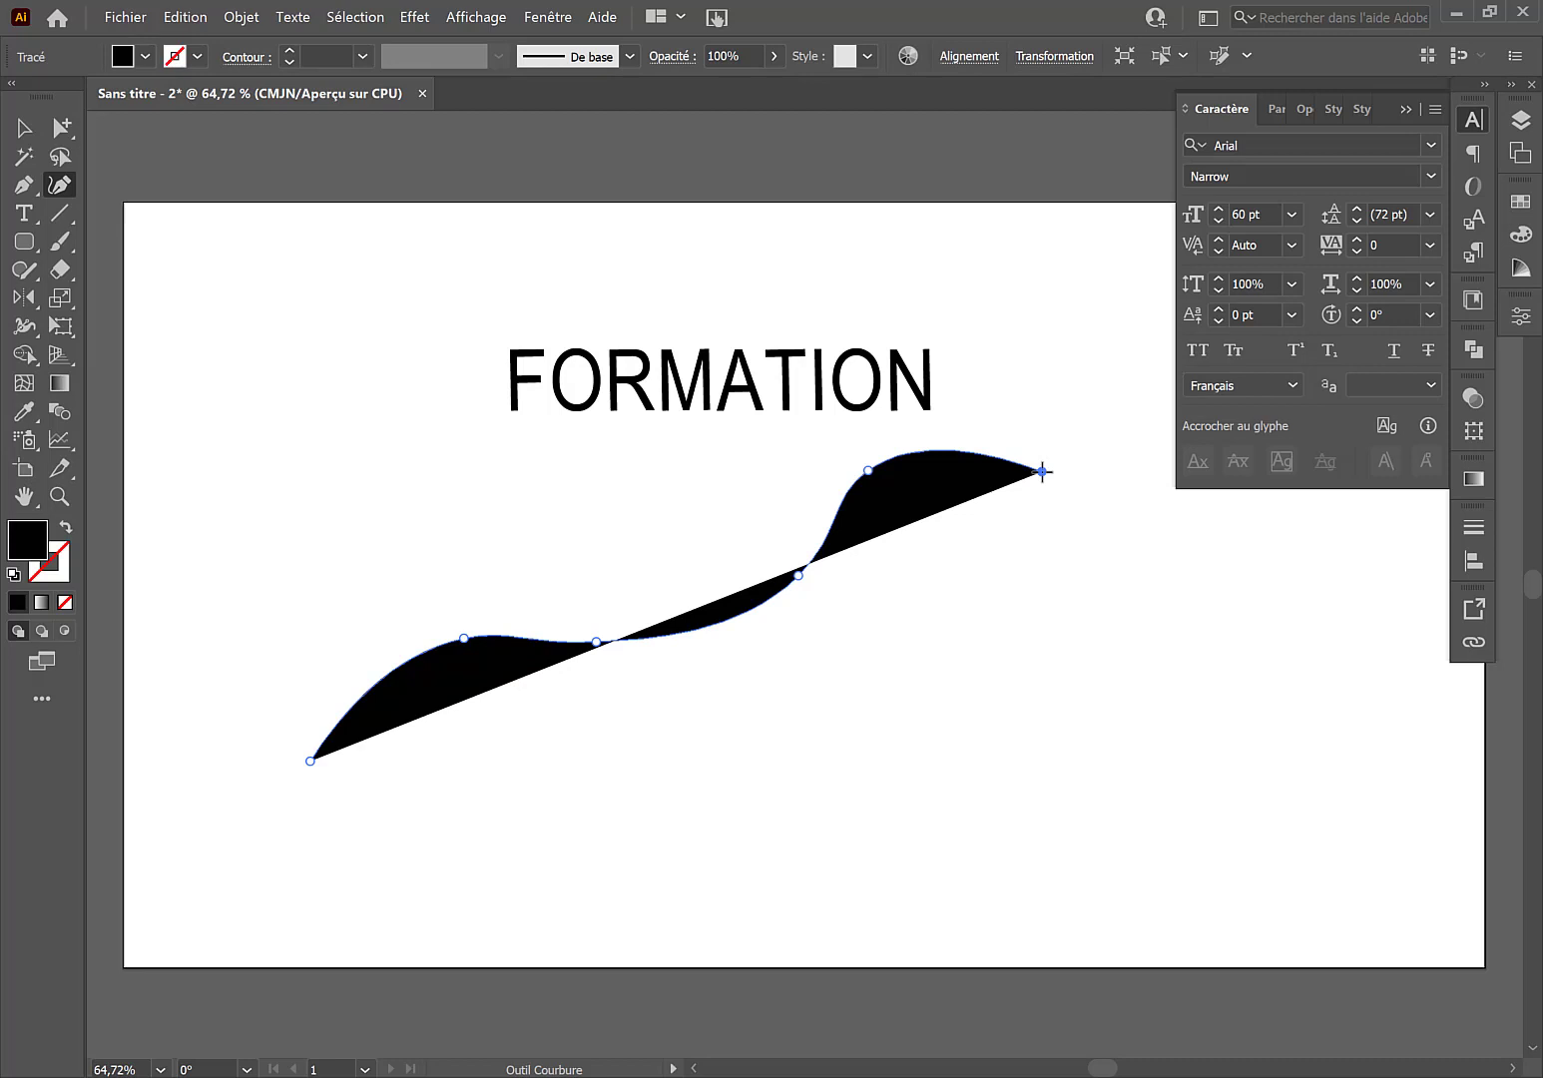
click(68, 528)
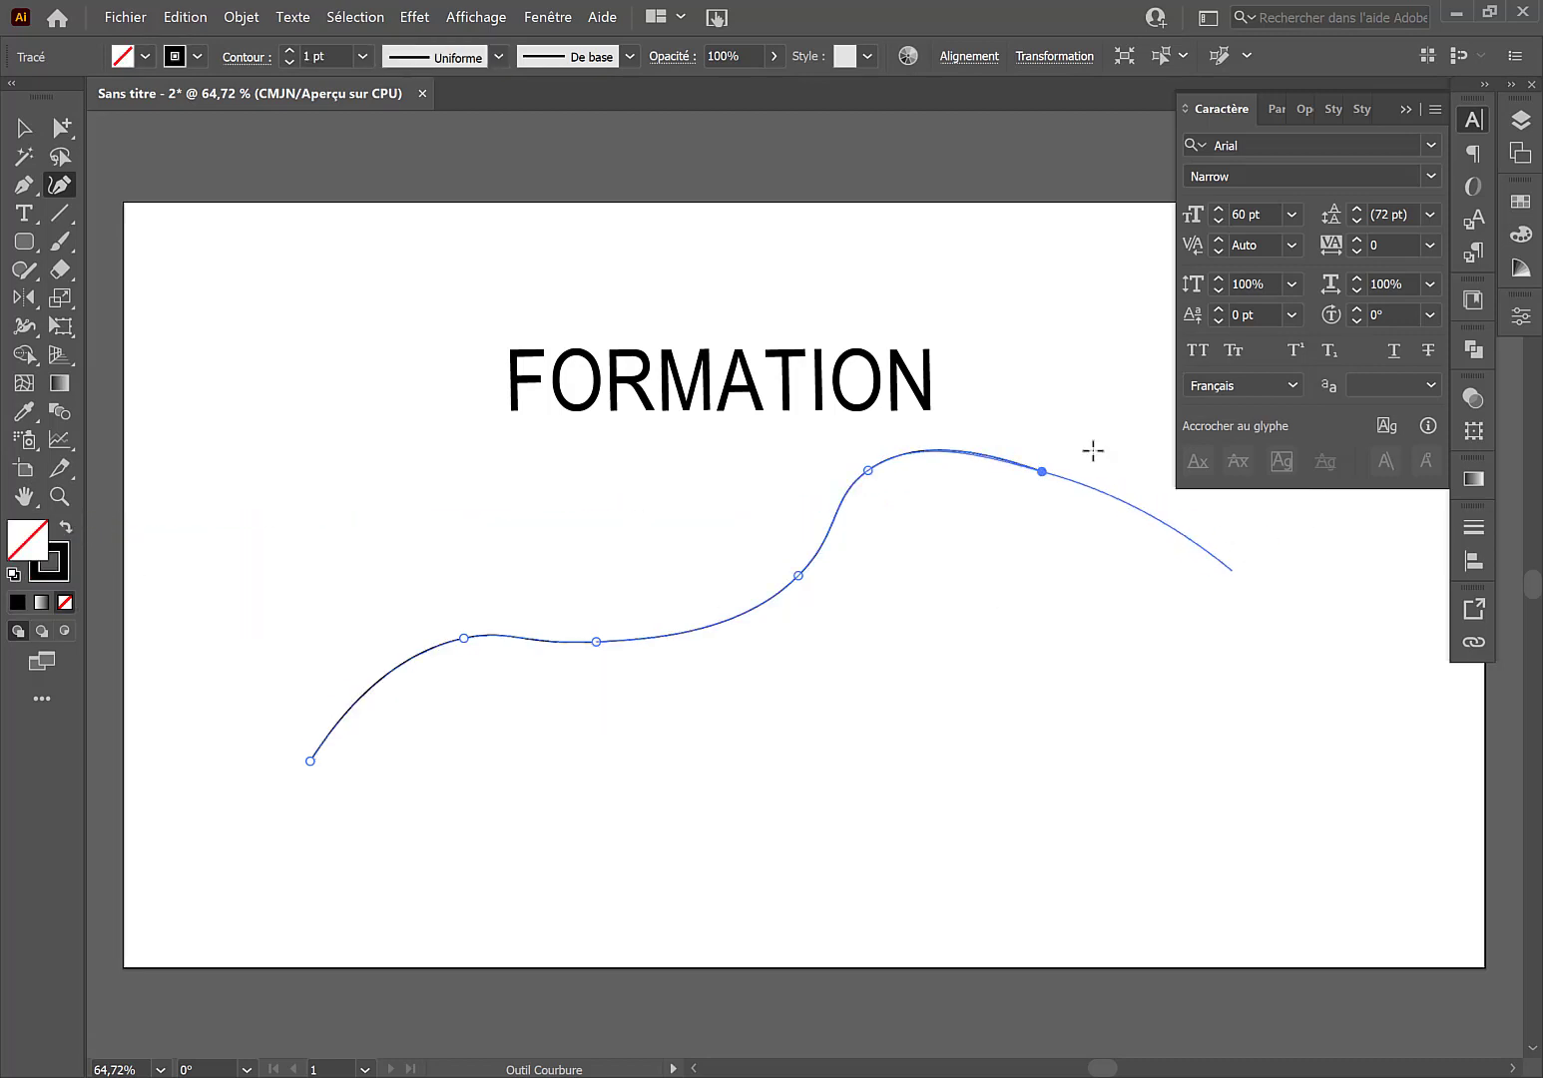
key(Escape)
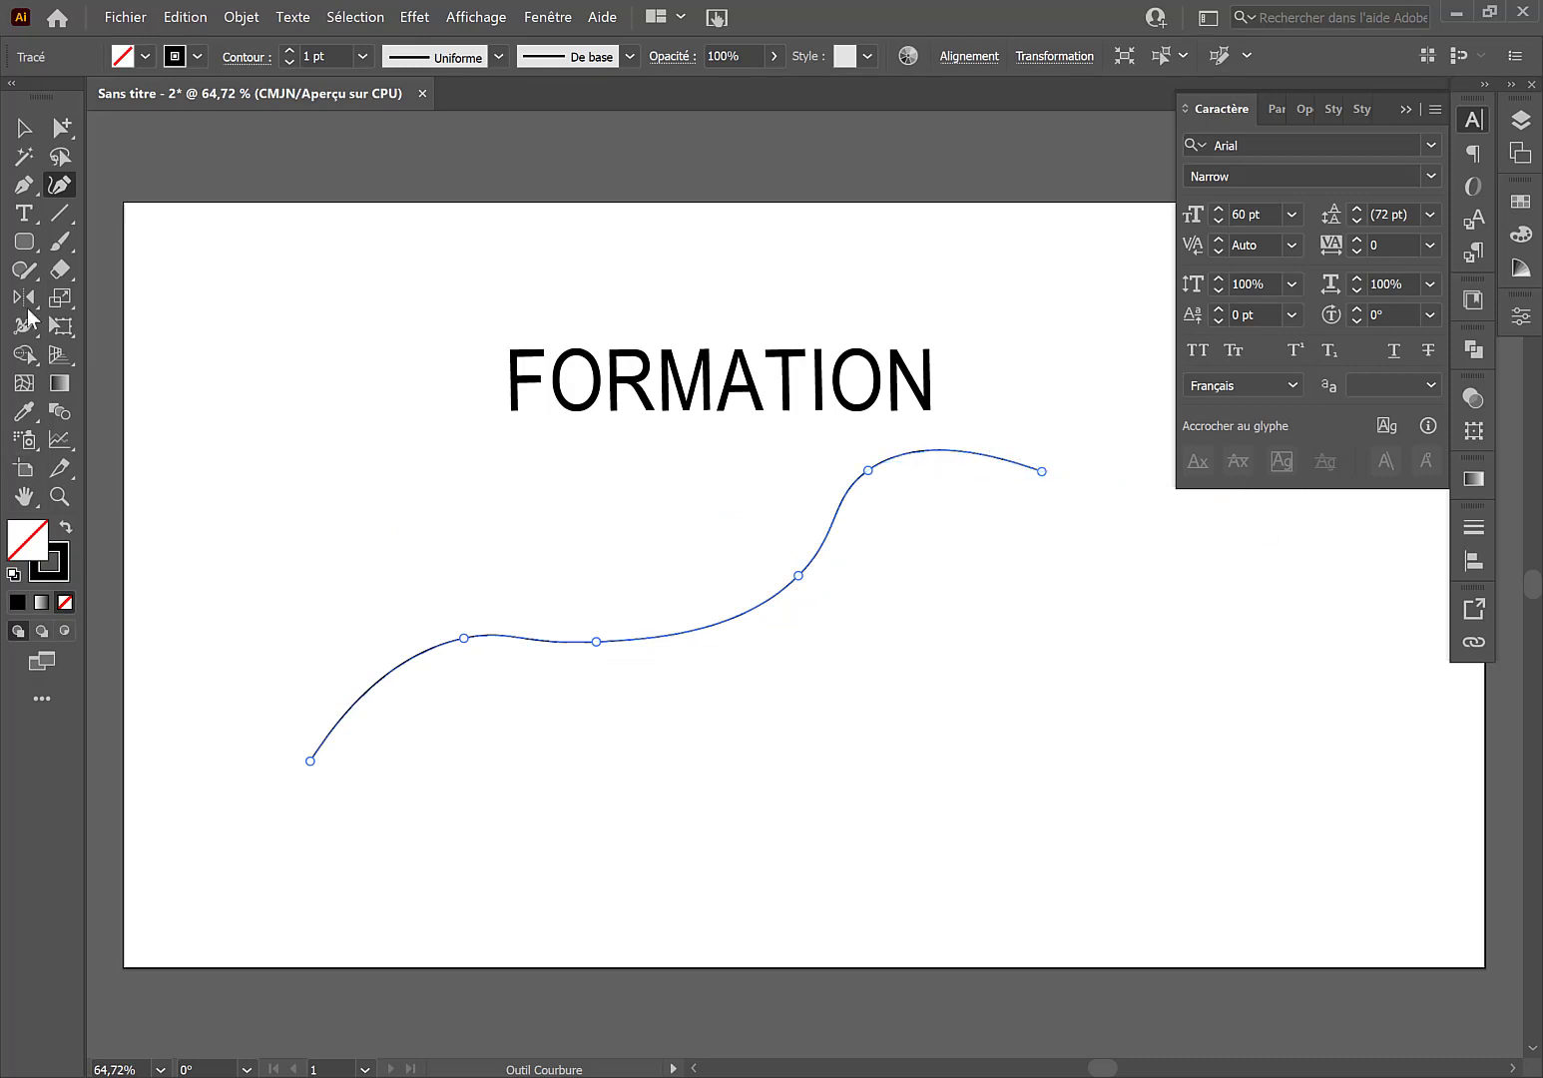
Step: Add the text "progression" along the wavy path, starting near the path's lower end
click(25, 213)
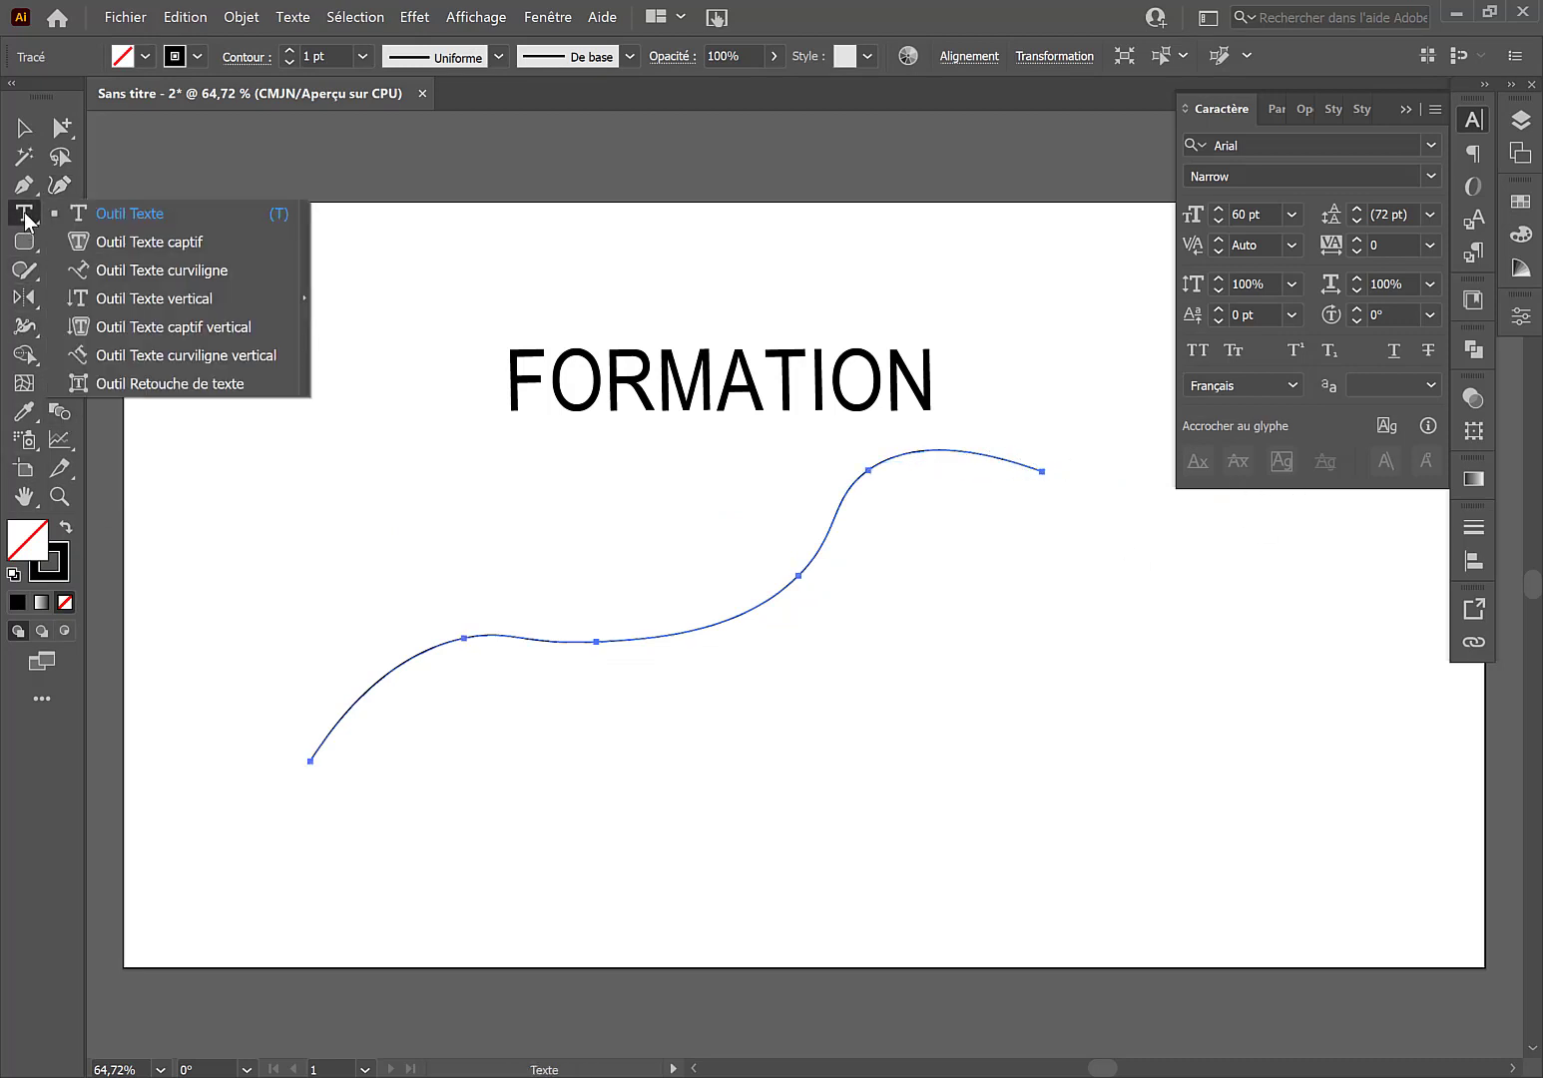
click(120, 269)
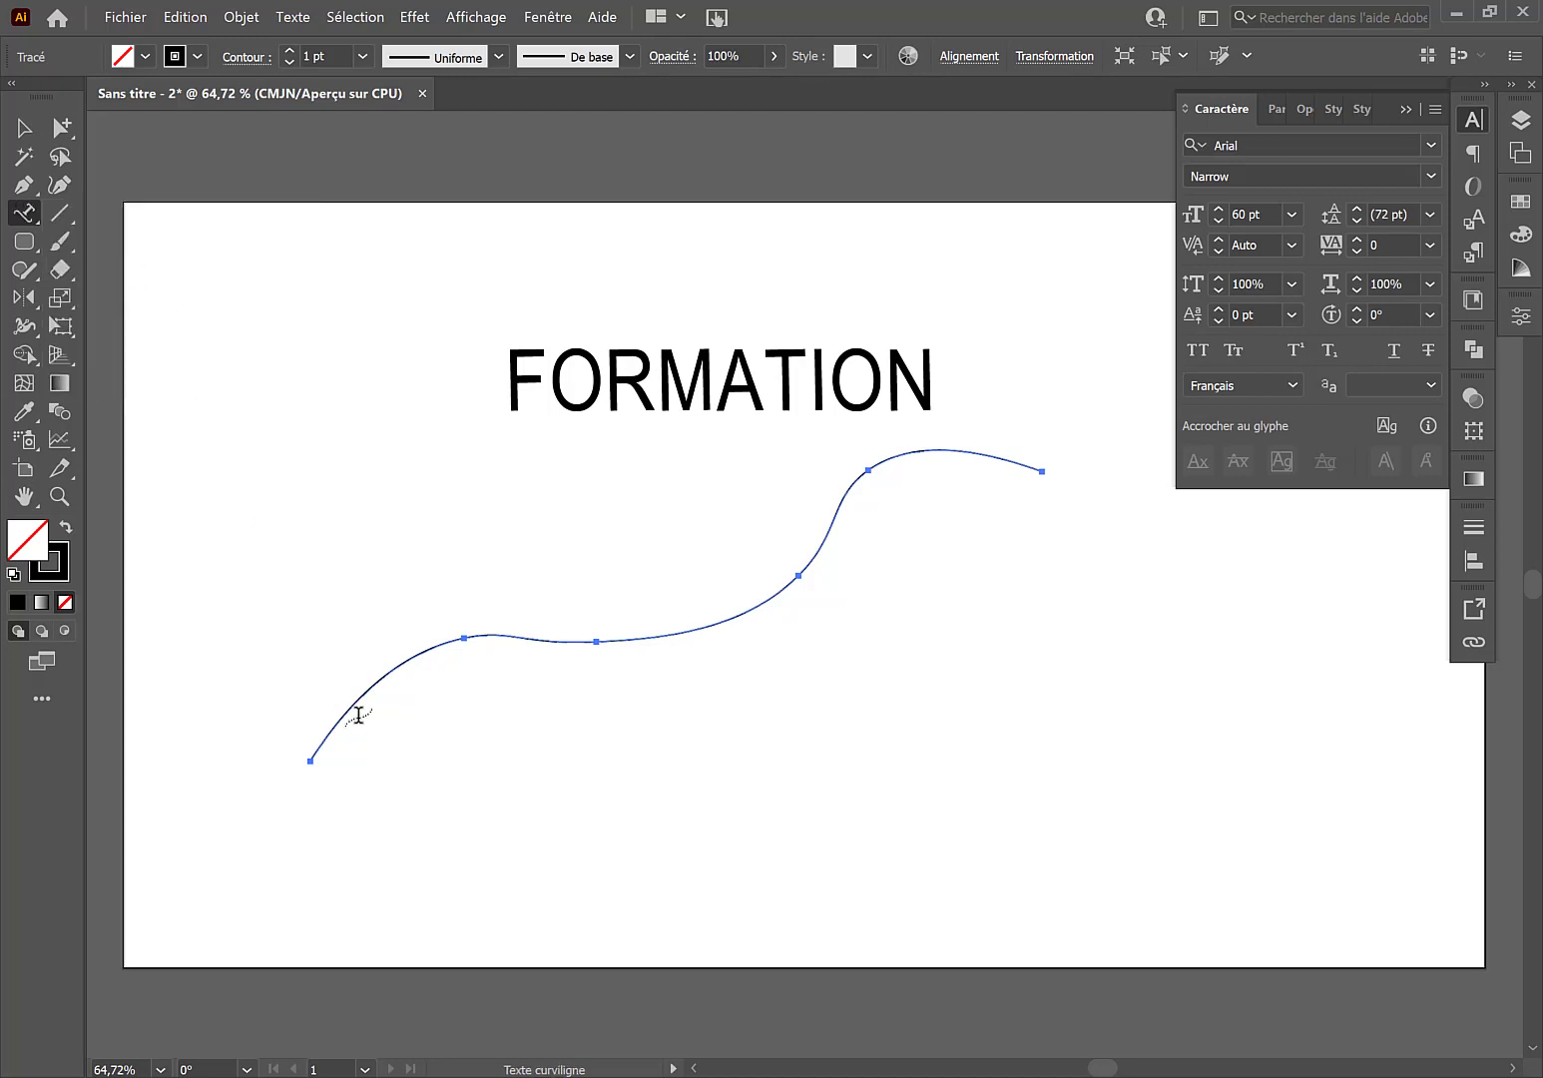
click(368, 692)
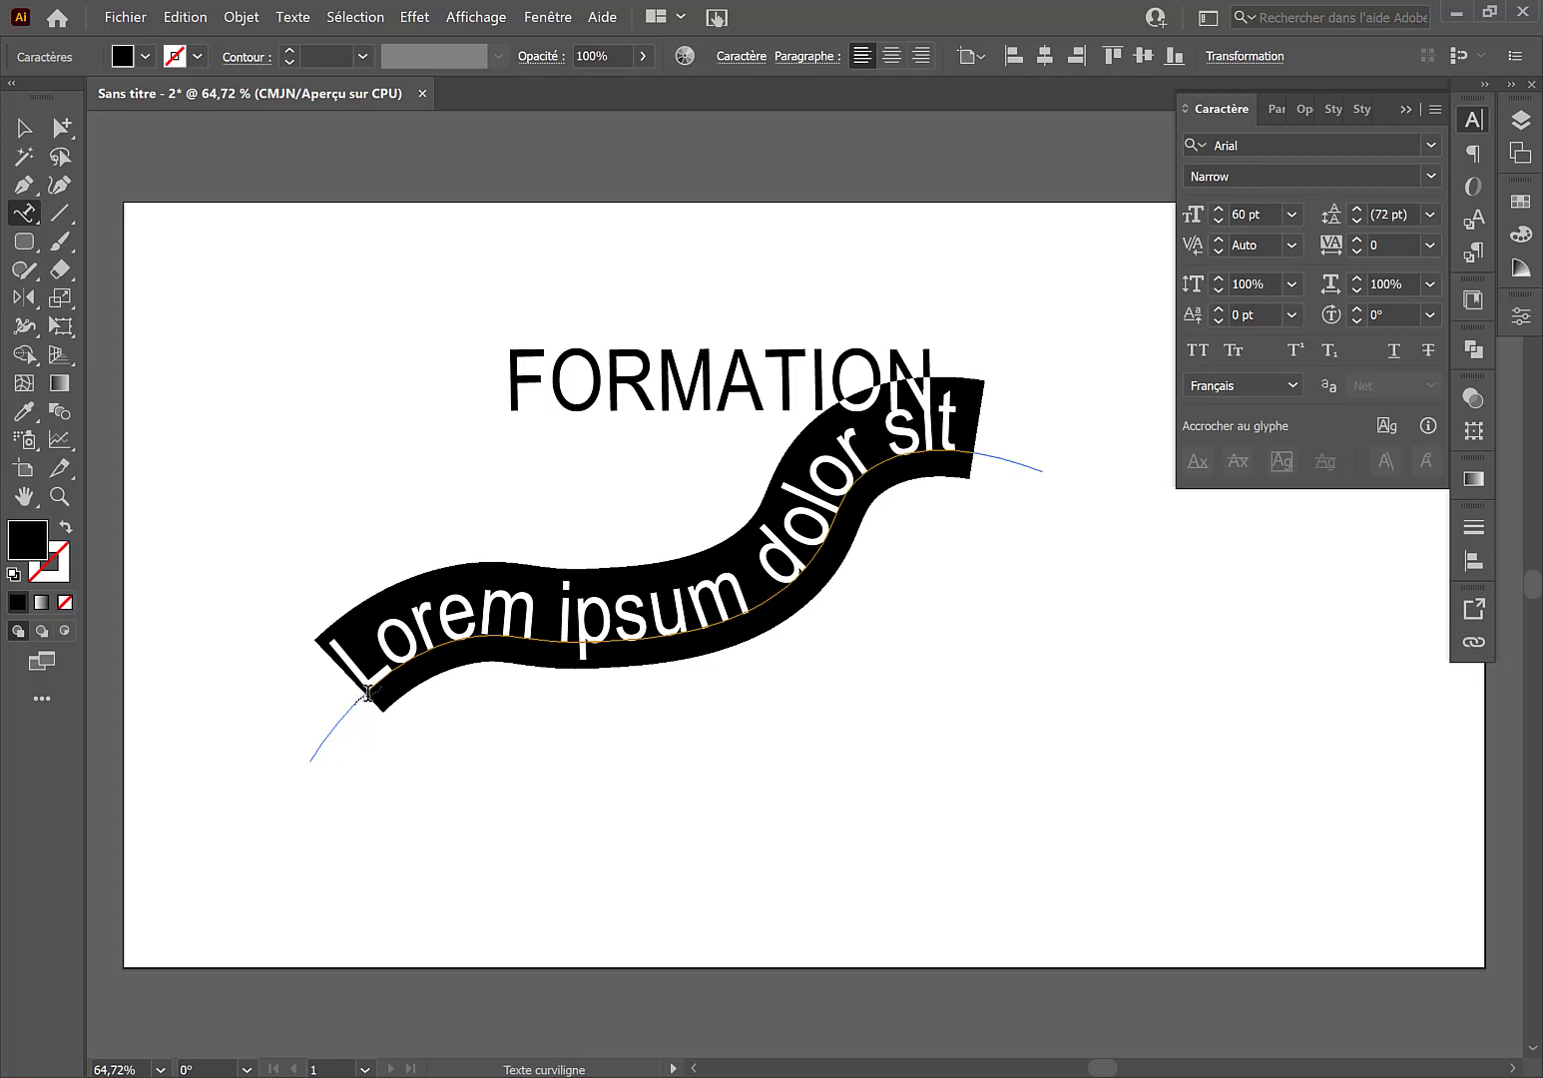
text(pro)
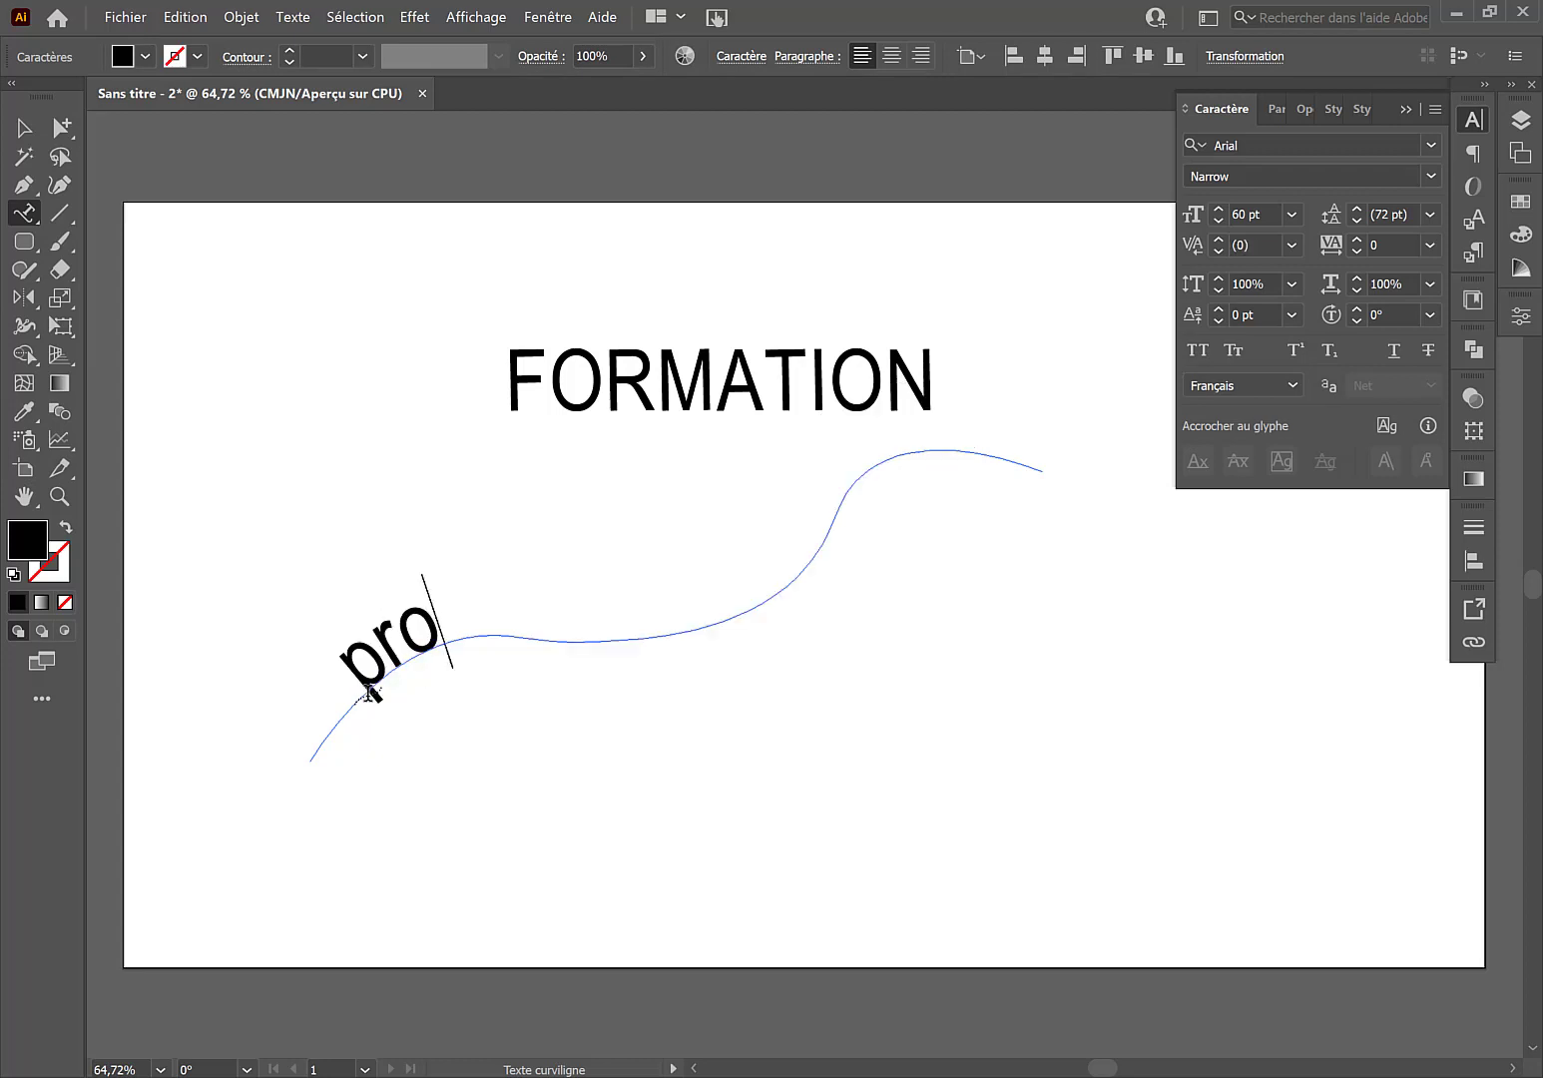
text(gression)
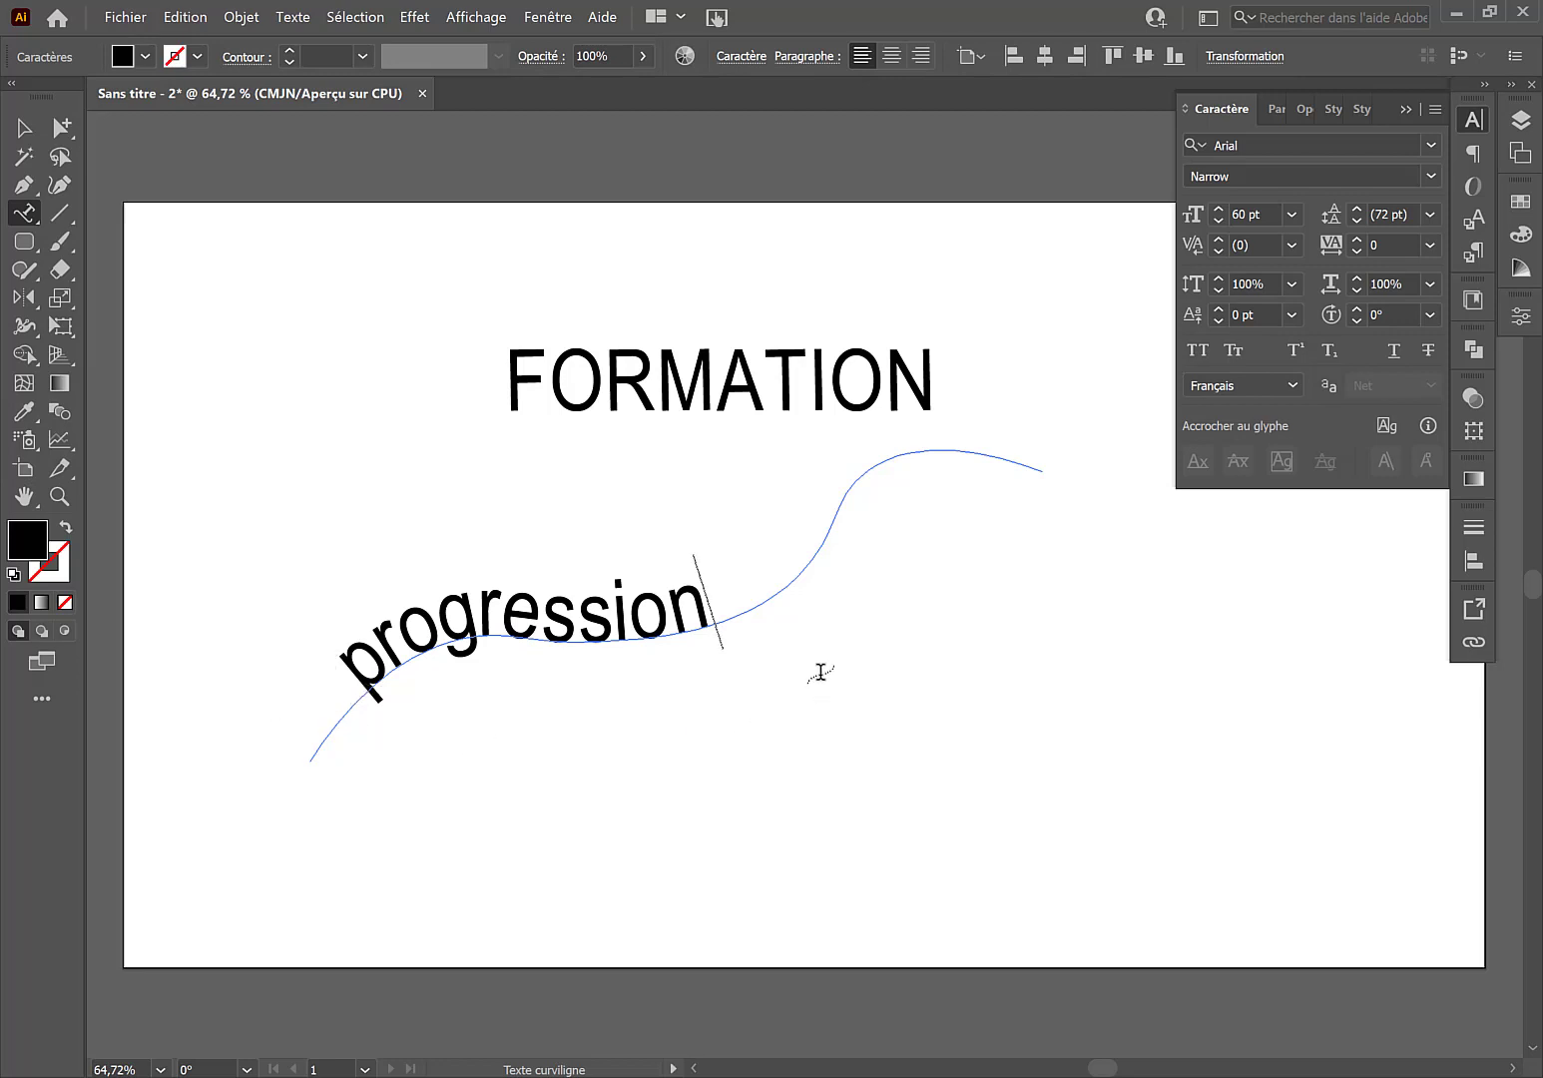
Step: Format the "progression" path text as all caps and shift it further along the curve by inserting space before its first letter
drag(740, 606, 306, 665)
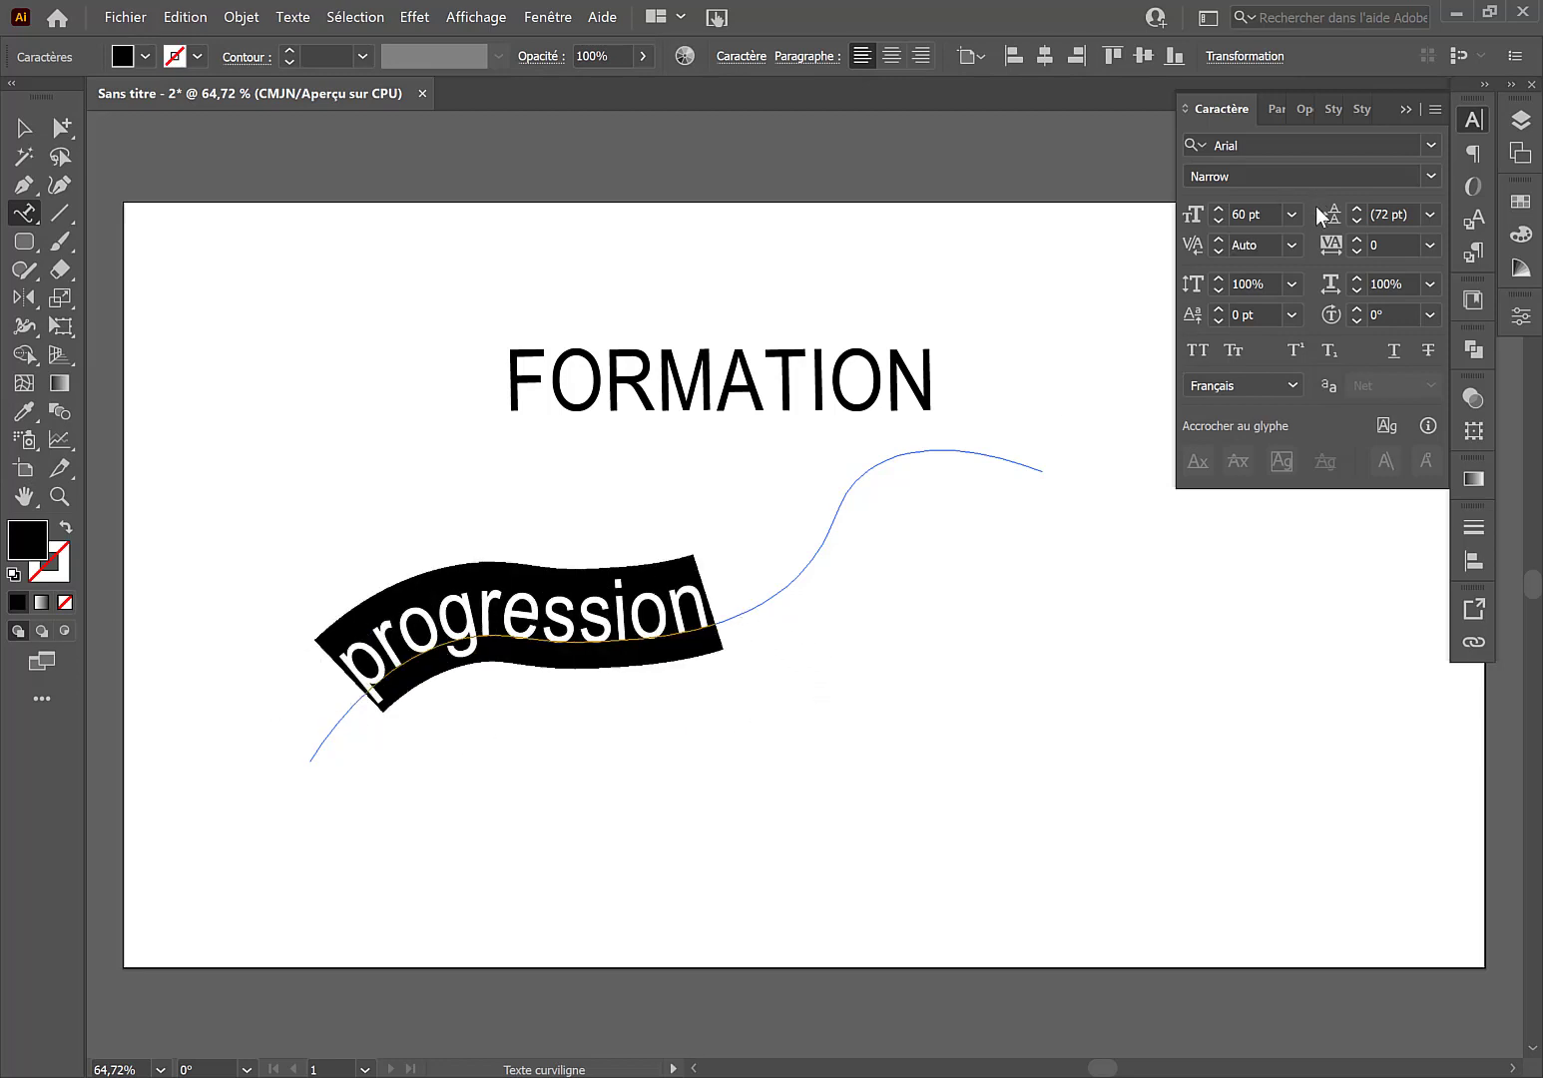
click(1201, 348)
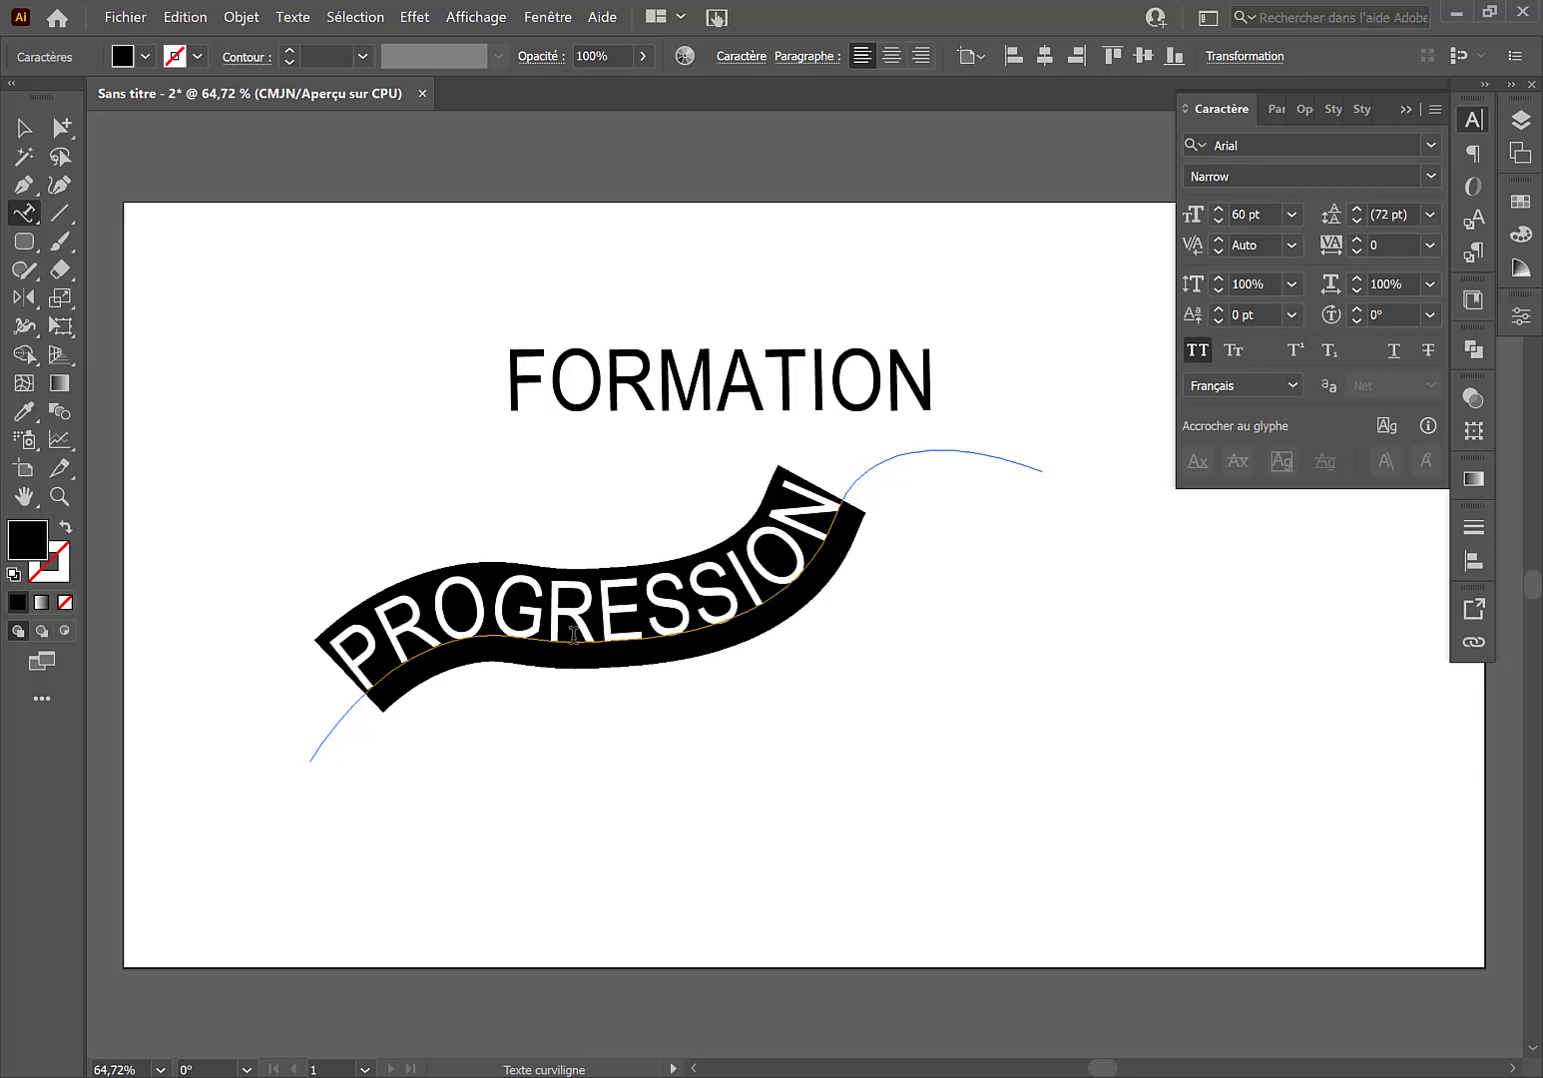
click(355, 687)
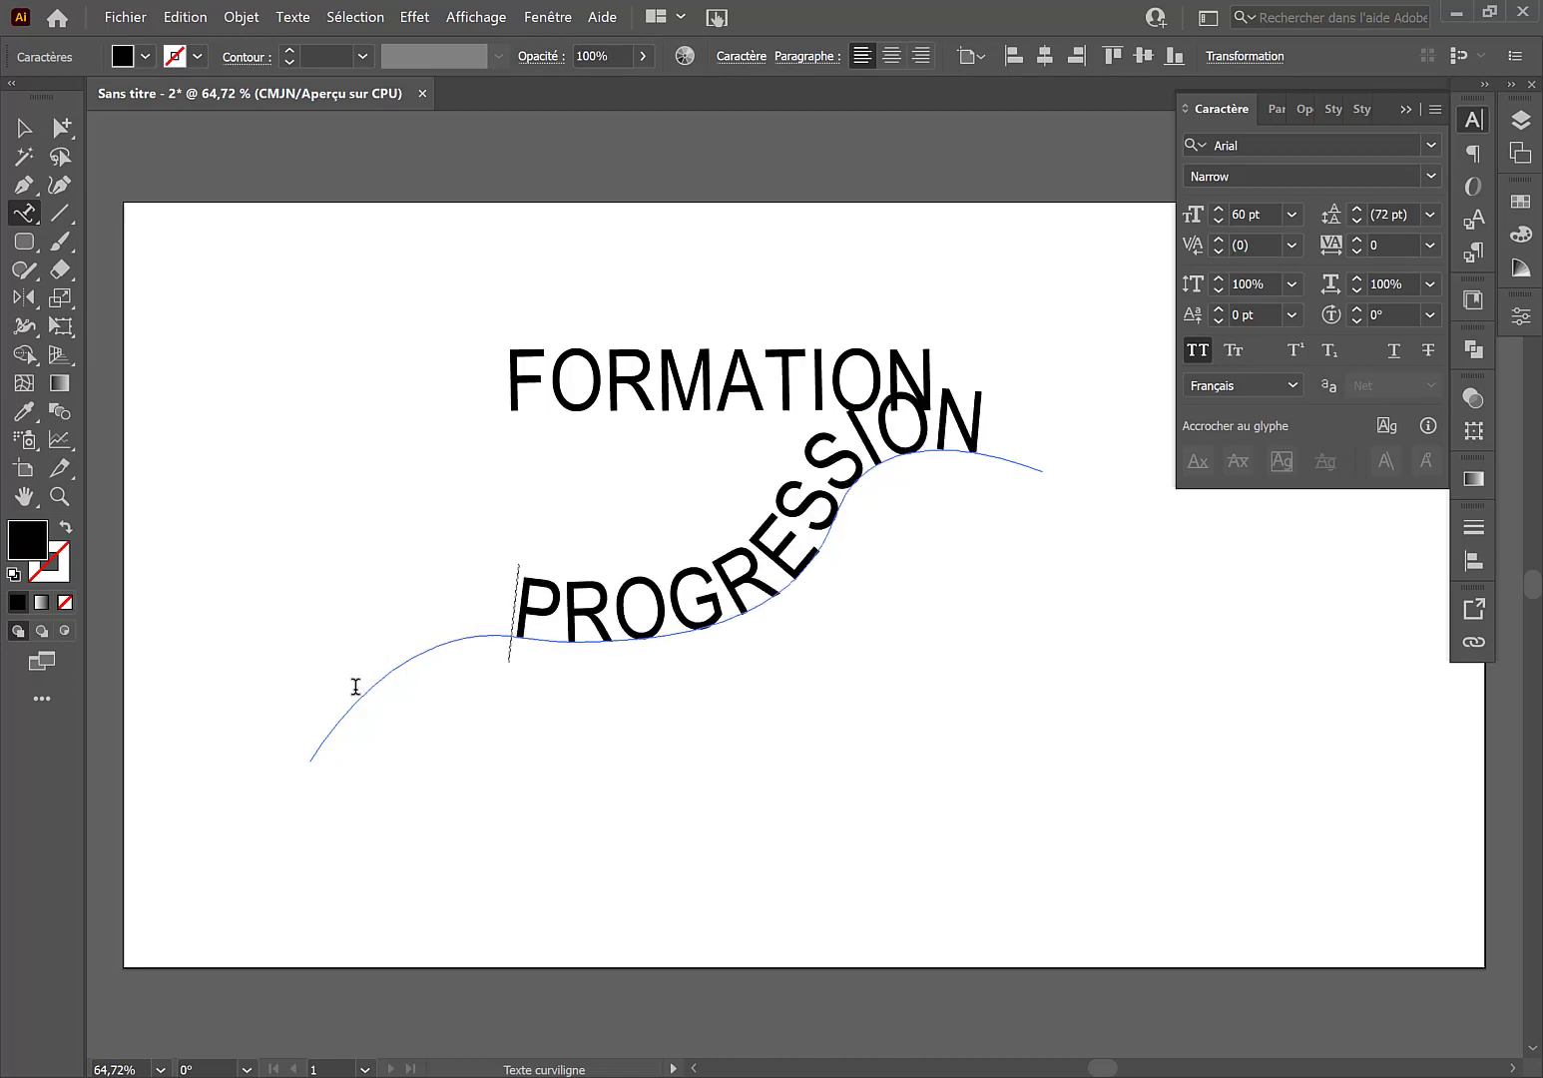
Step: Move the FORMATION text to the upper-left corner of the artboard, clear of the curved text
click(24, 127)
drag(621, 412, 267, 294)
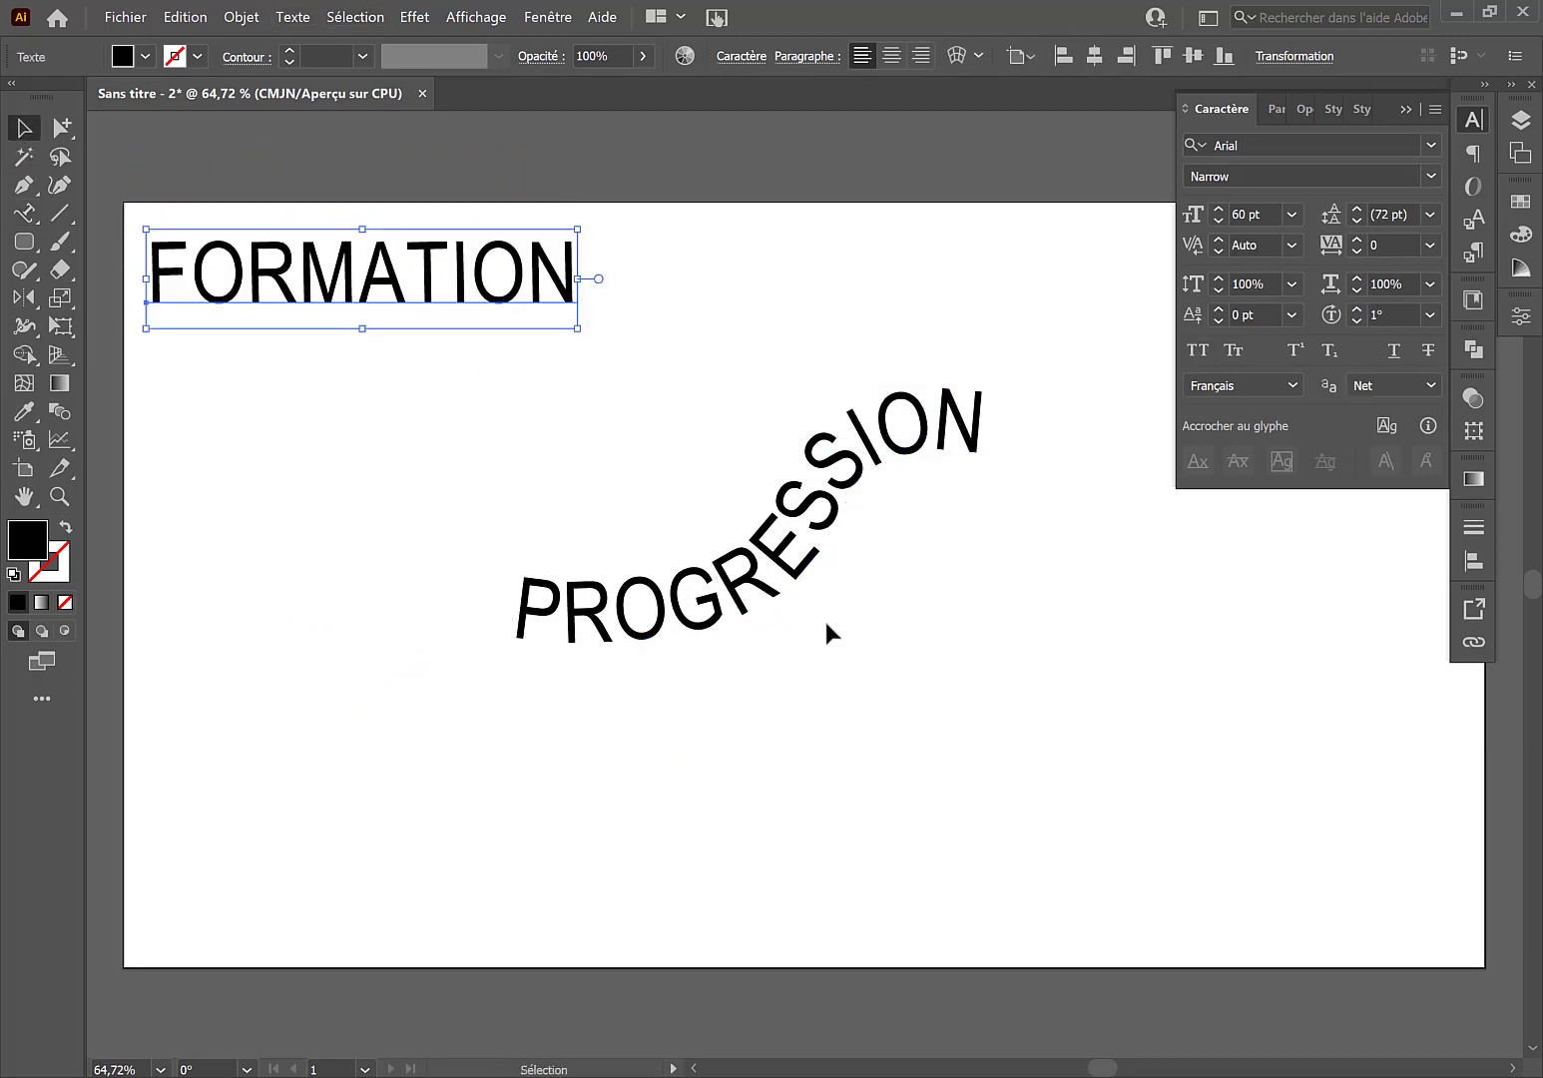
Step: Set the tracking of the curved PROGRESSION text to 25
click(794, 568)
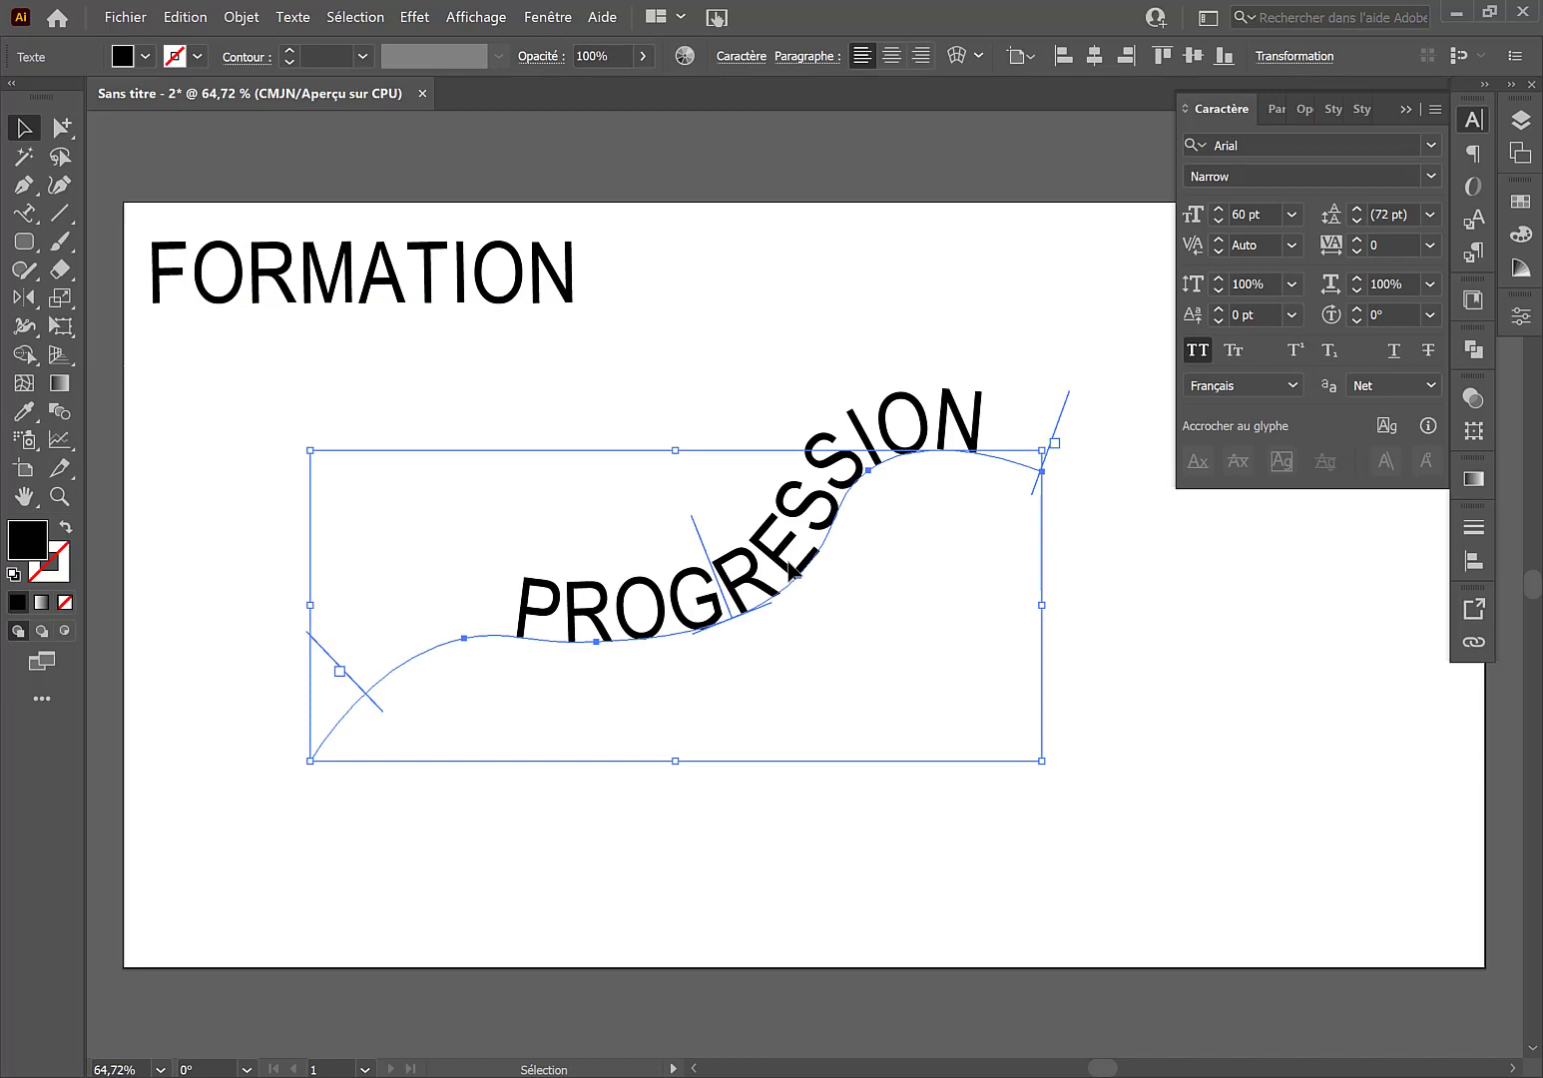
click(1228, 644)
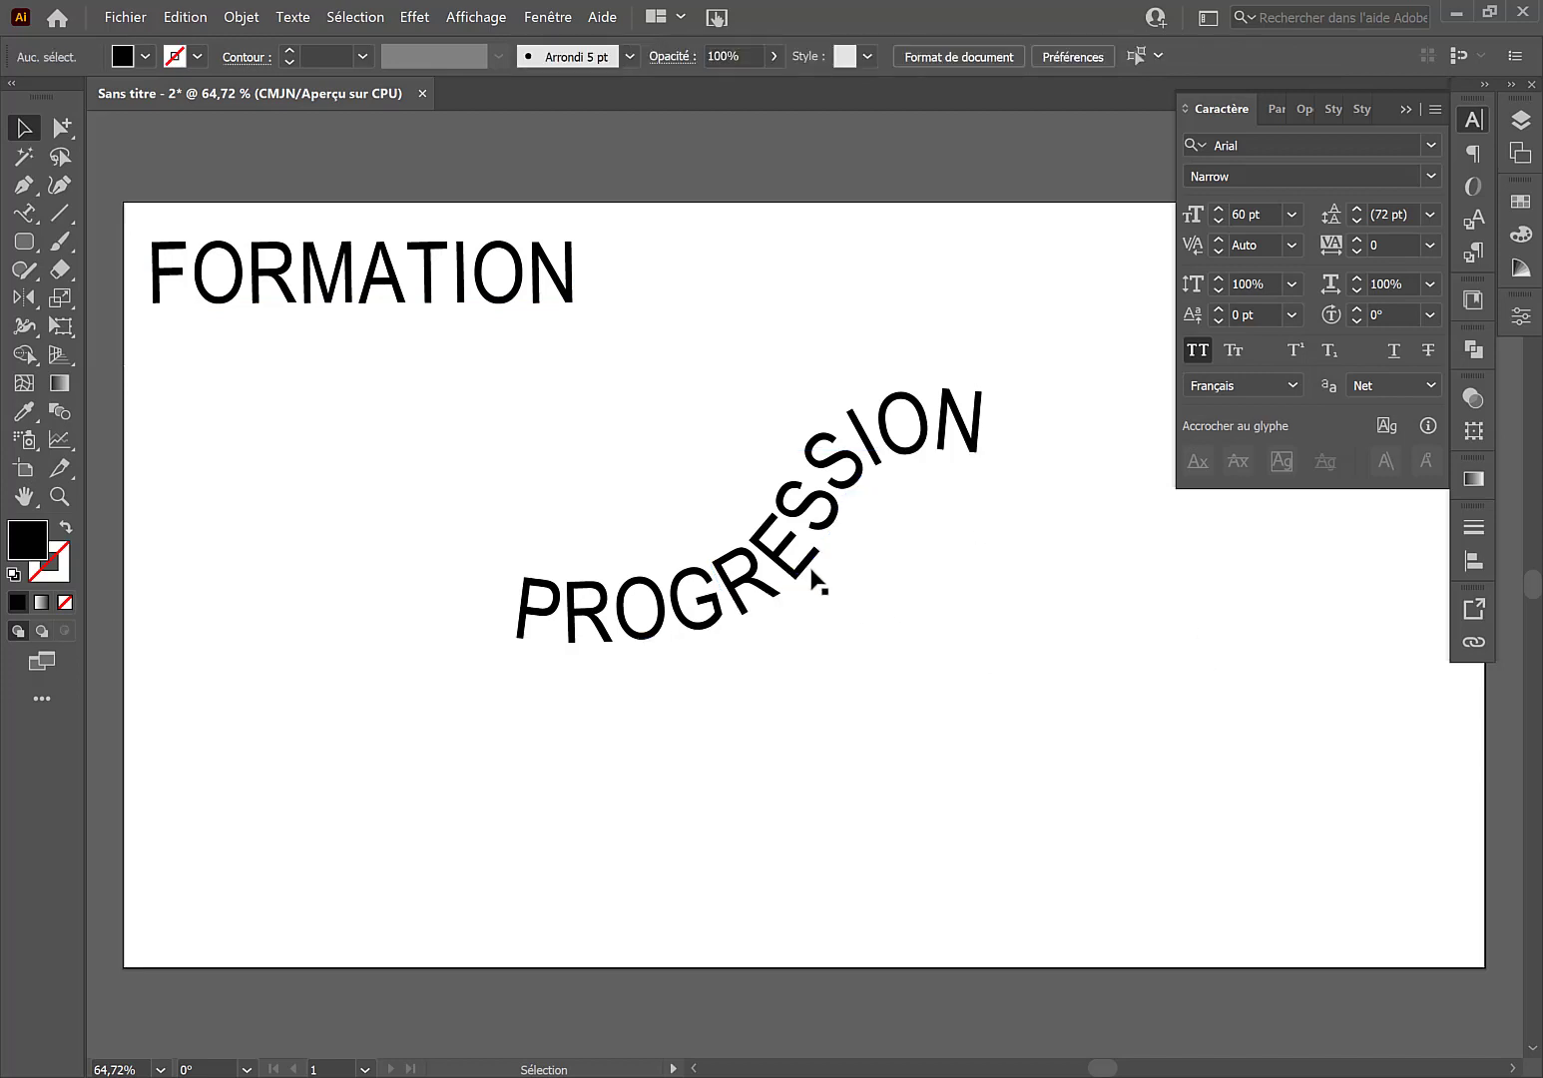
click(812, 572)
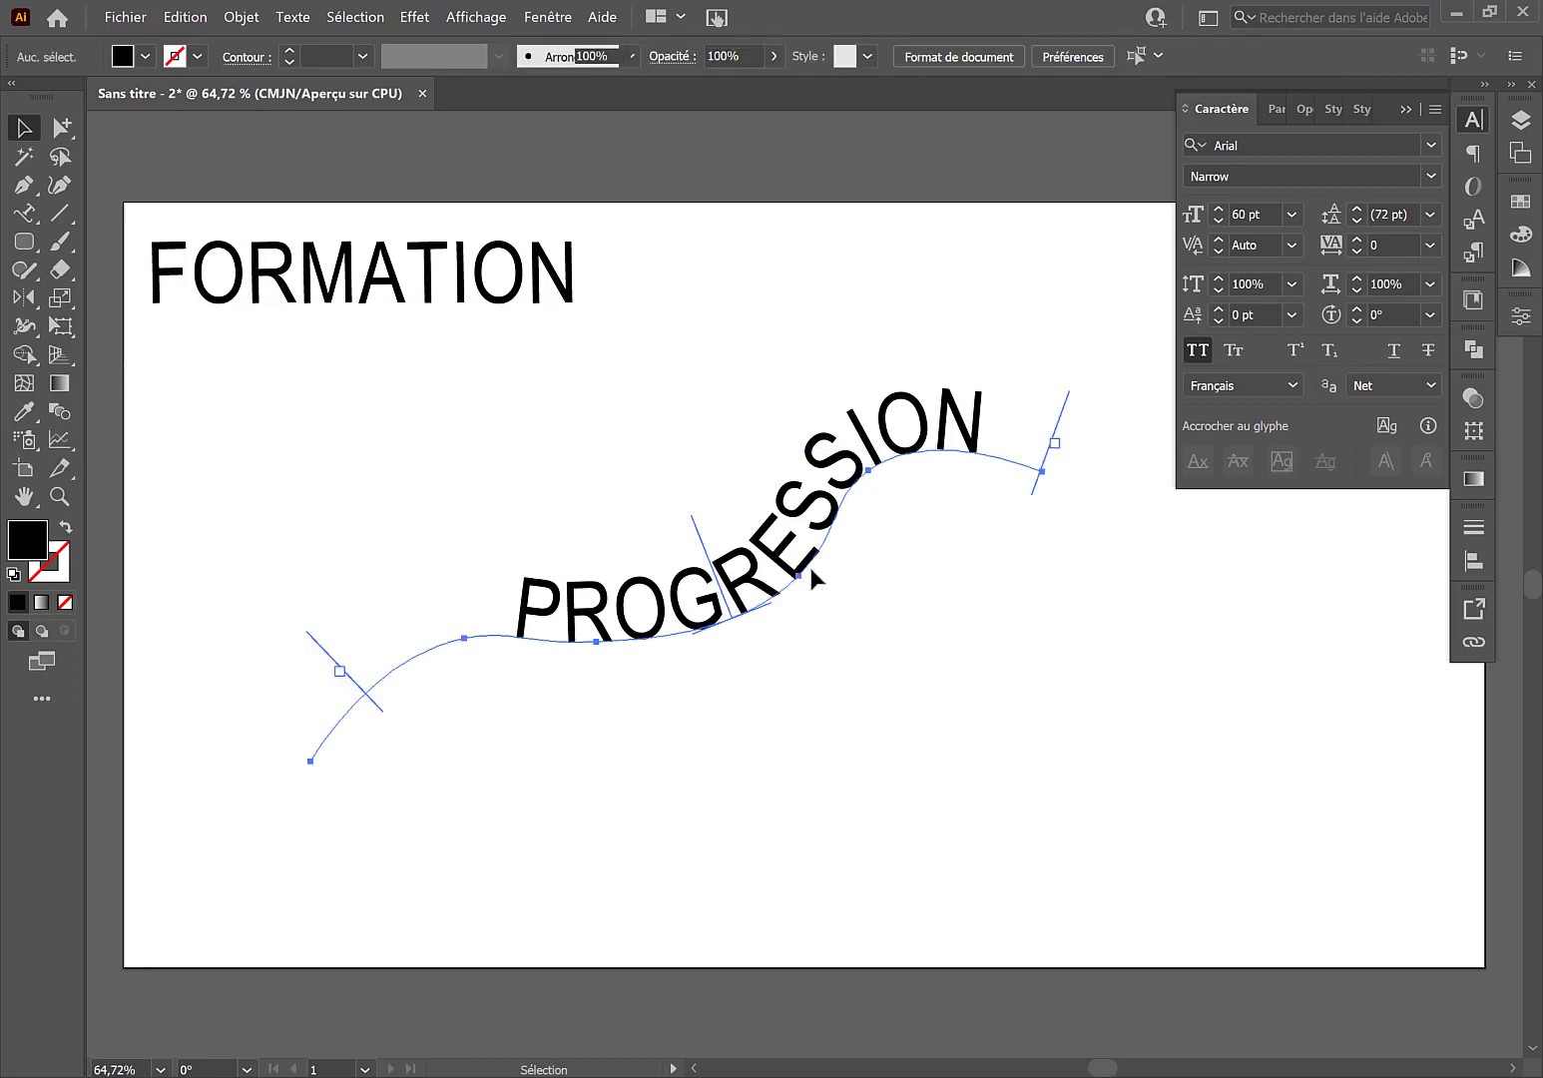
click(1429, 244)
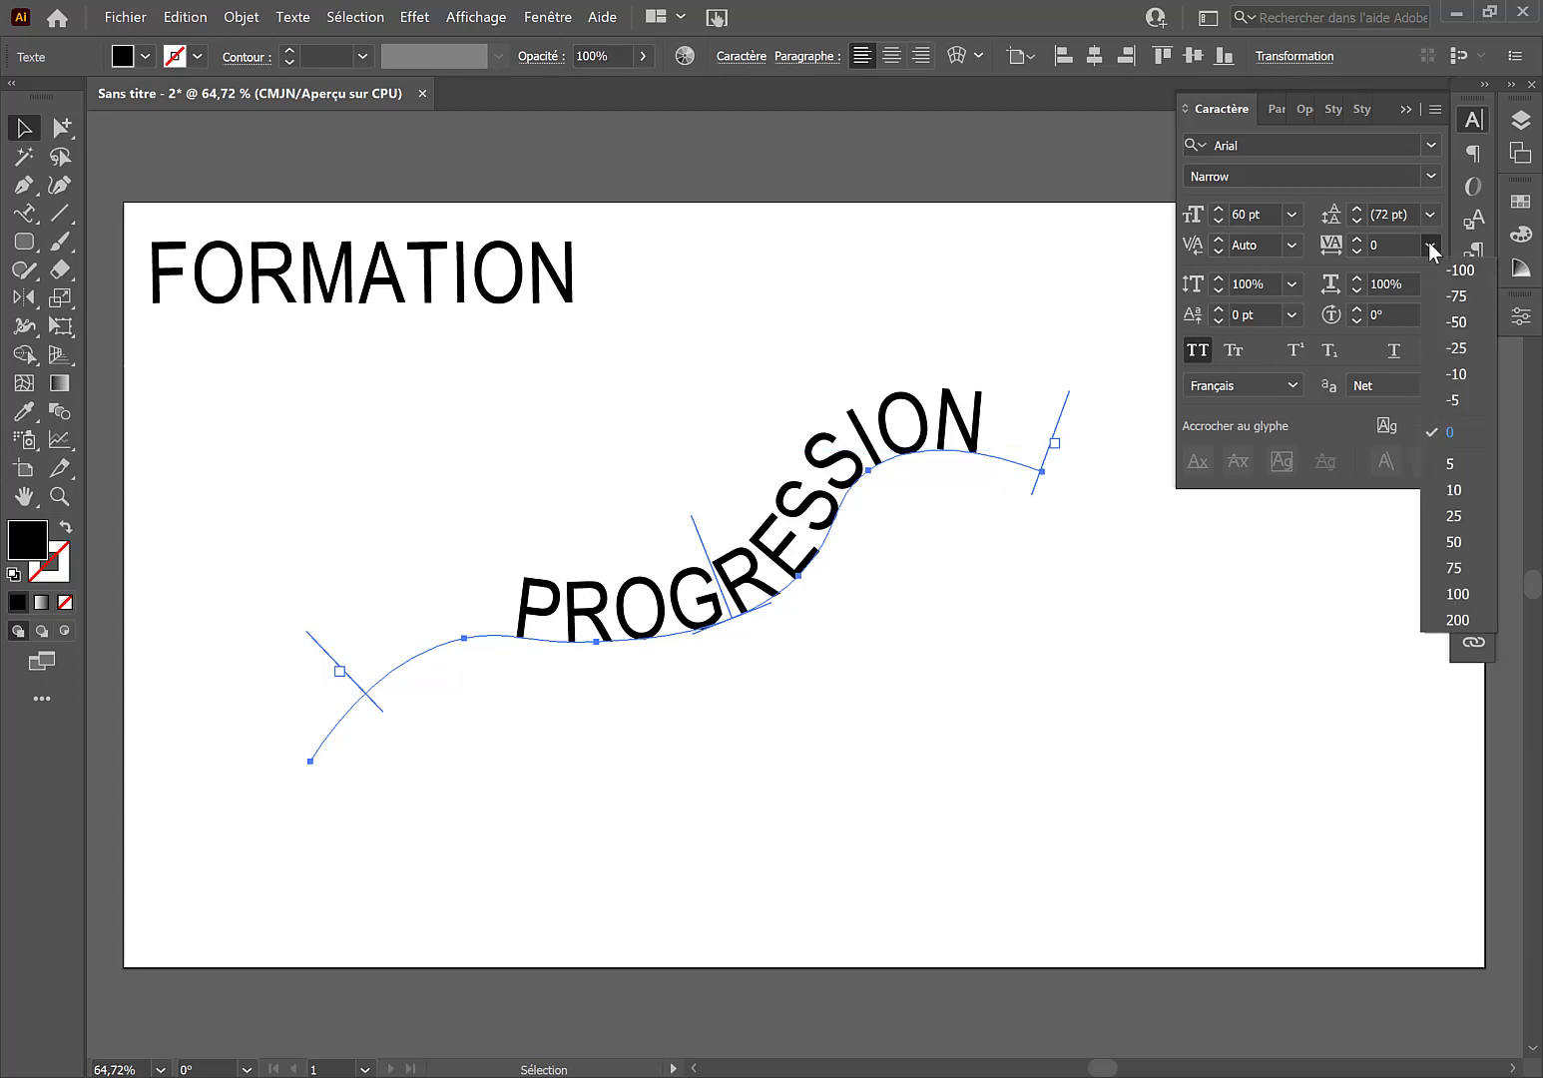
click(1453, 517)
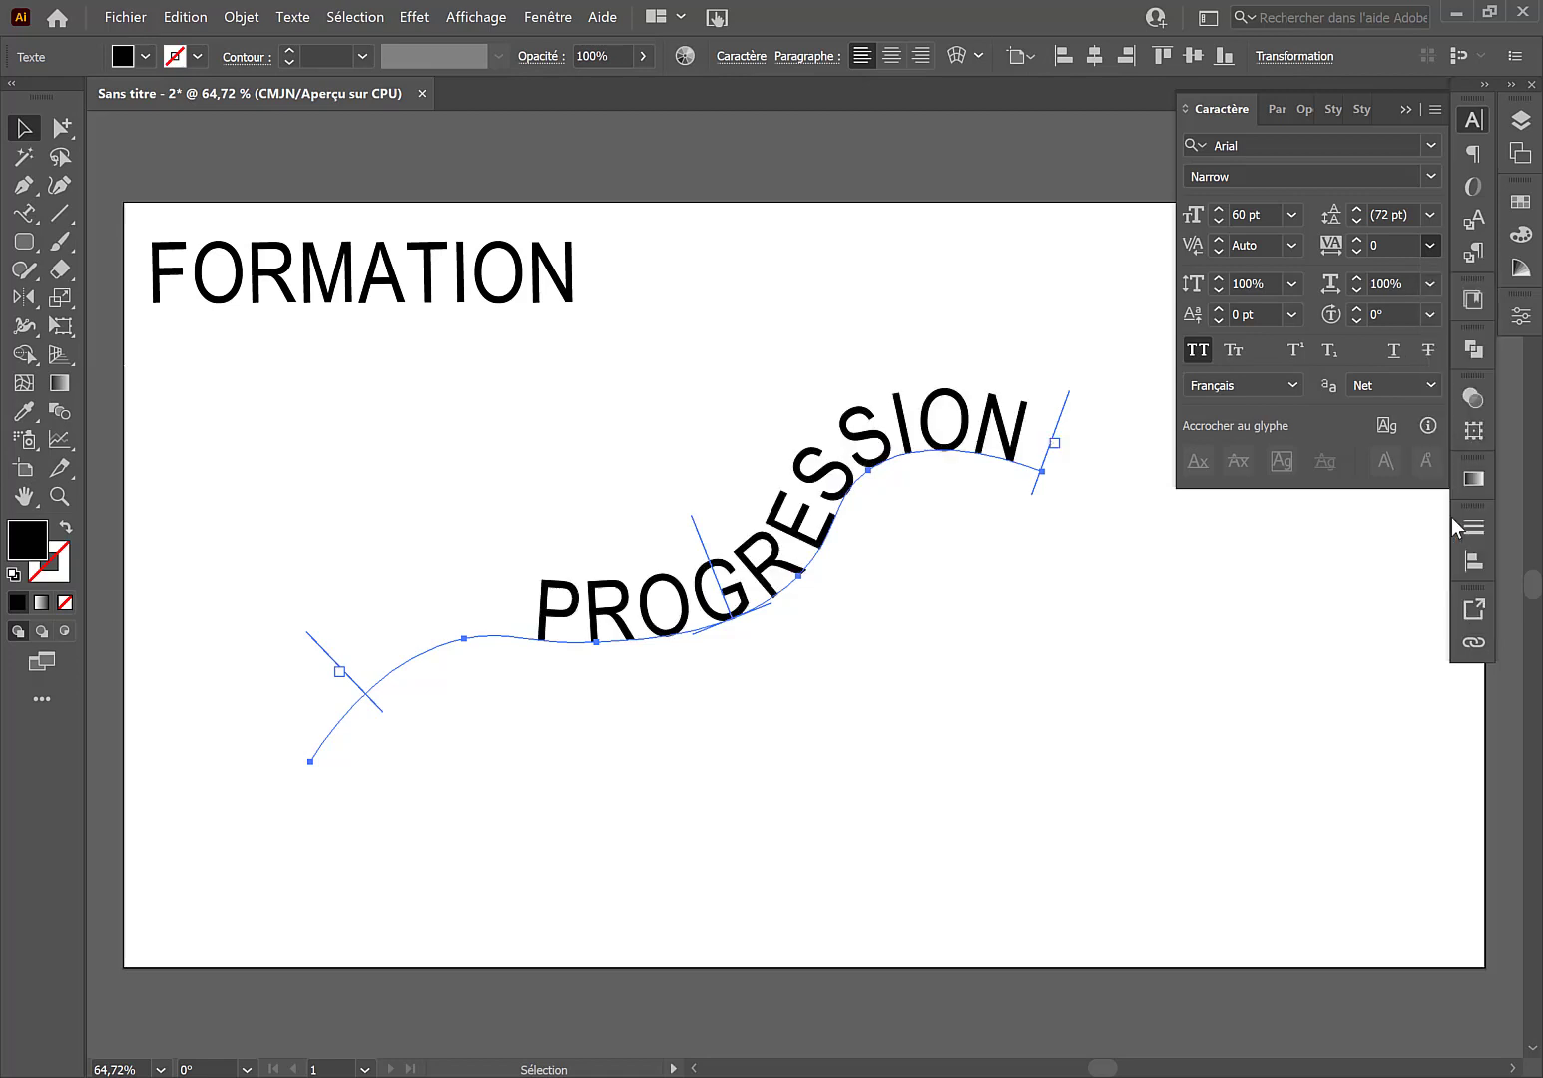
click(1159, 590)
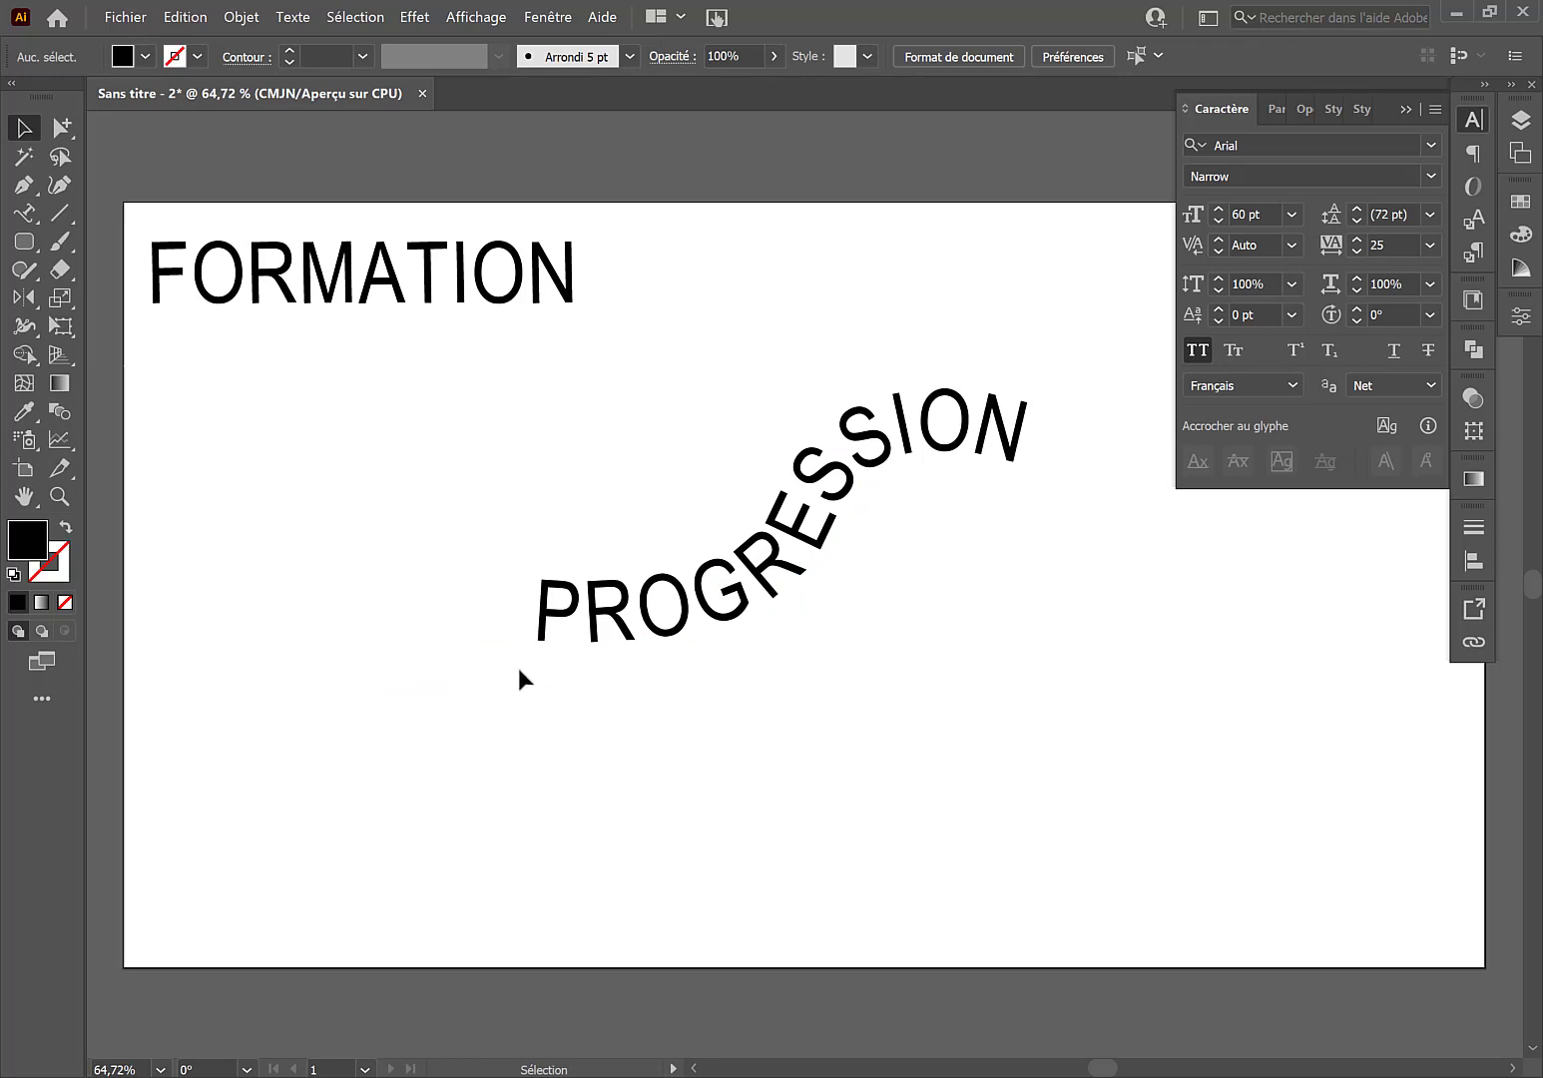
Step: Move the curved PROGRESSION text up and to the left, just below FORMATION, and deselect it
click(783, 587)
drag(791, 576, 691, 477)
click(1070, 721)
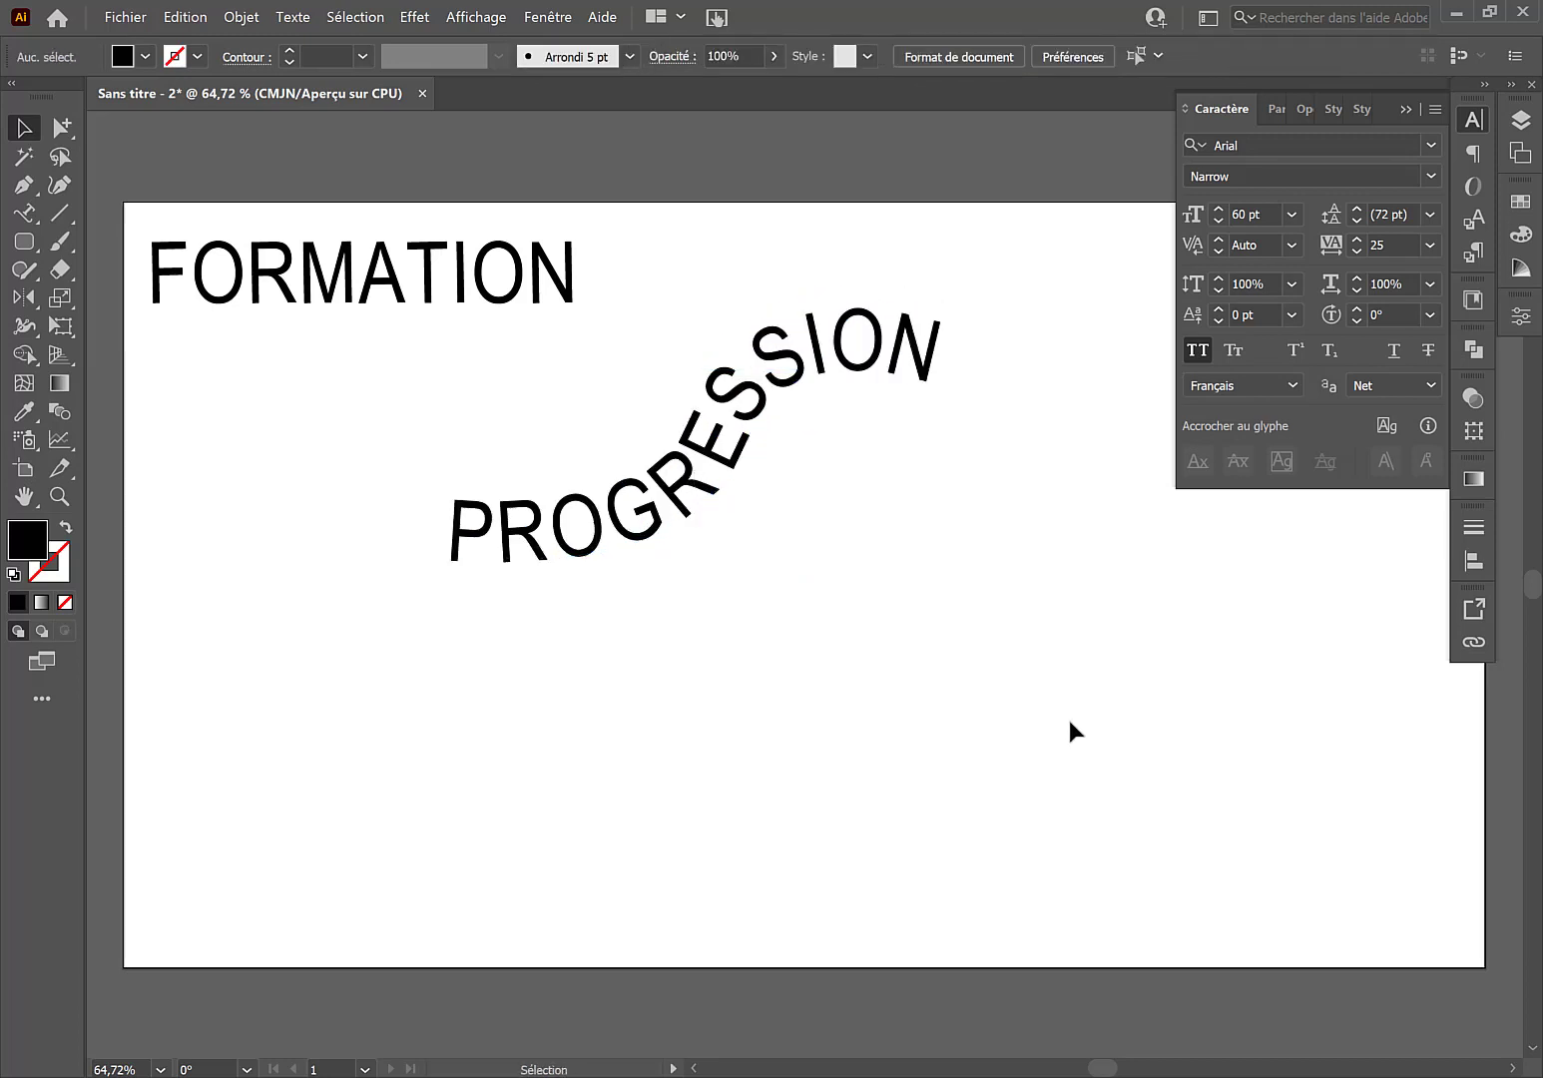
Step: Expand Calque 1 in the layers, then lock and hide the "progression" text object
click(1413, 115)
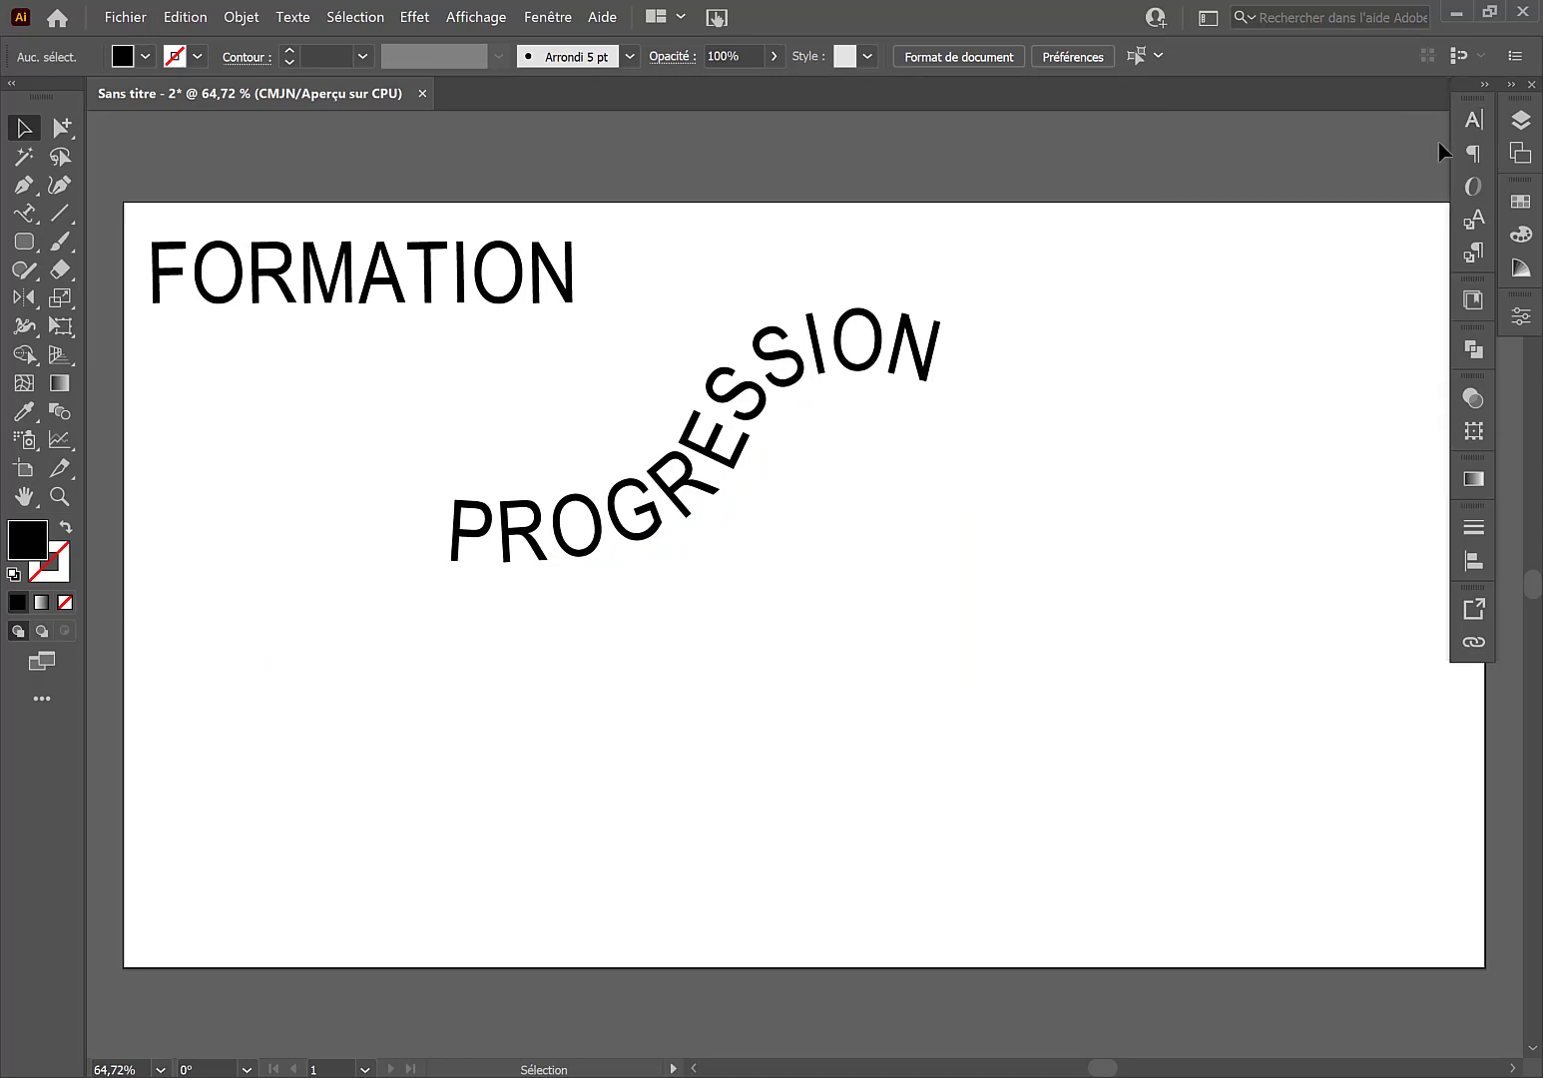
click(1520, 120)
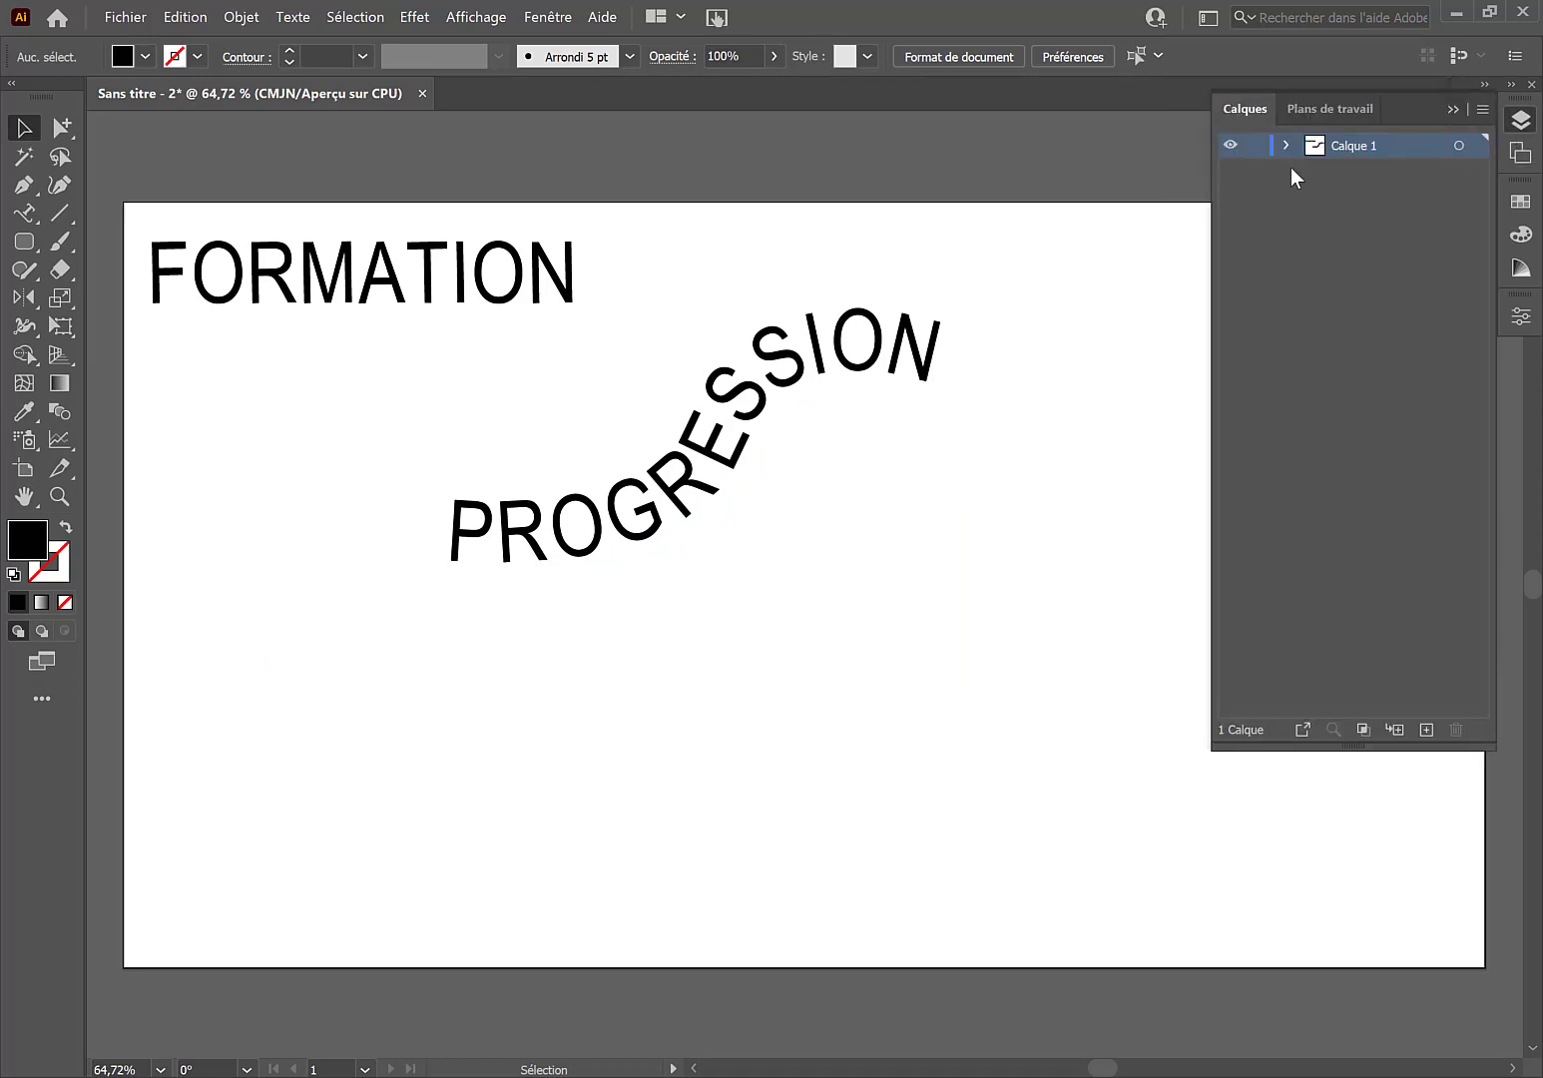
click(1256, 146)
click(1255, 146)
click(1284, 145)
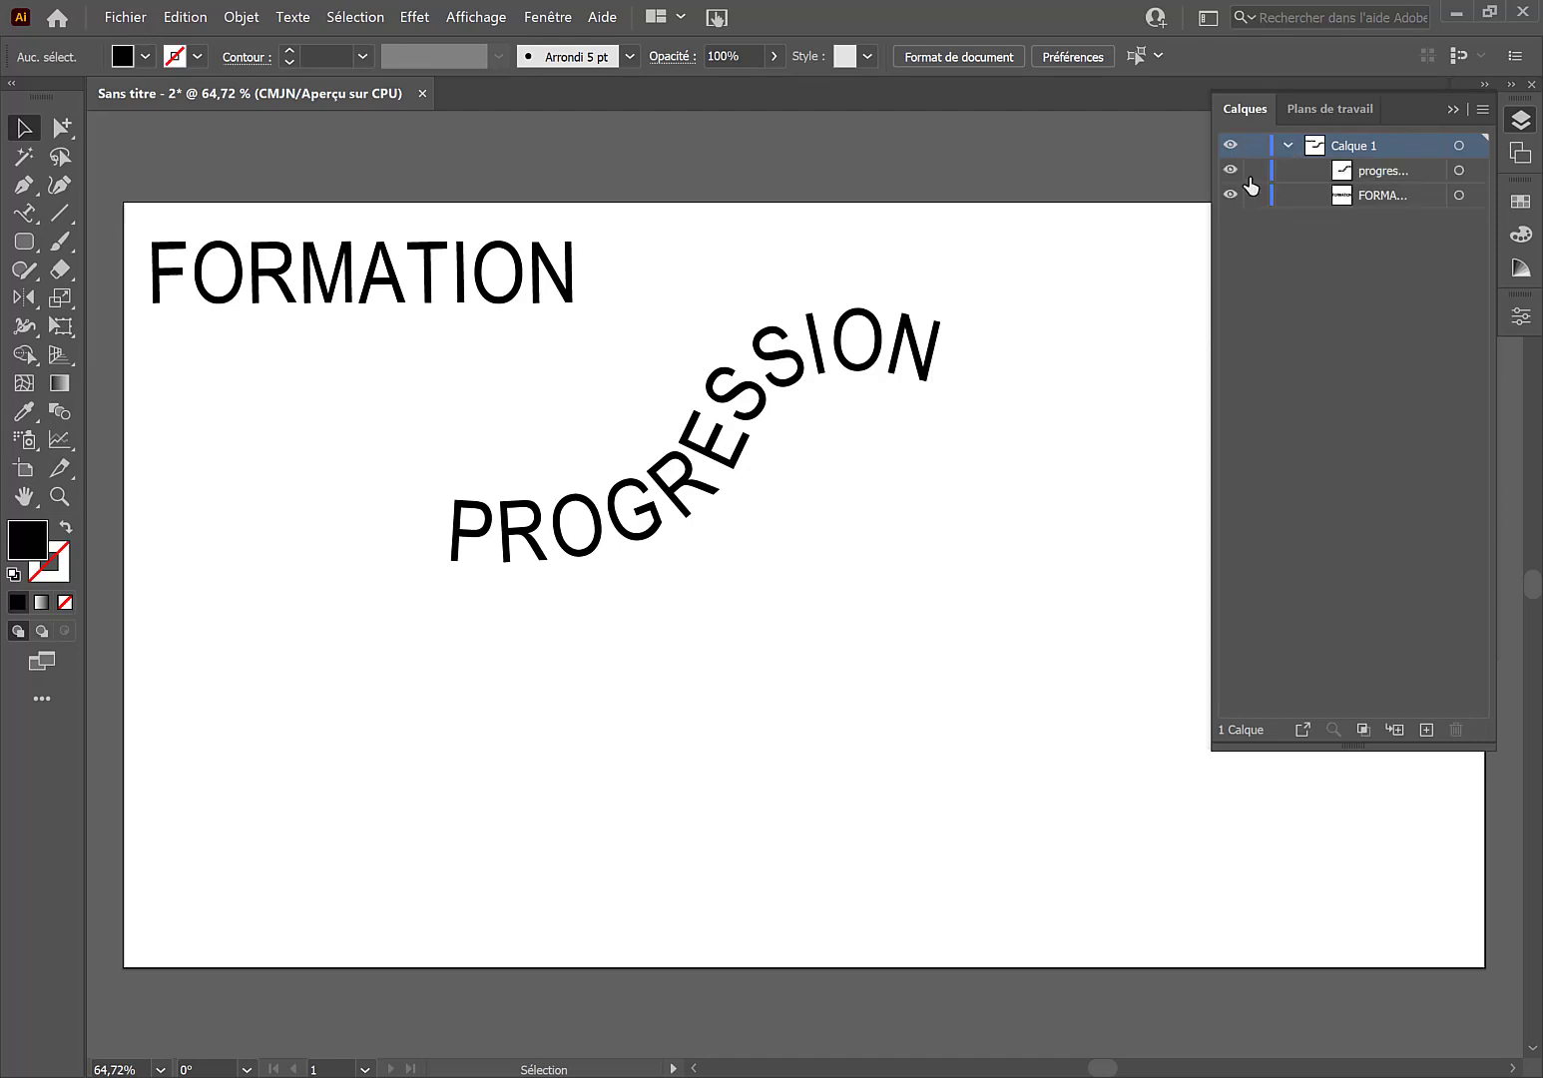
click(1253, 174)
click(1230, 170)
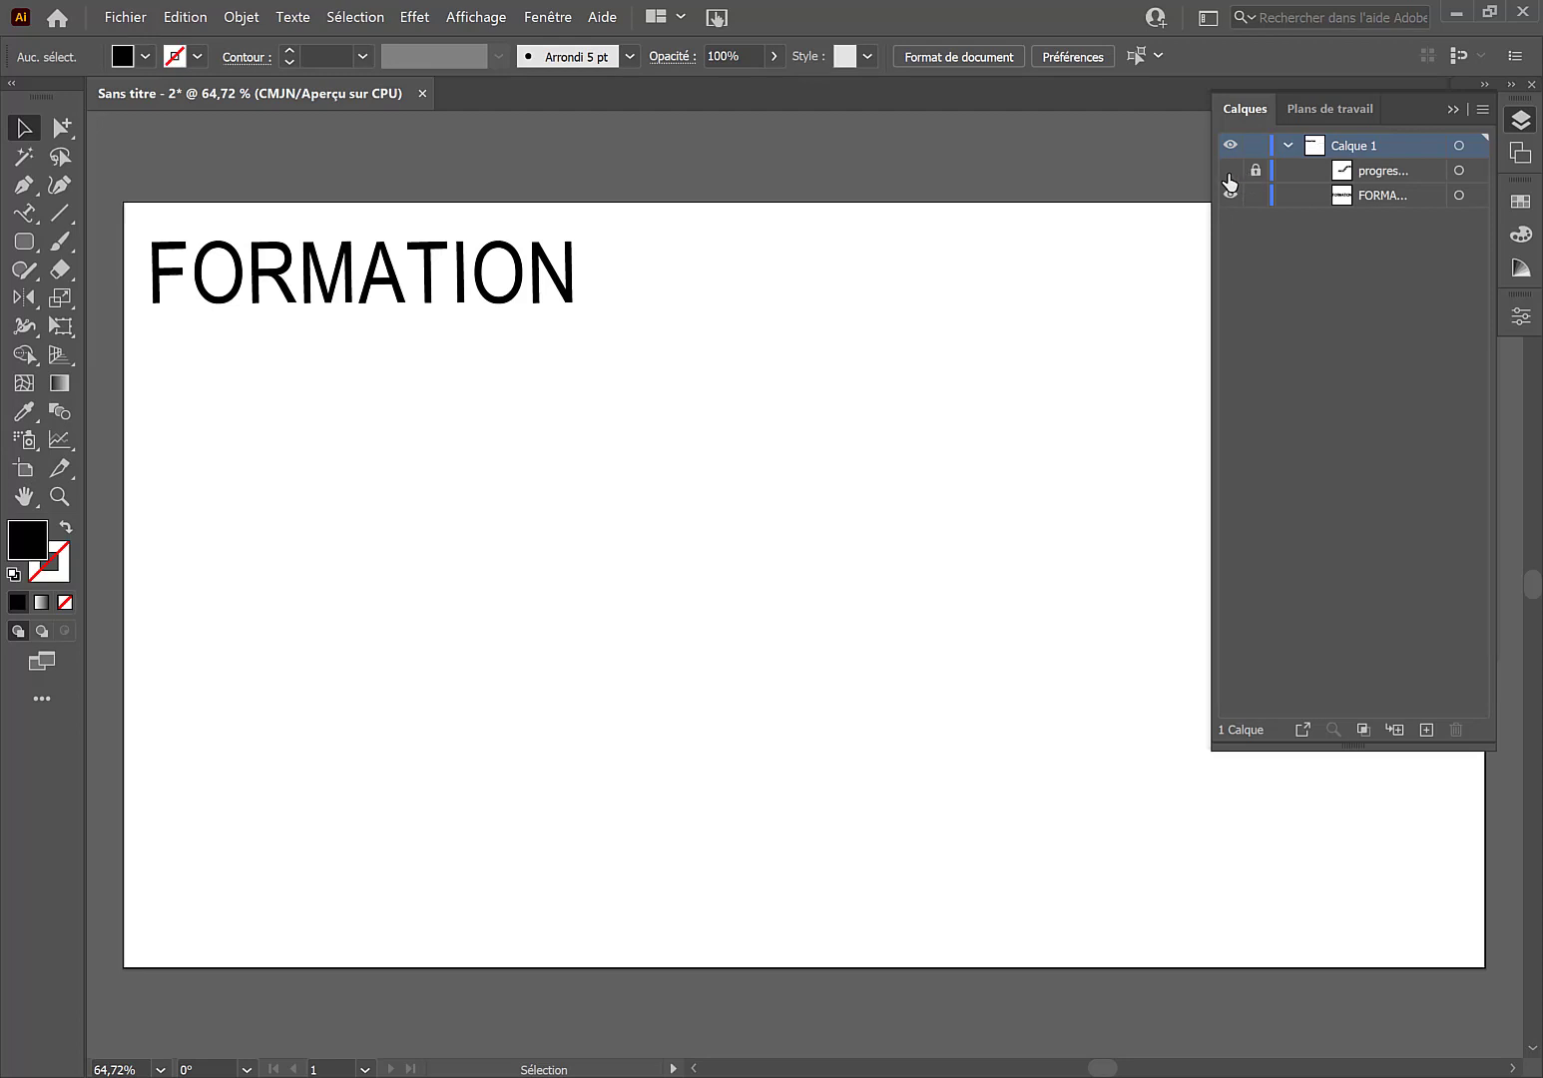
Step: Draw a large circle below FORMATION with the Ellipse tool, using no fill and a 1 pt black stroke
click(24, 240)
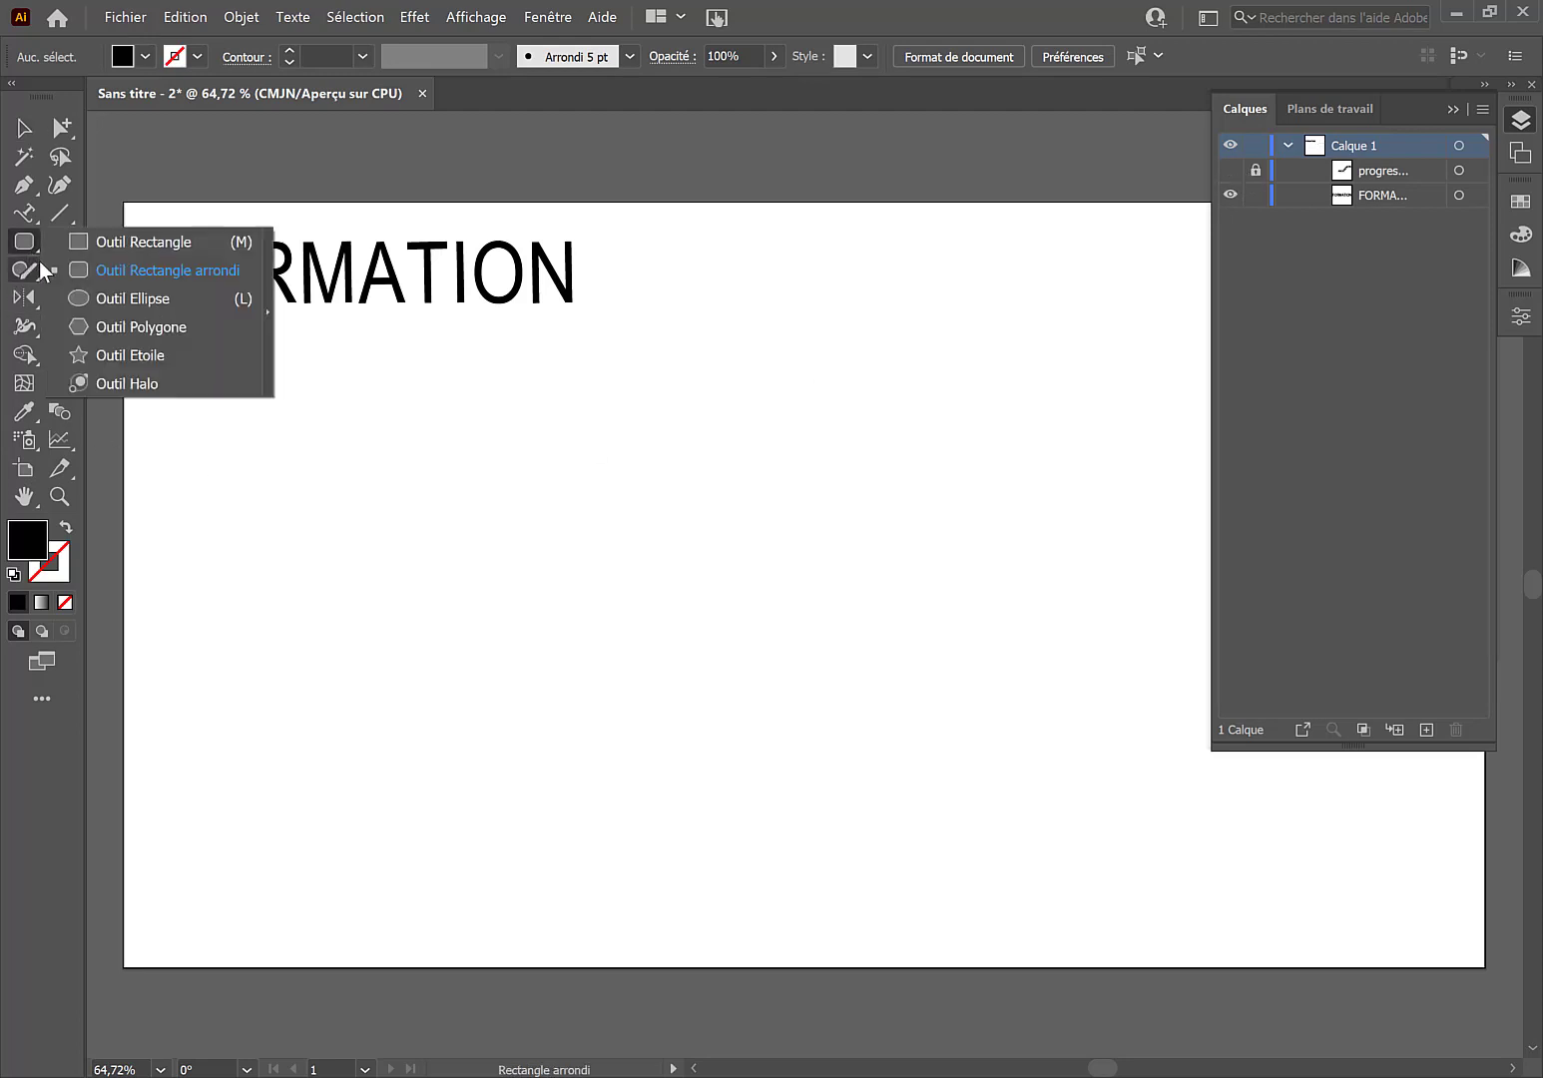
click(90, 272)
click(26, 243)
click(77, 298)
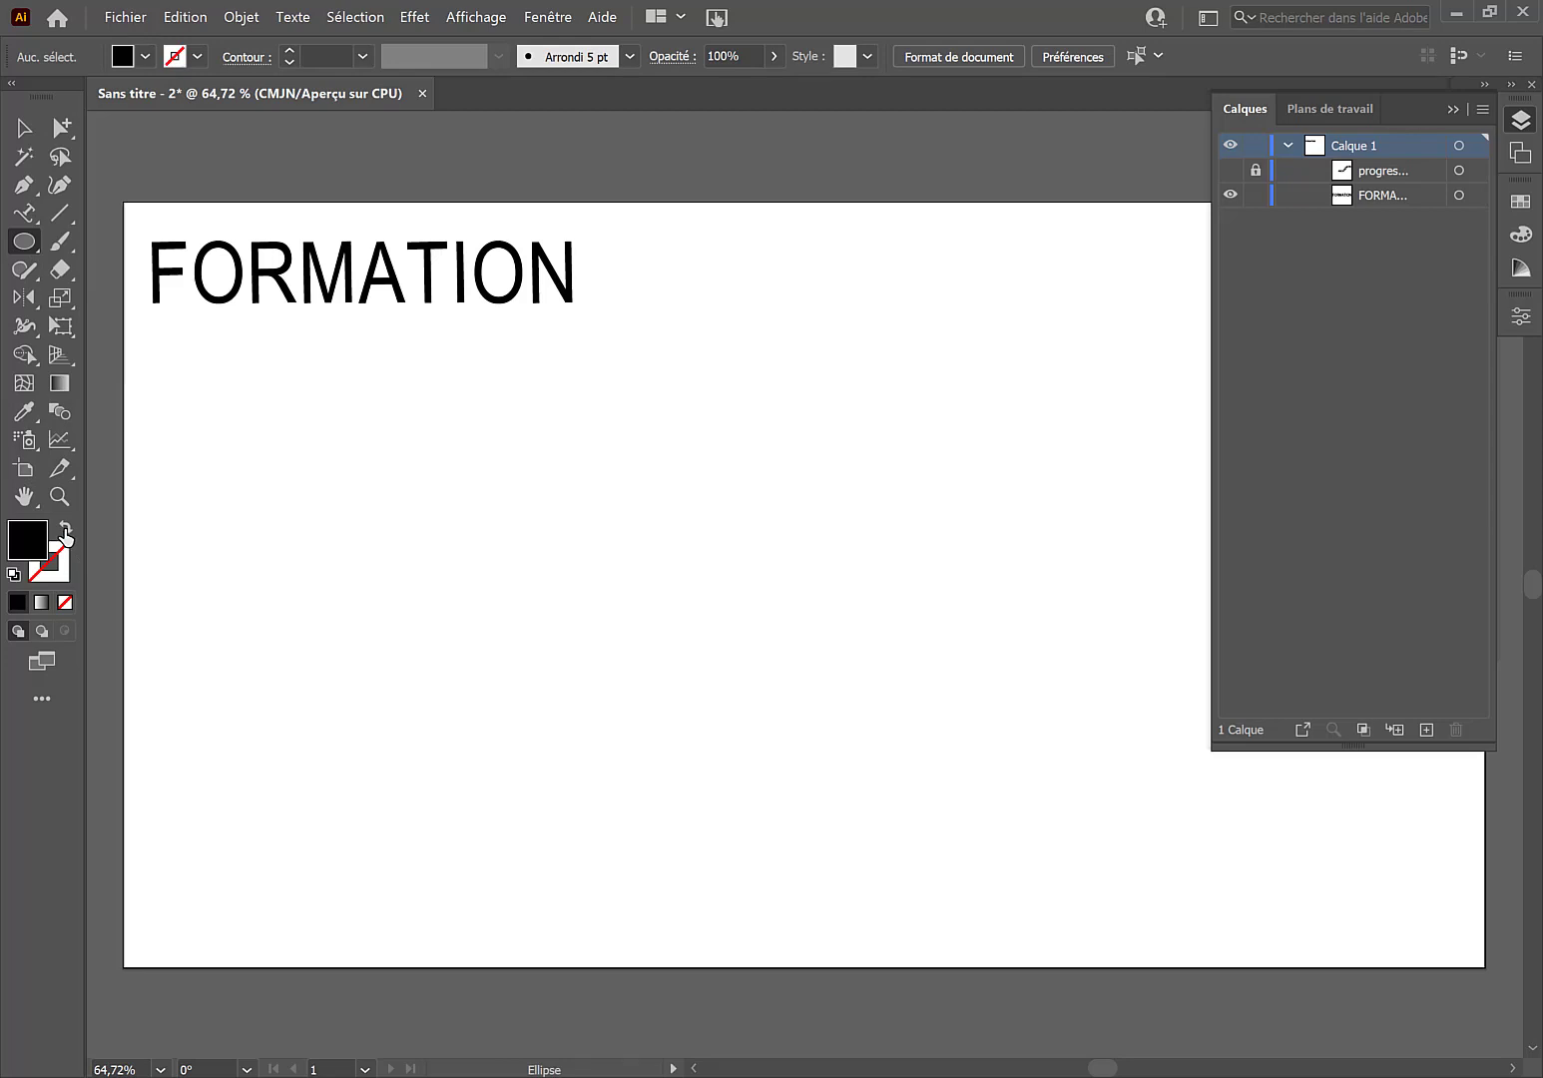
click(66, 527)
drag(496, 444, 924, 851)
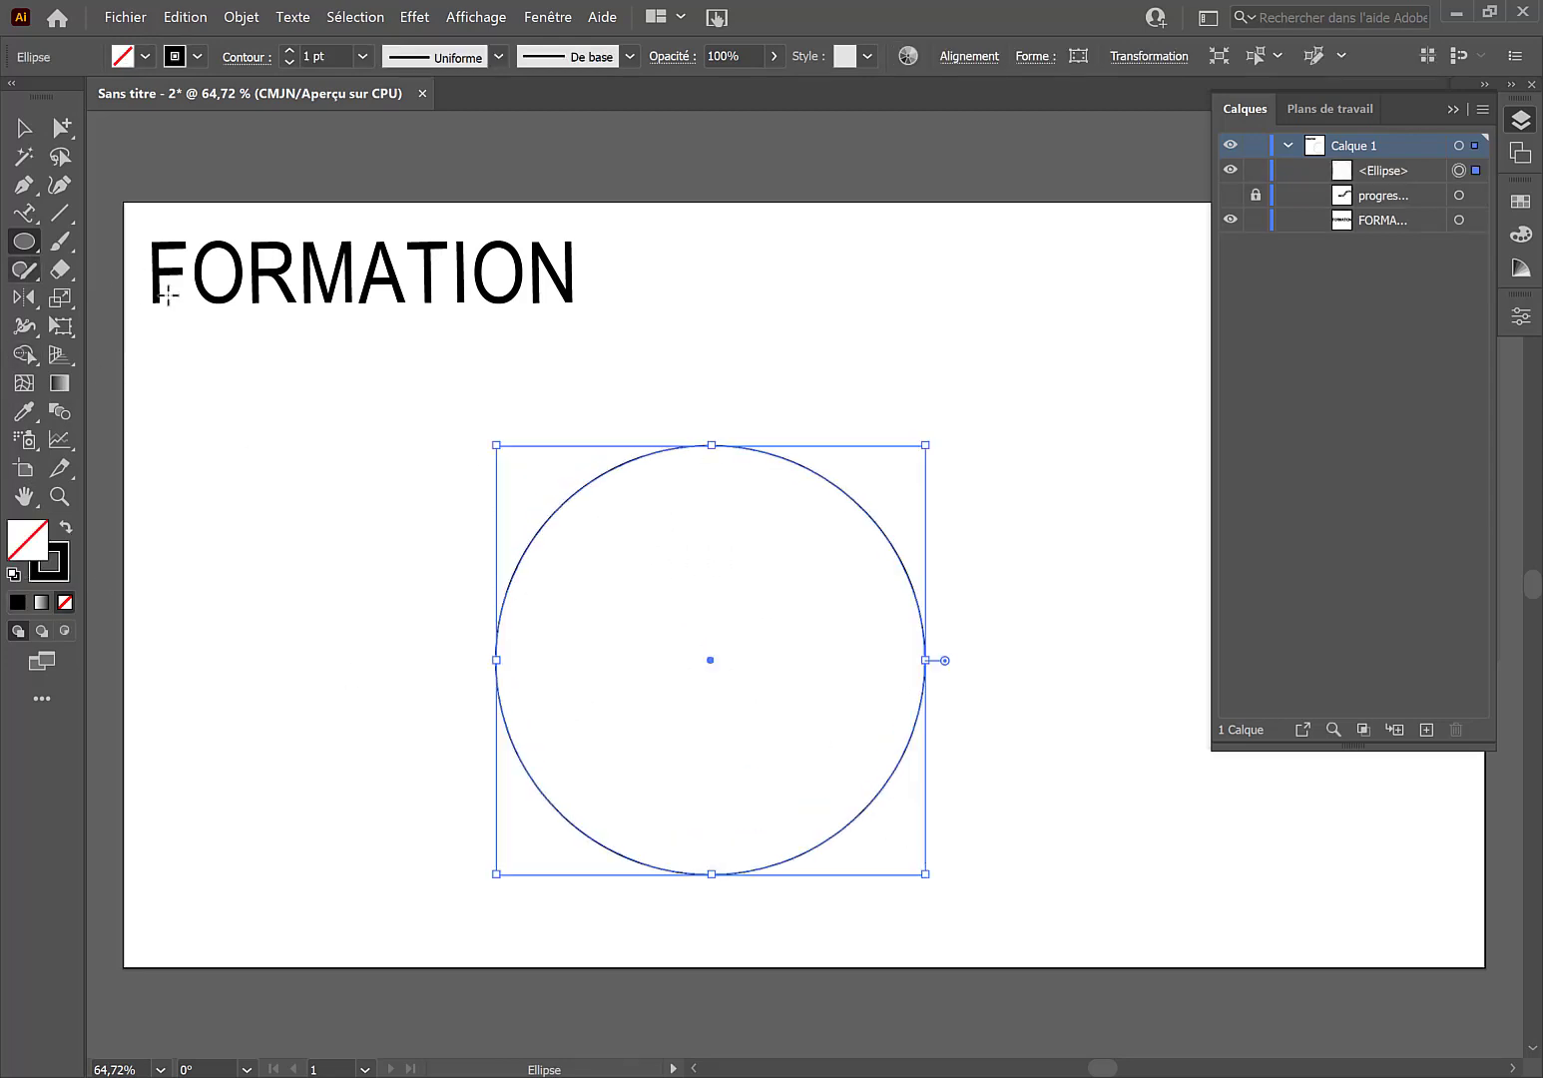
Step: Place placeholder text along the circle with the path type tool, starting on the circle's upper-left side
click(24, 213)
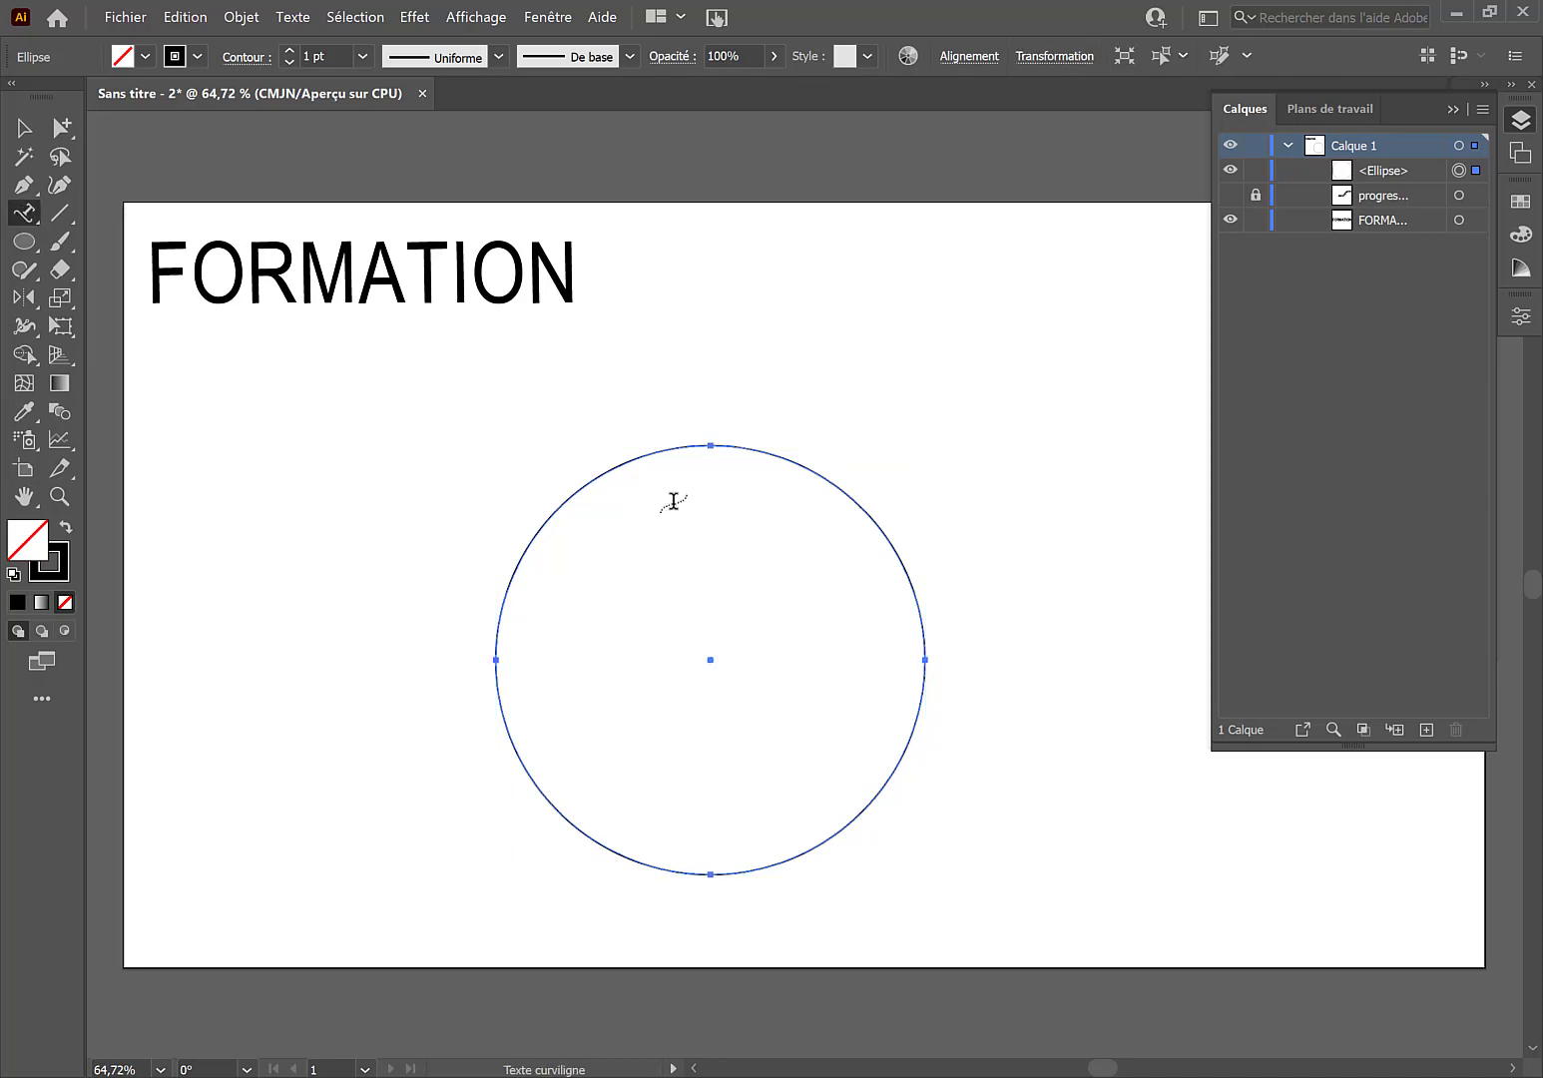
click(525, 549)
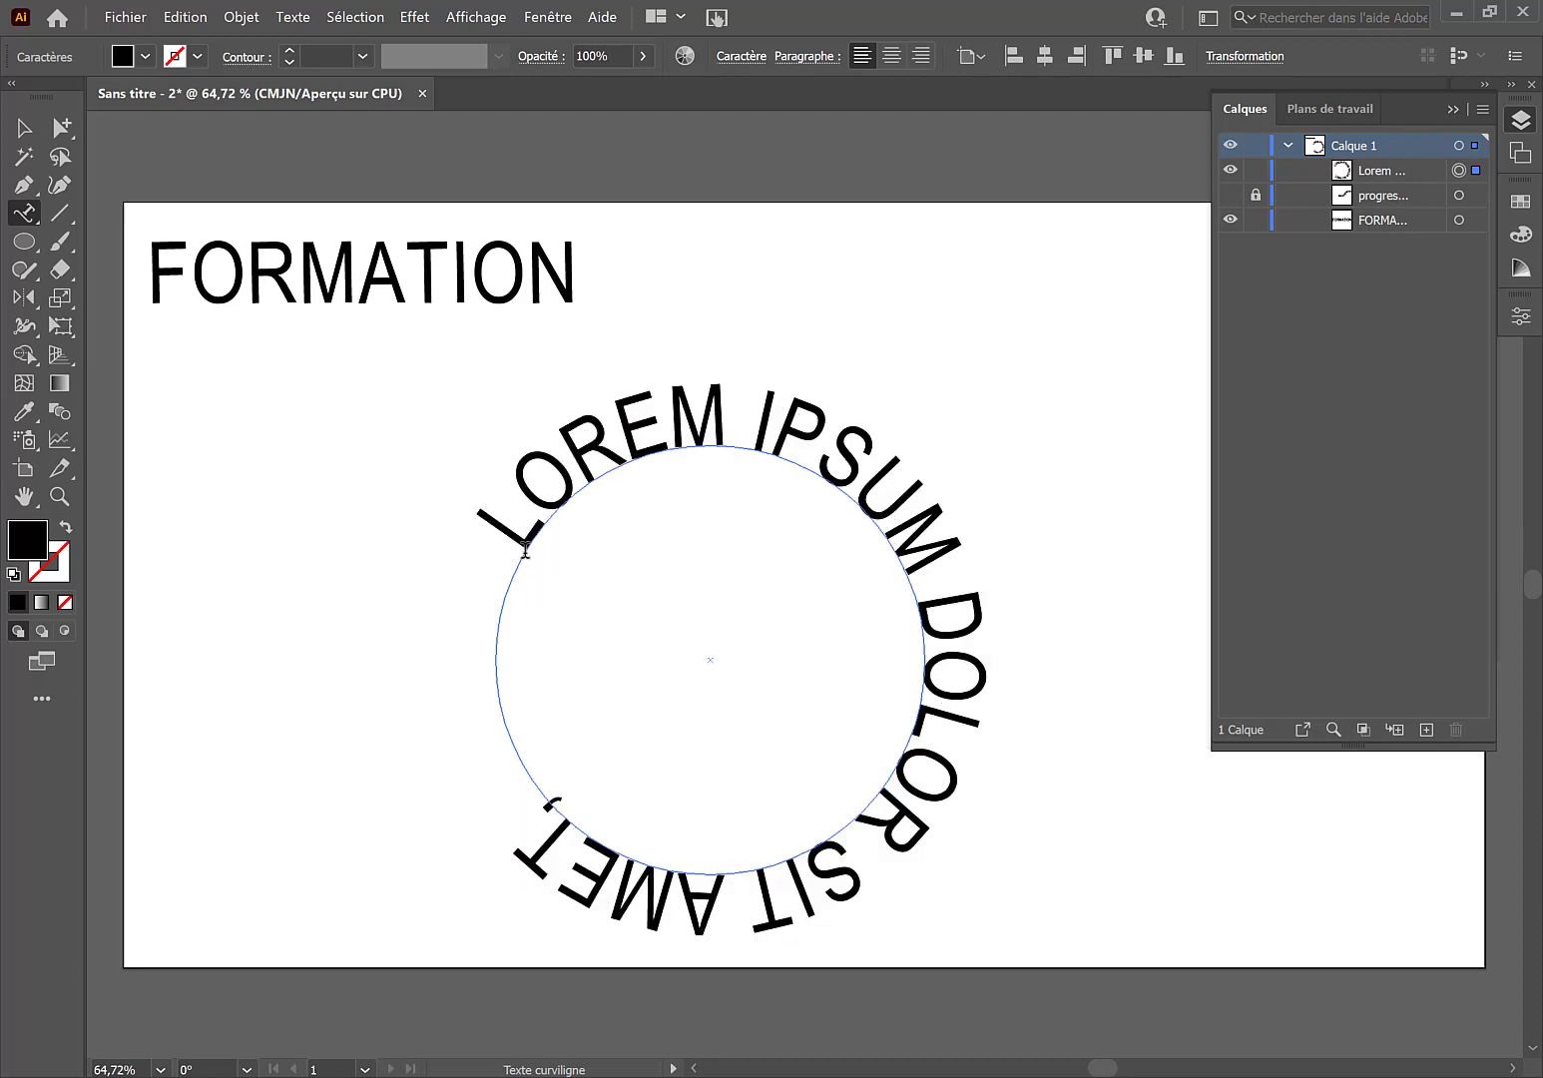
click(510, 550)
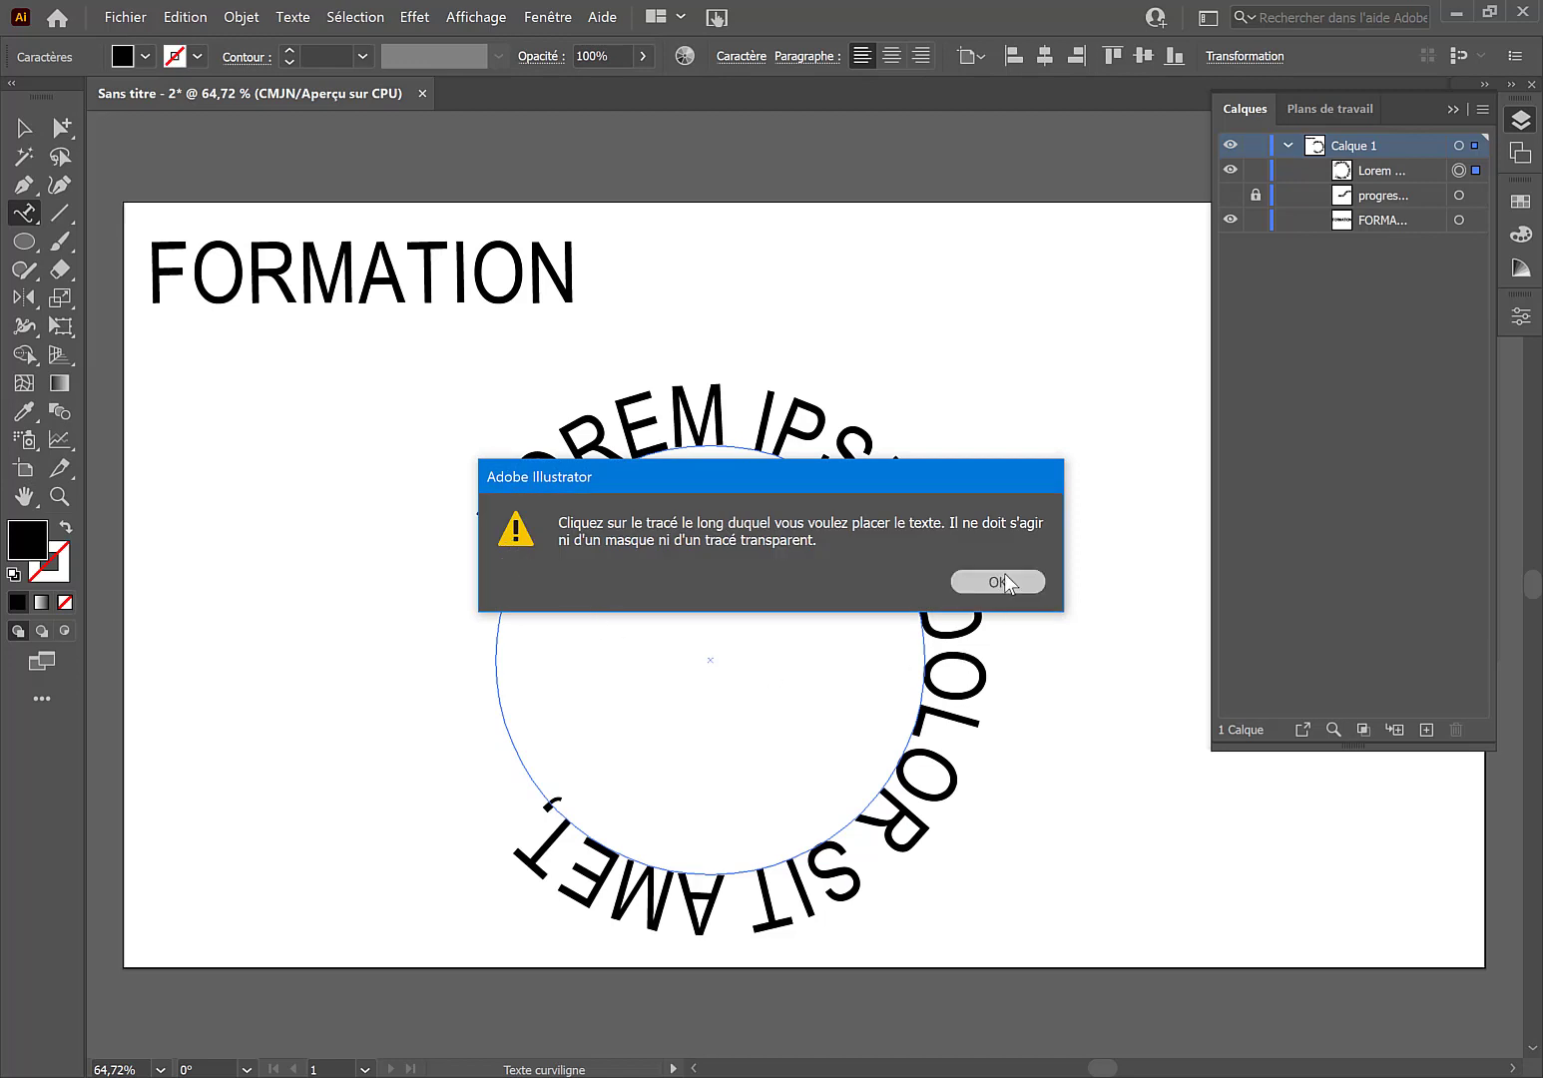
click(993, 580)
click(511, 530)
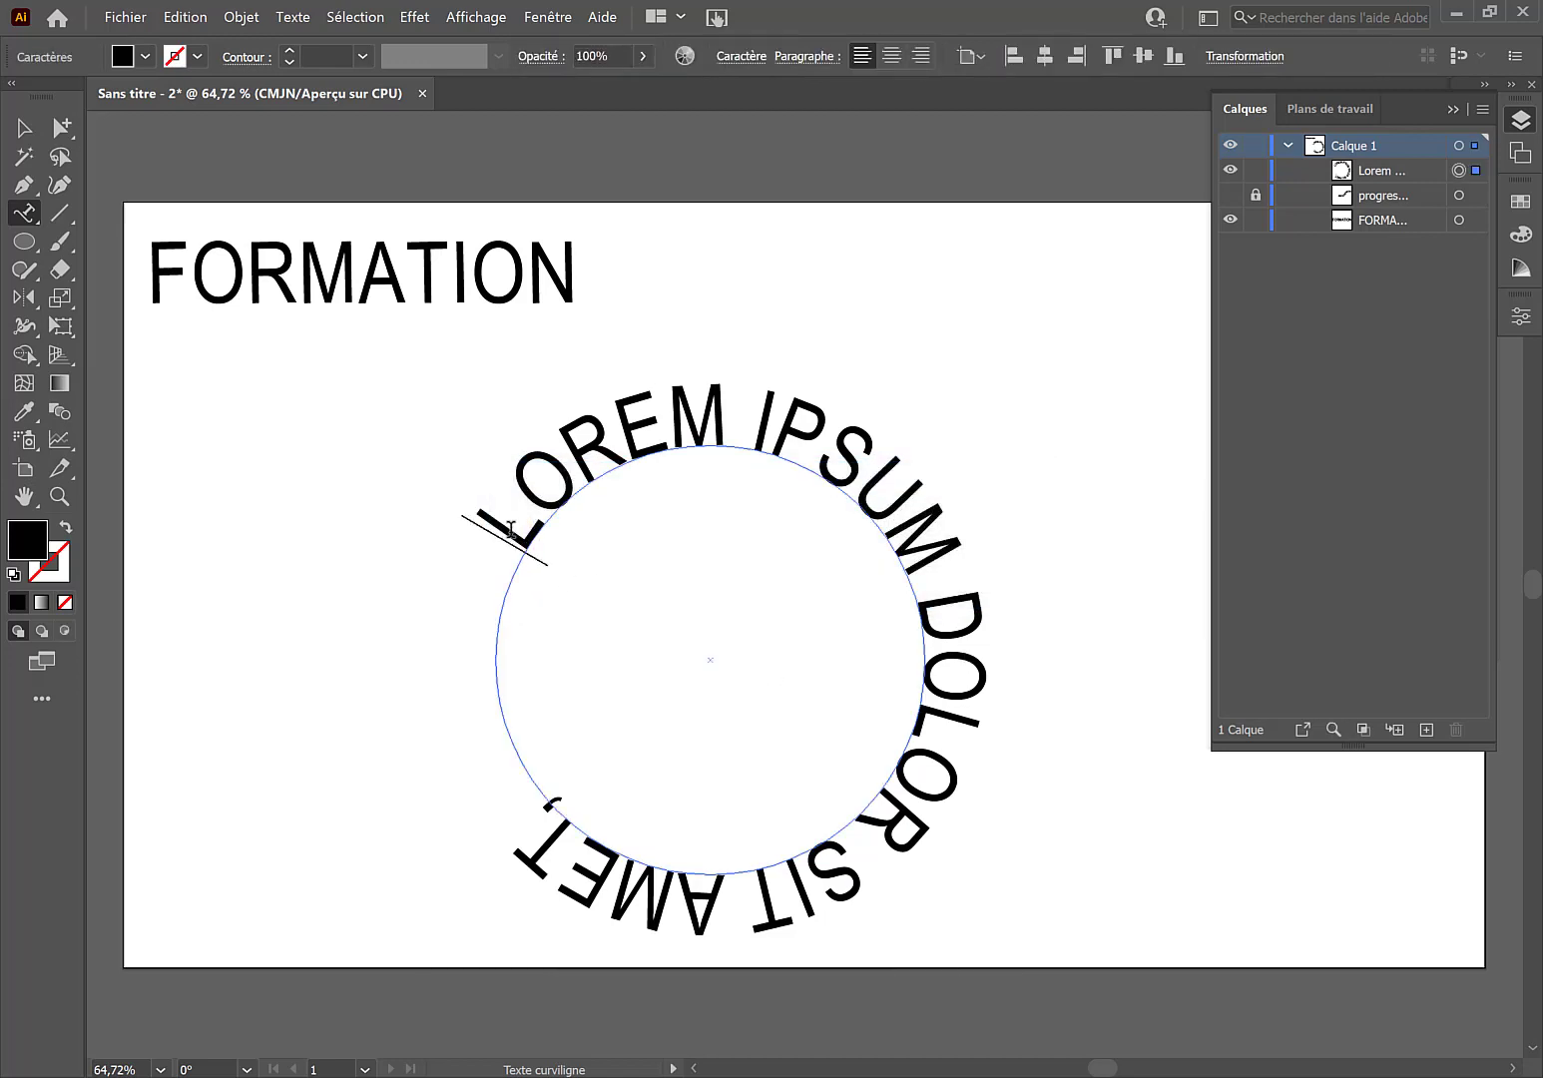
click(494, 661)
click(492, 558)
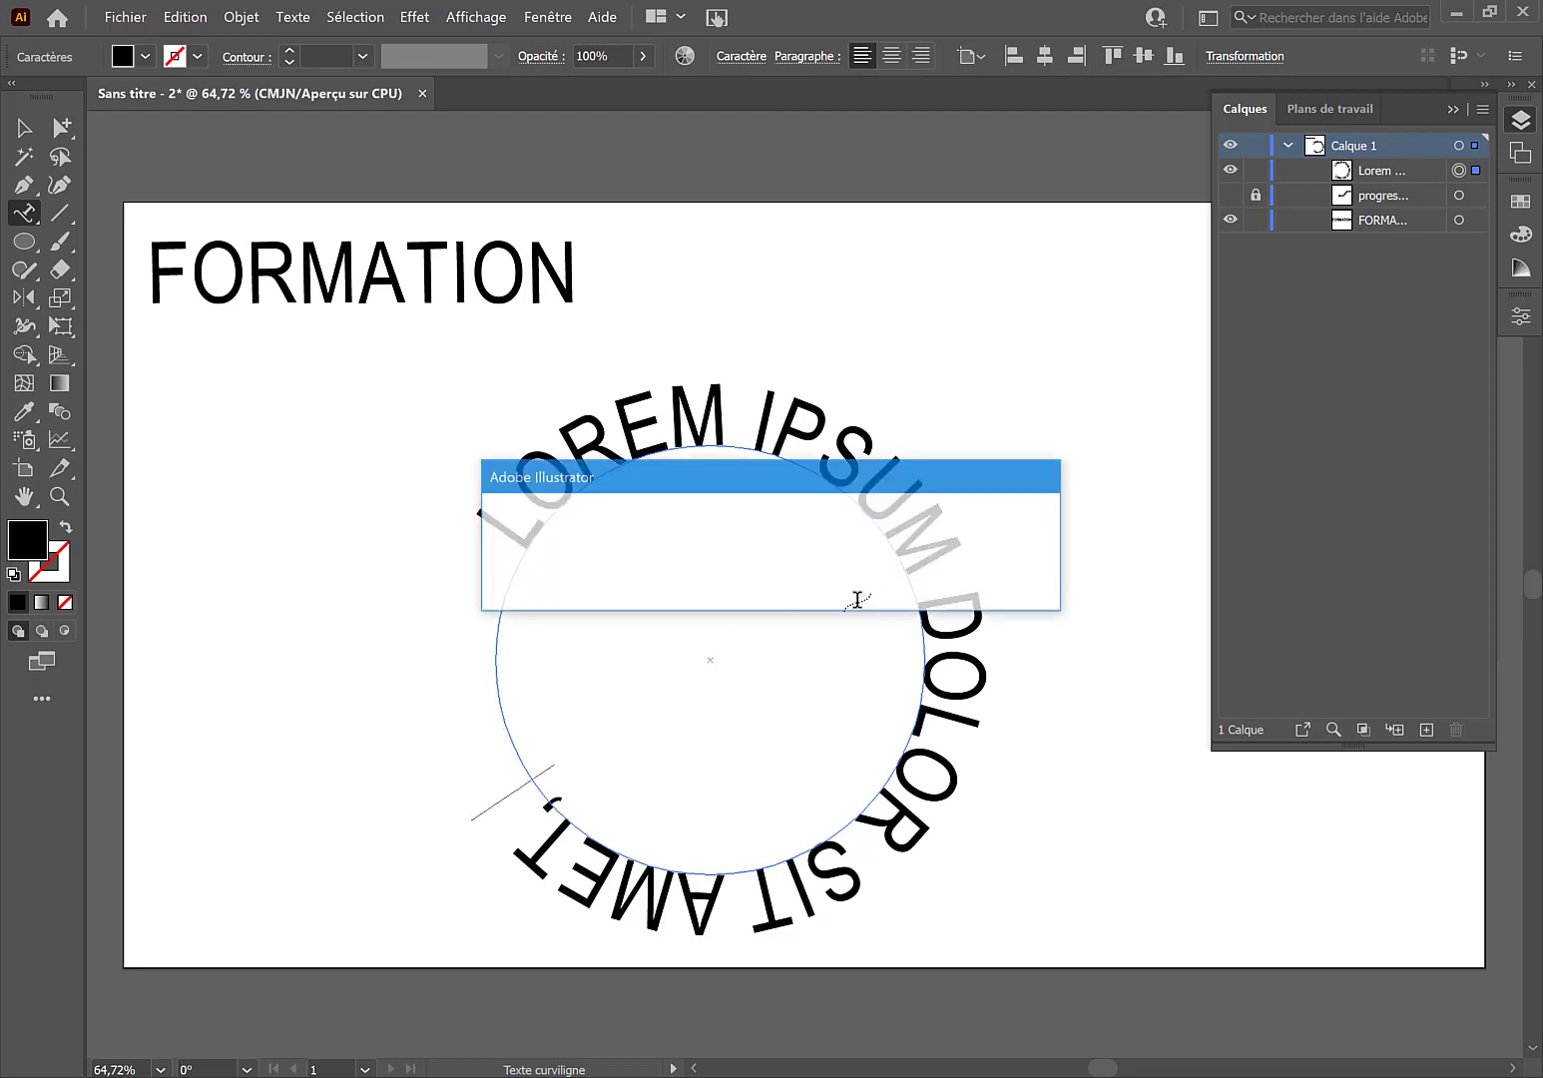
click(993, 581)
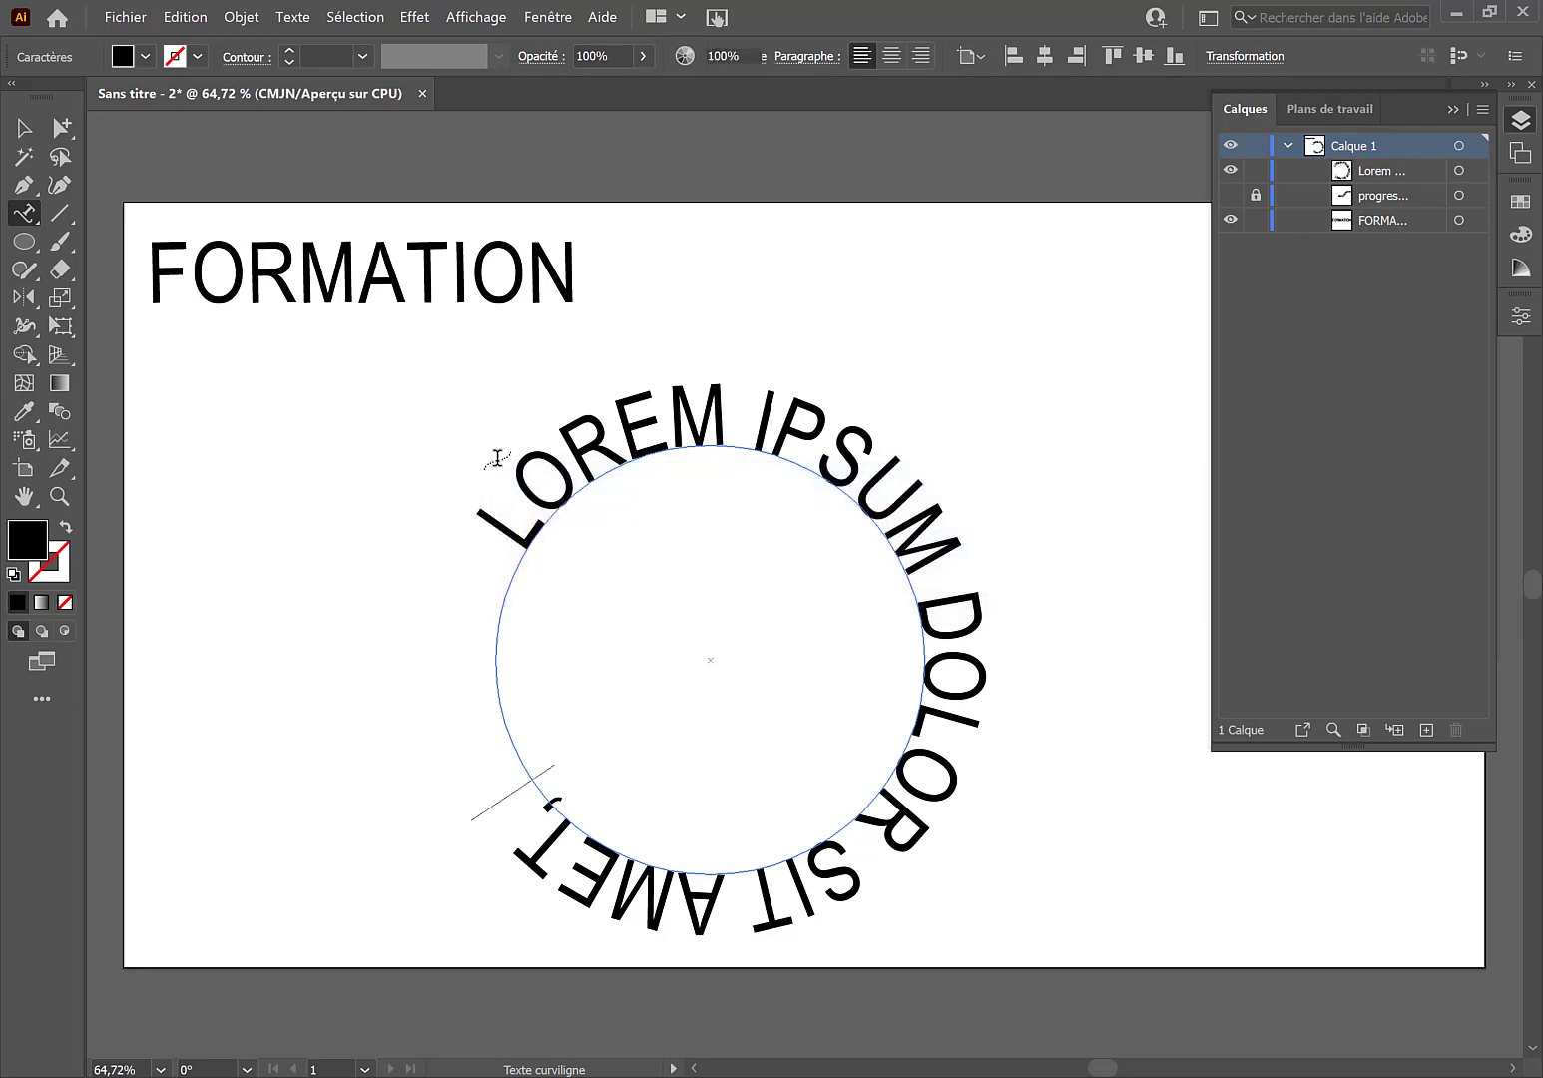
Step: Select all of the placeholder text on the circle, set its font size to 24 pt, and deselect it
drag(496, 510, 503, 827)
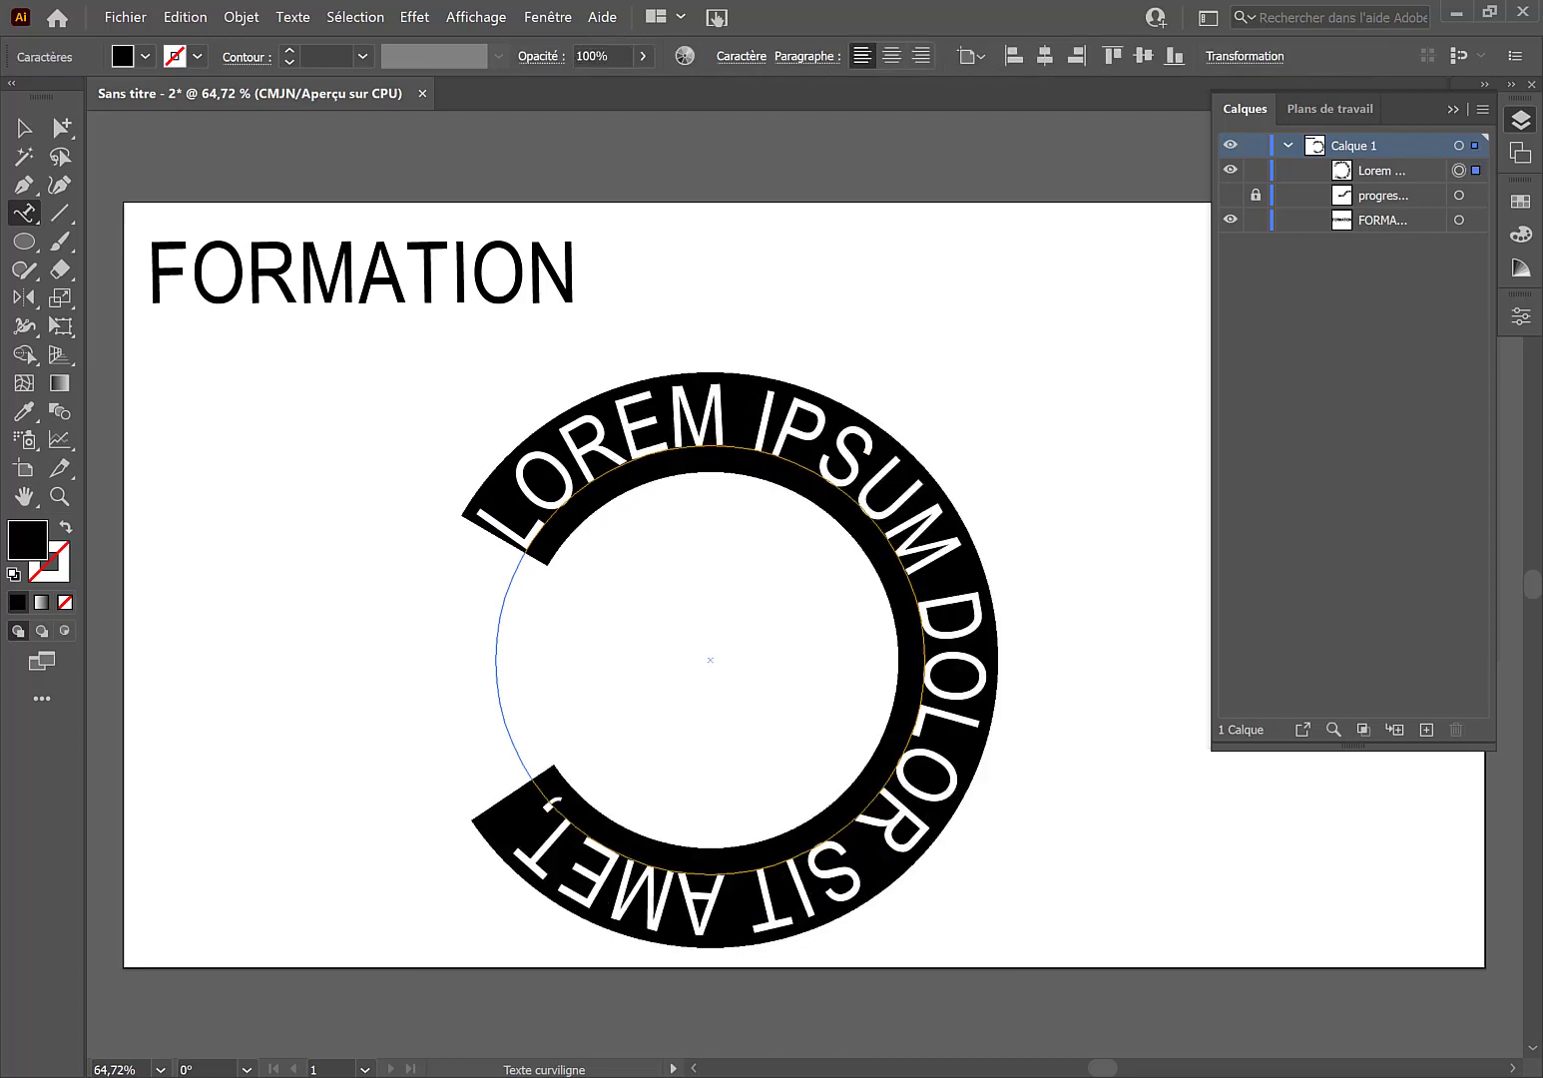
click(1454, 110)
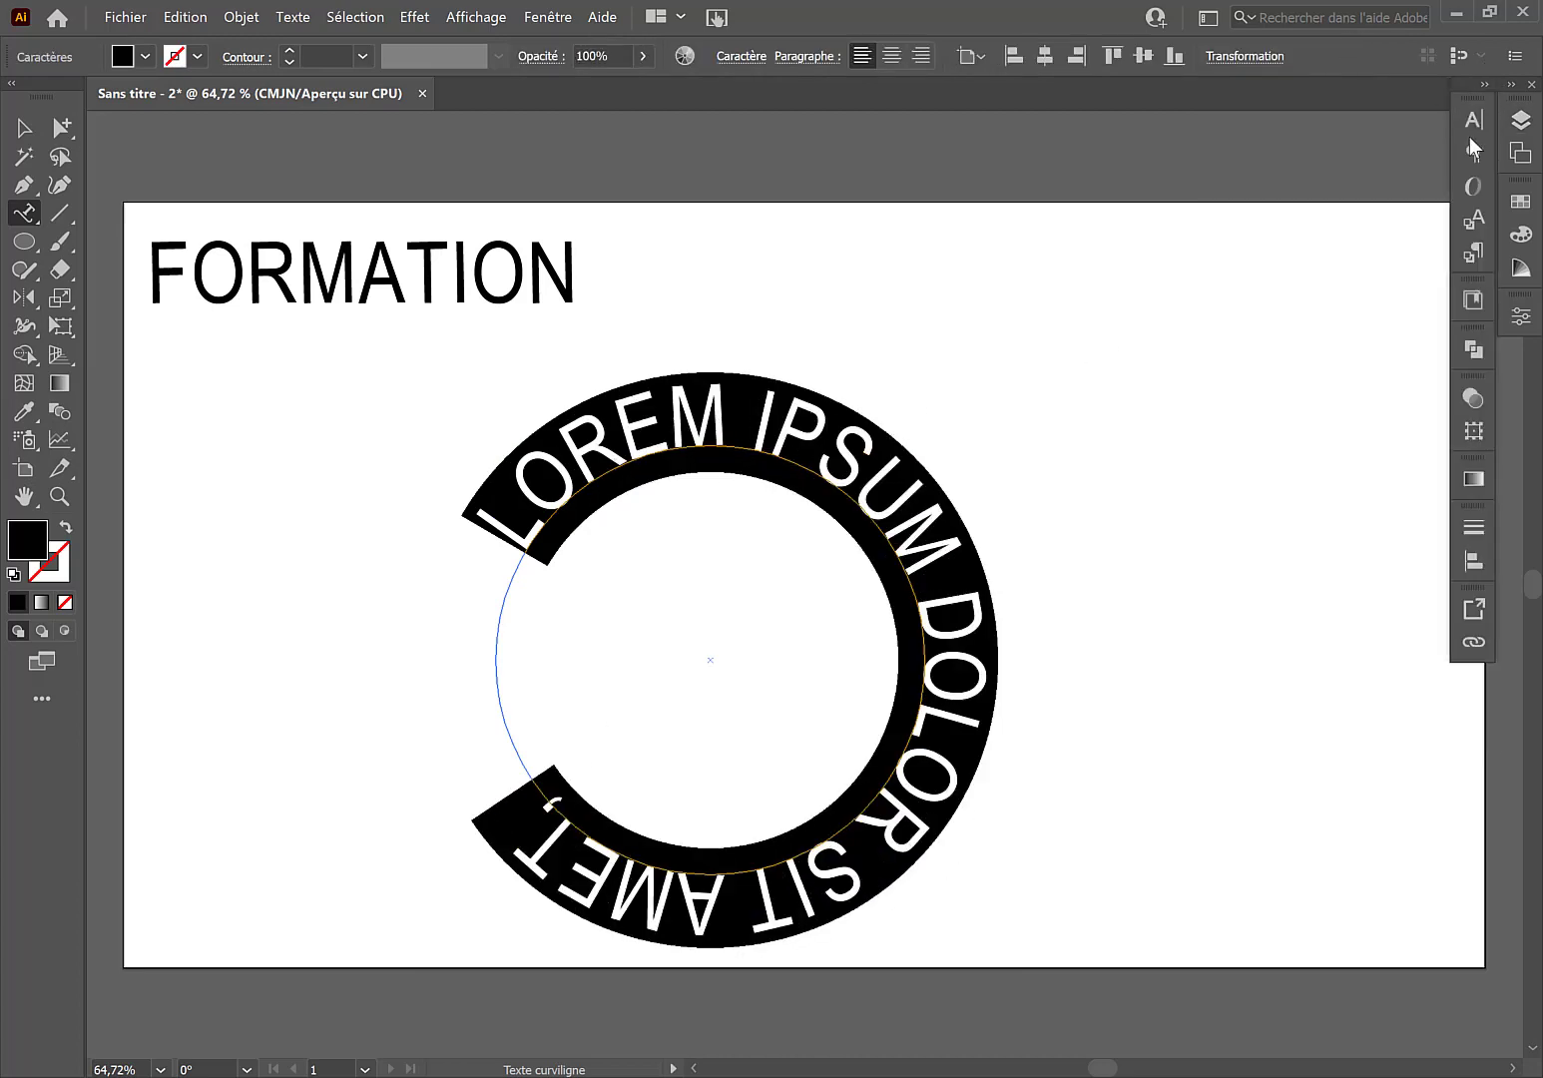
click(1473, 120)
click(1292, 215)
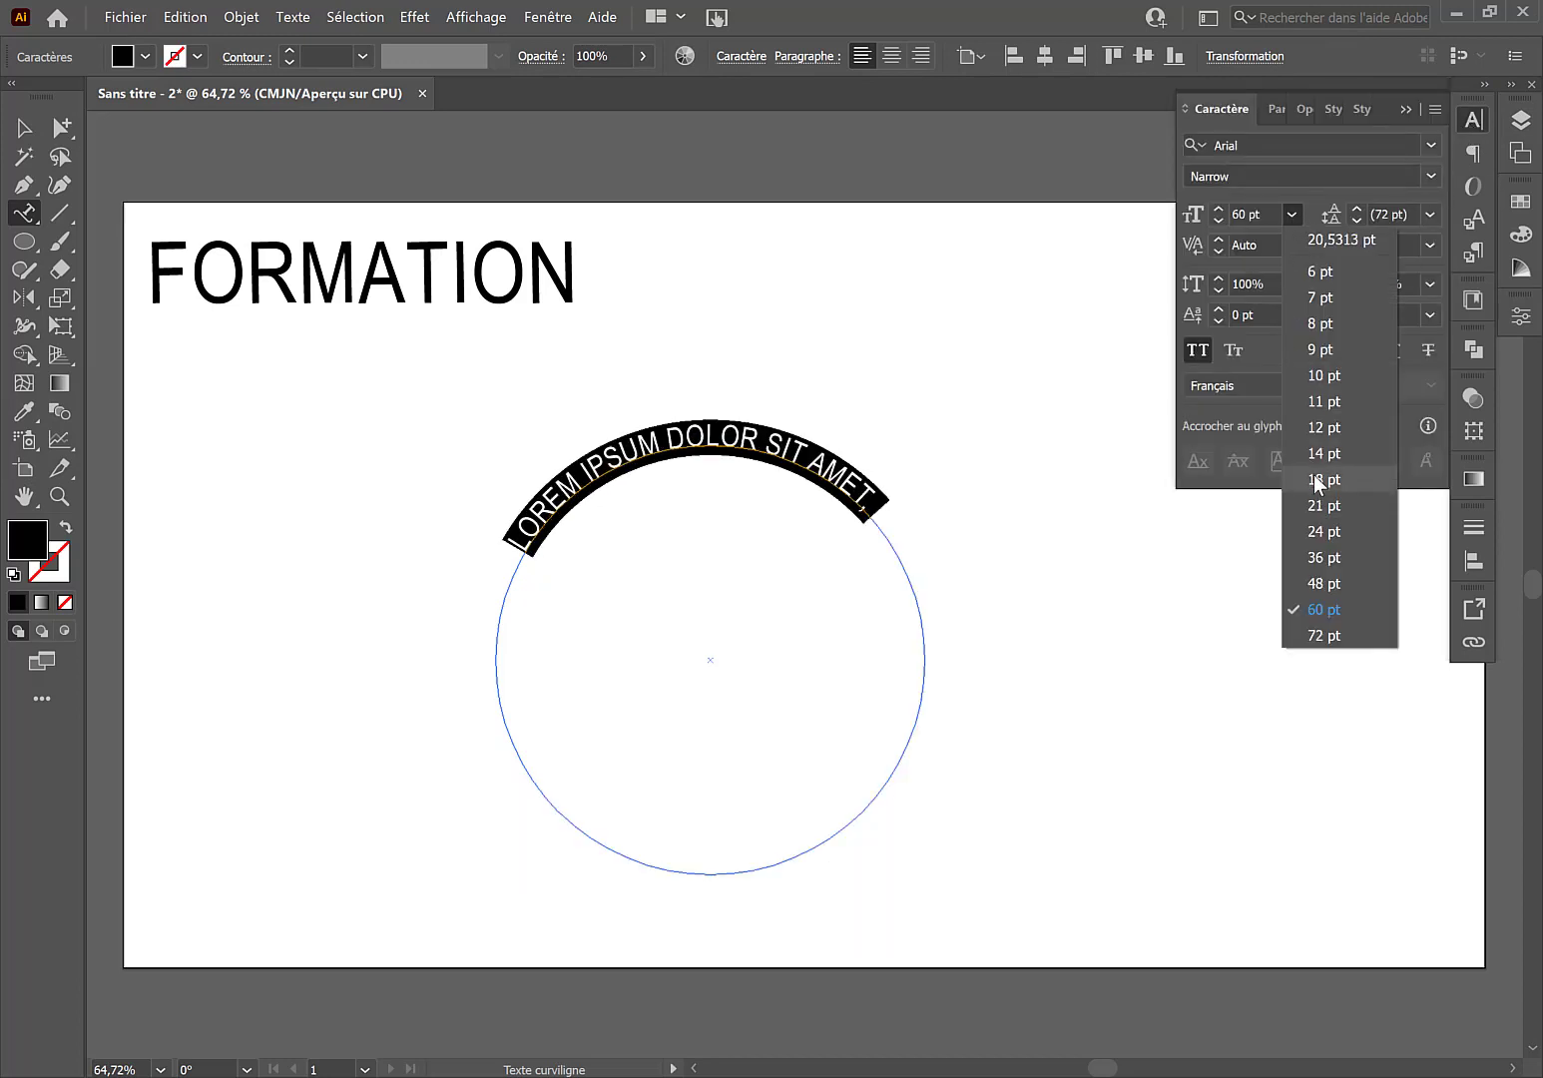
click(1312, 539)
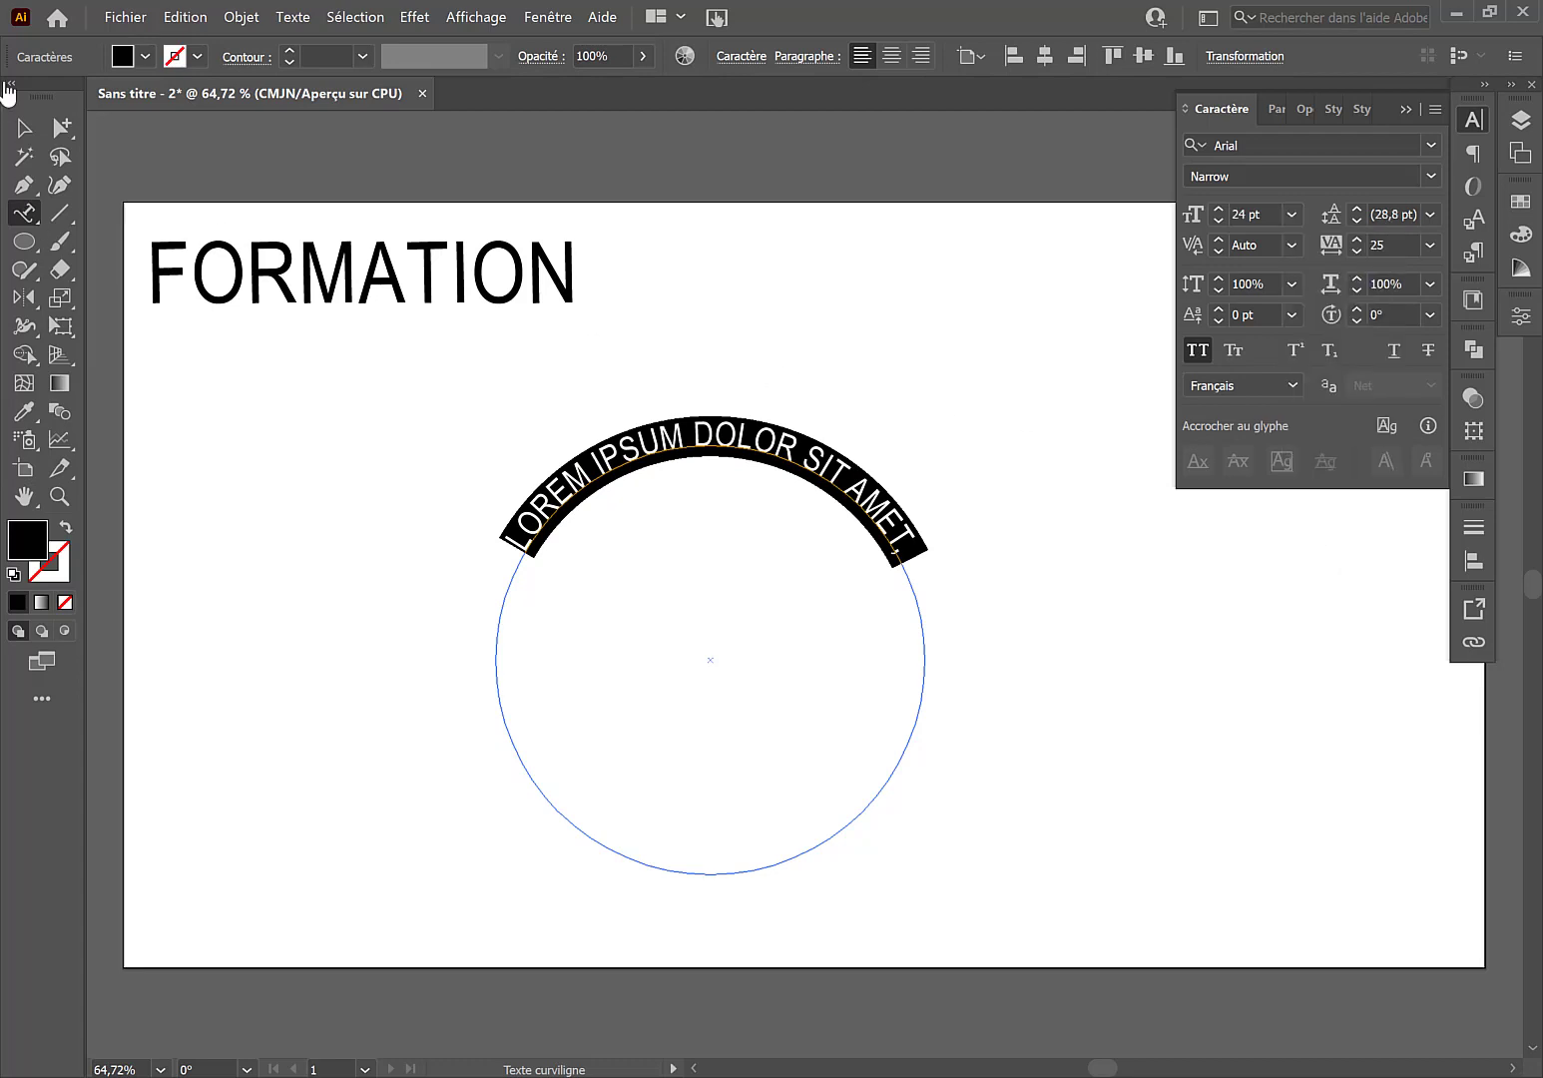
click(23, 129)
click(1093, 764)
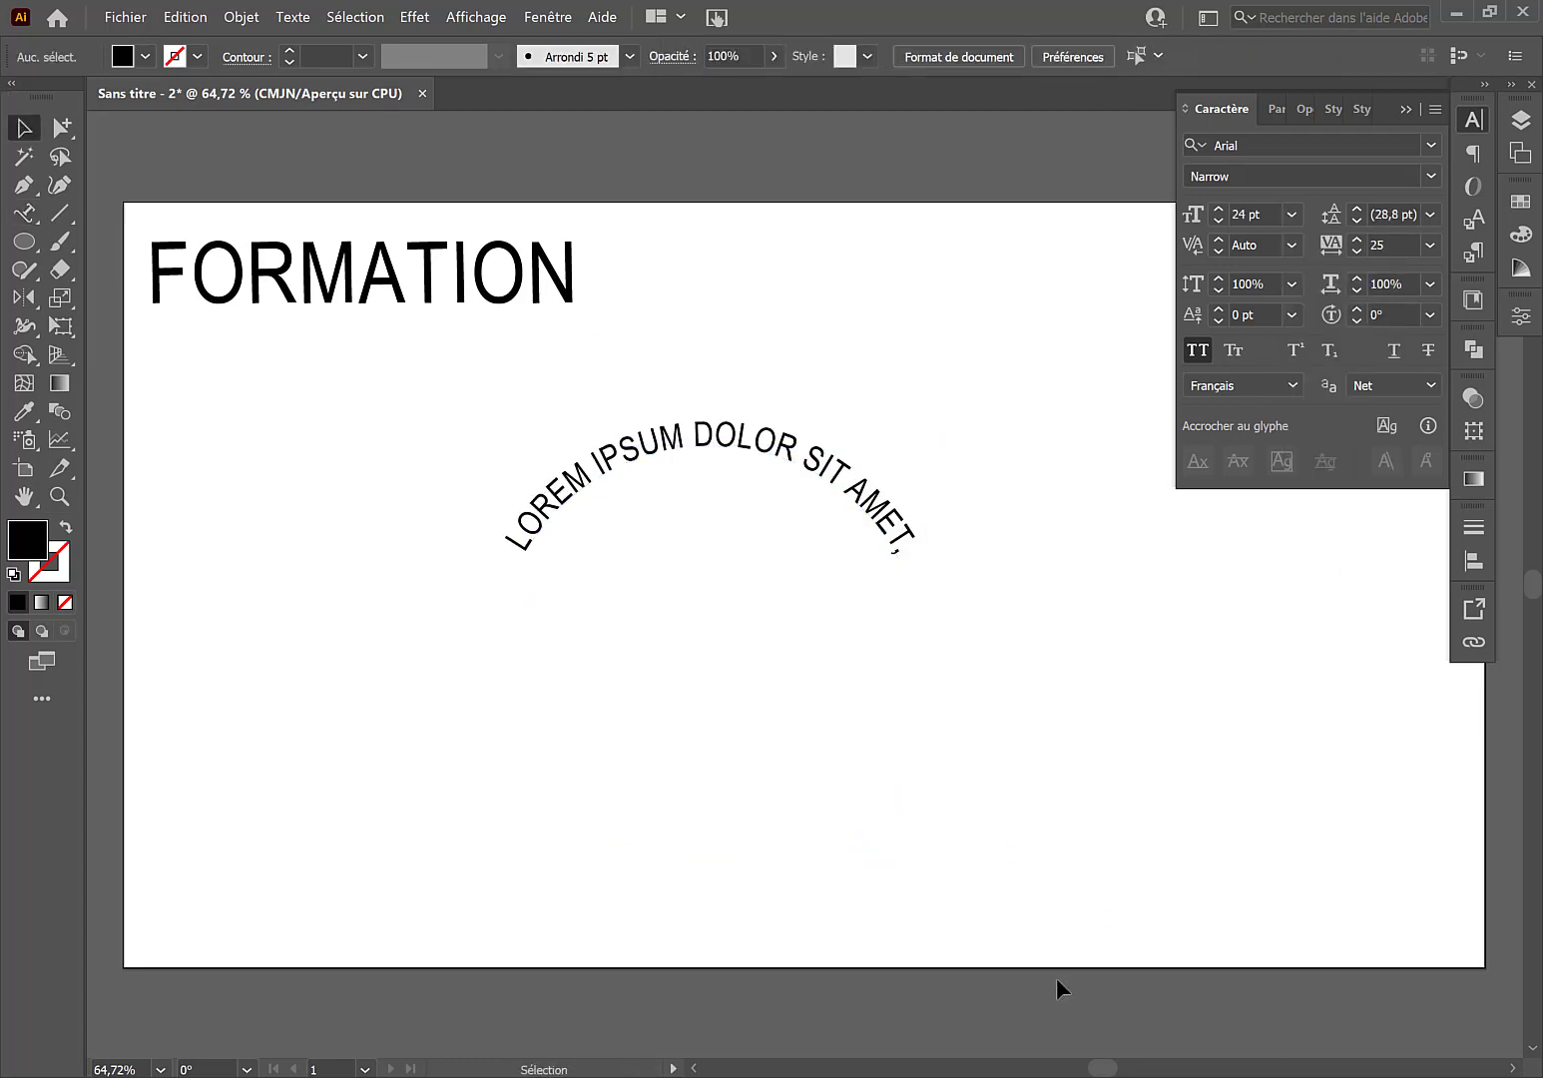
Step: Draw a large circle with black fill and no stroke, and move it directly under the arched text
click(24, 242)
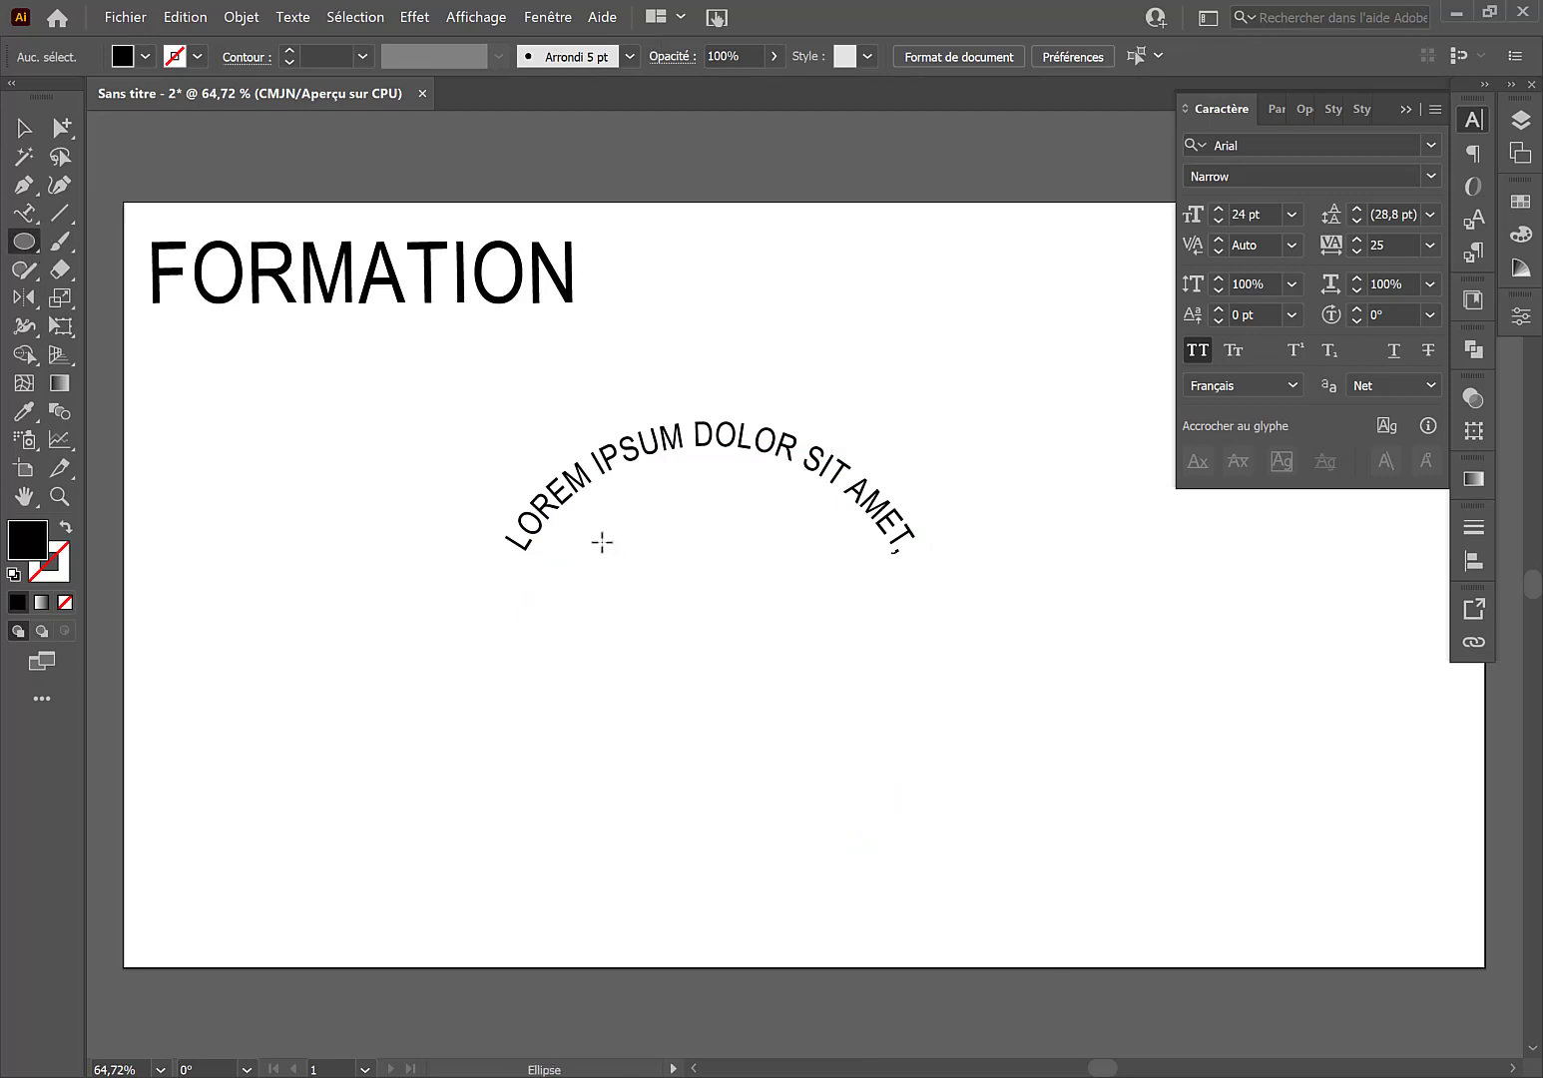
drag(595, 508, 922, 868)
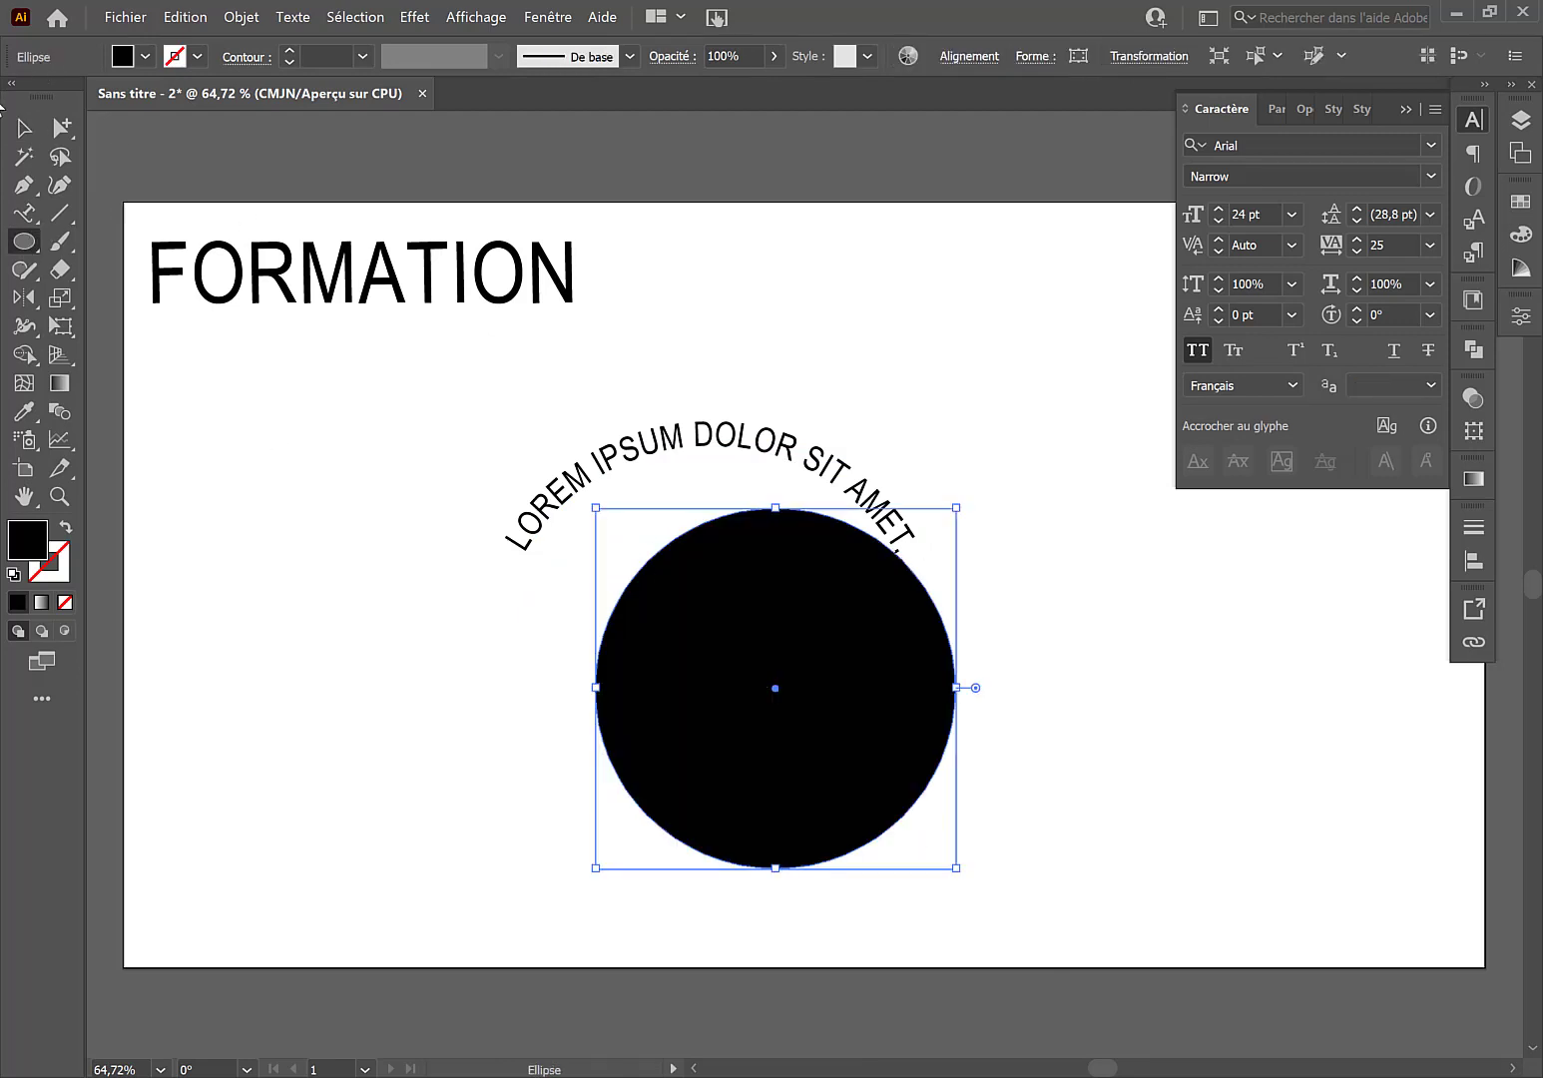
click(25, 127)
drag(780, 698, 710, 651)
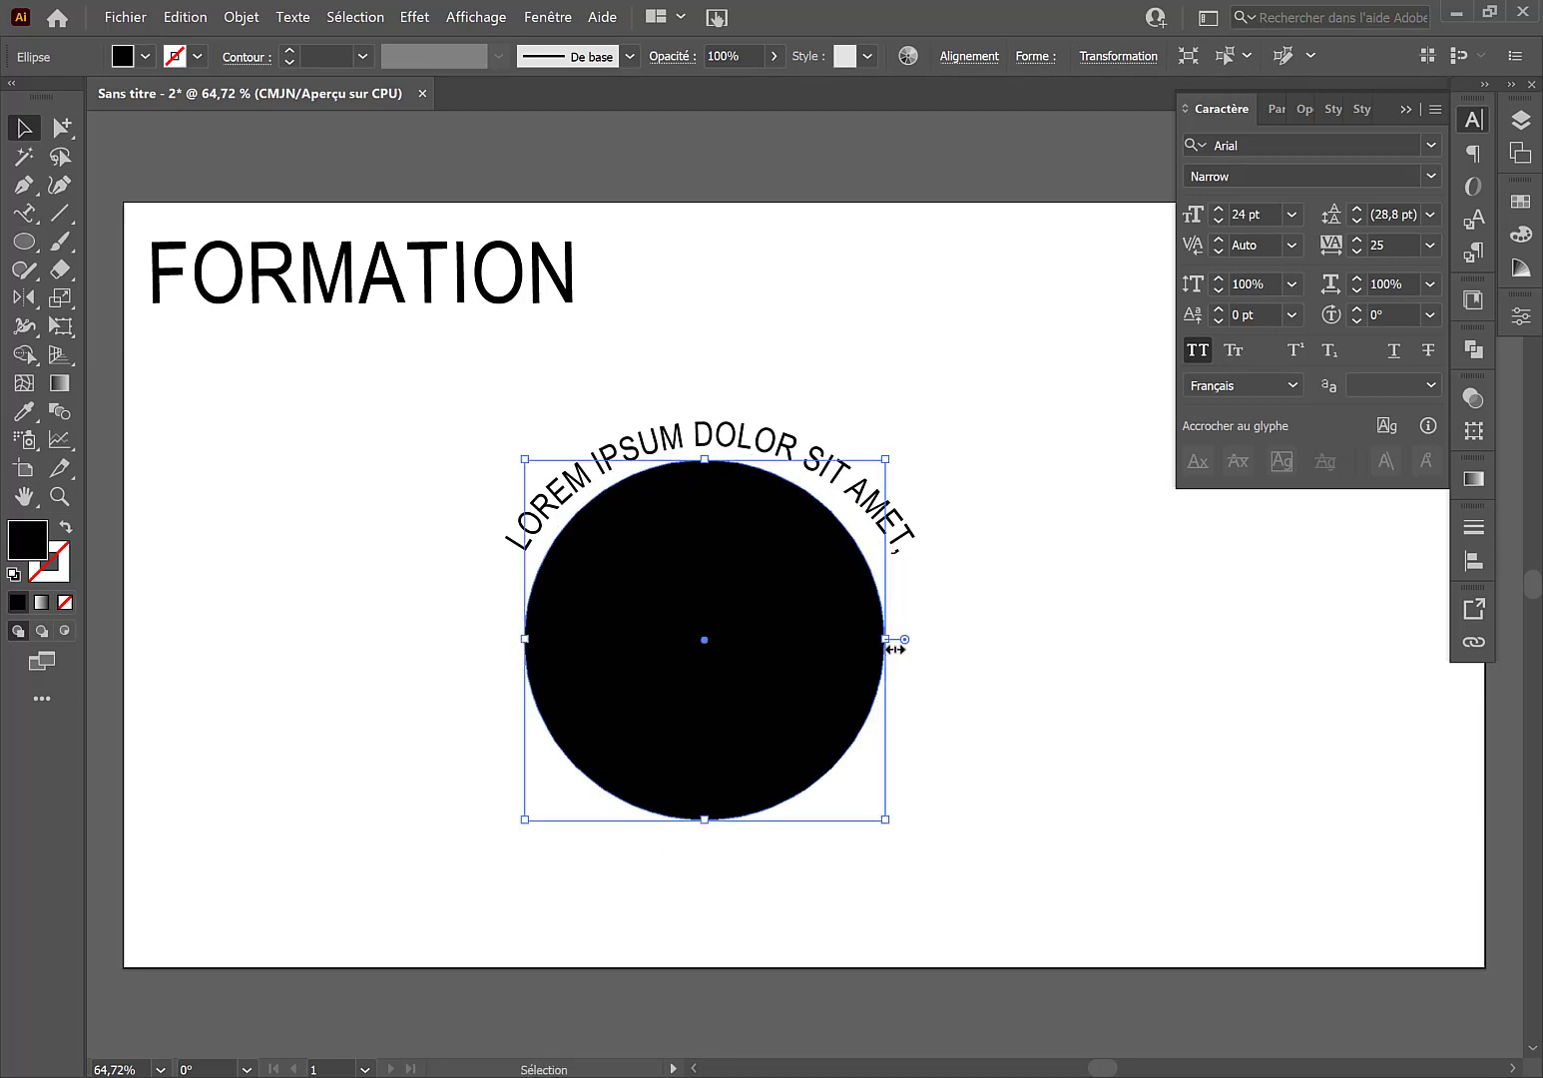
Step: Enlarge the black circle to nearly fill the text arc, nudge it closer to the text, and deselect it
drag(886, 819, 919, 845)
mouse_move(523, 848)
mouse_down()
mouse_move(492, 848)
mouse_move(510, 849)
mouse_up()
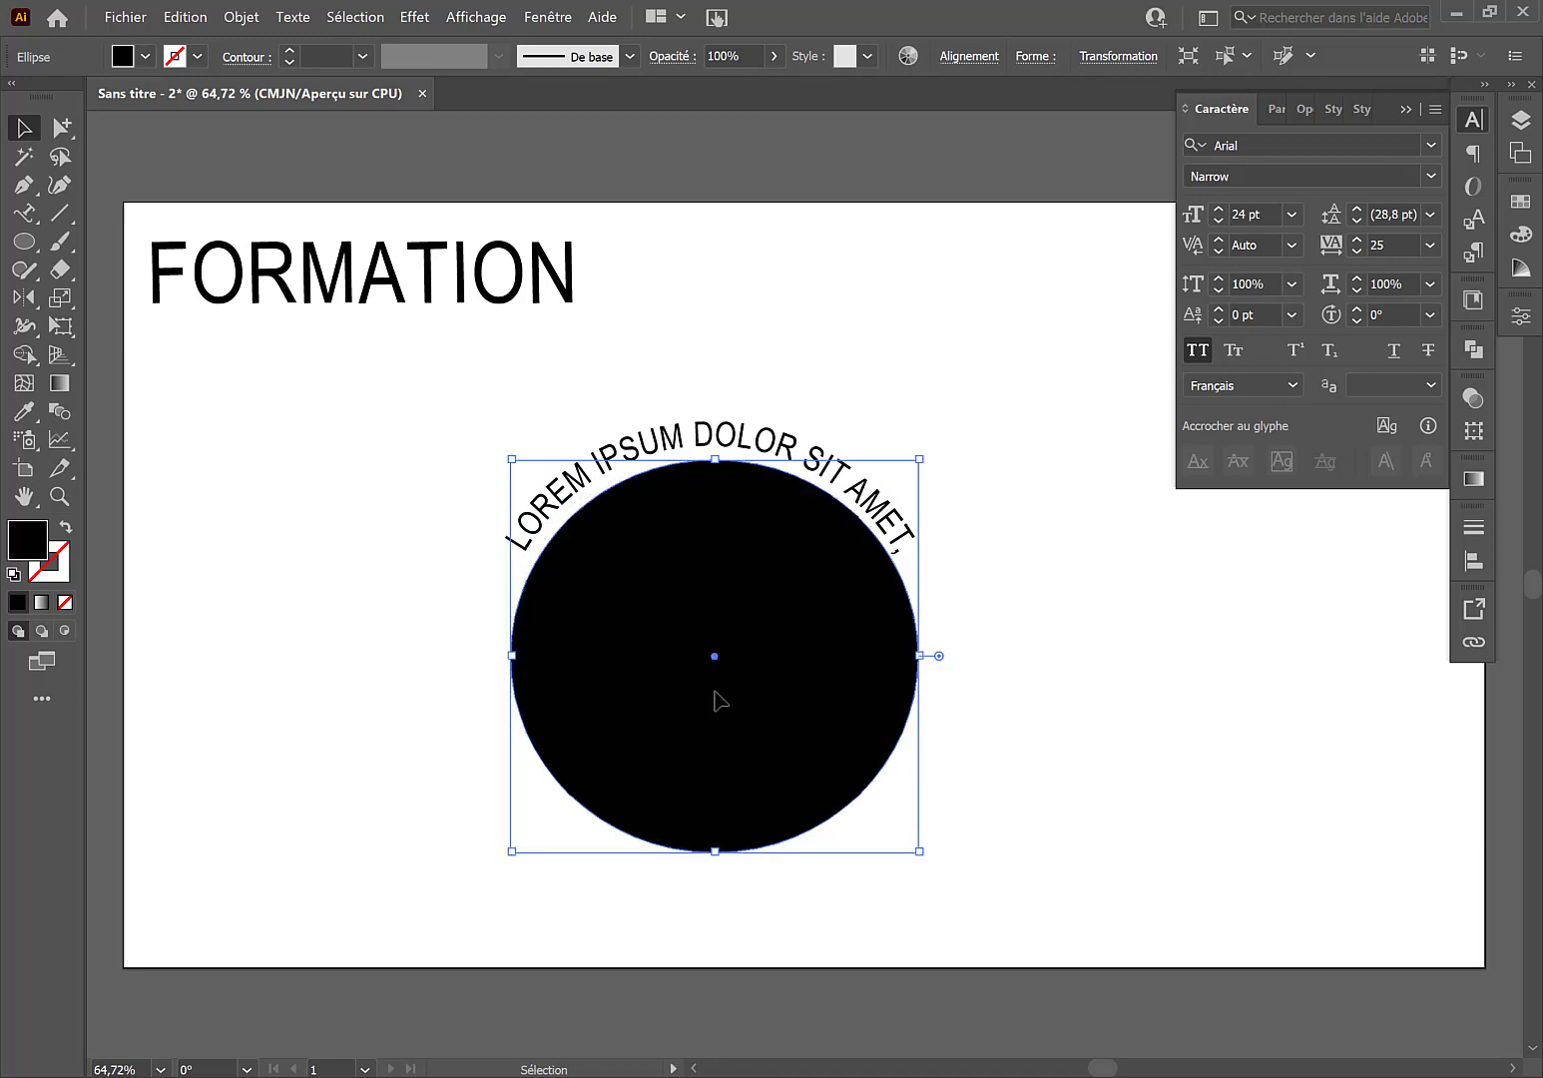
drag(717, 696, 716, 694)
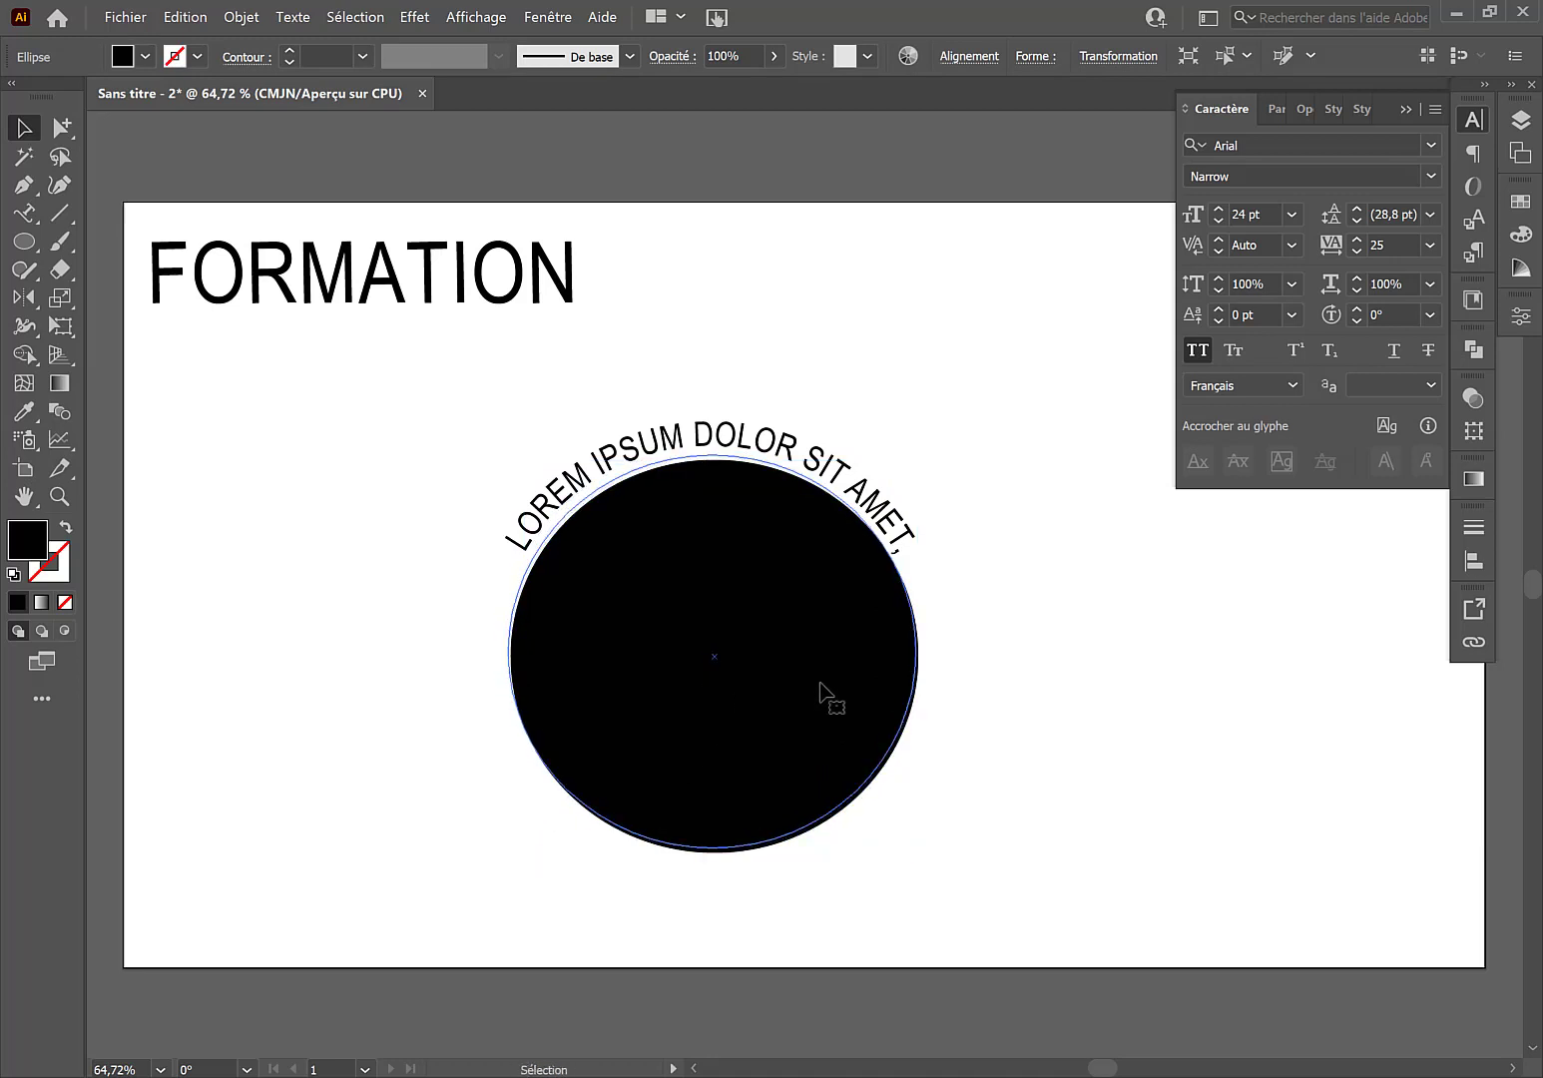
click(1141, 692)
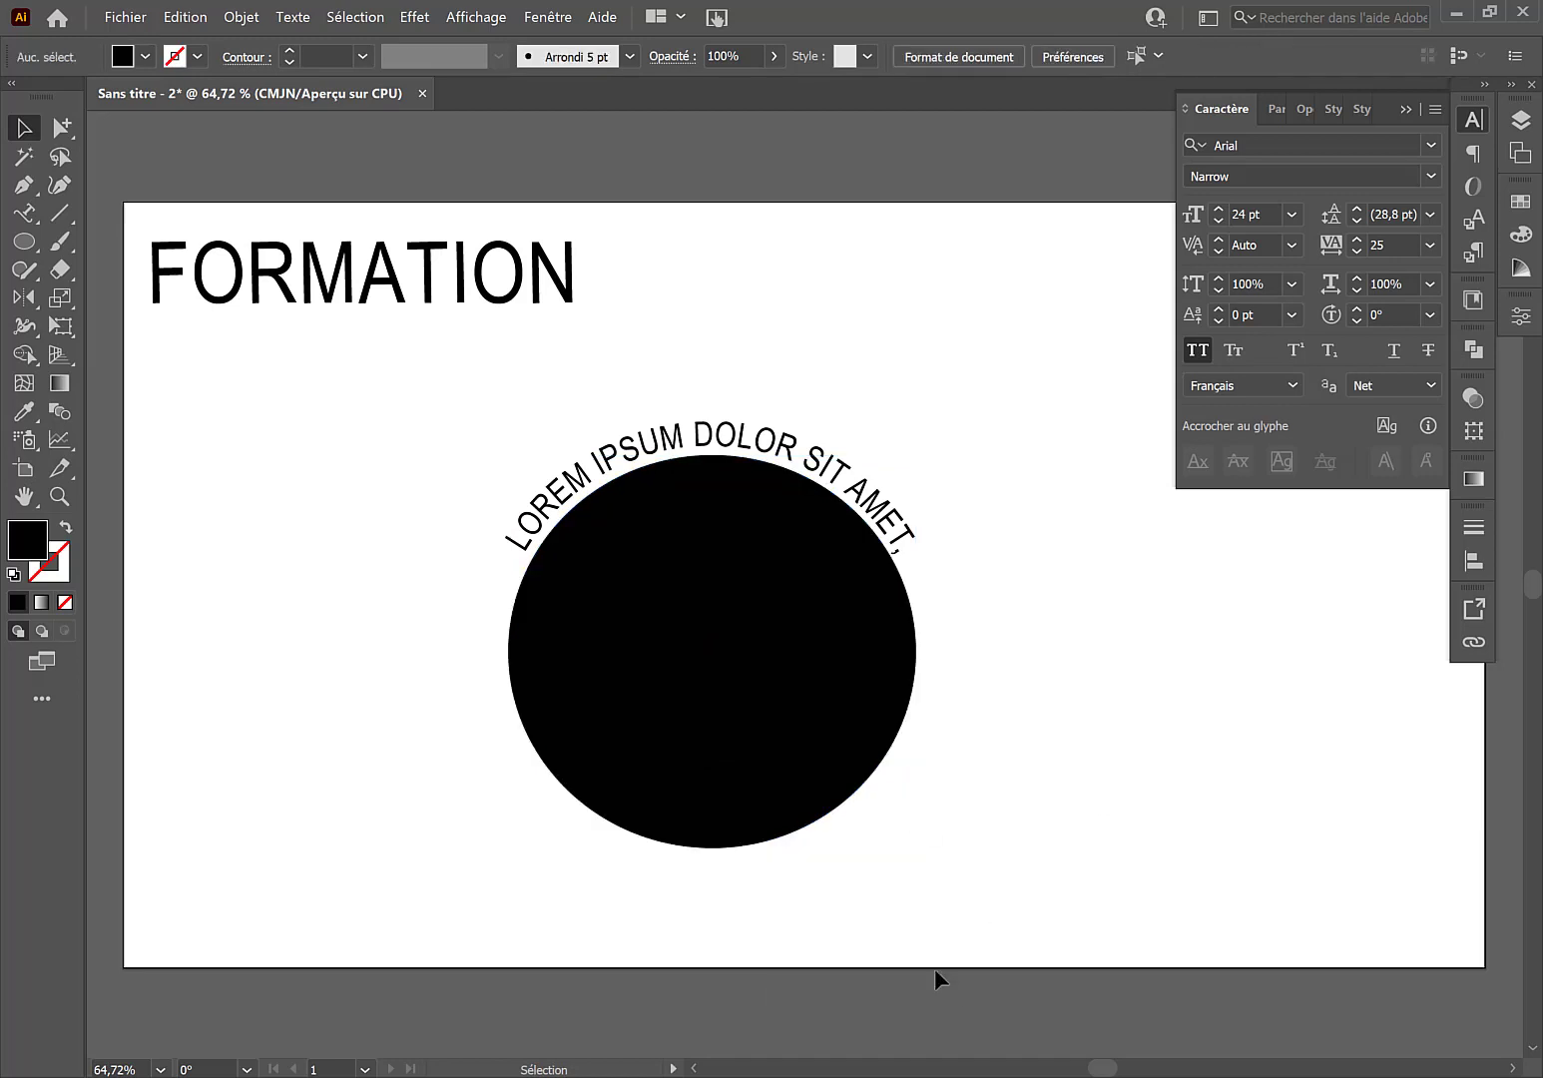
Step: Draw a small circle with the default white fill and black stroke, and position it as the face's left eye
click(24, 240)
mouse_move(626, 538)
mouse_down()
mouse_move(747, 671)
mouse_move(689, 599)
mouse_up()
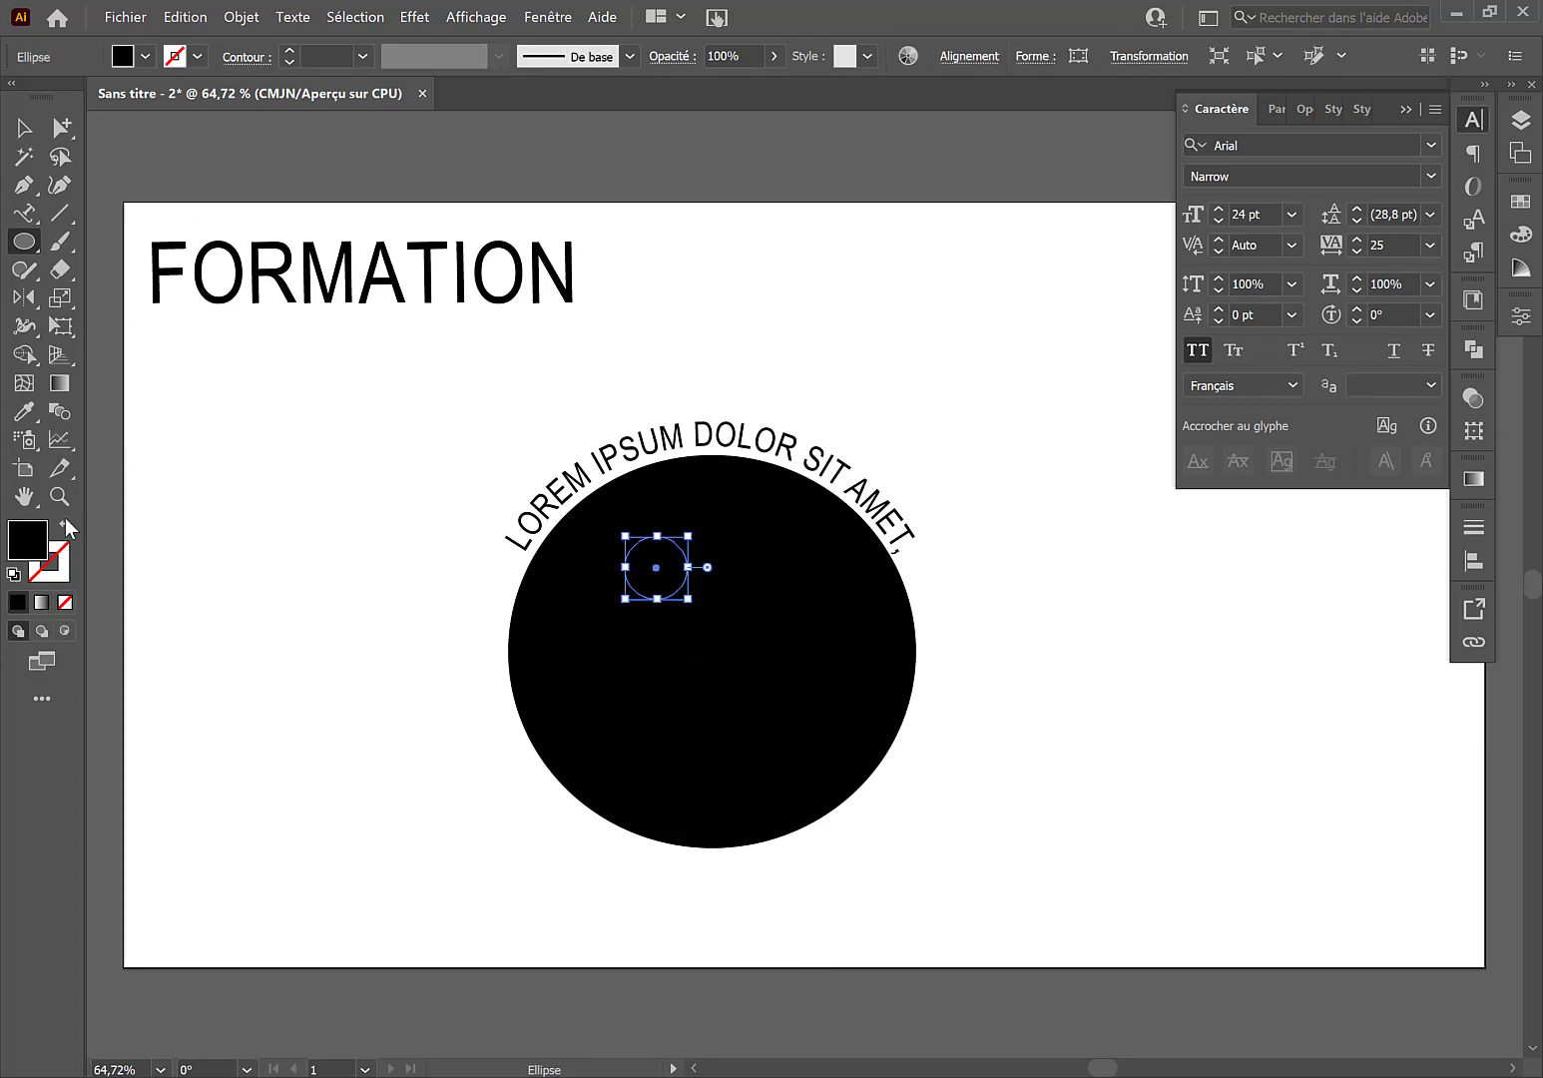
click(14, 576)
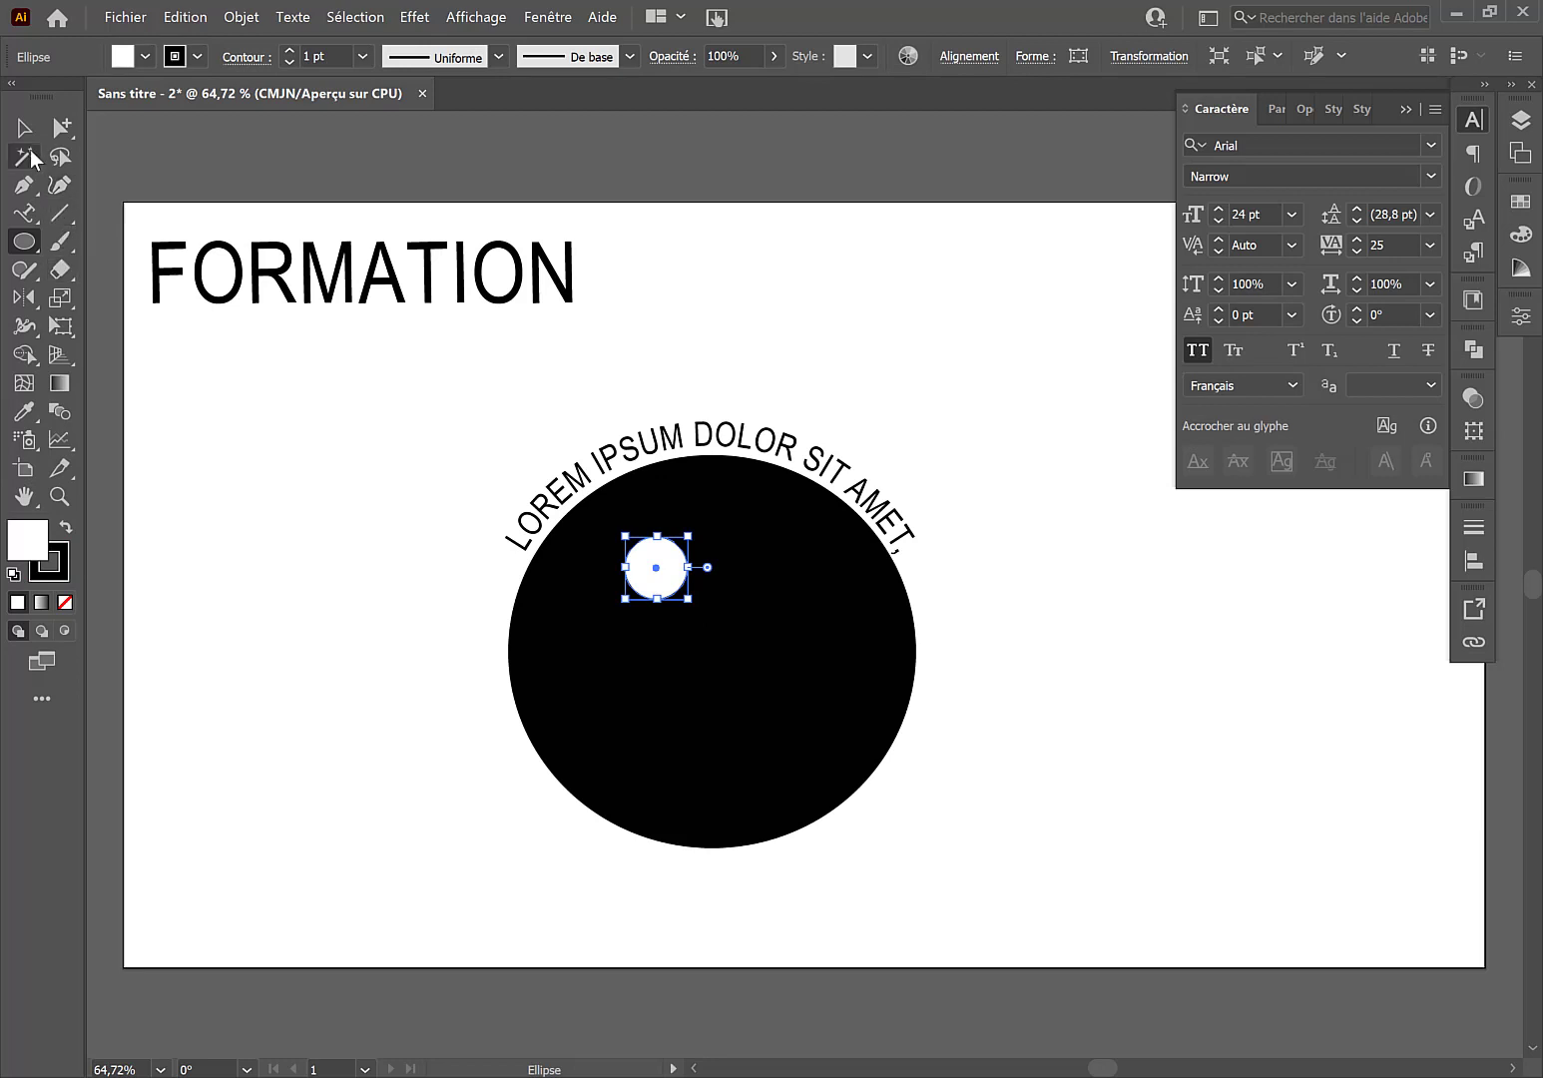
click(24, 127)
drag(658, 583, 643, 631)
Step: Duplicate the white eye circle and place the copy beside it as the face's right eye
key(ctrl+c)
key(ctrl+v)
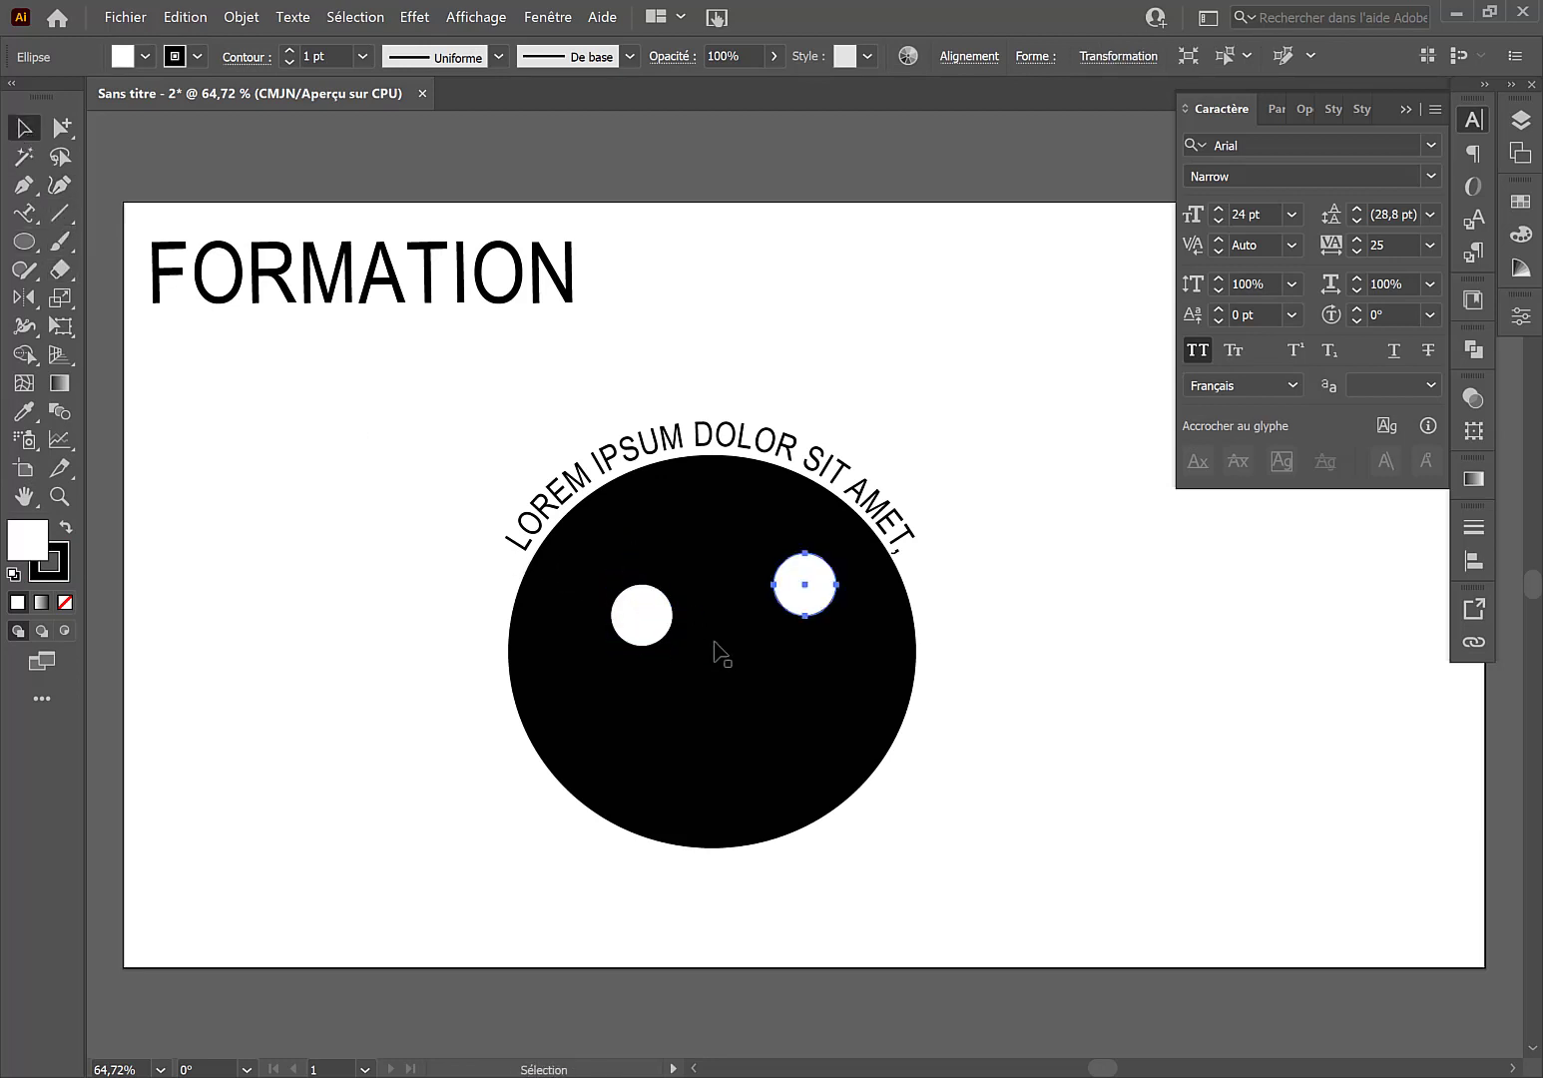
drag(816, 591, 770, 627)
Step: Draw a closed white smiling mouth below the eyes with the Pen tool, and deselect it
click(24, 185)
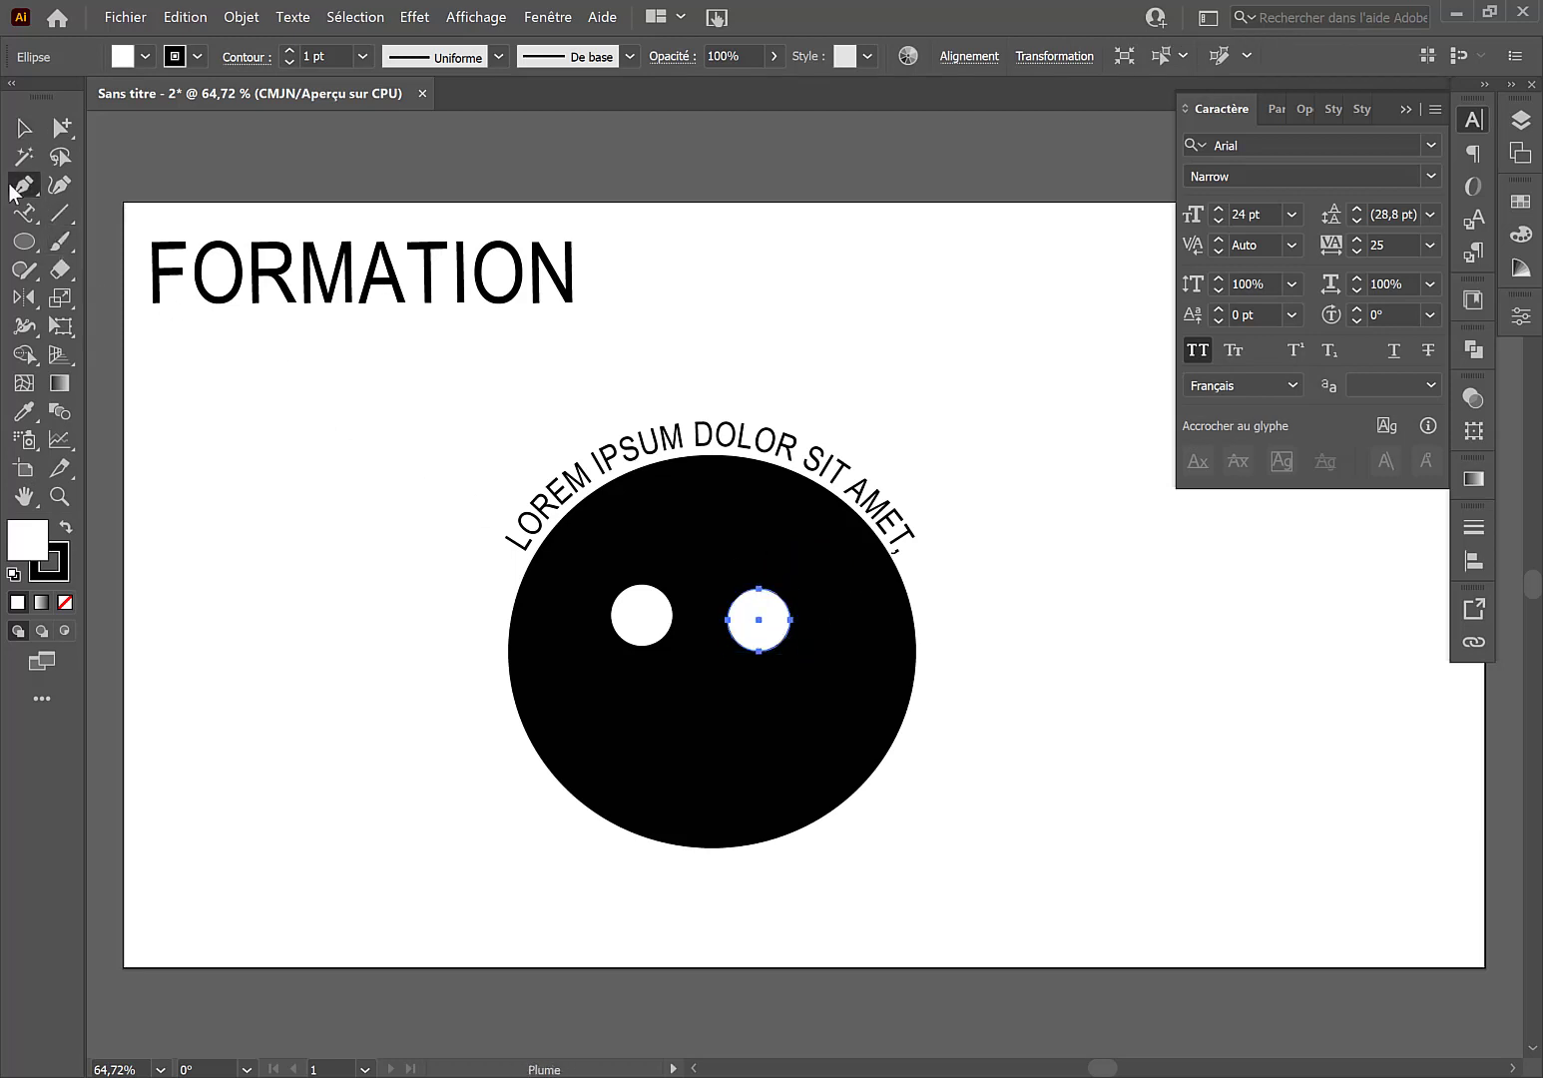
drag(727, 765, 792, 706)
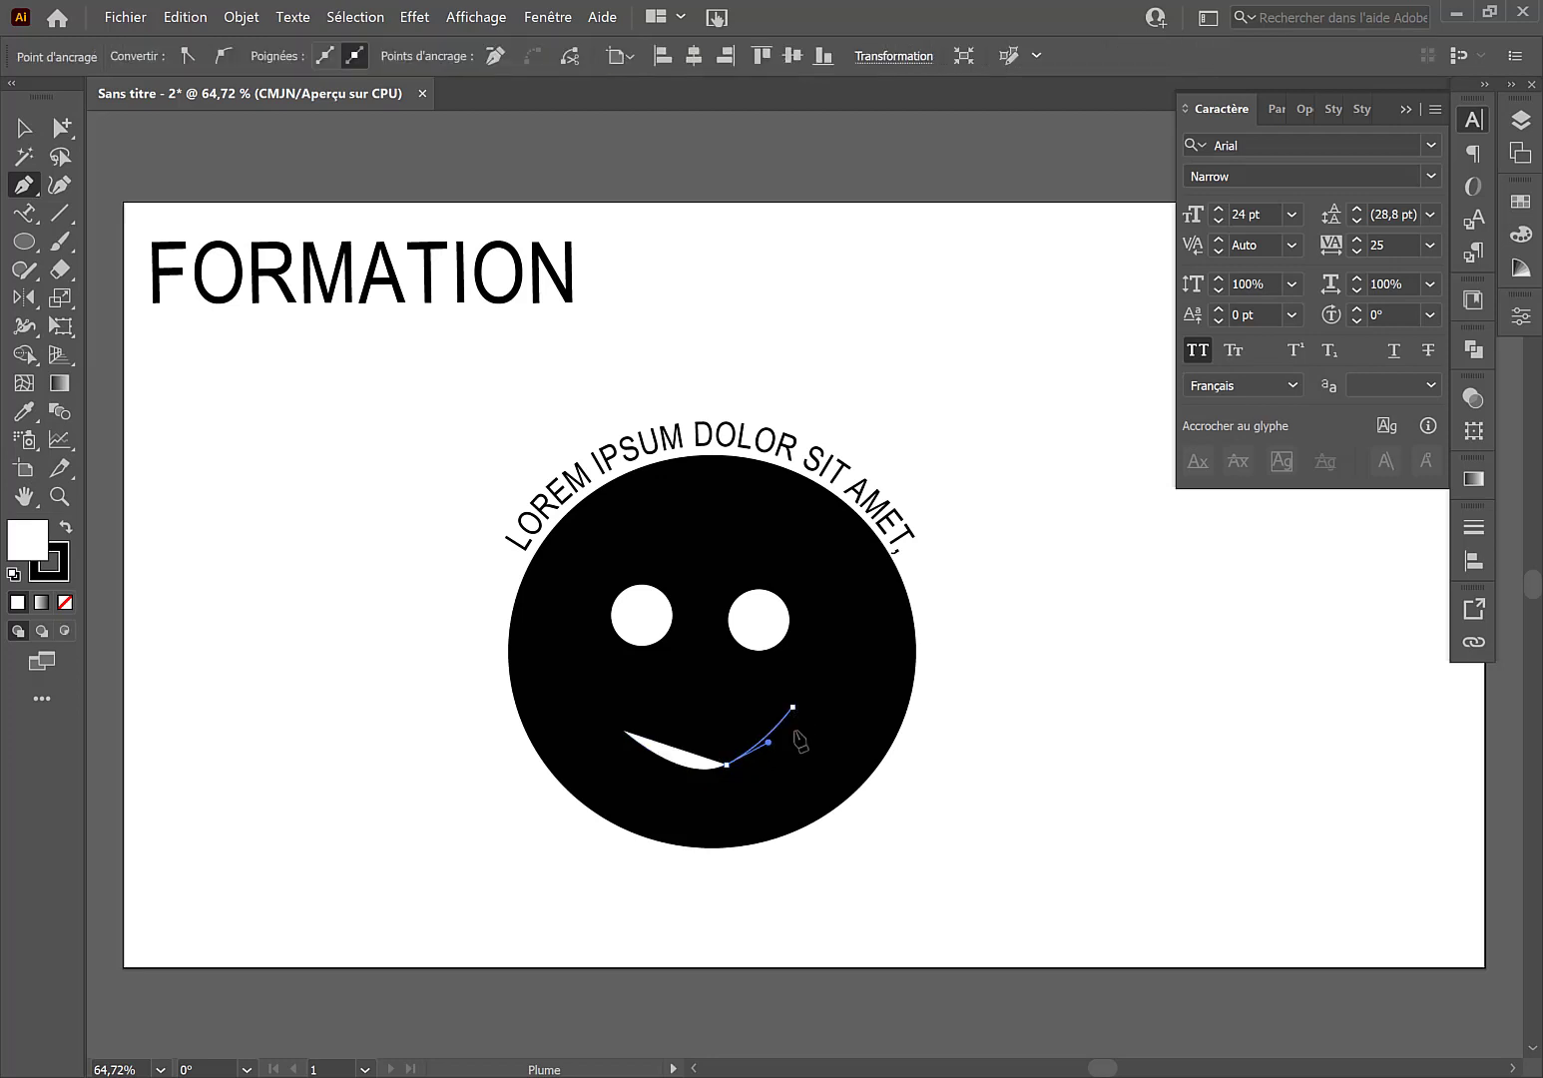
click(622, 730)
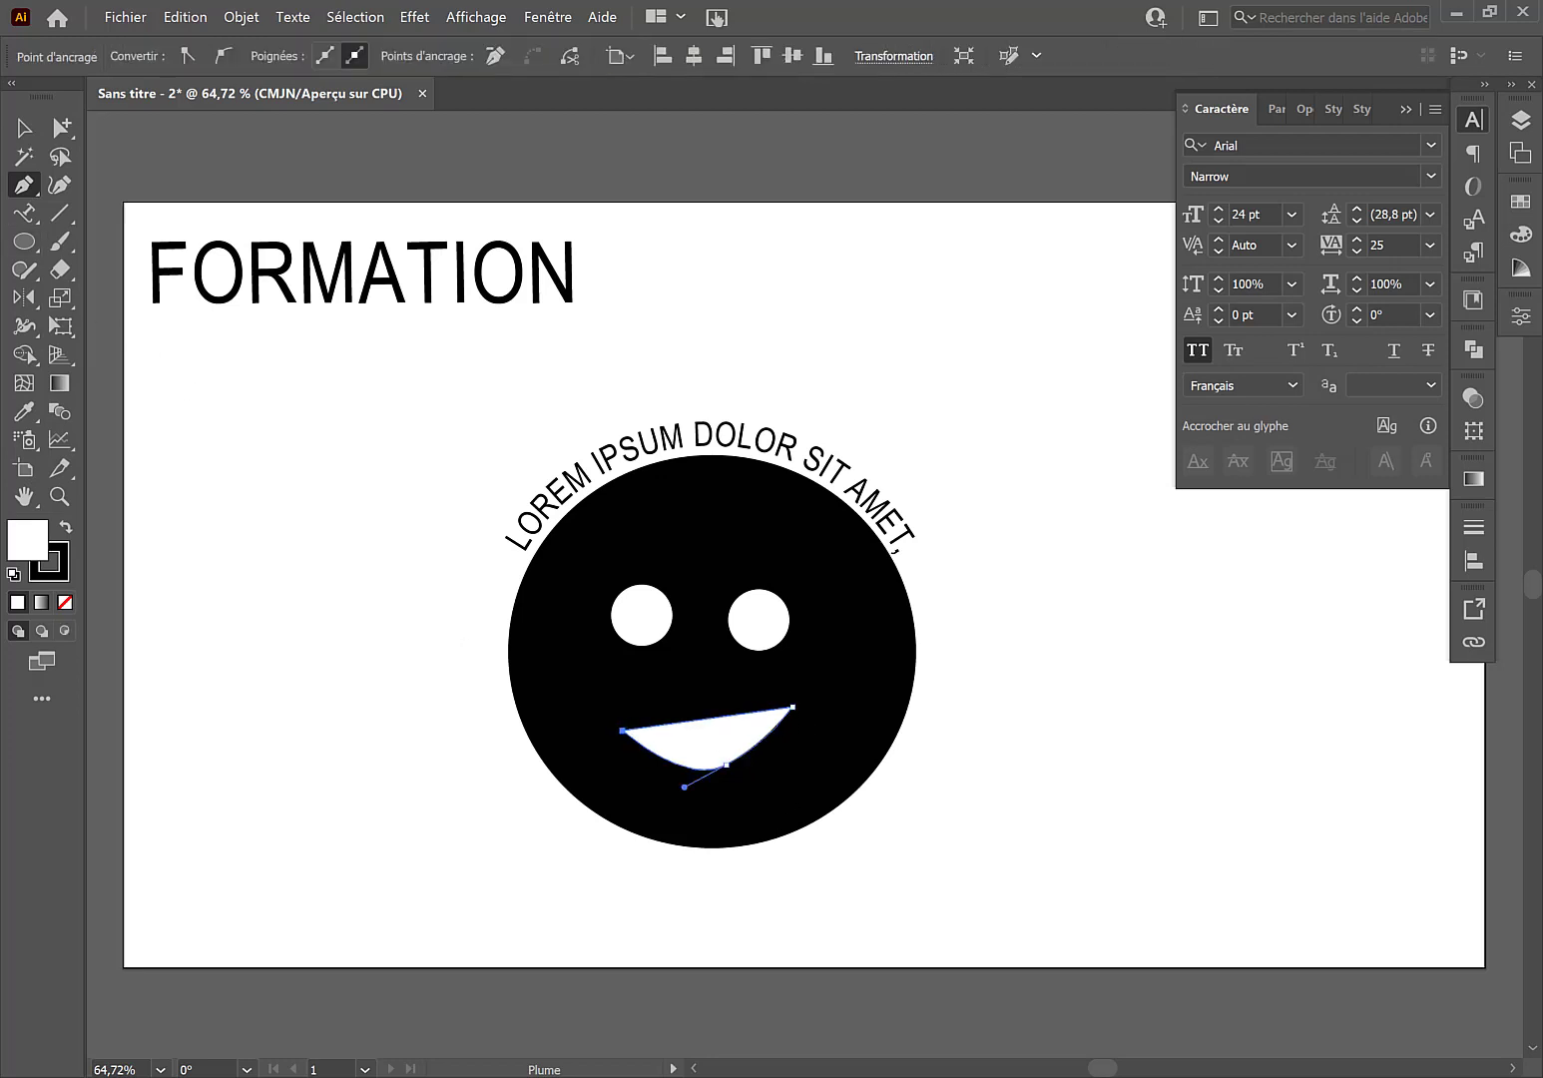
key(v)
click(1130, 799)
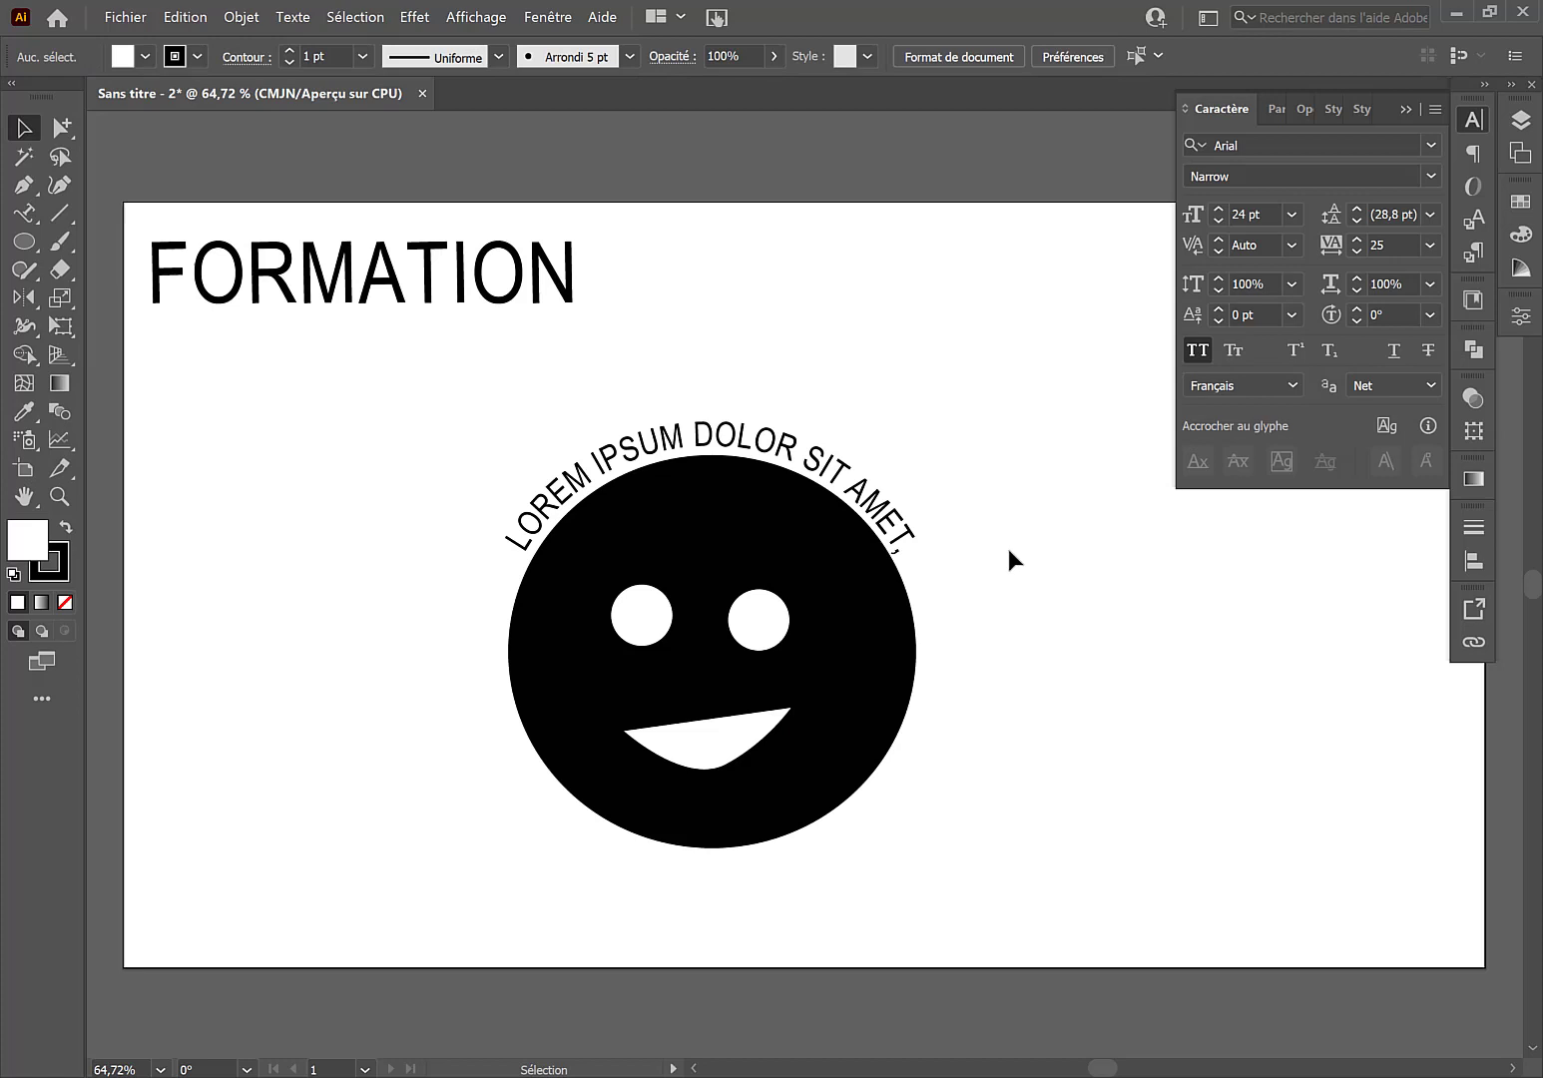
Step: Move the whole smiley face away from the arched text to the artboard's right side, and select the arched text
click(891, 511)
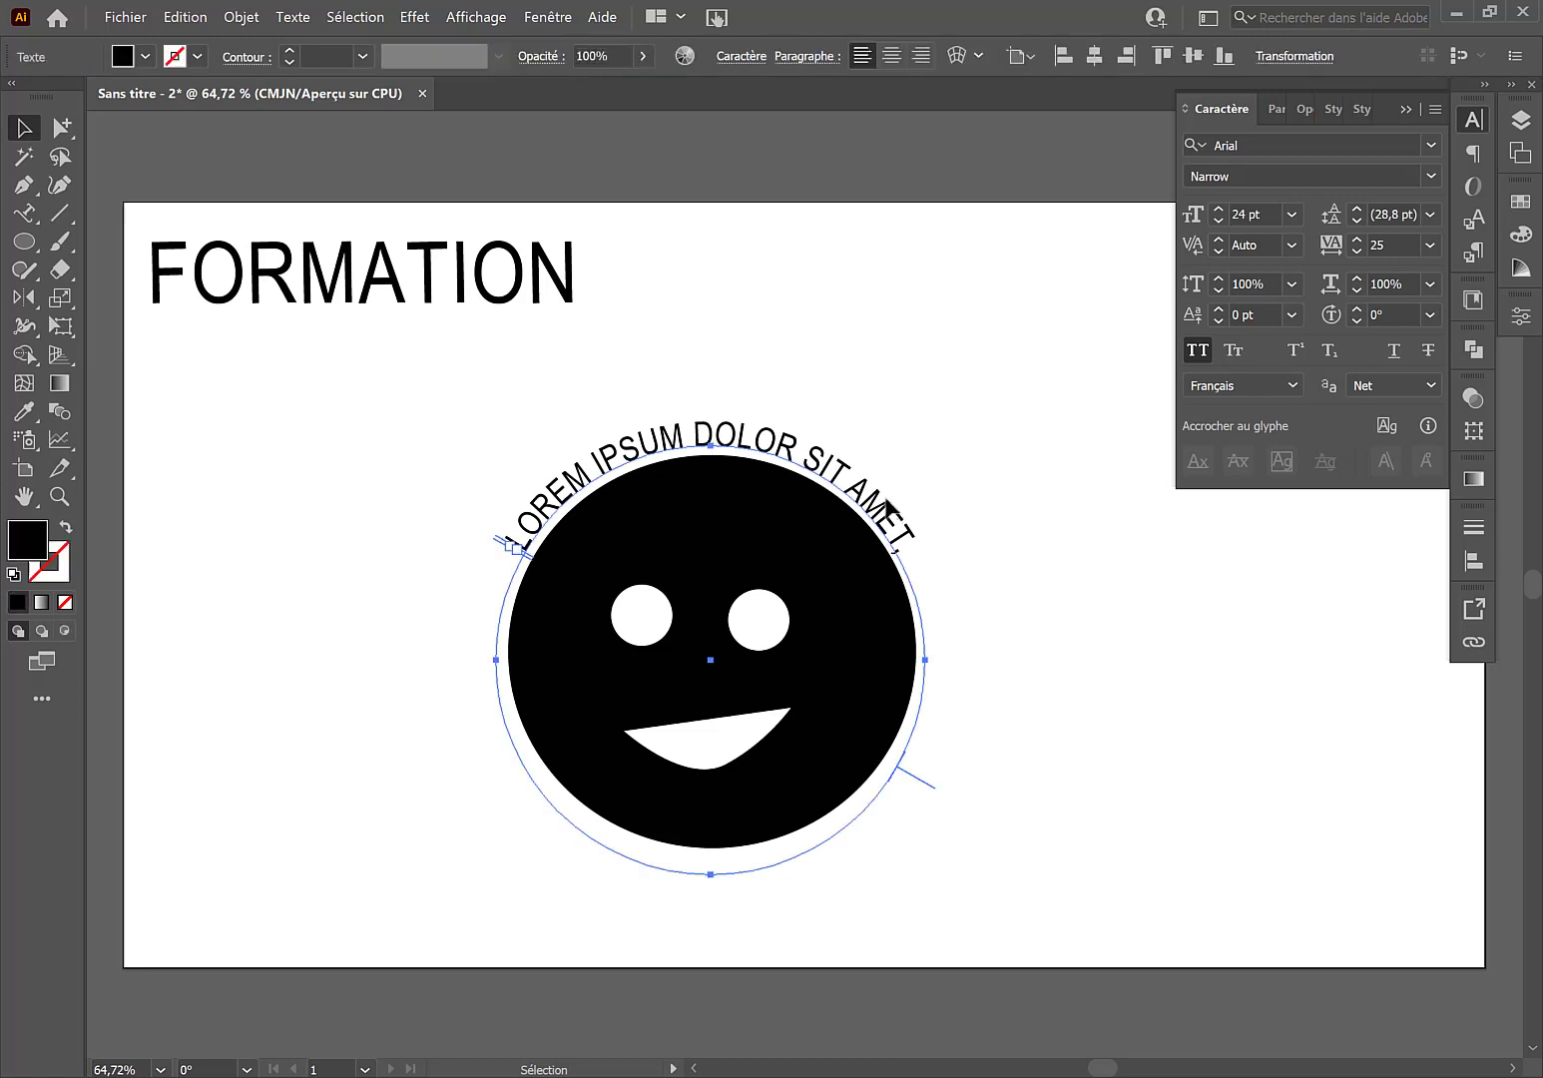
click(1004, 594)
click(705, 476)
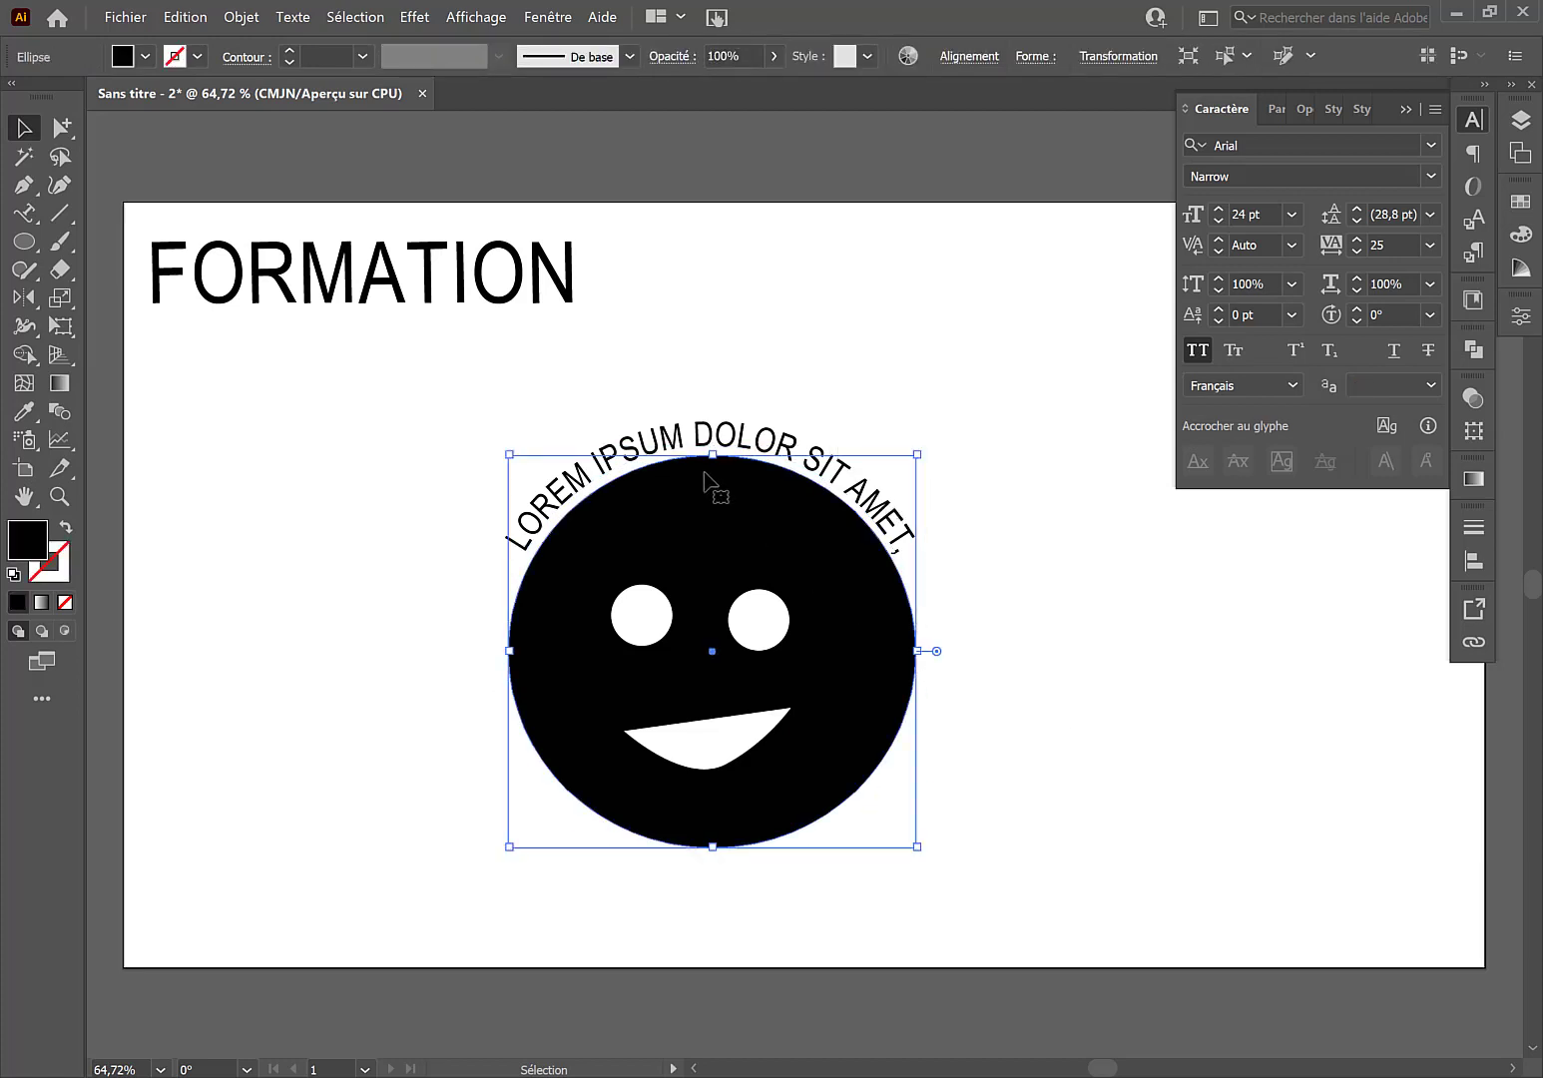
click(717, 431)
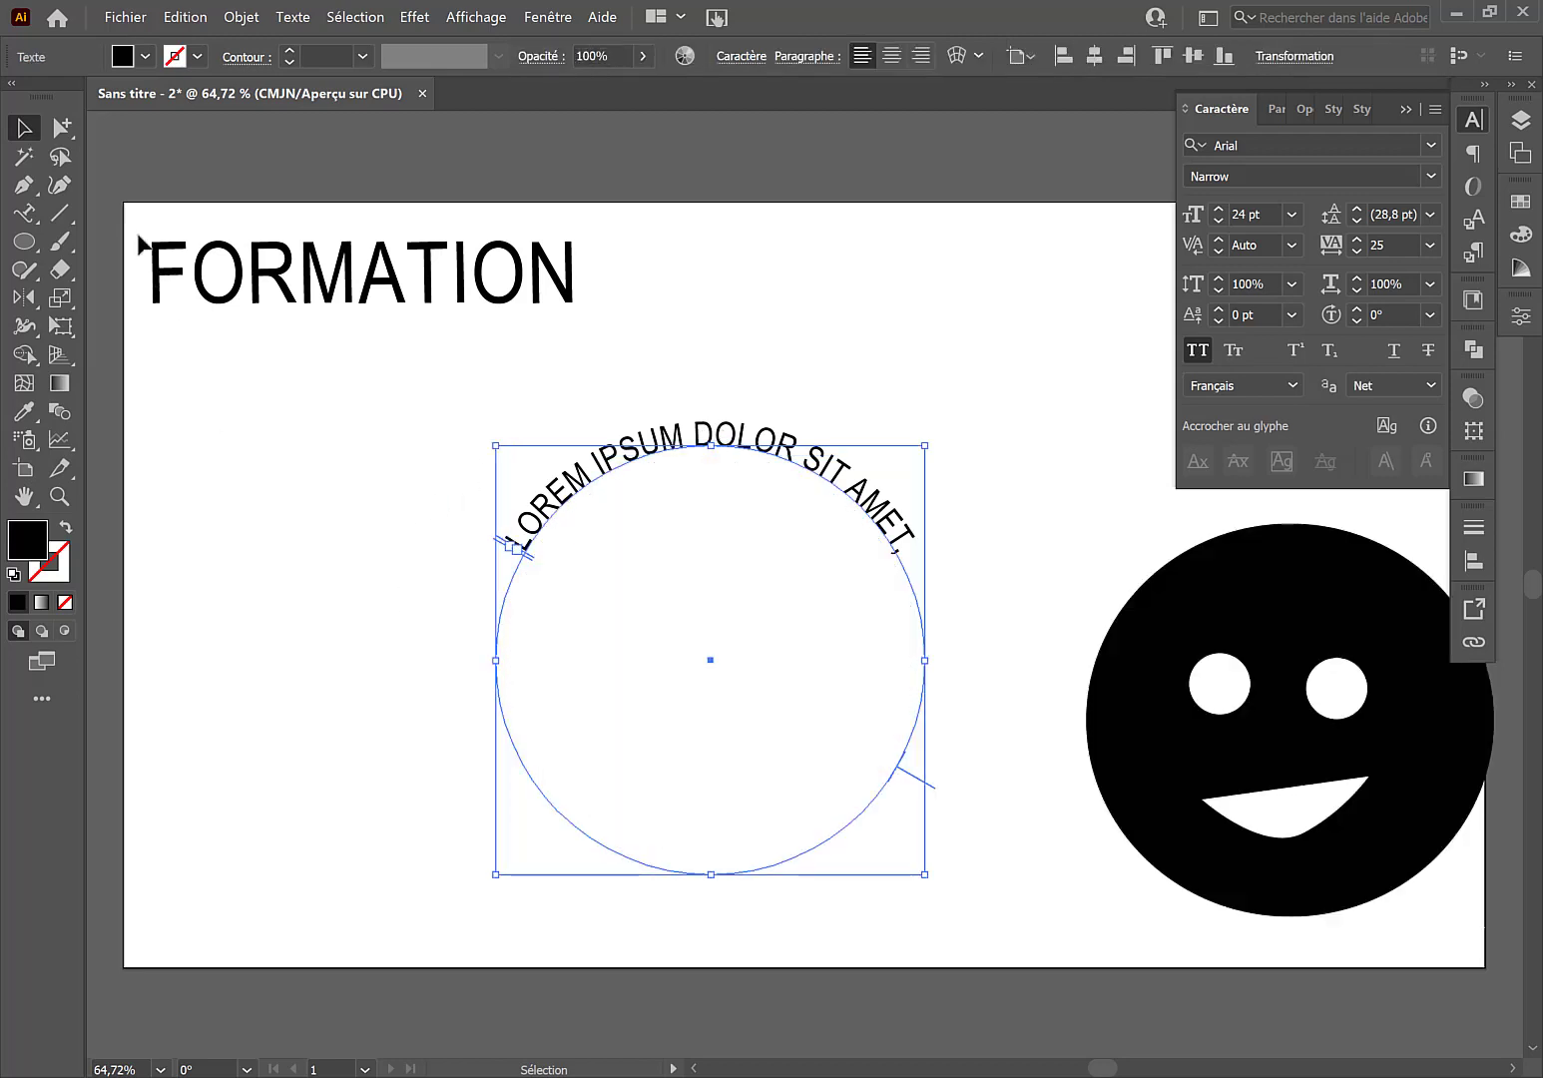
Step: Add vertical placeholder text LOREM IPSUM below the start of FORMATION with the vertical type tool, and deselect it
click(26, 213)
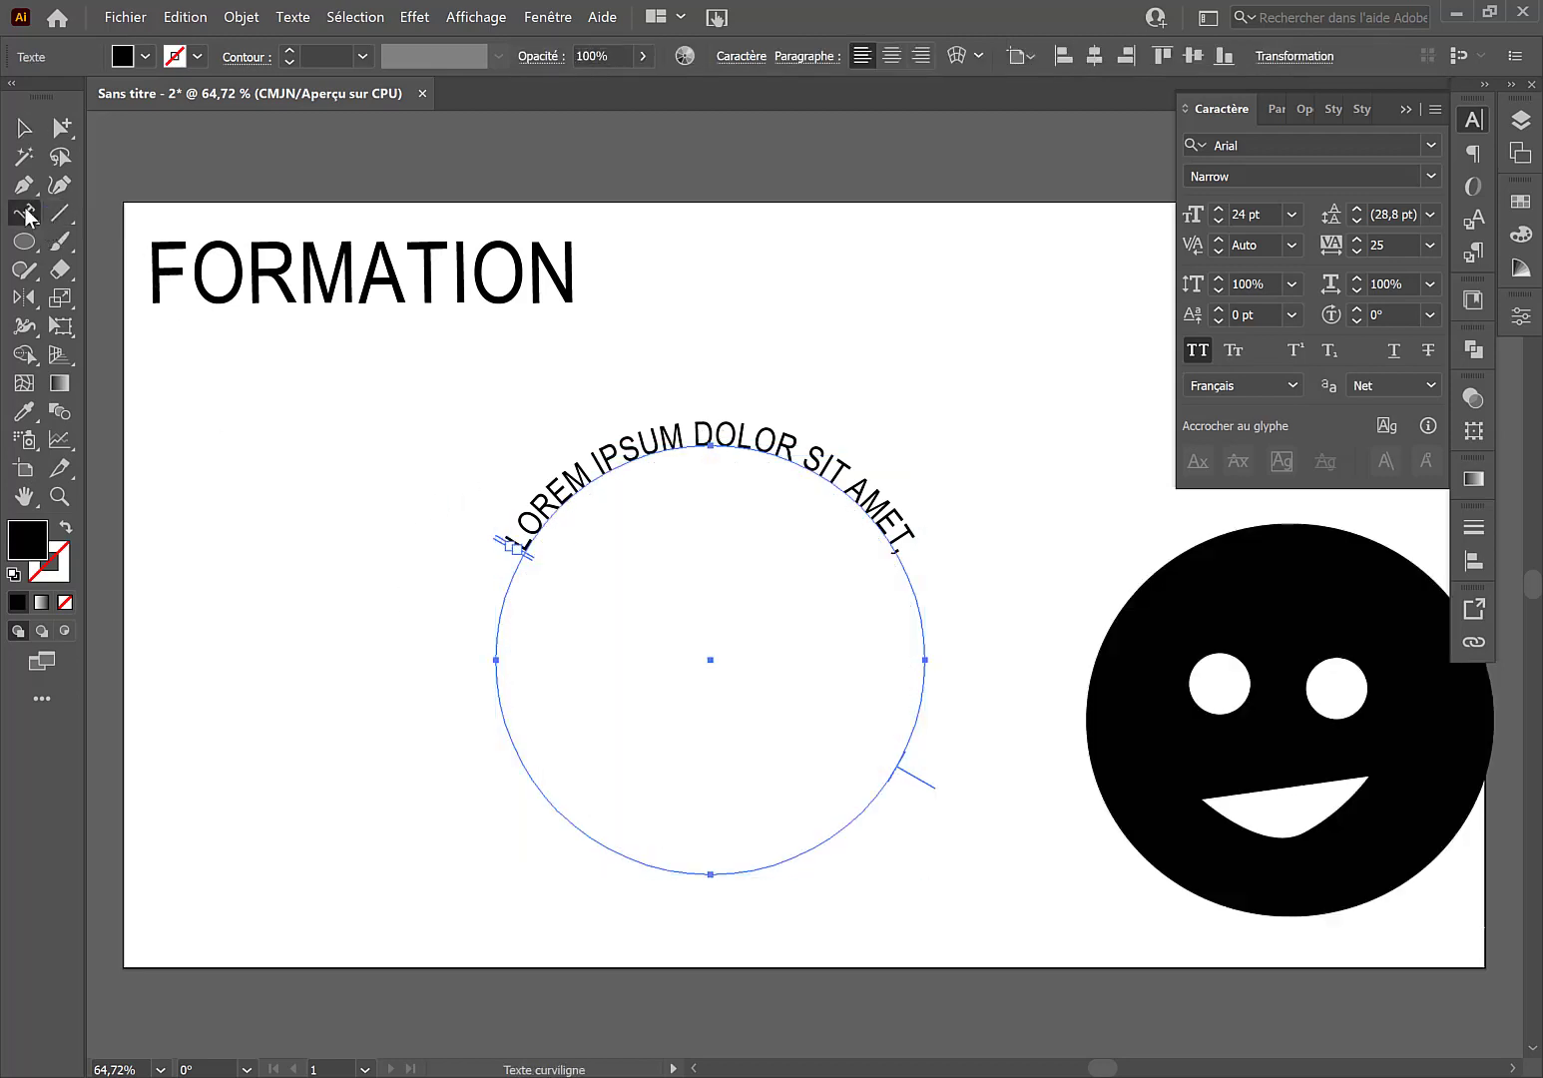
click(26, 213)
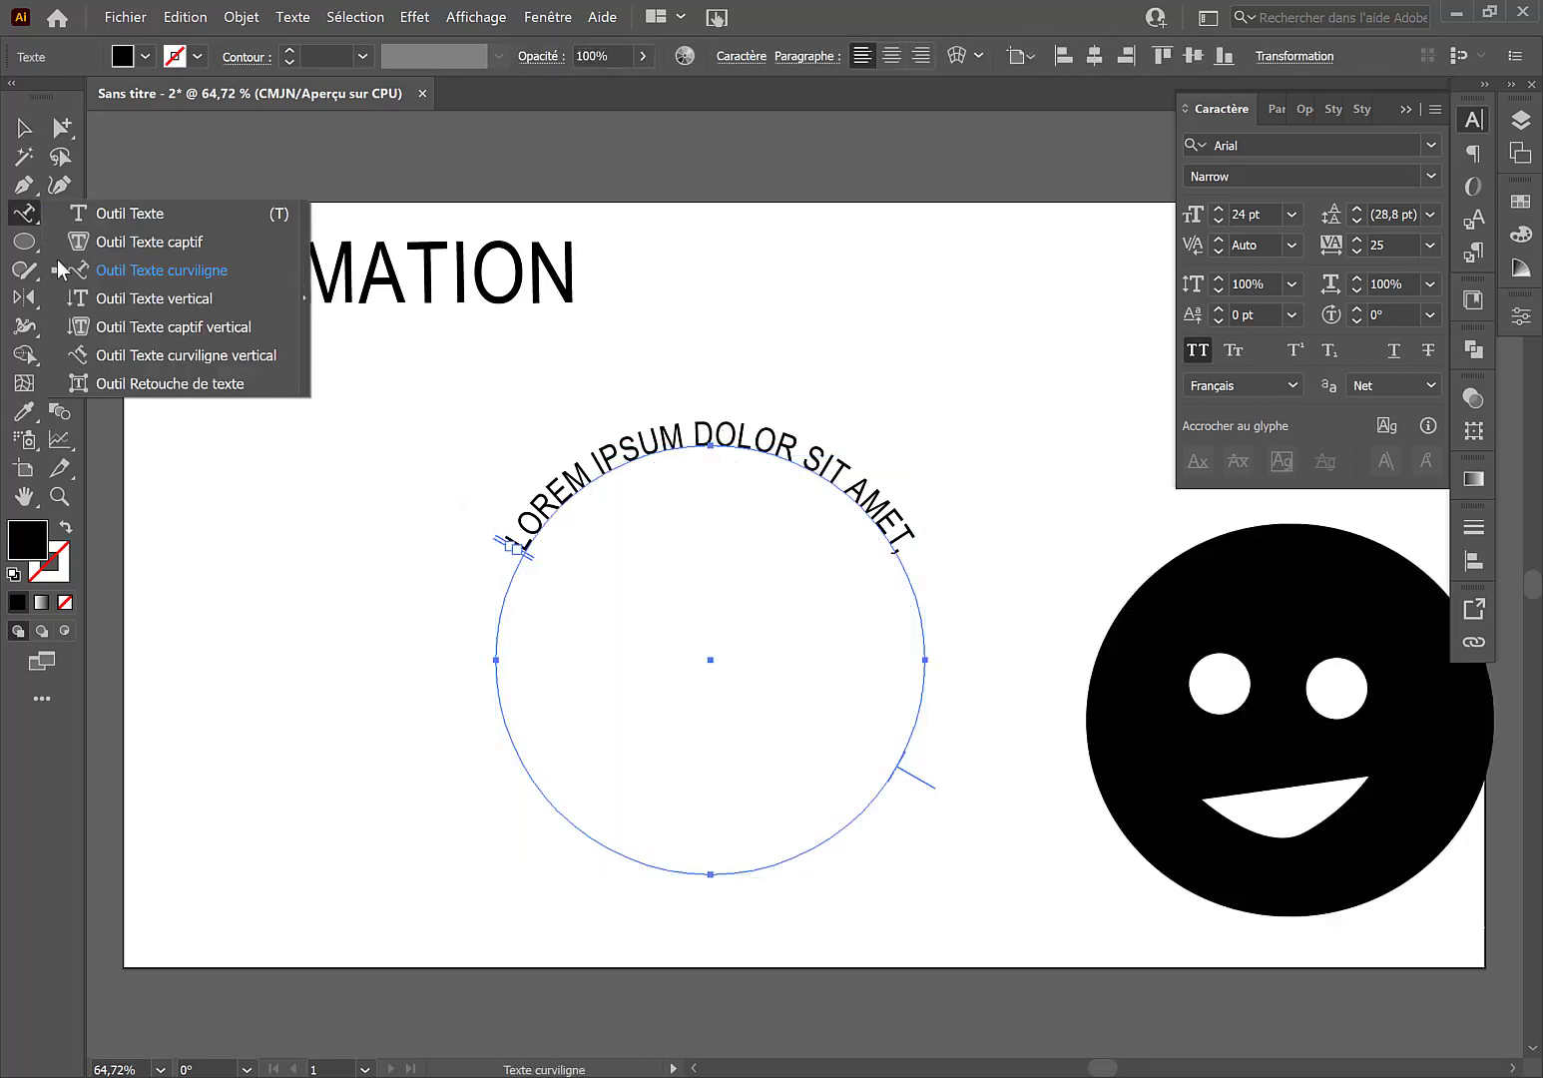
click(114, 300)
click(191, 455)
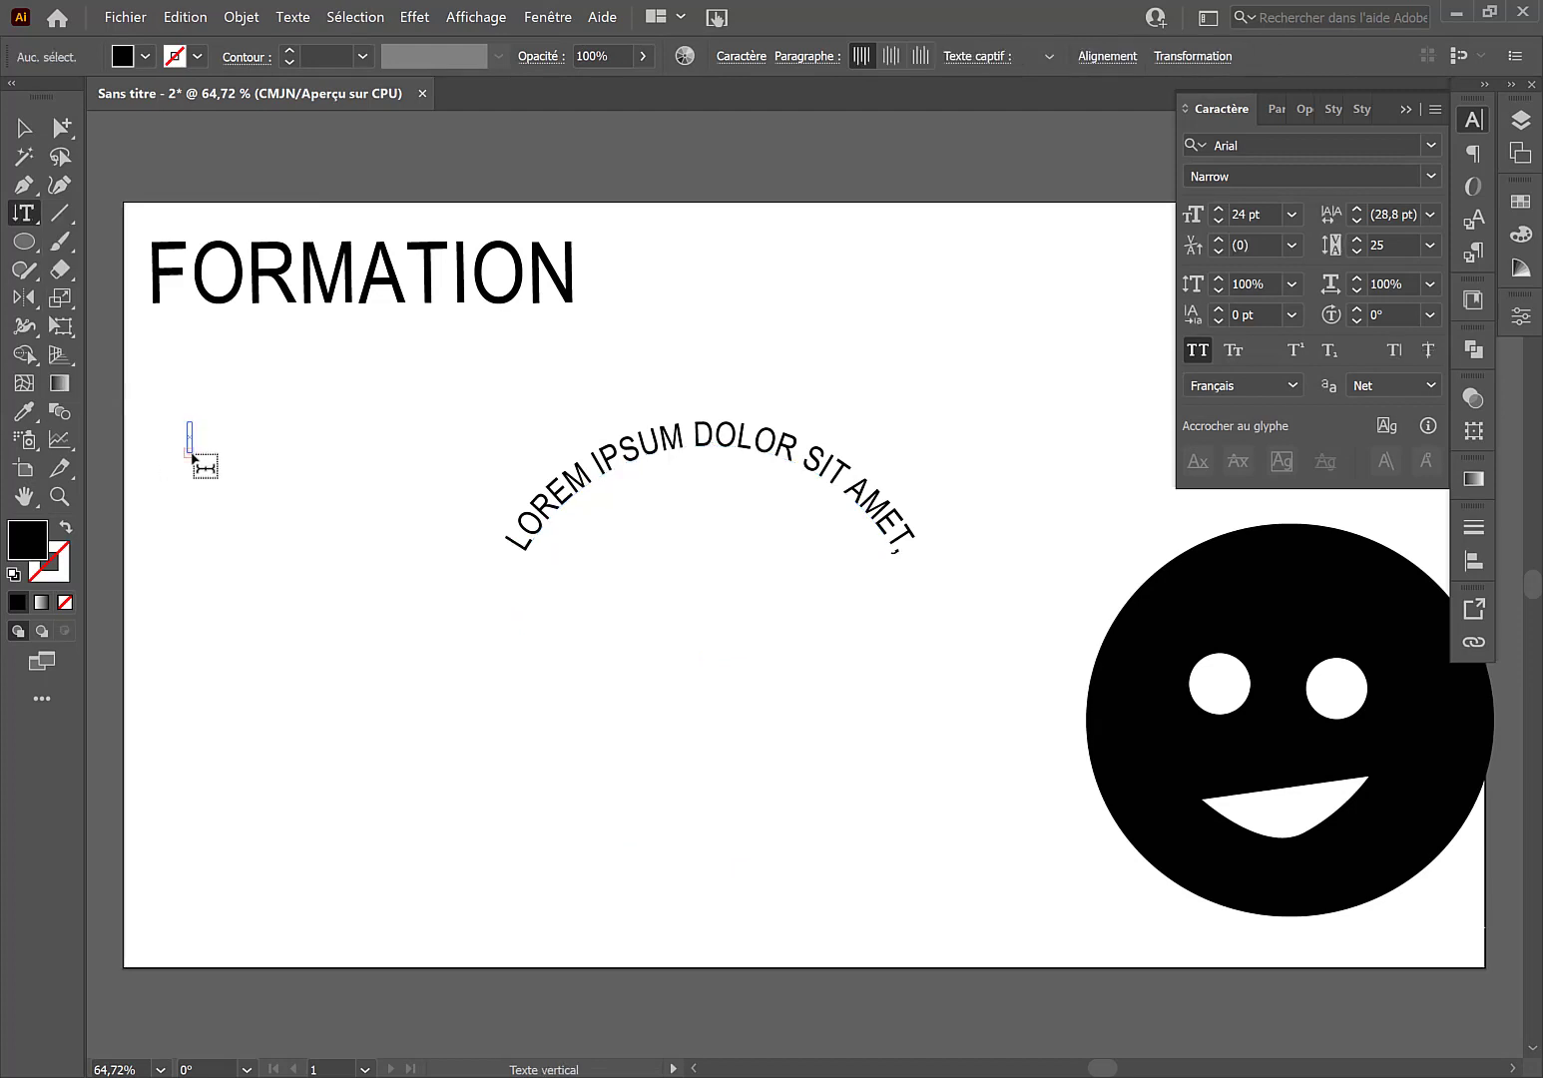
click(201, 361)
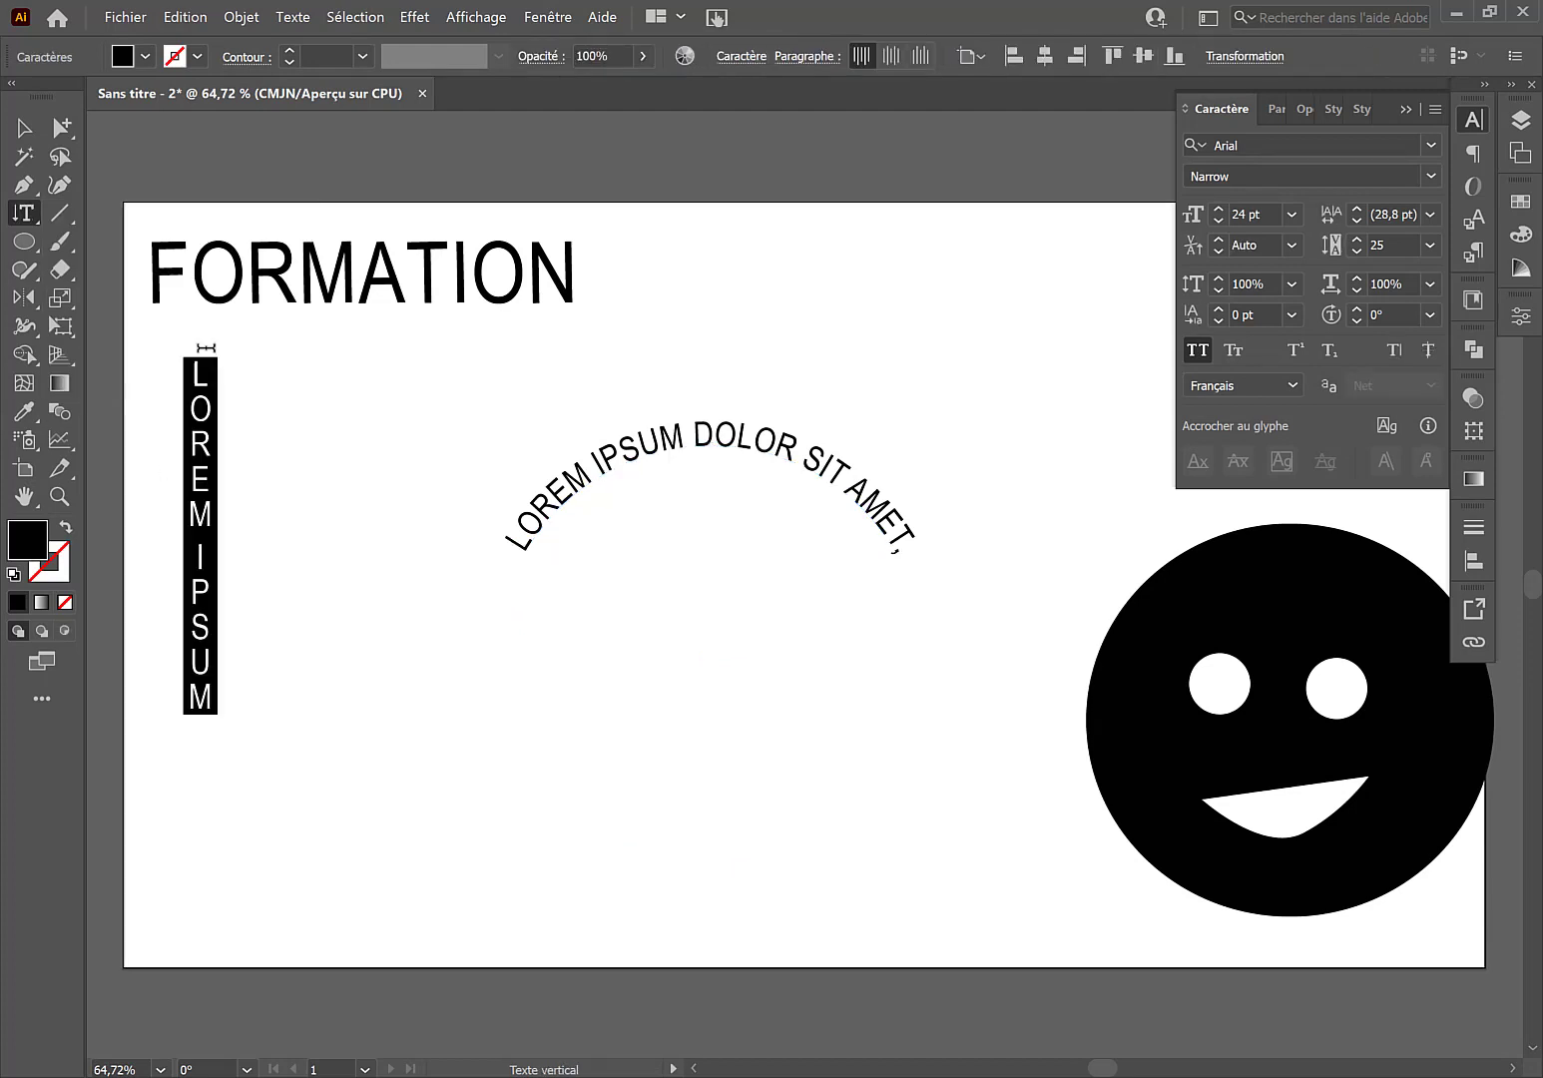
click(21, 125)
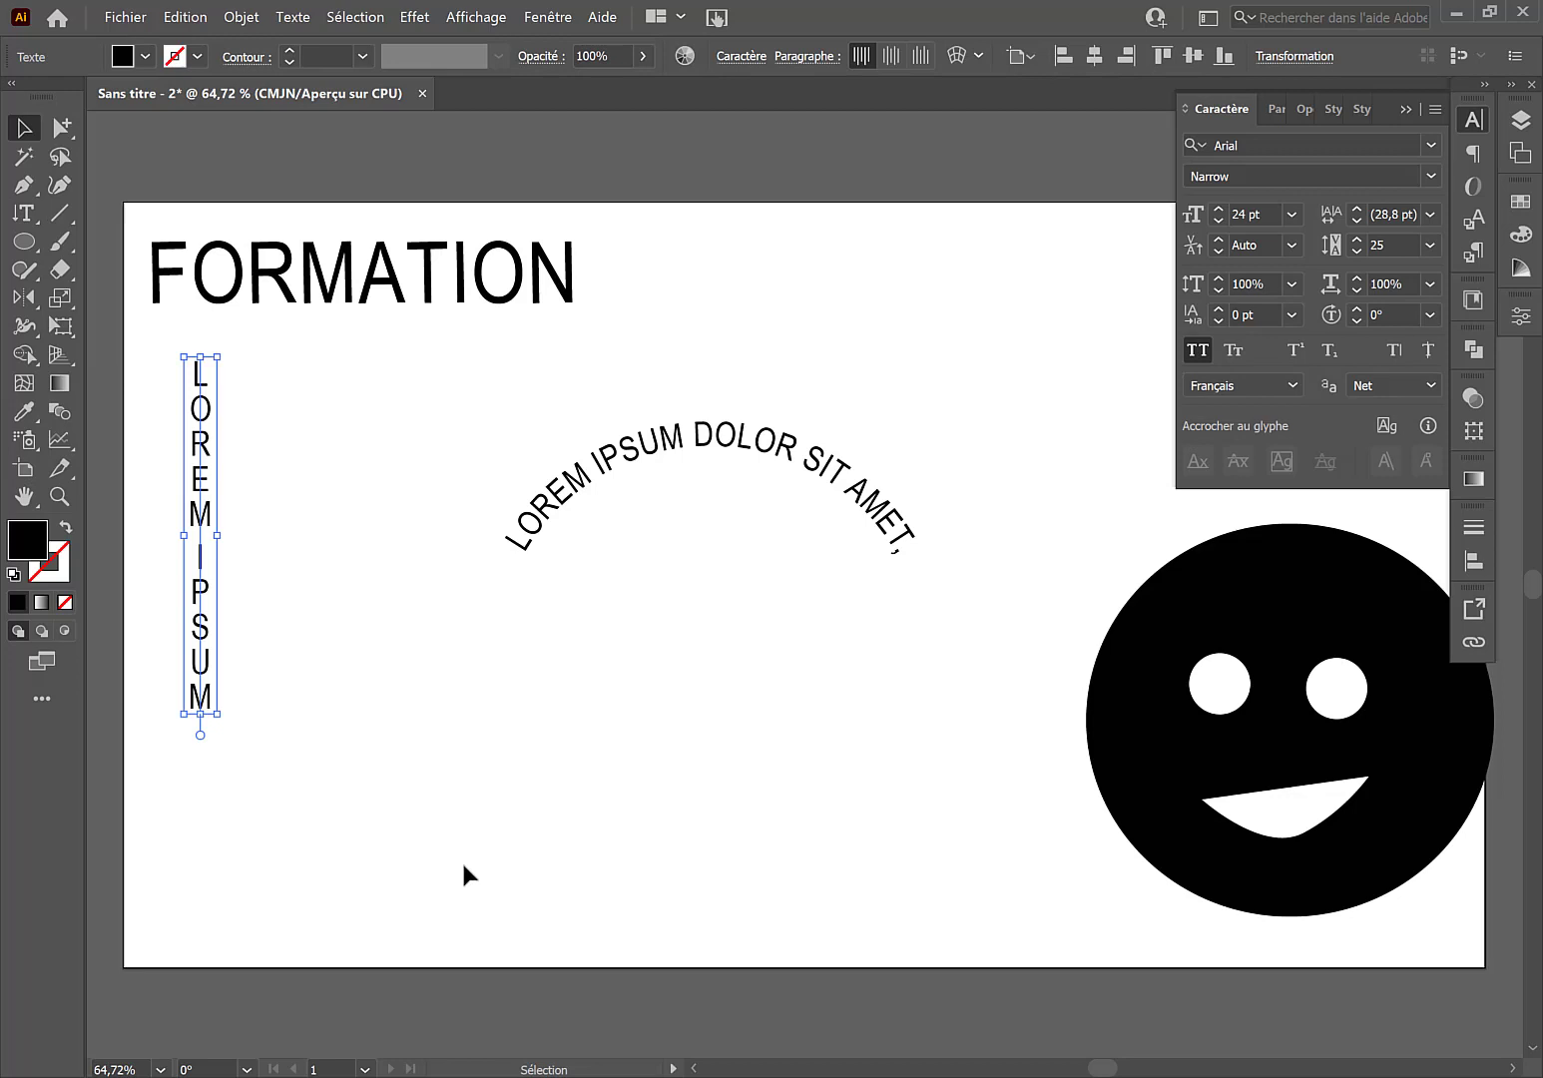
click(242, 812)
Step: Draw an open wavy path below the arched text with the Curvature tool, giving it a black 1 pt stroke and no fill
click(58, 185)
click(320, 842)
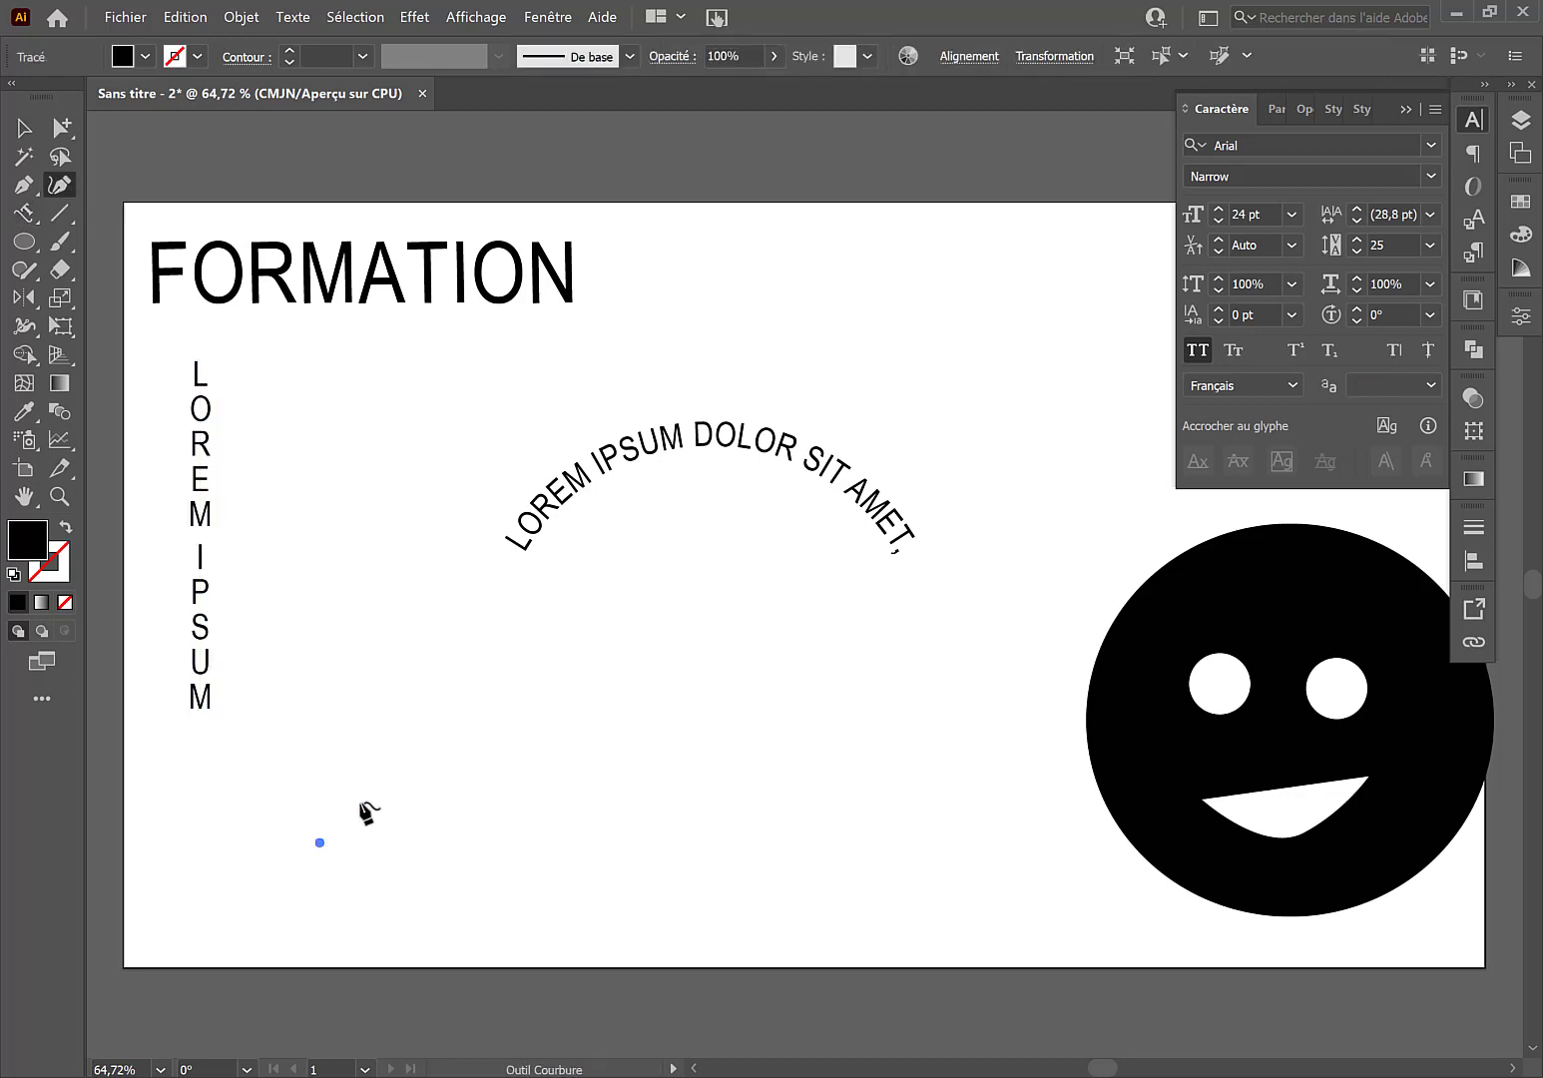
click(568, 772)
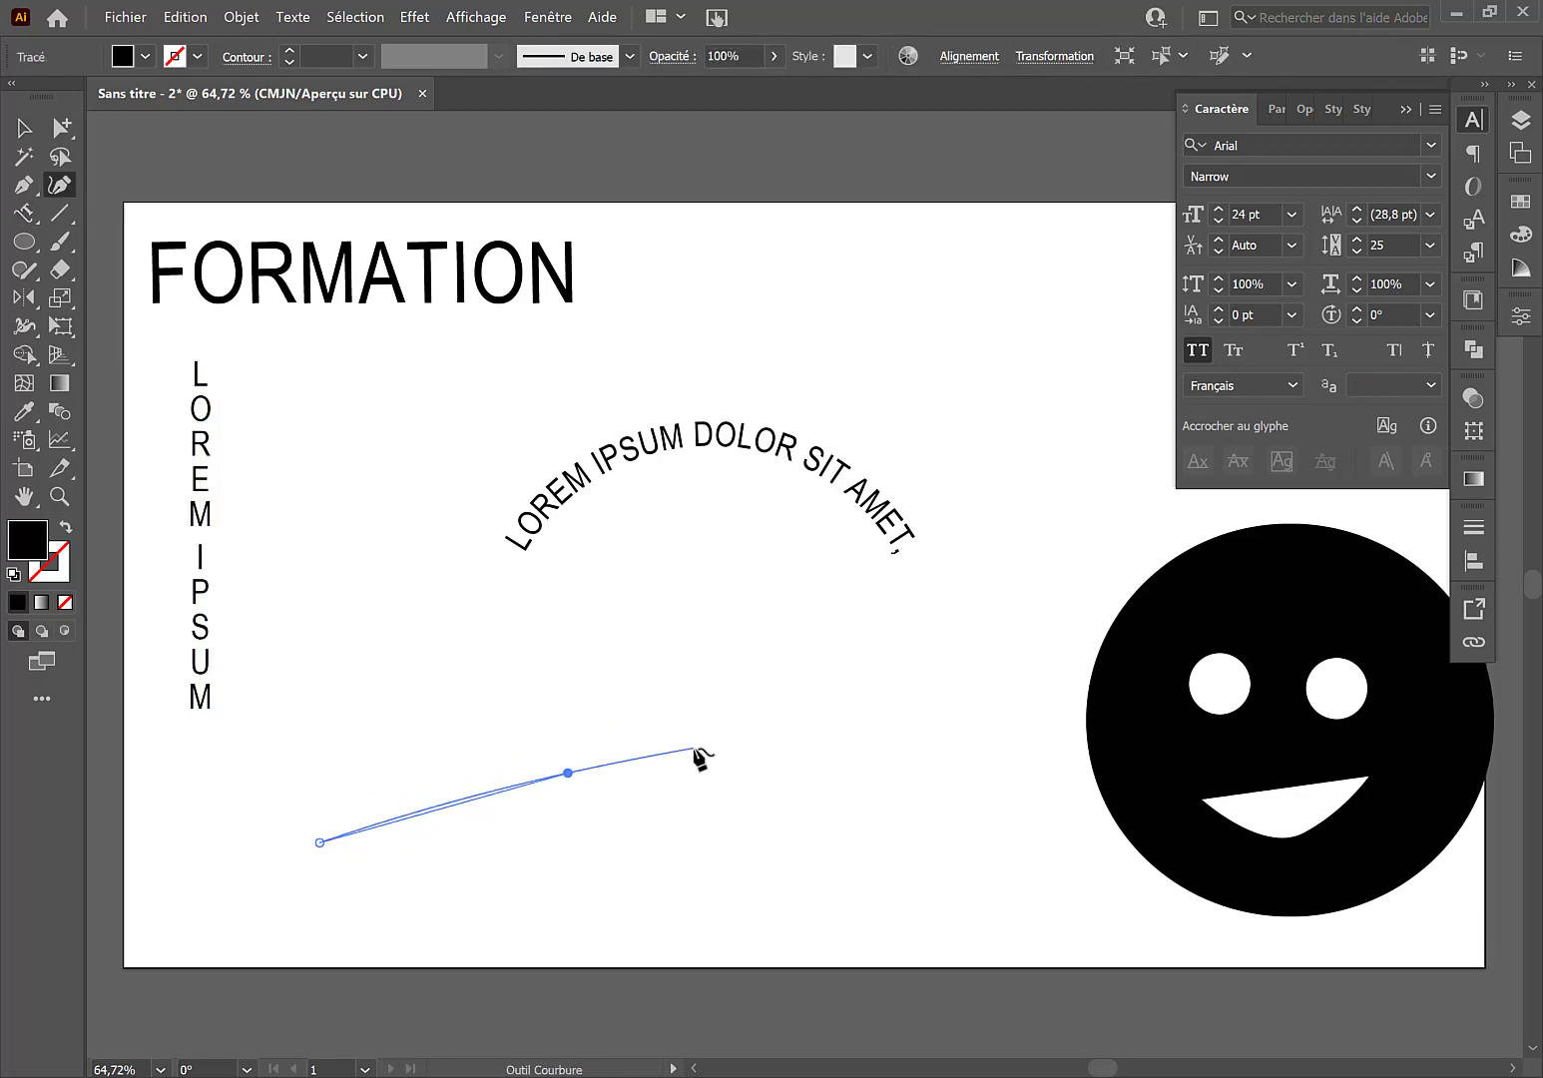
click(558, 712)
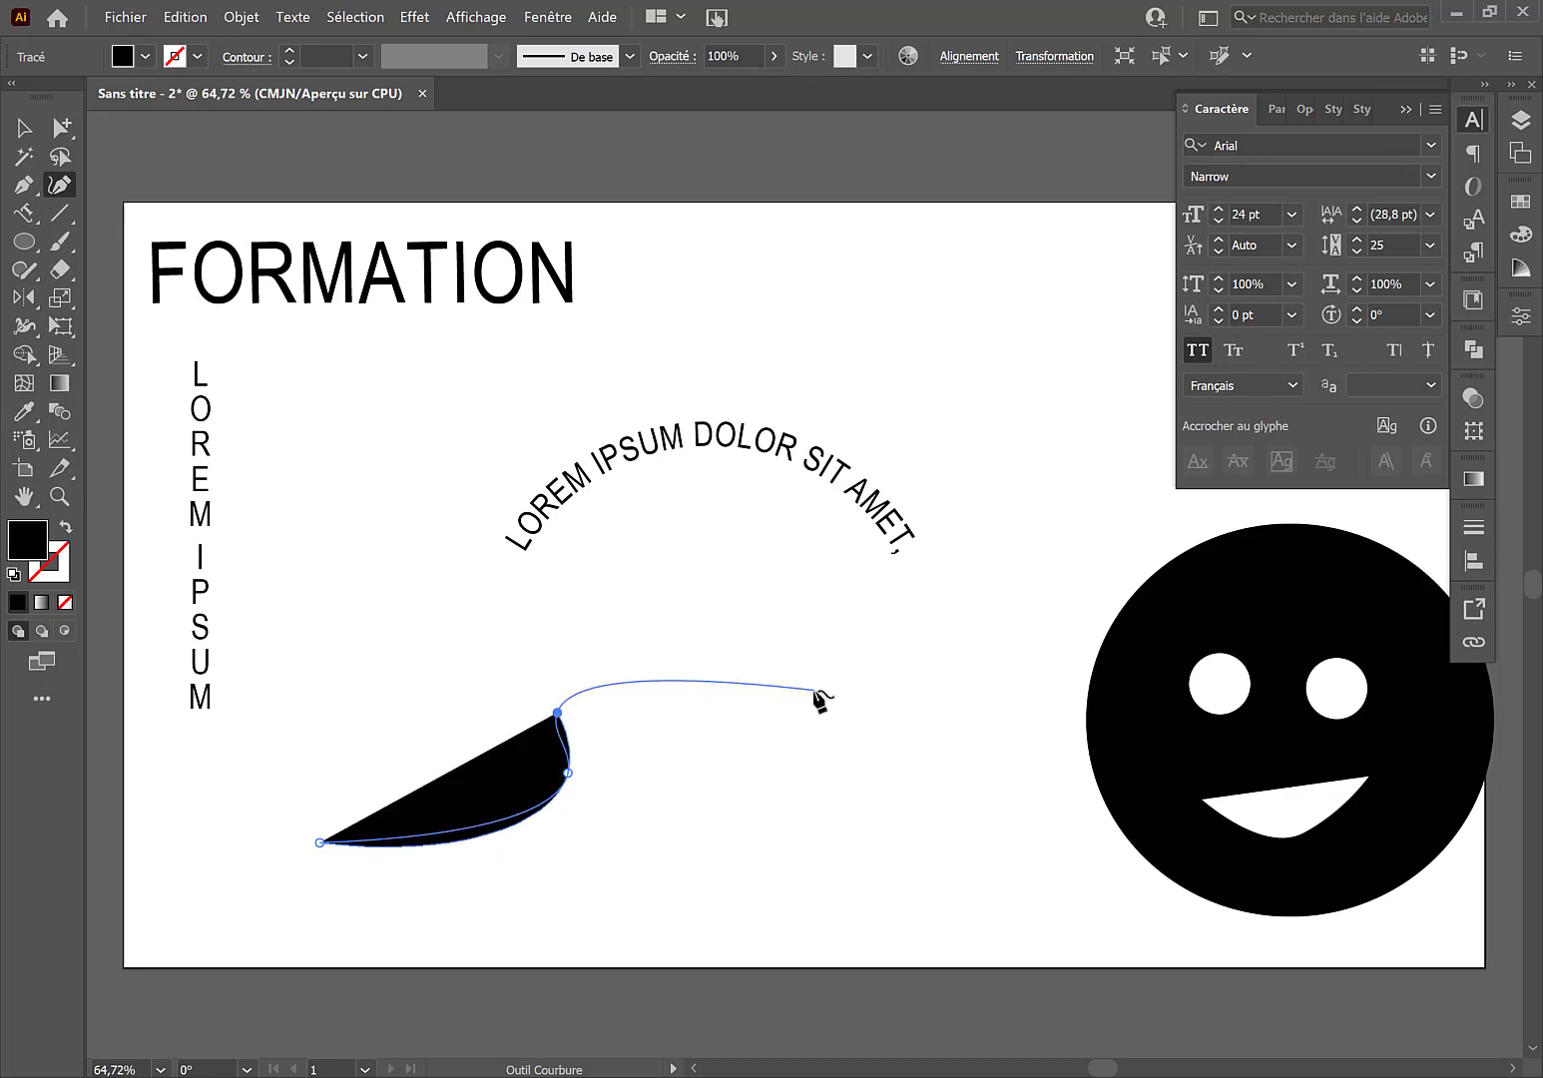
key(ctrl+z)
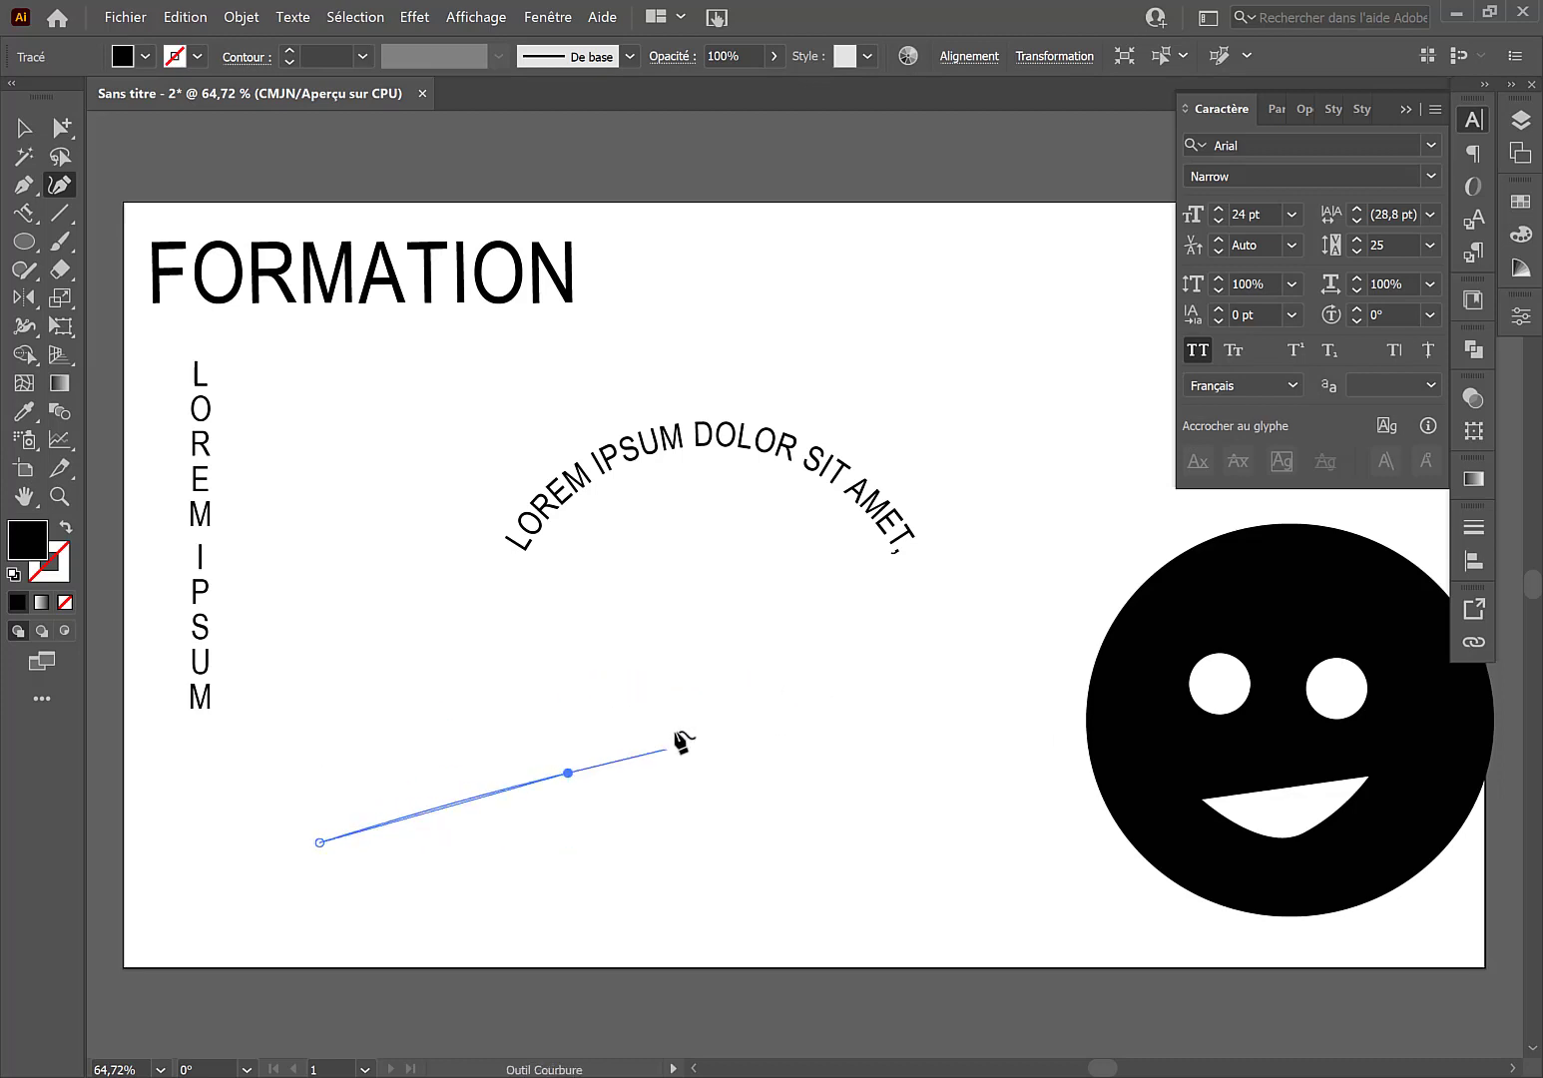
click(663, 815)
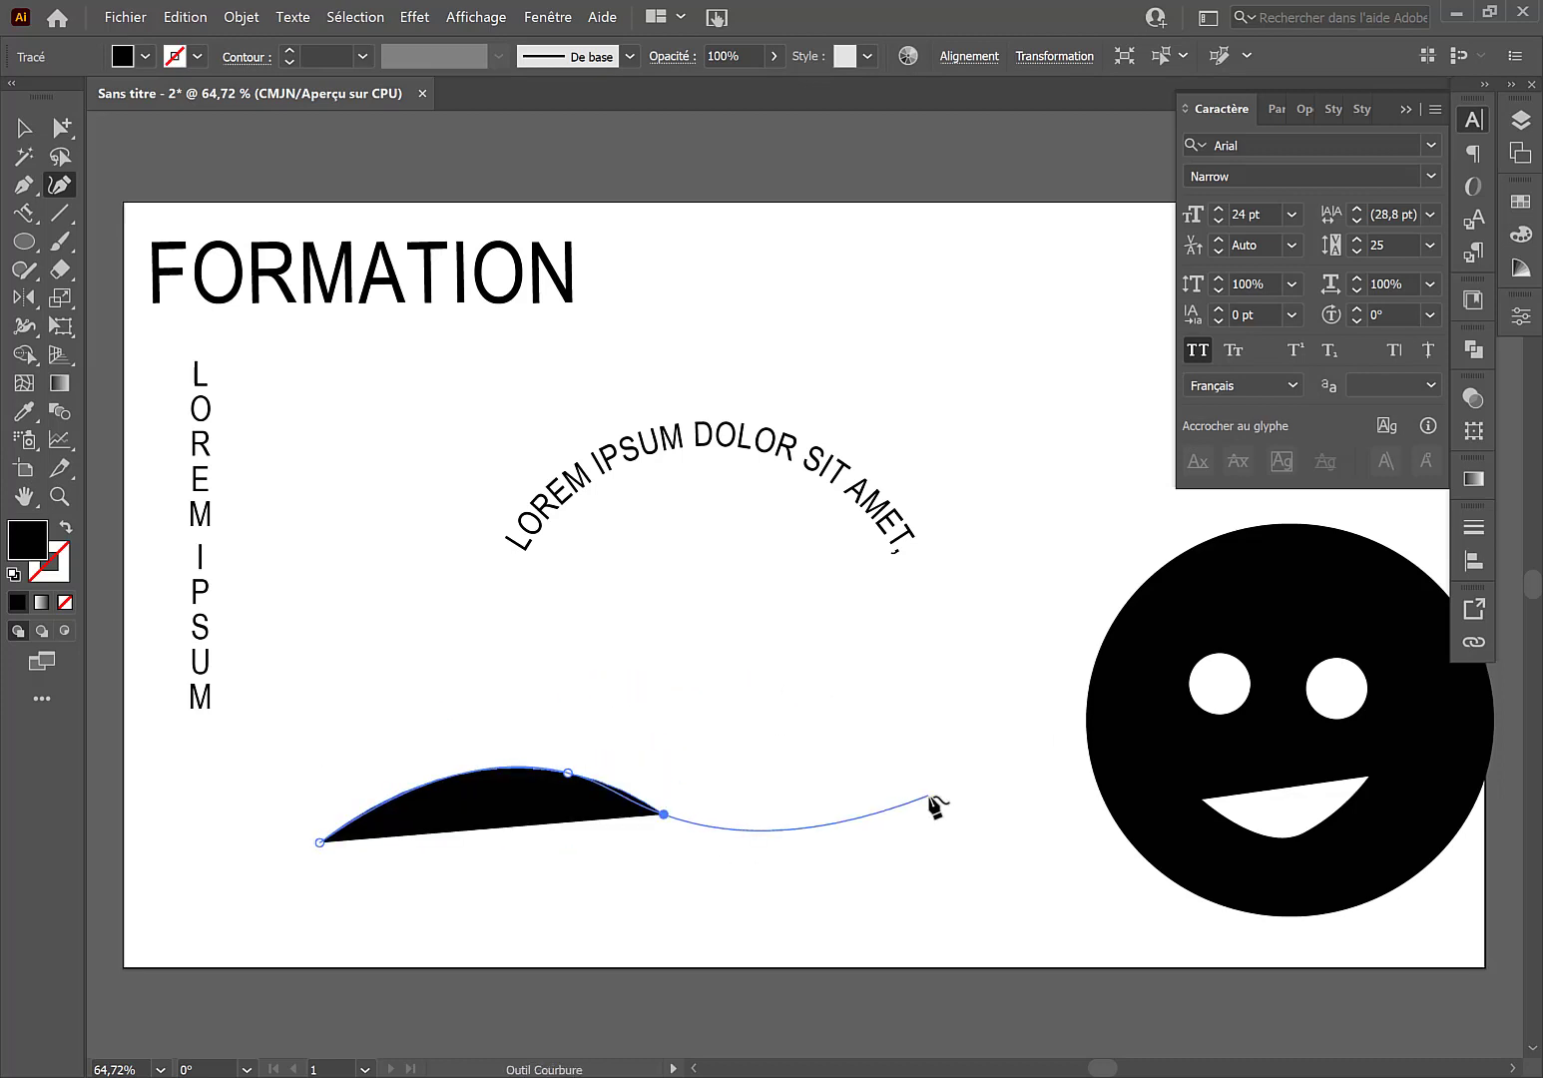
click(929, 796)
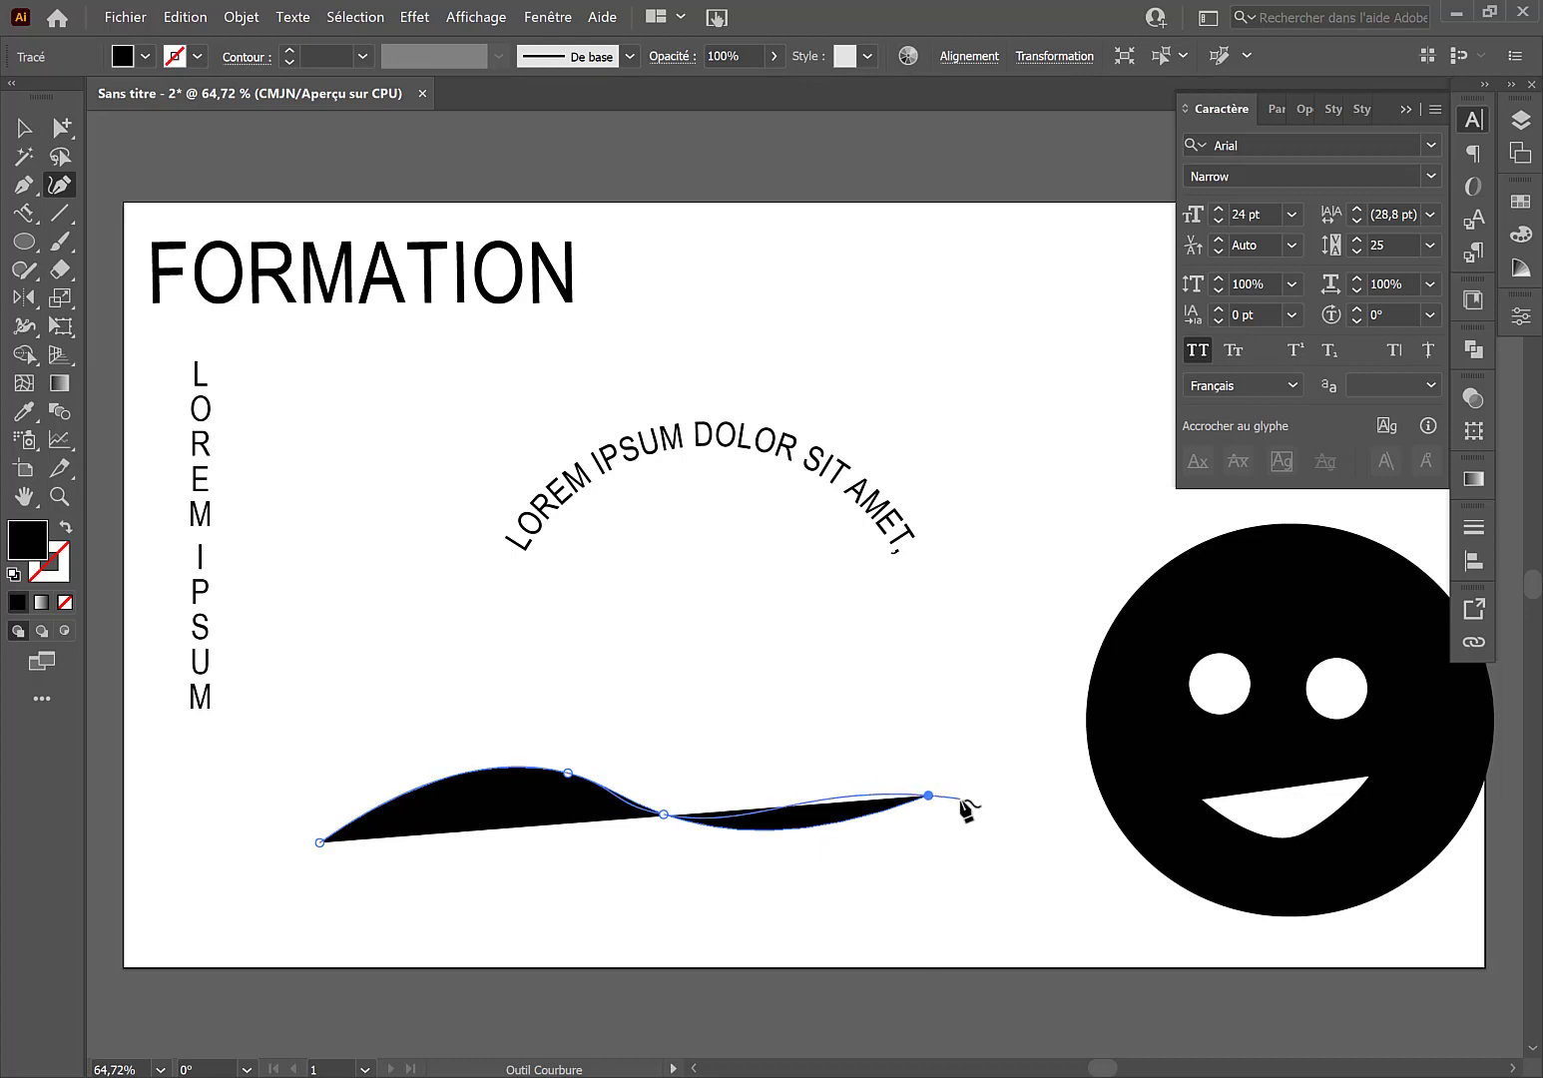
click(986, 733)
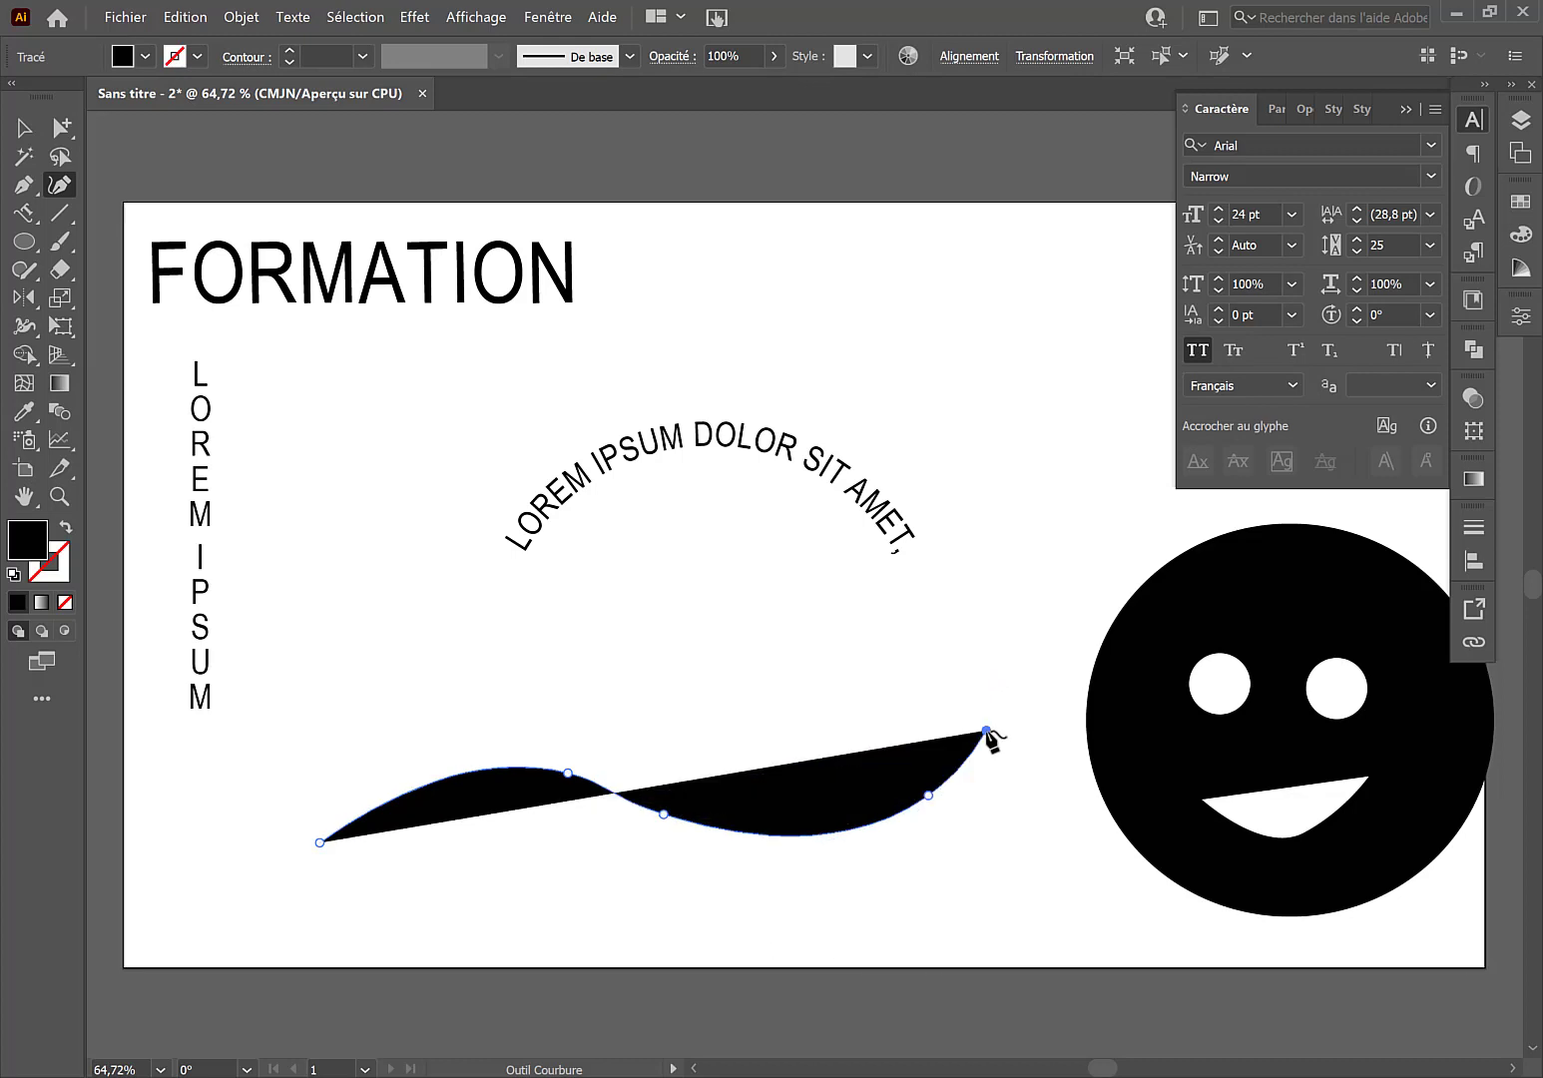
click(66, 533)
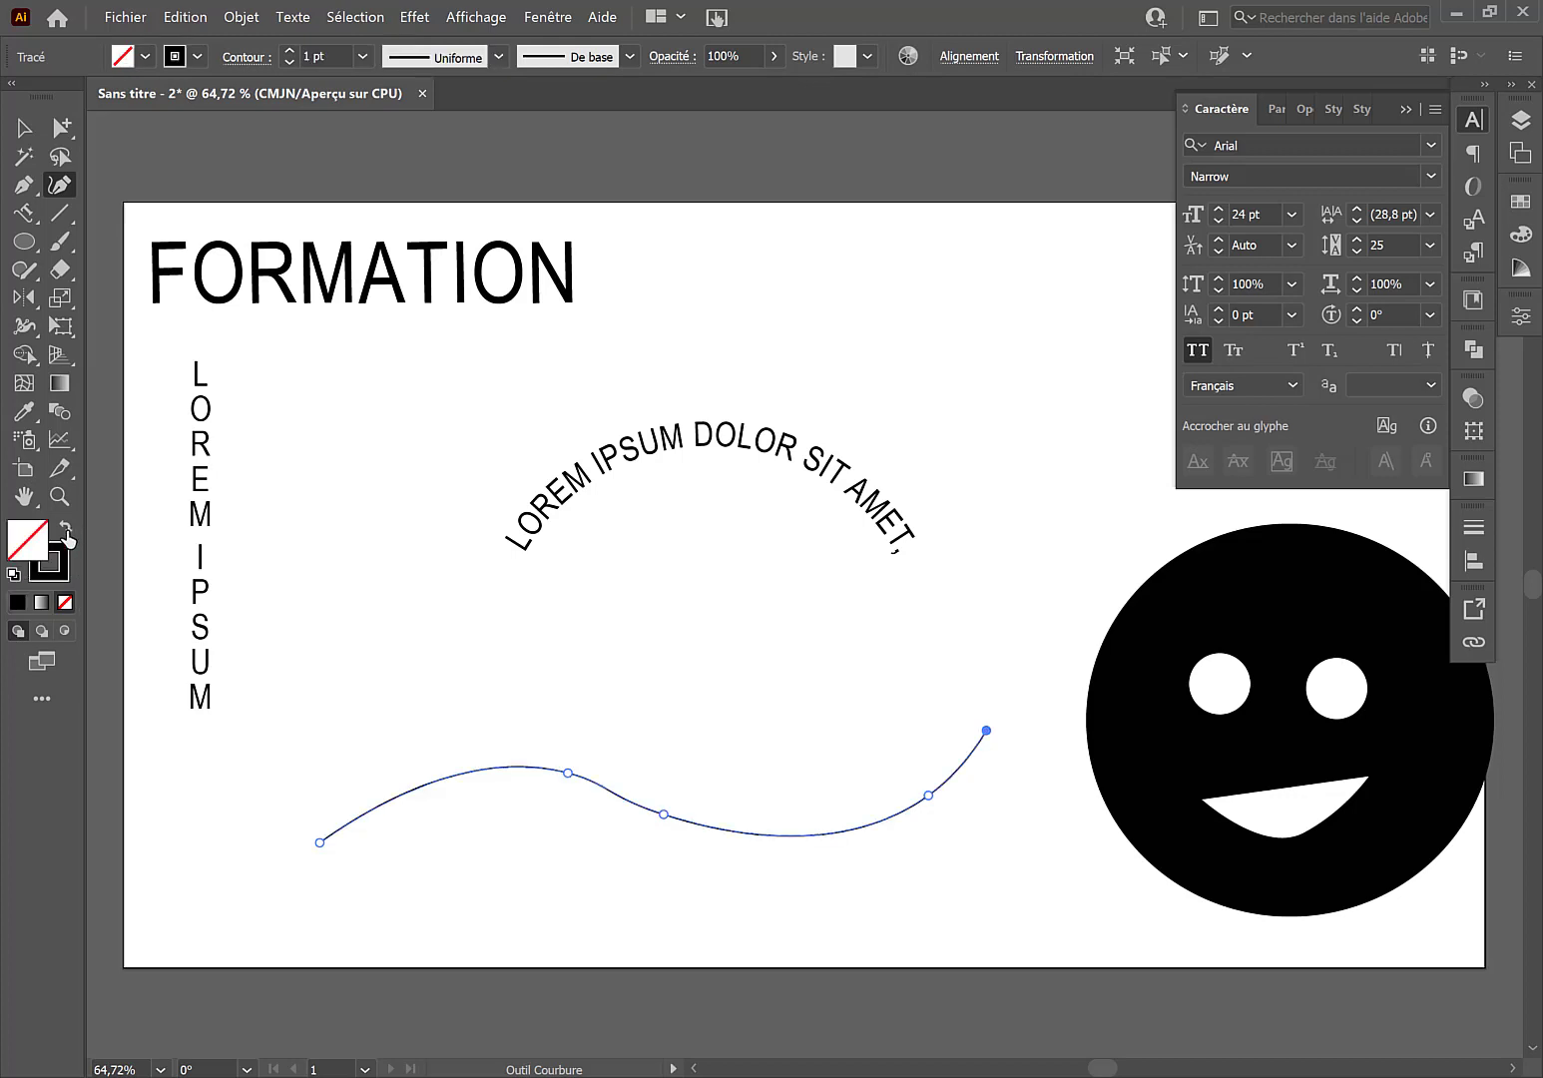
Step: Place vertical placeholder text LOREM IPSUM DOLOR along the wavy path, starting shortly before its first crest, with the vertical type on a path tool
click(25, 213)
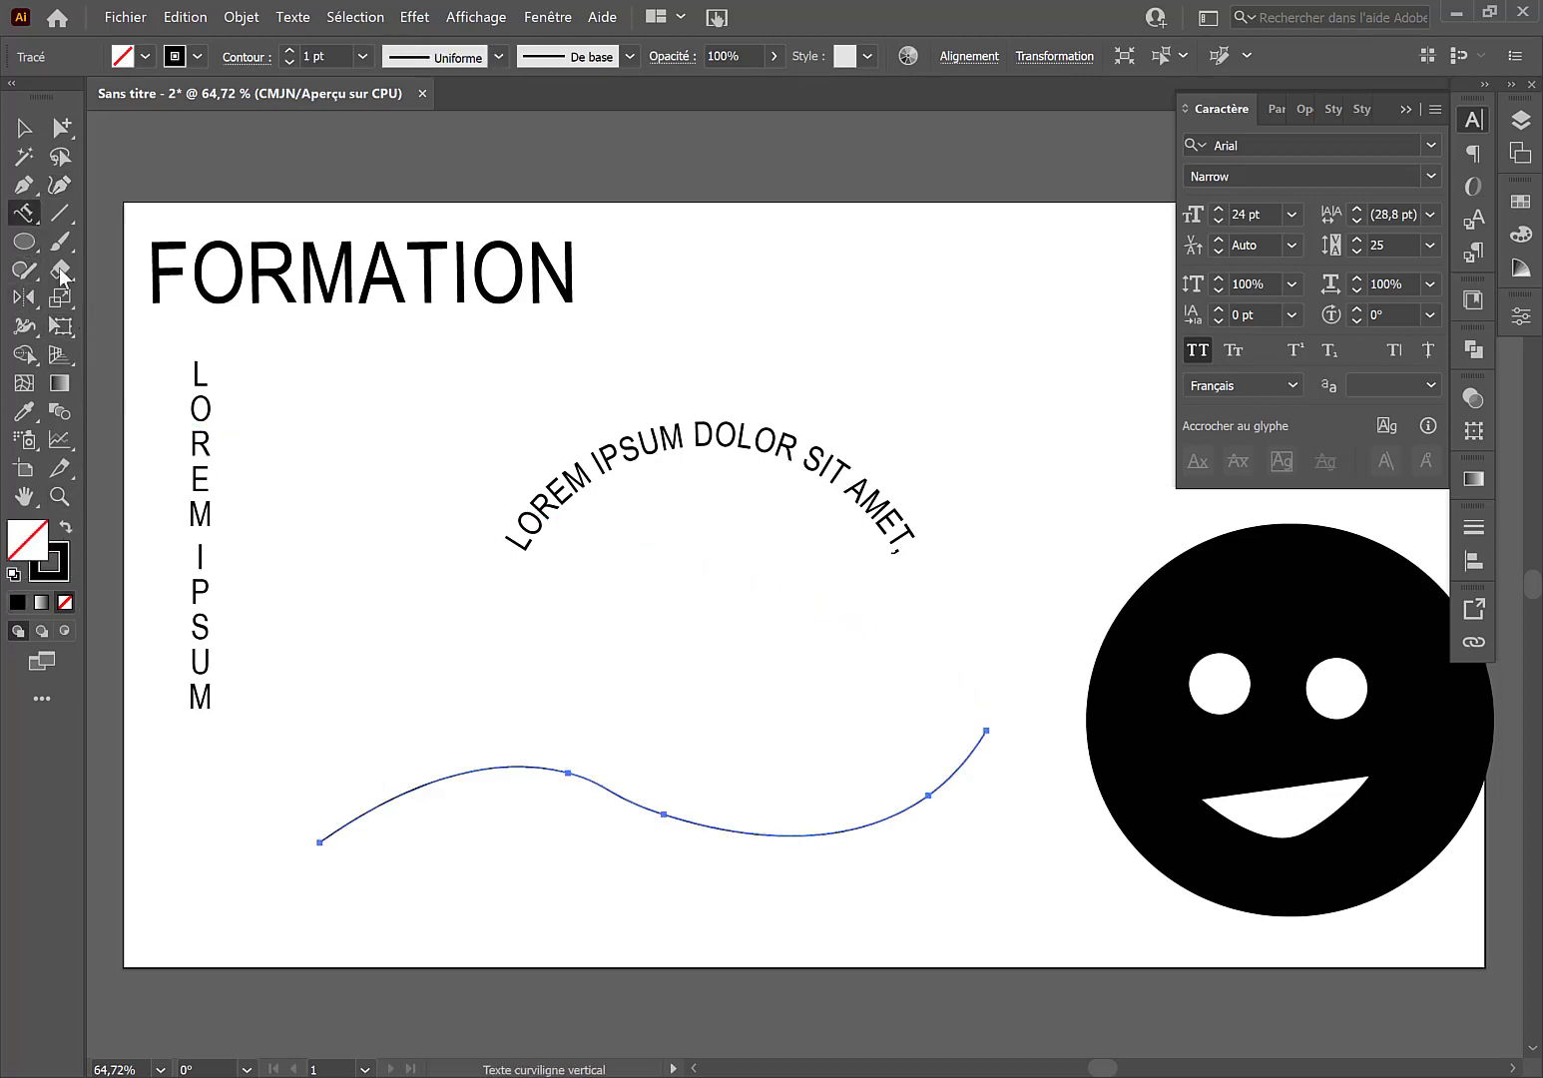
click(37, 218)
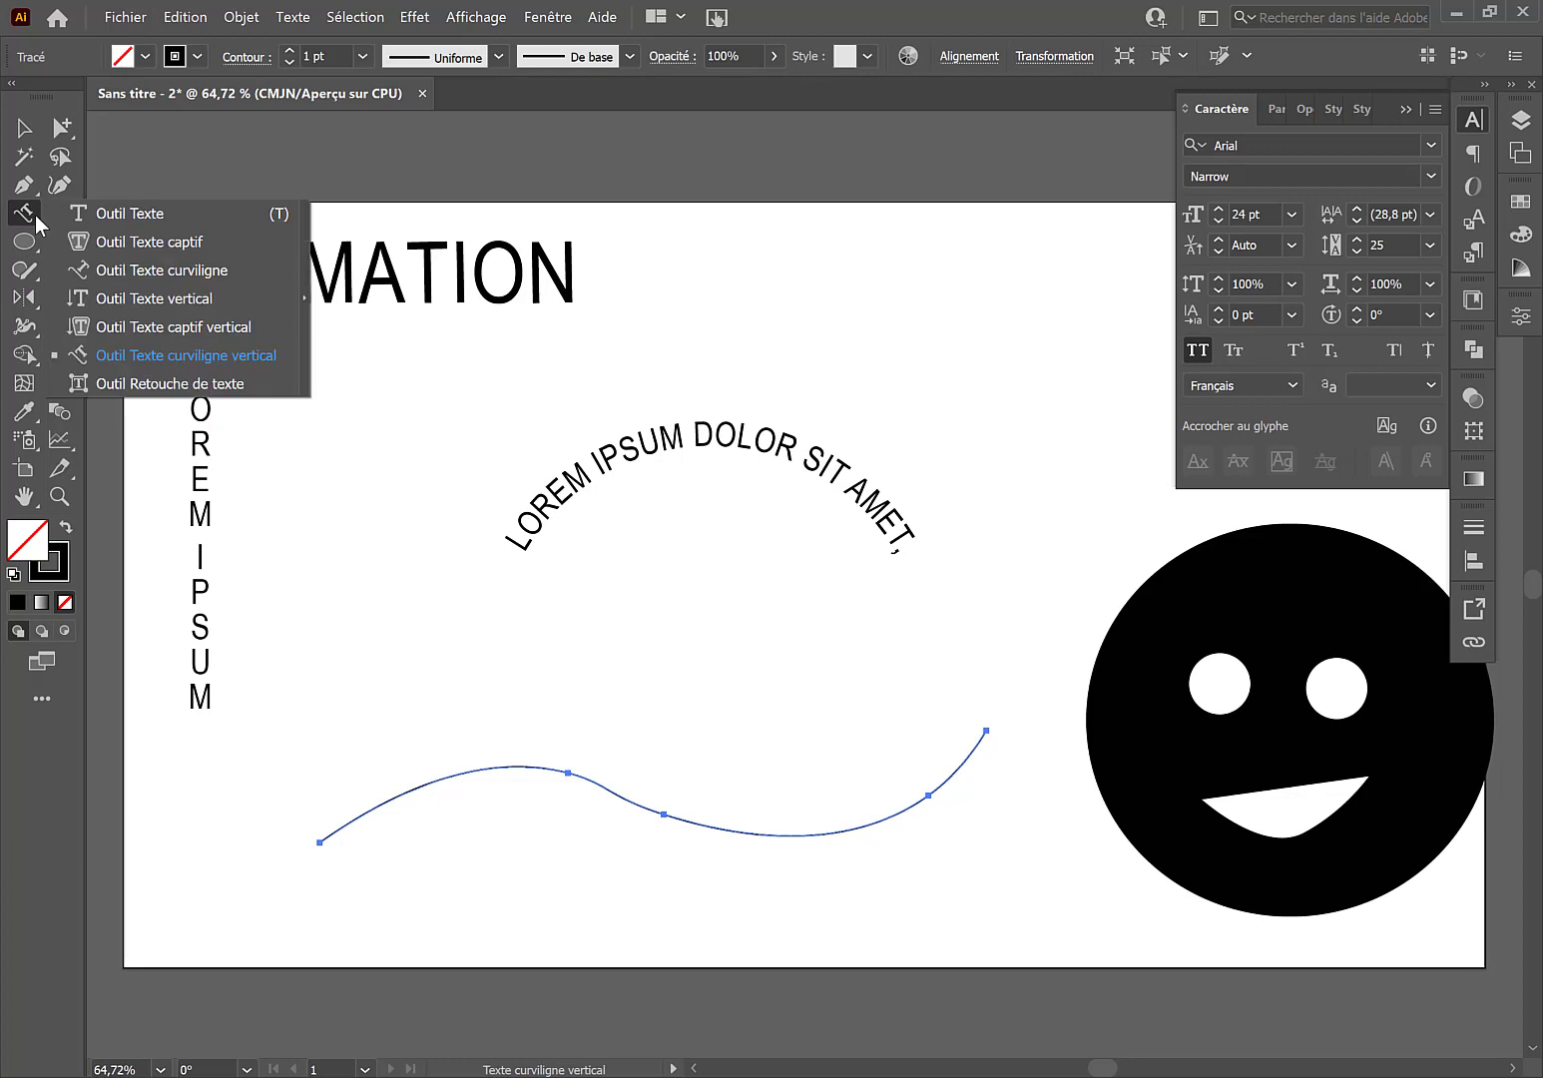
click(130, 355)
click(459, 774)
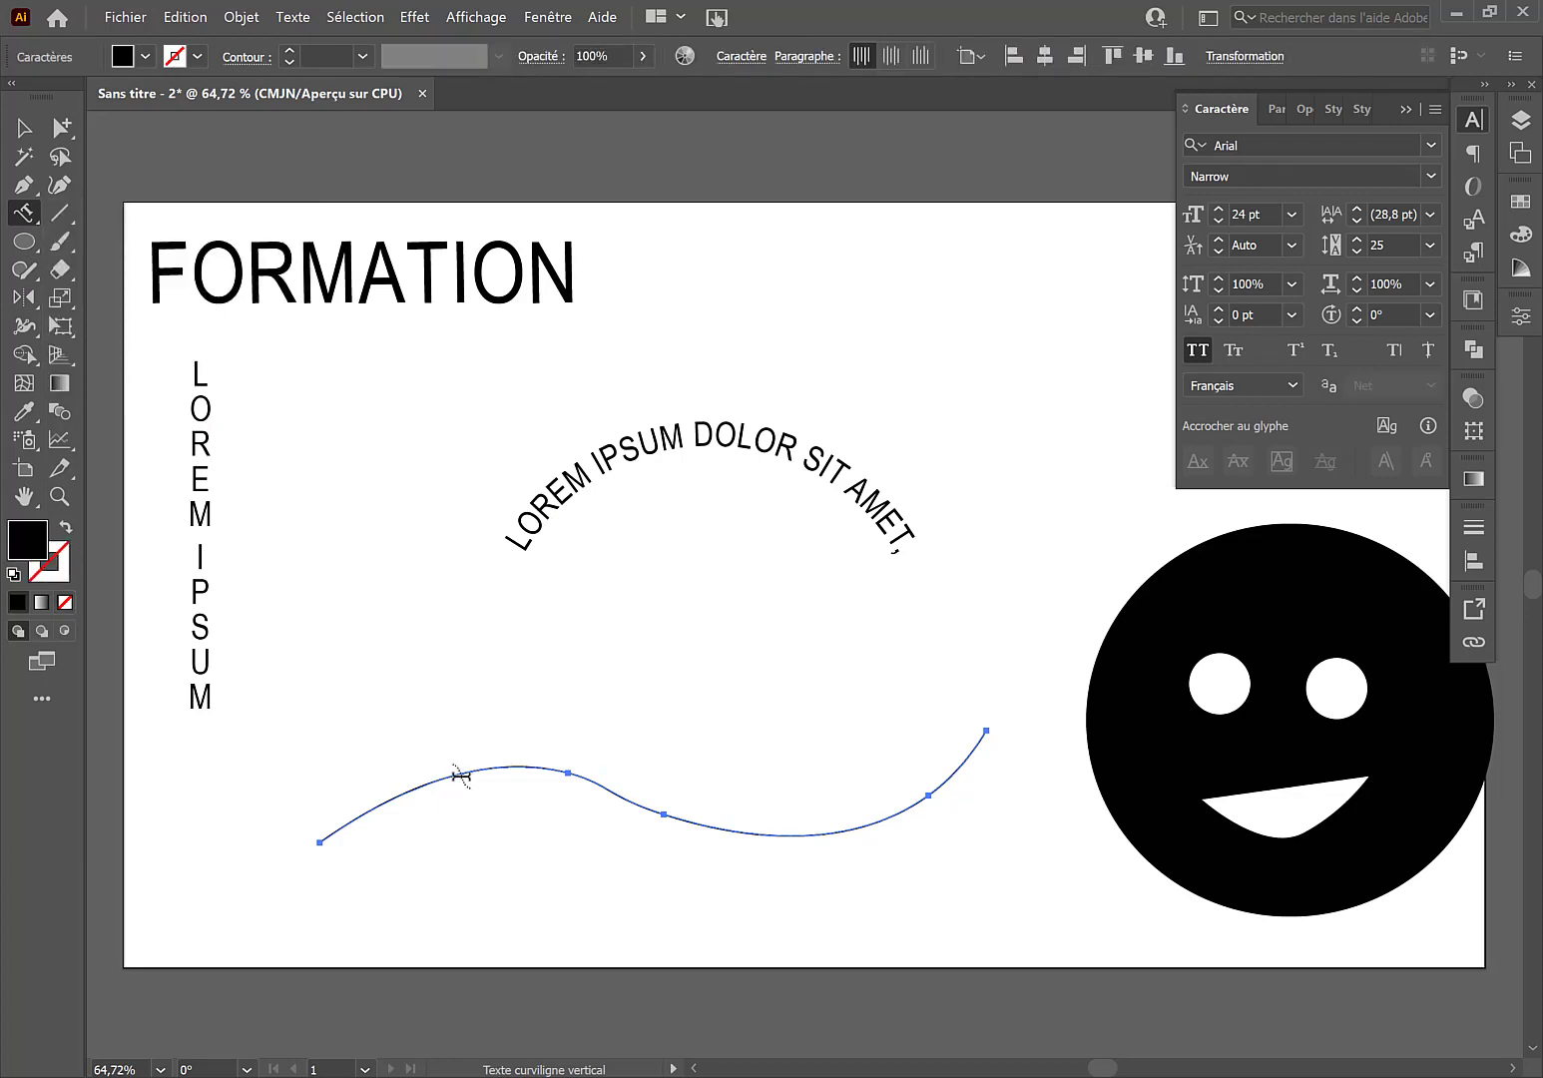
click(30, 130)
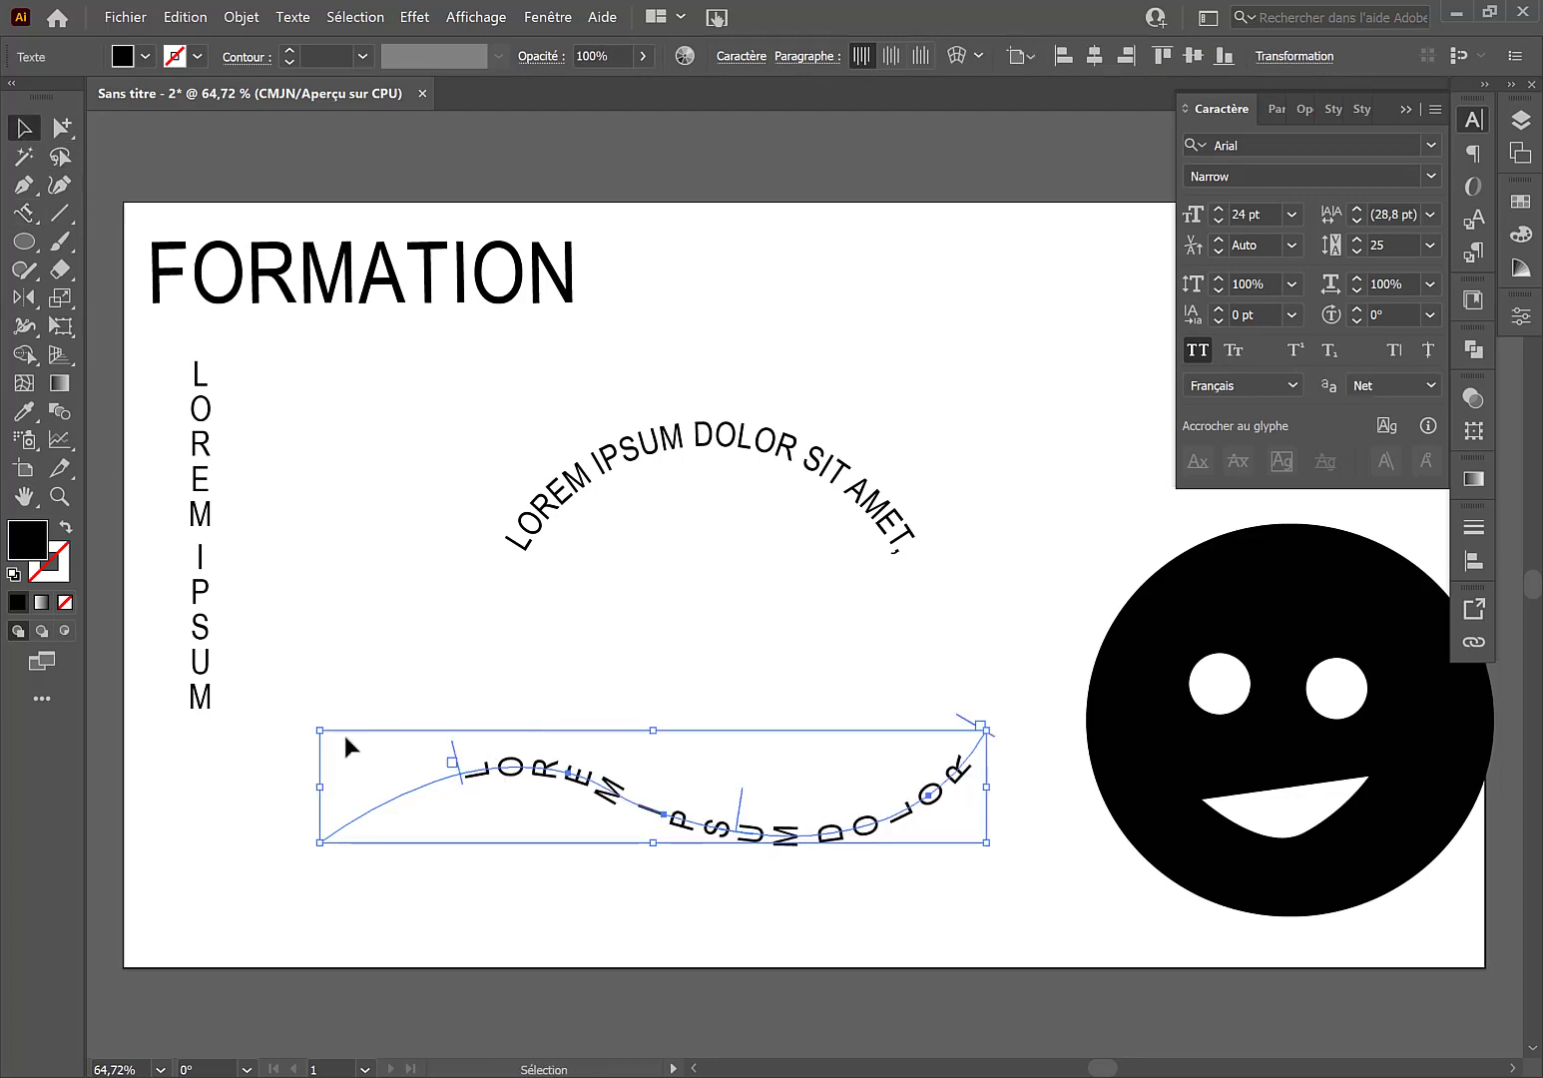
Step: Rotate the wavy text so it runs downward, and move it closer to the straight vertical LOREM IPSUM text
drag(311, 717, 435, 493)
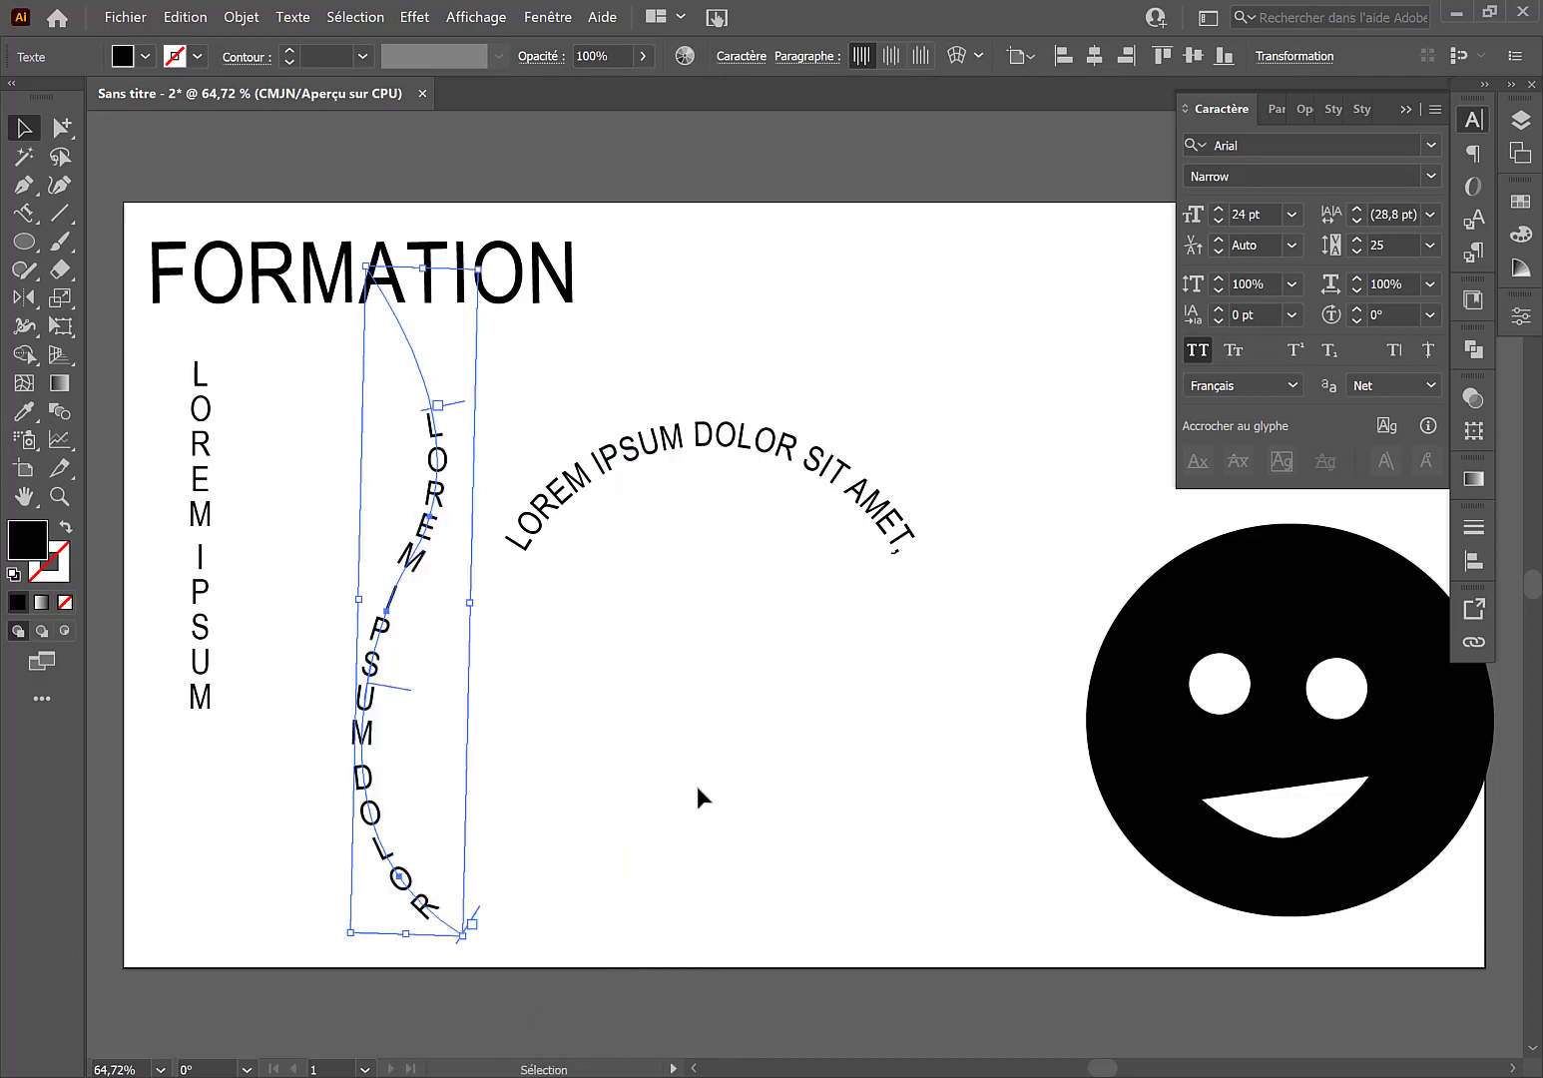
click(704, 791)
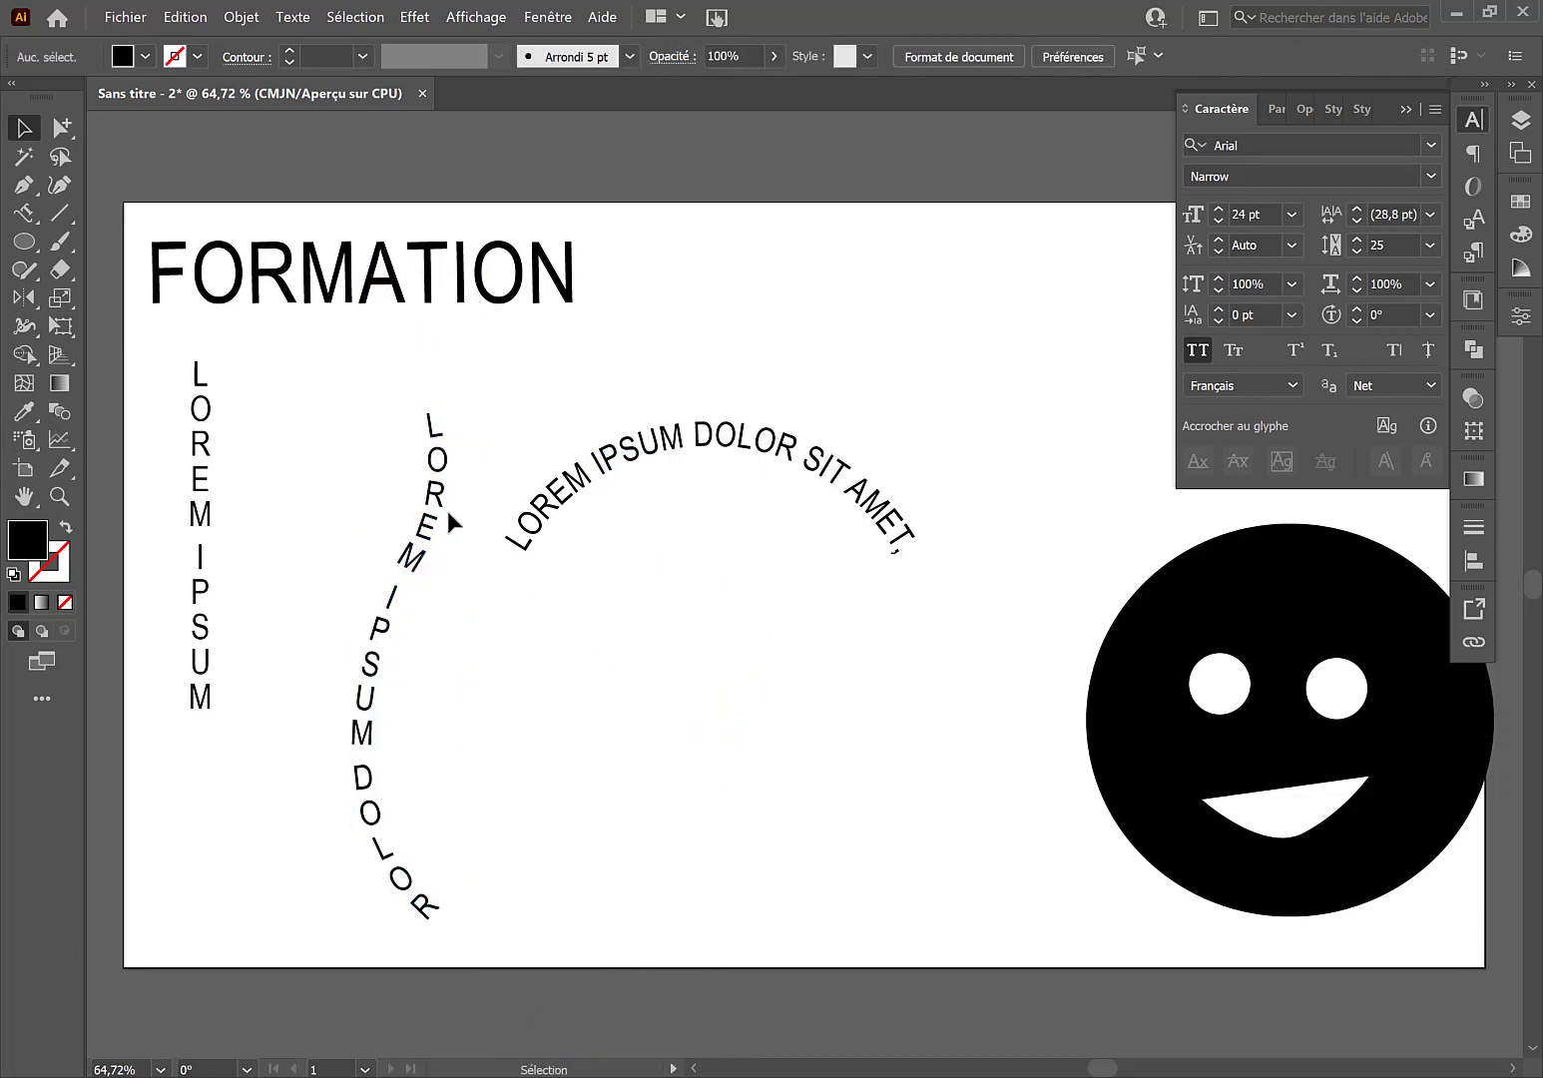
drag(446, 506, 436, 506)
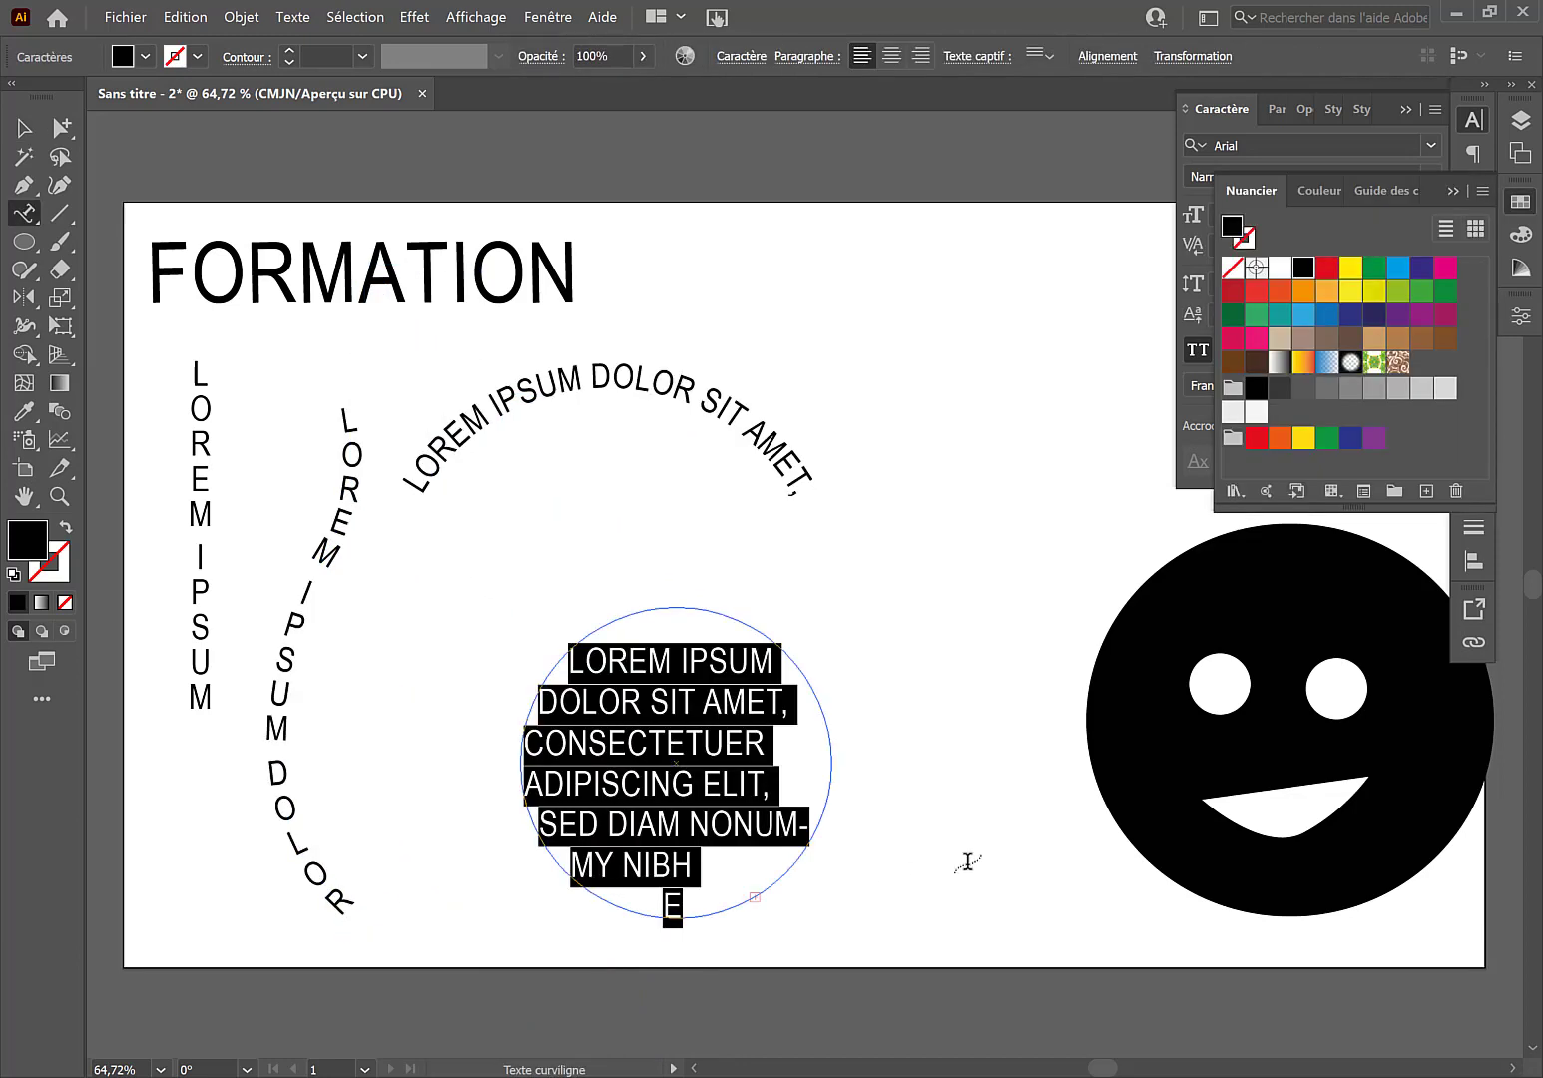
Step: Undo the horizontal placeholder text filling the circle, including one repeated attempt, so only the circle outline is kept
click(24, 128)
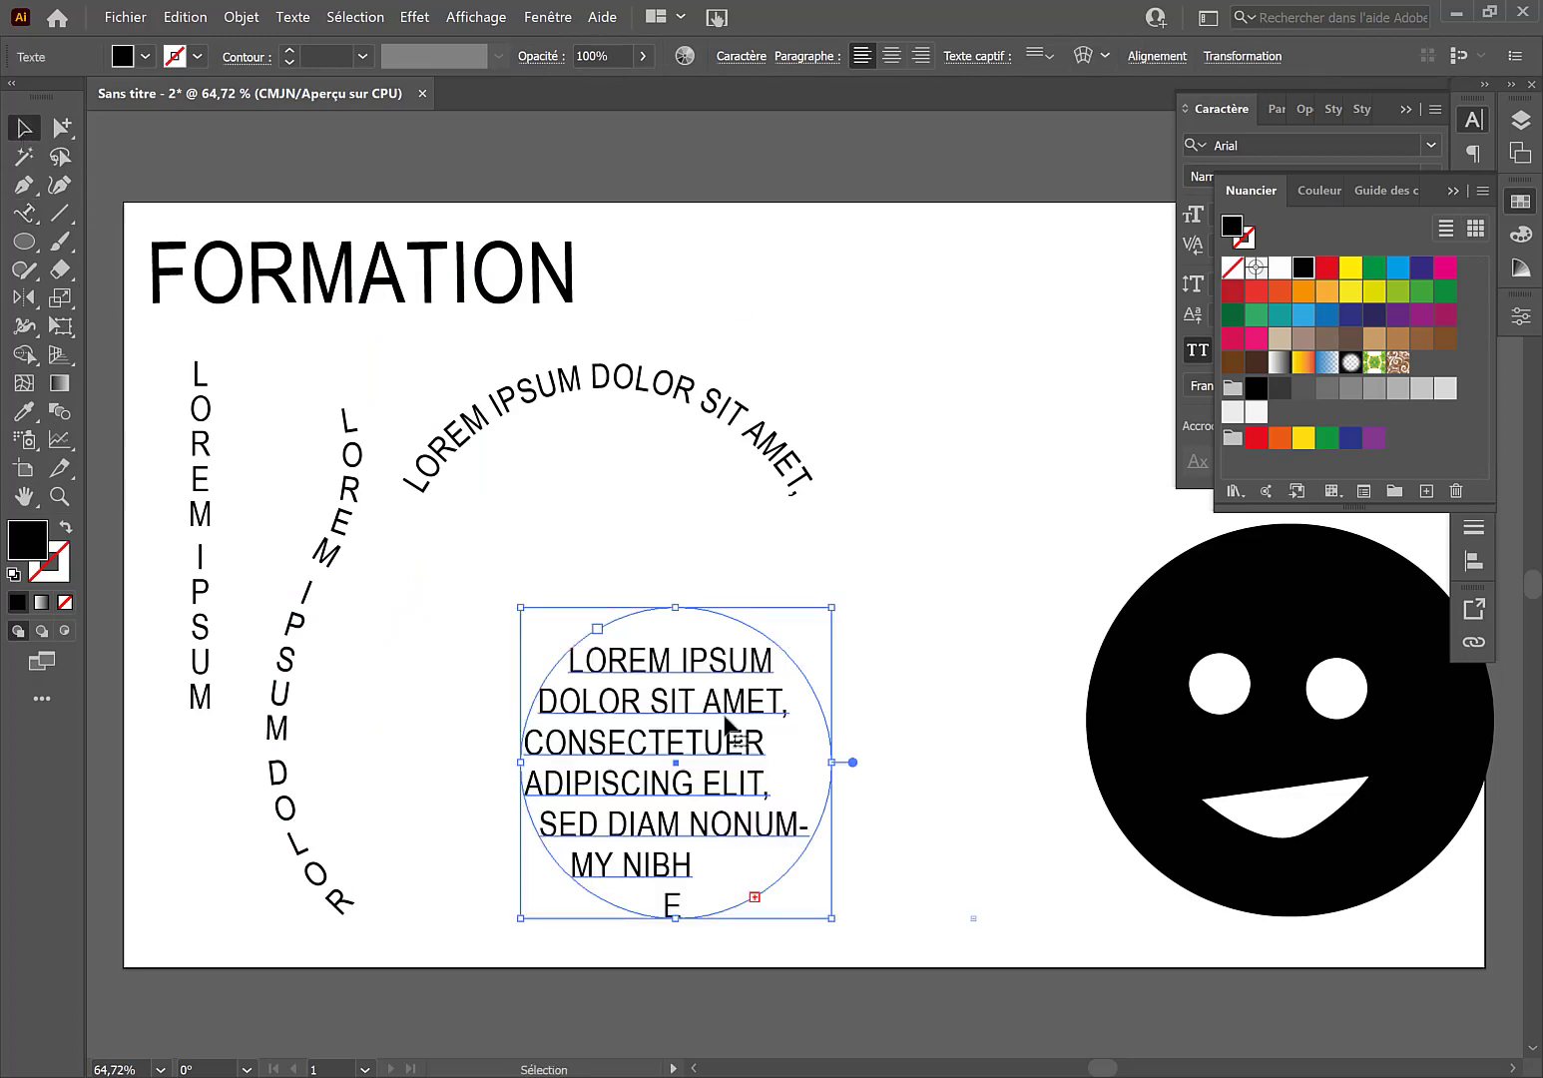
key(ctrl+z)
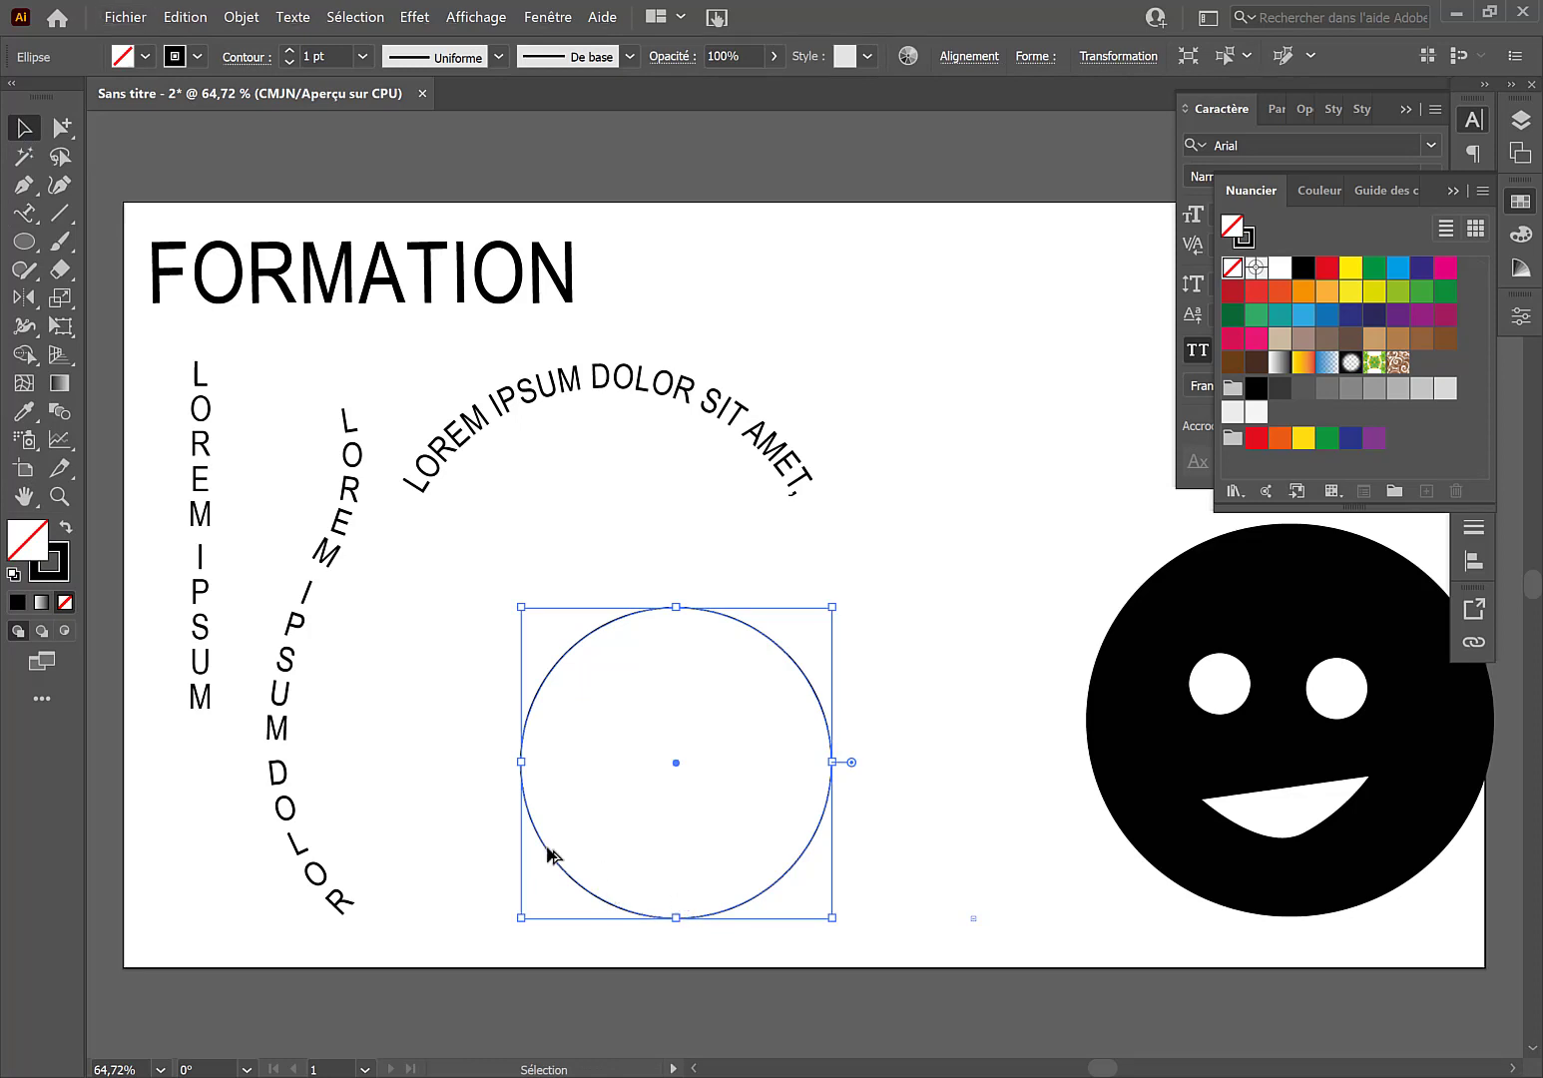
click(24, 213)
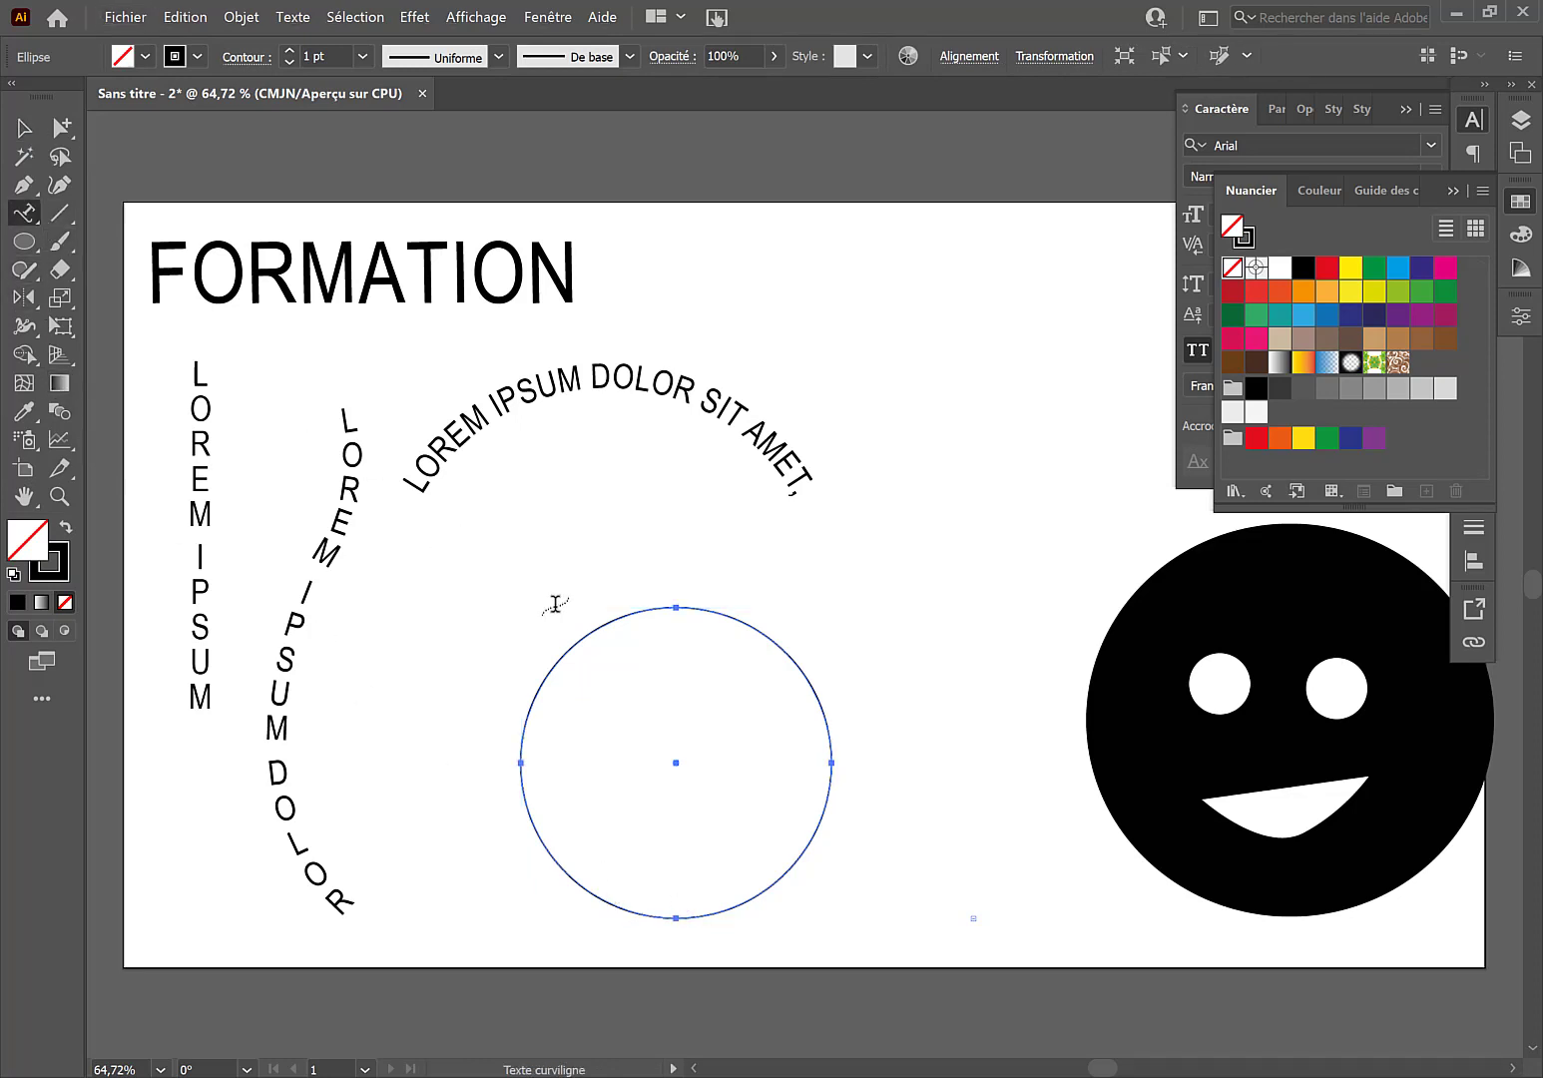
click(518, 738)
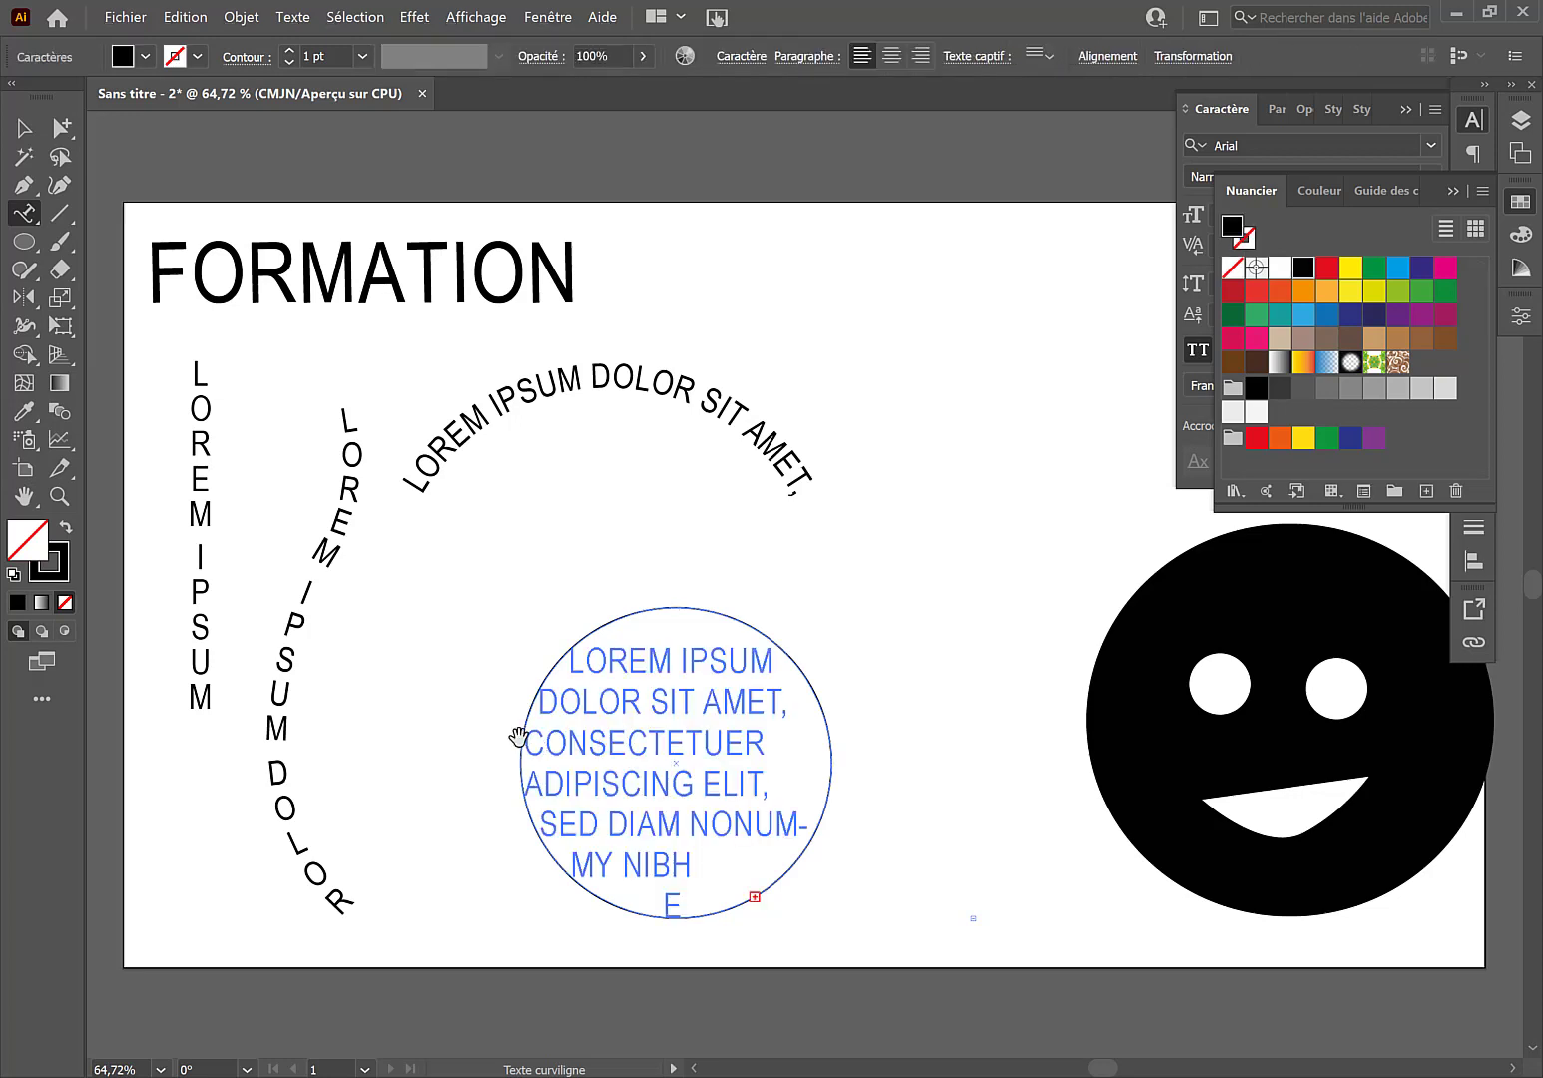
key(ctrl+z)
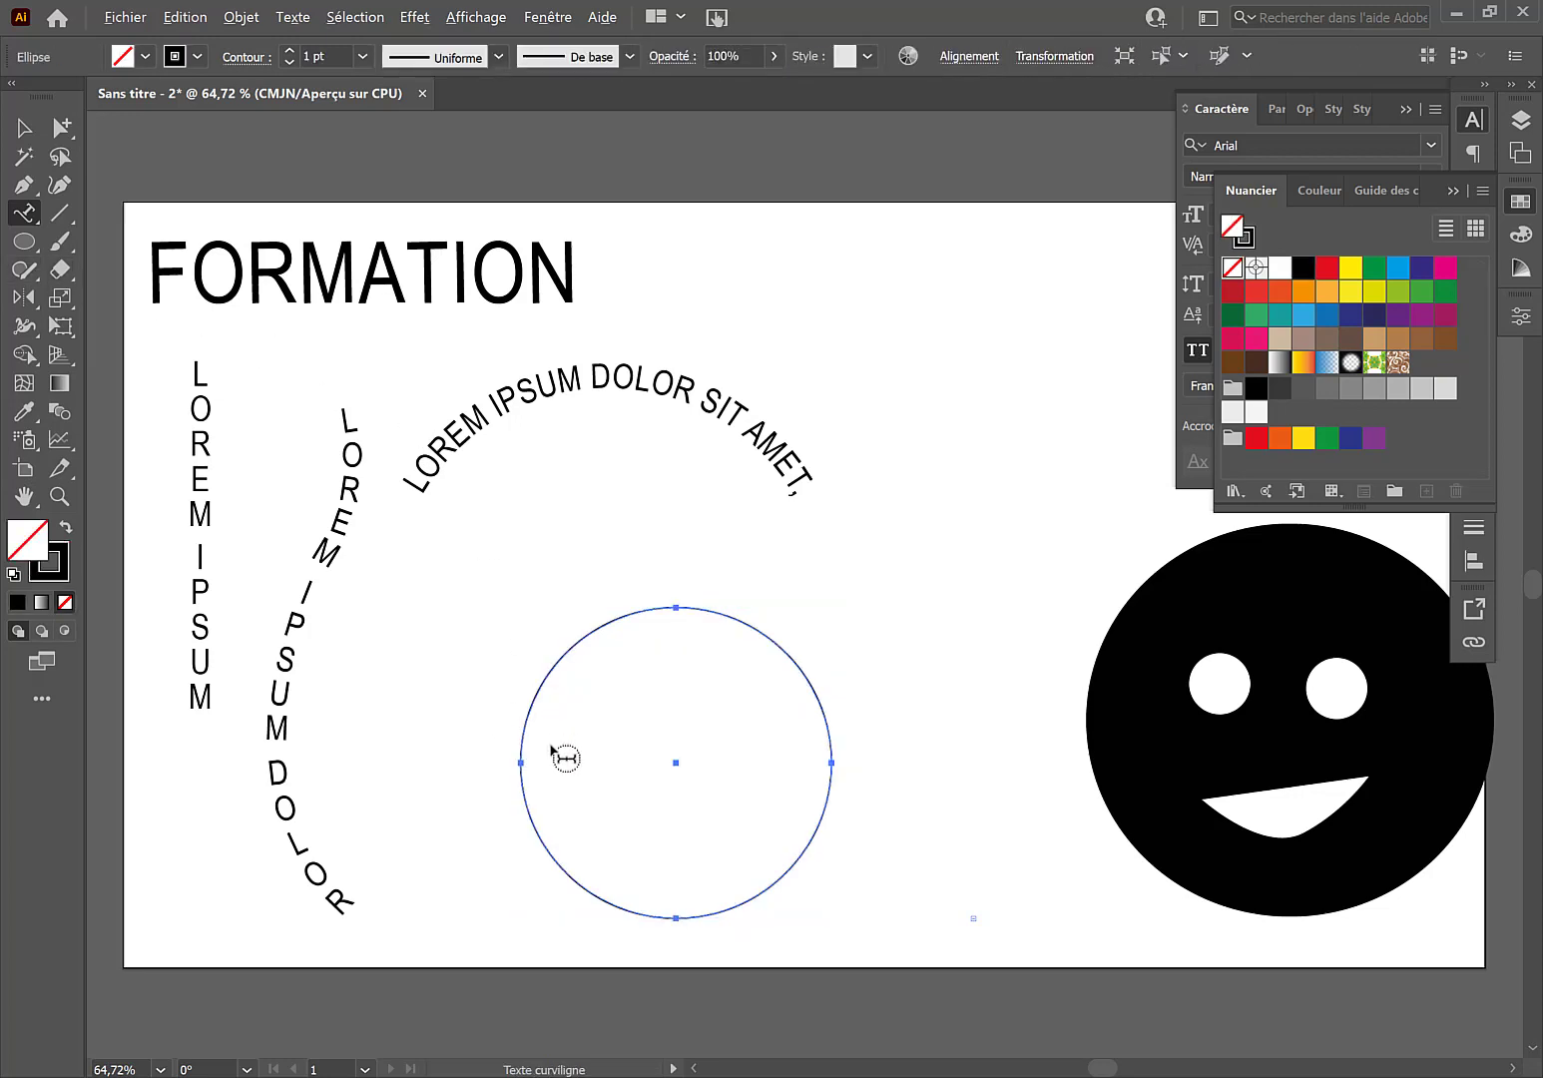
Step: Fill the circle with vertical placeholder text and move it up beneath the arched text
click(556, 852)
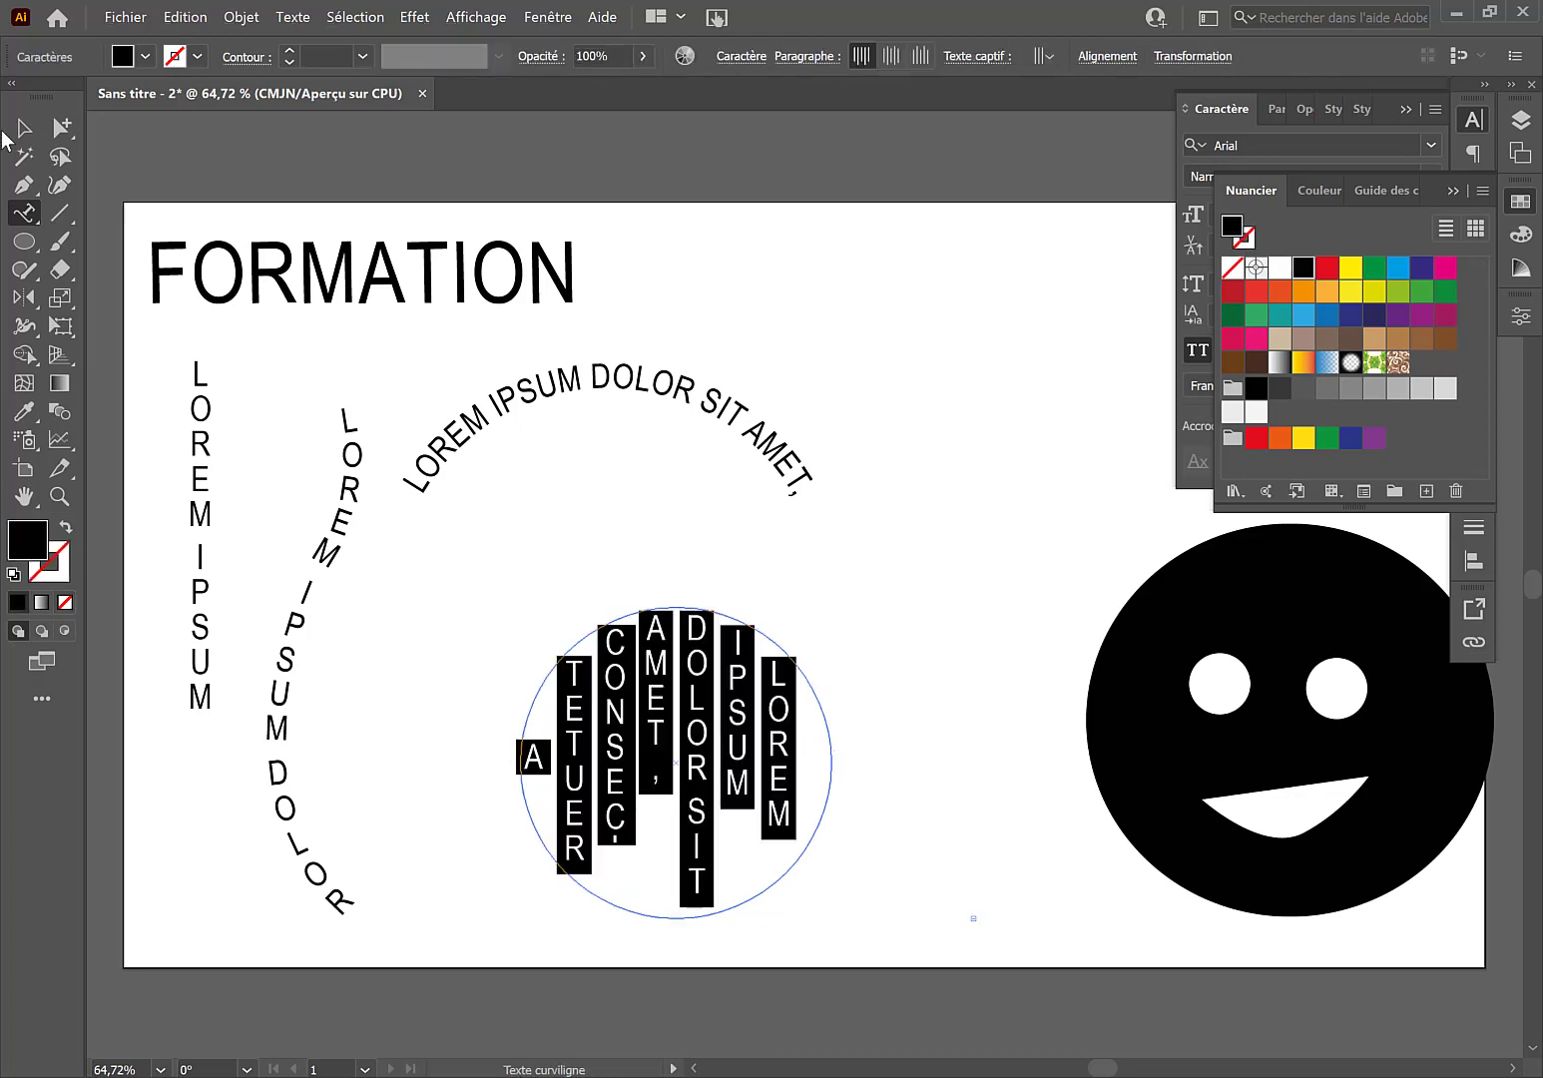
click(24, 127)
click(930, 709)
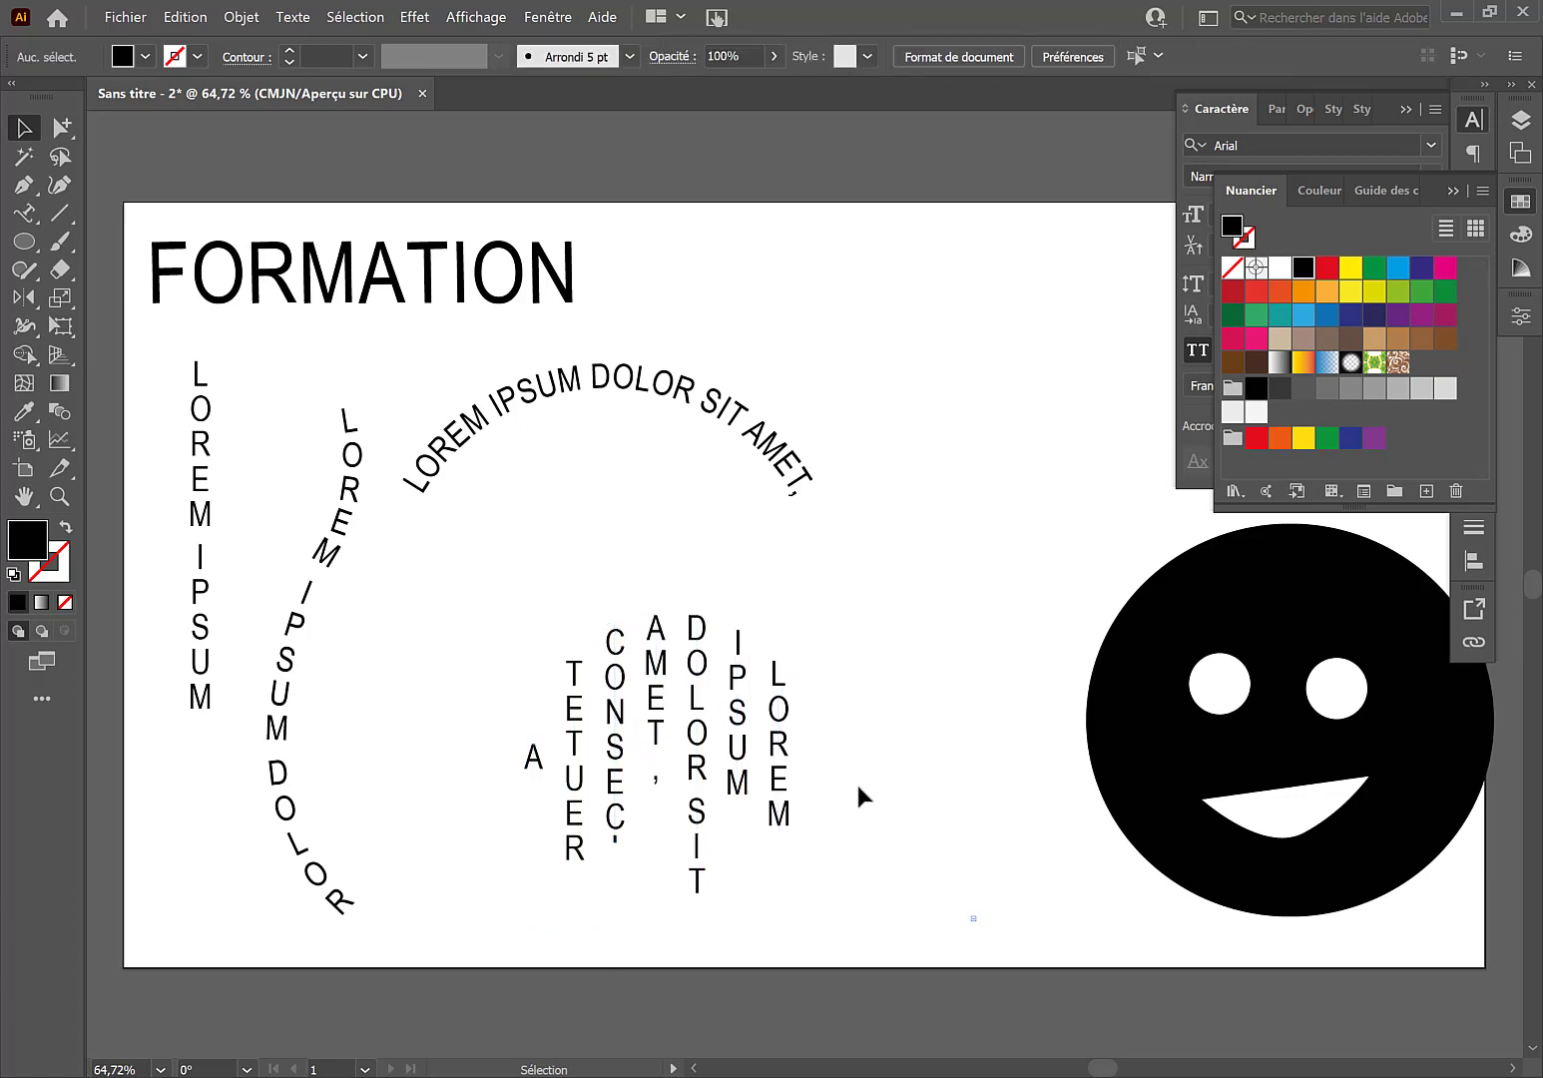
drag(736, 733, 670, 635)
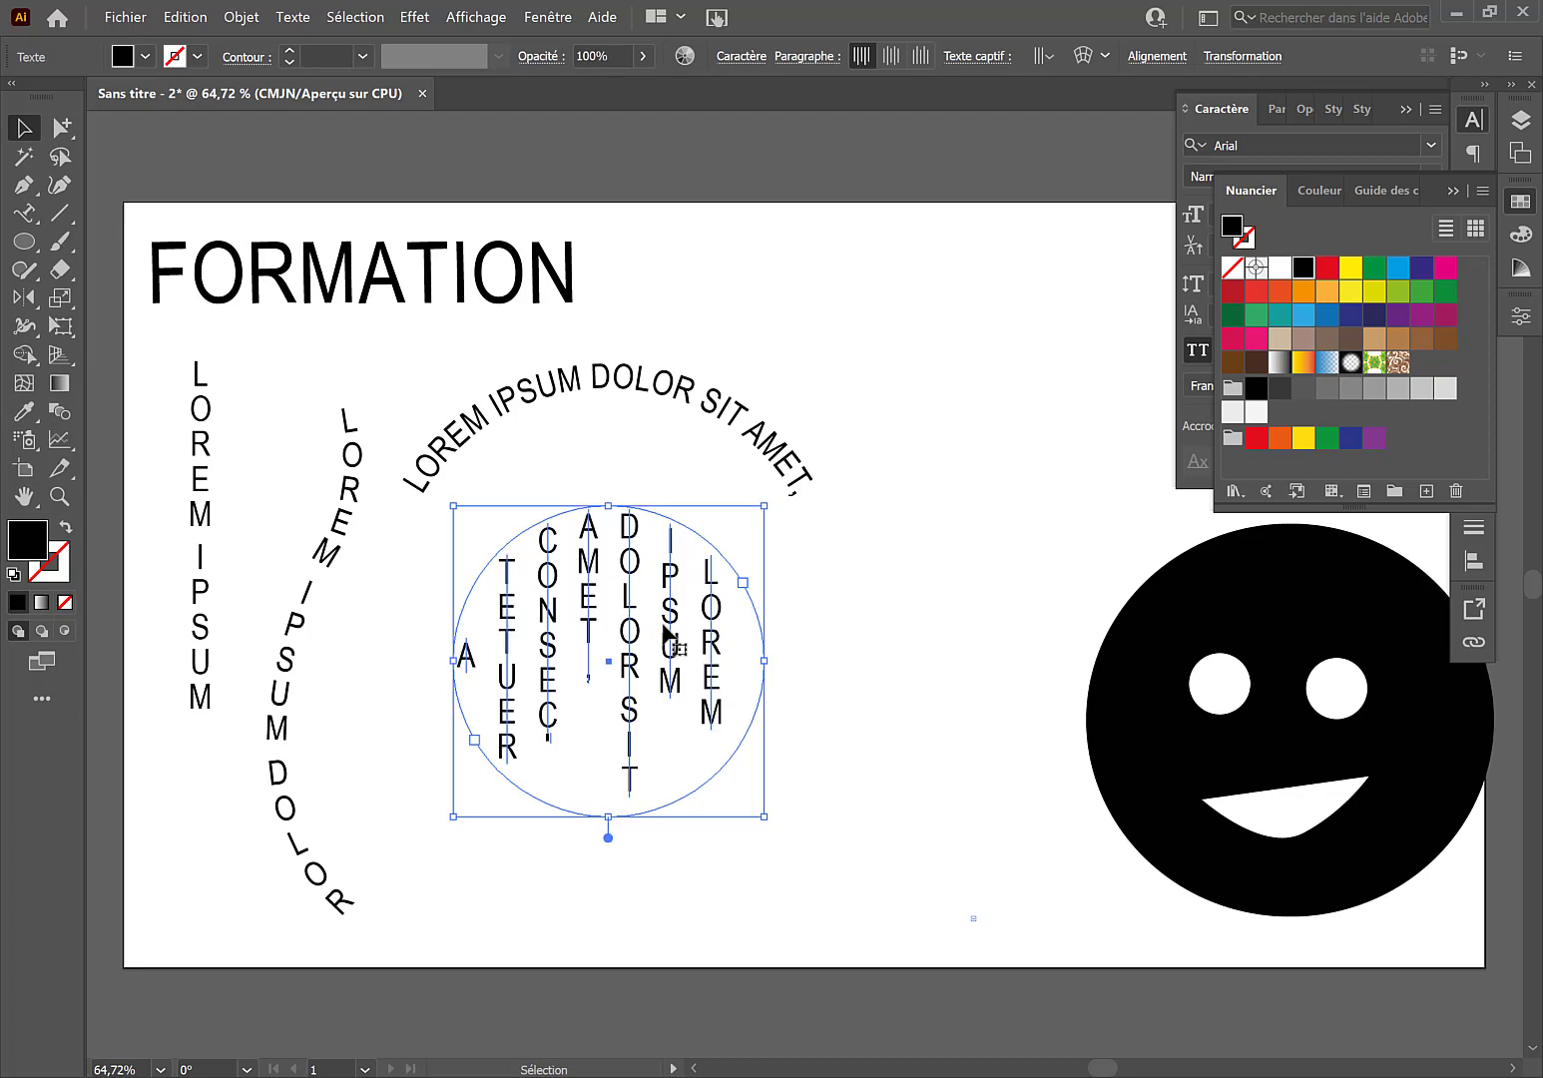
Step: Undo the move and the vertical text inside the circle
key(ctrl)
key(ctrl)
key(ctrl)
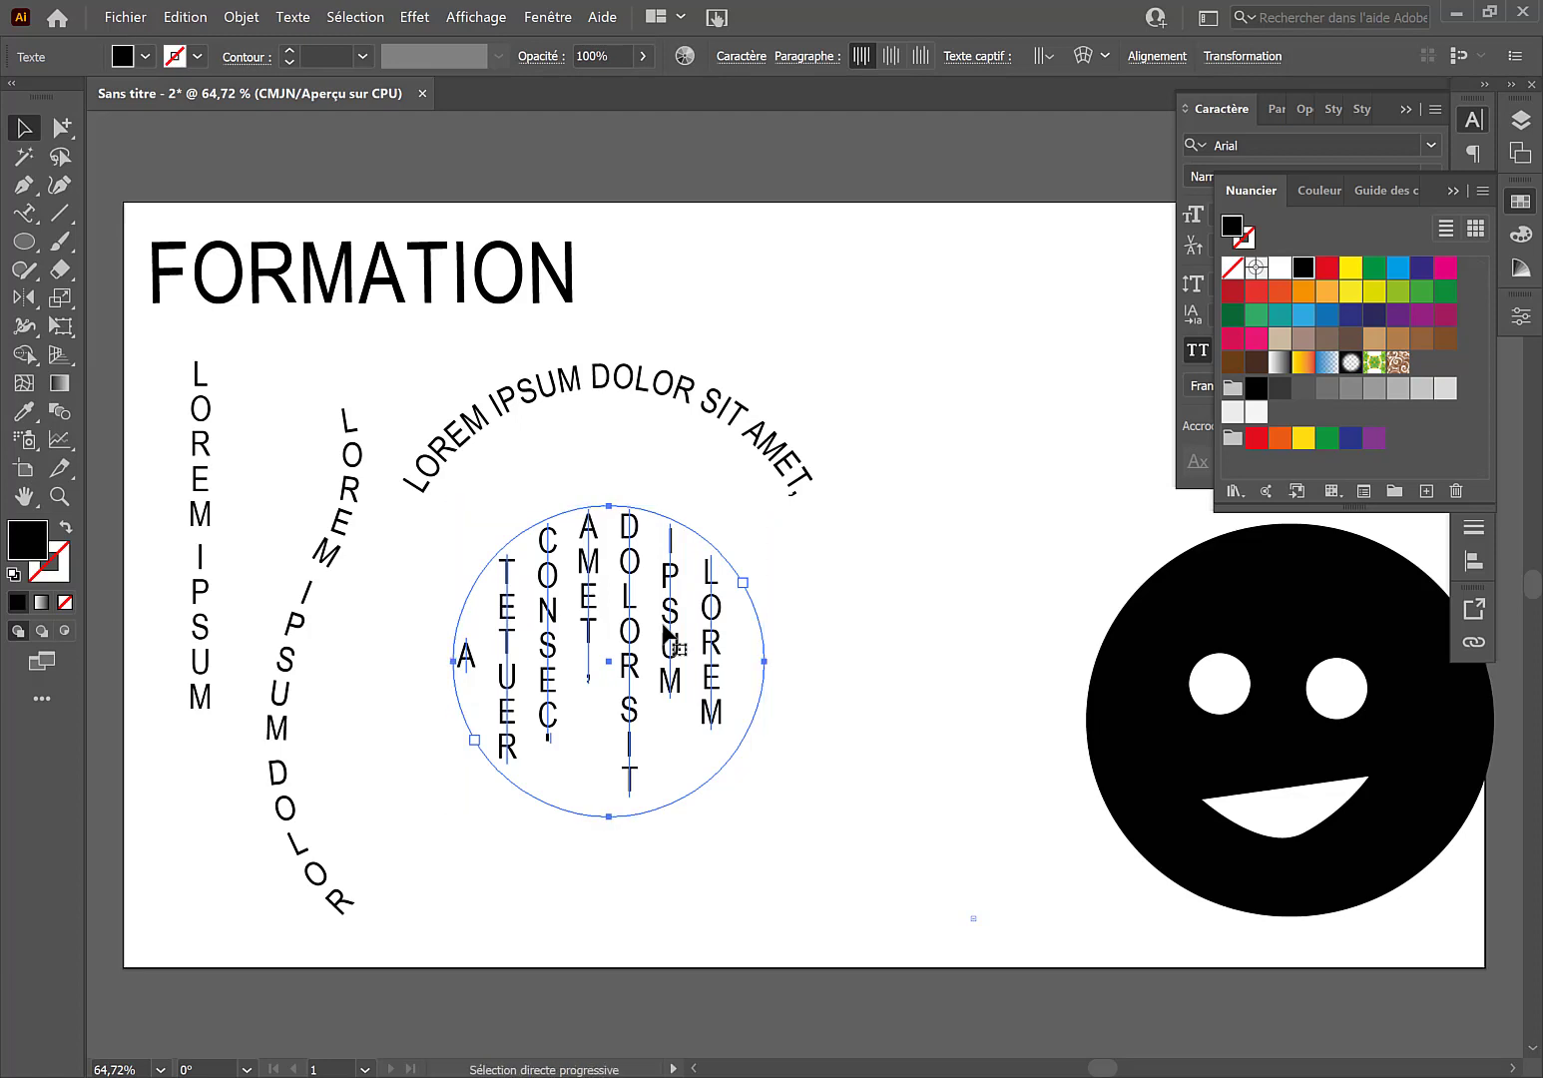
key(ctrl+z)
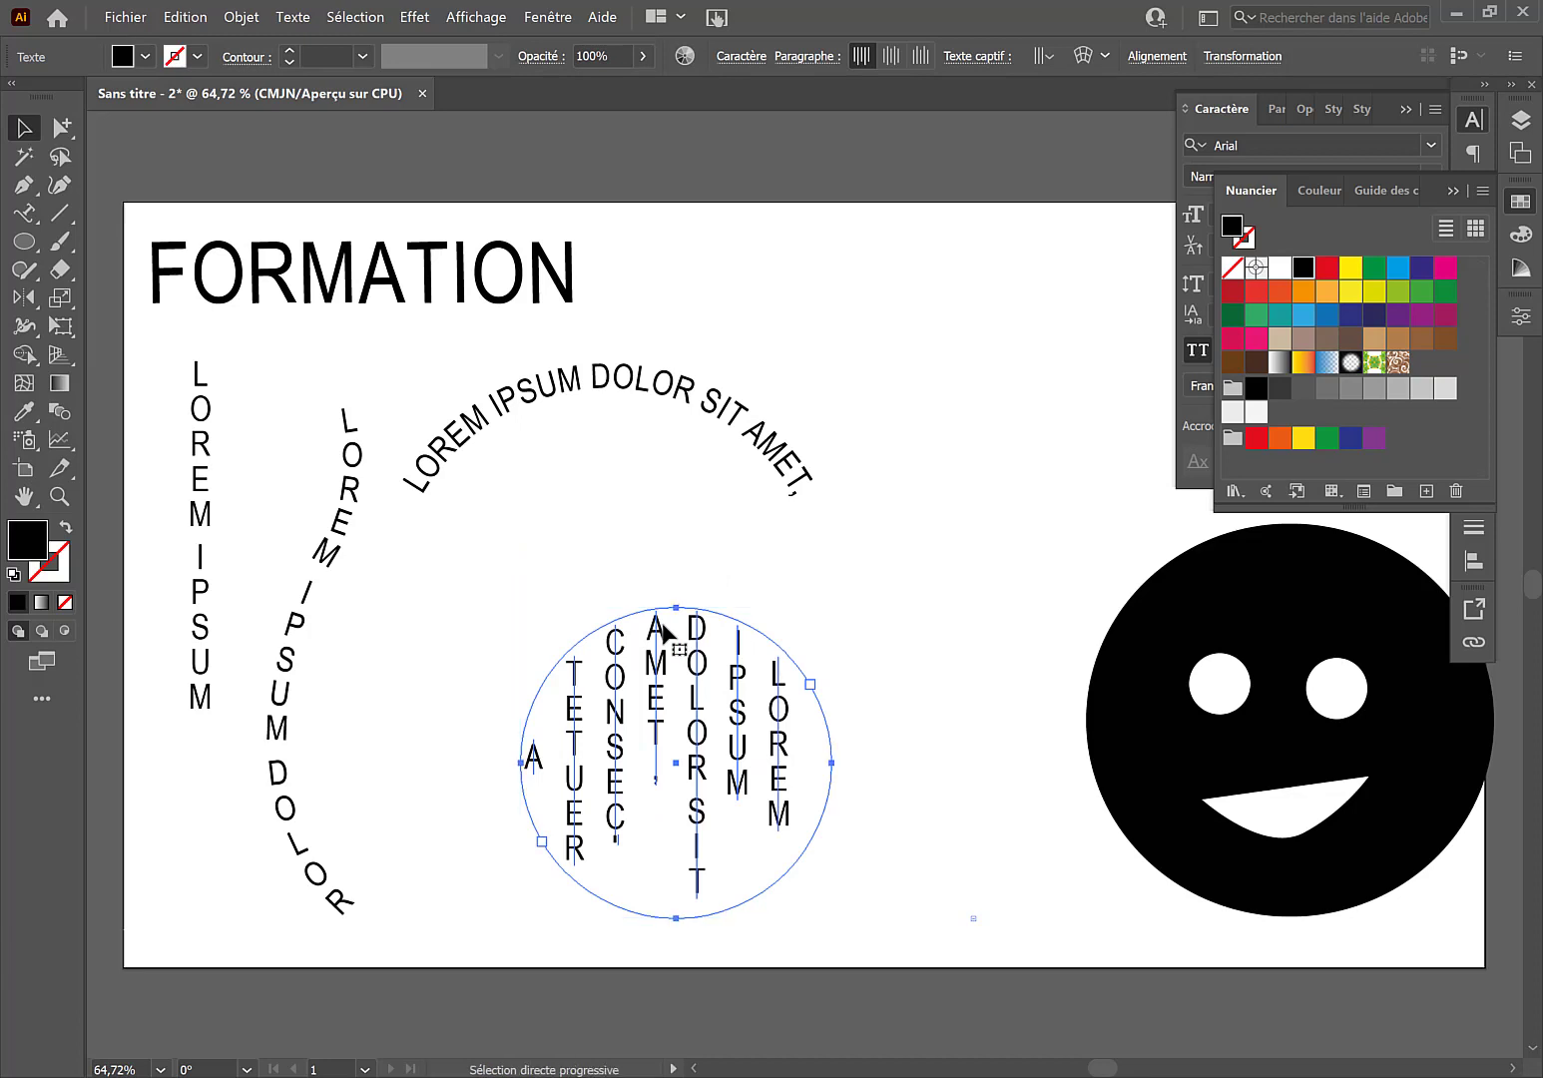
key(ctrl+z)
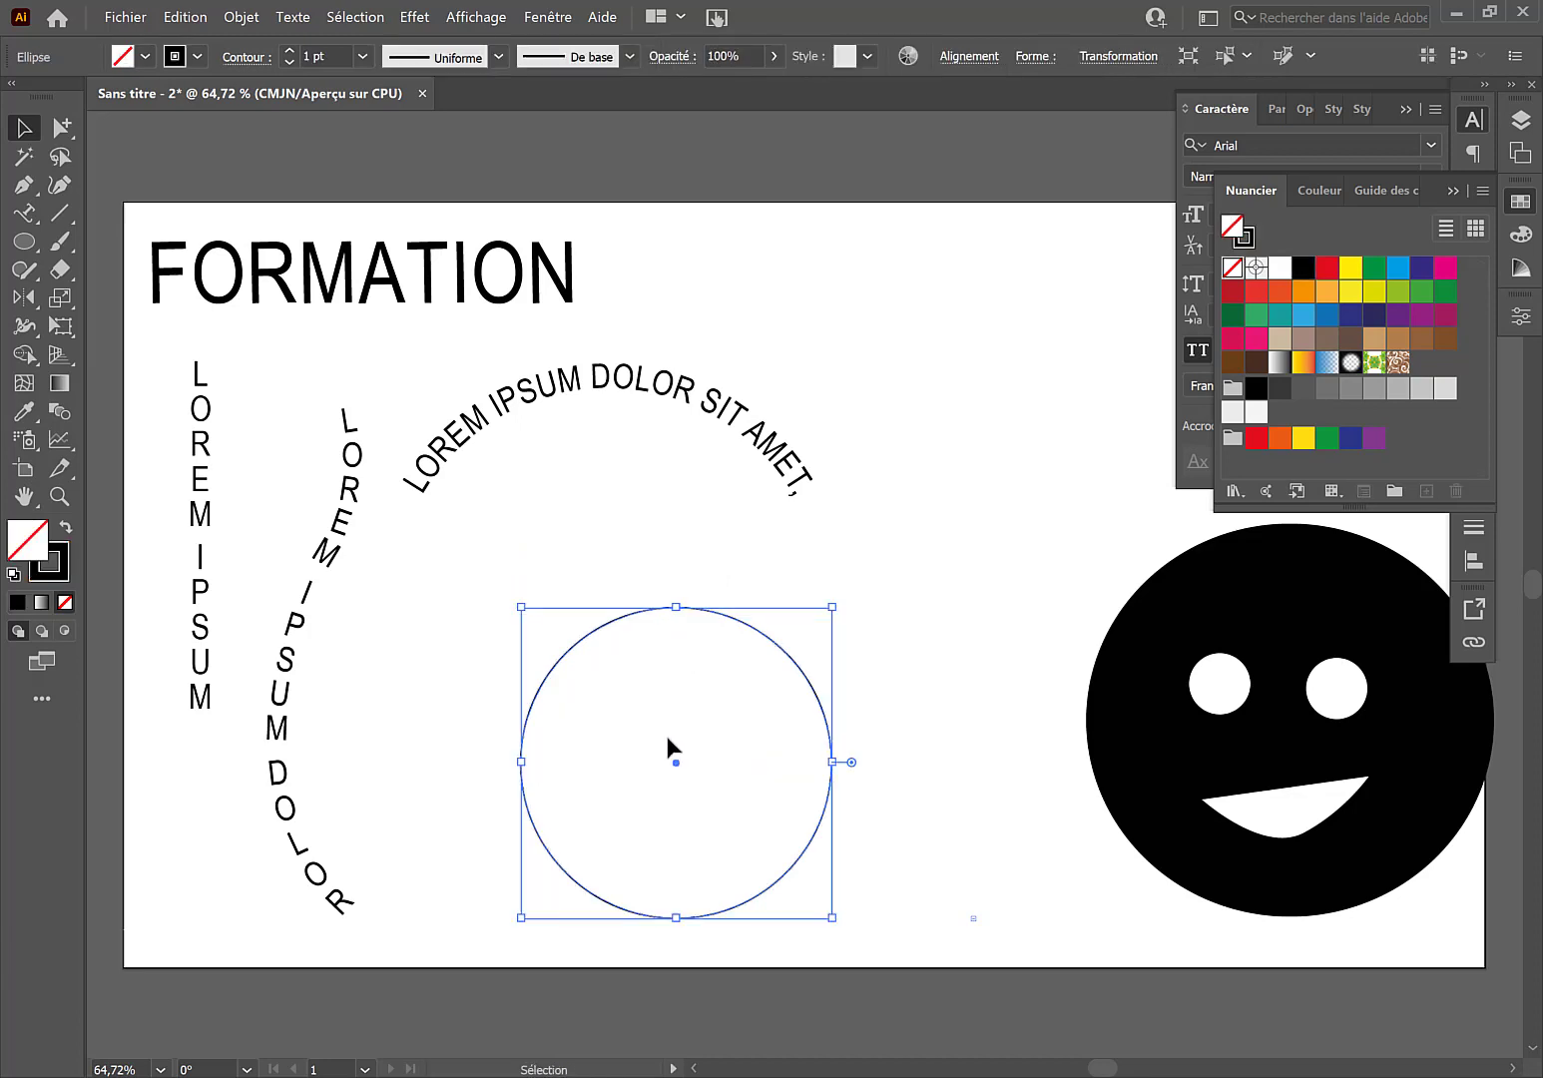
Step: Shift the circle slightly and run horizontal placeholder text around its outline with the type on a path tool
mouse_move(667, 737)
mouse_down()
mouse_move(647, 644)
mouse_move(668, 745)
mouse_up()
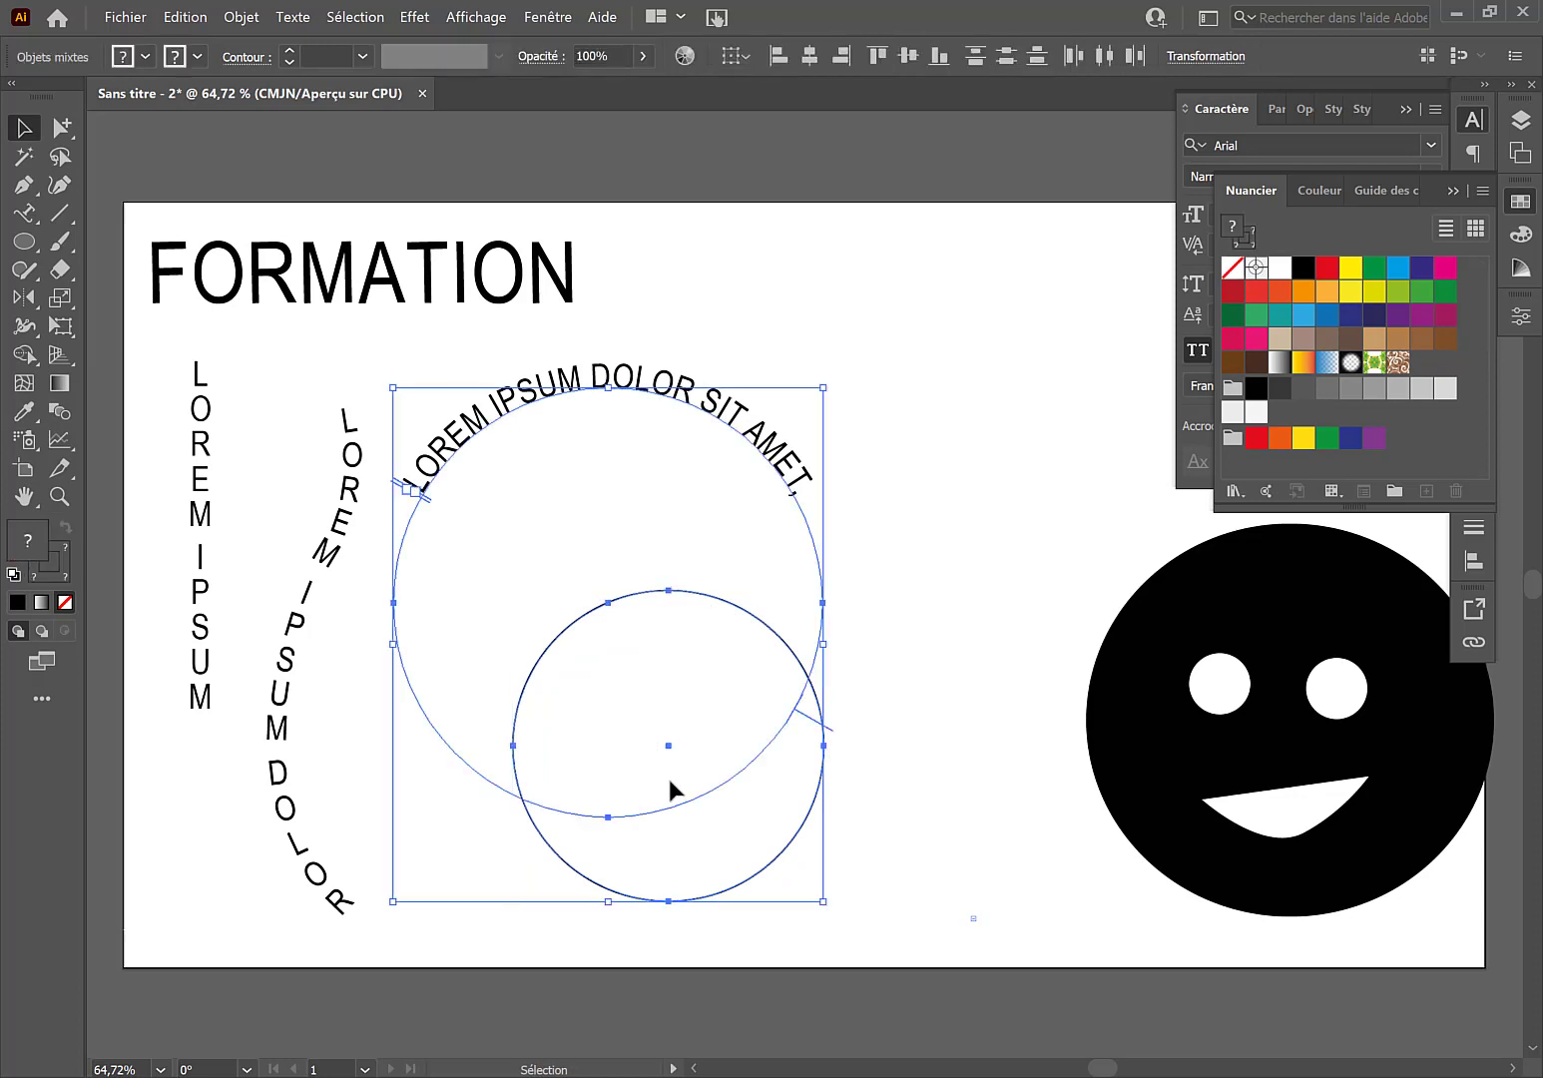
click(552, 843)
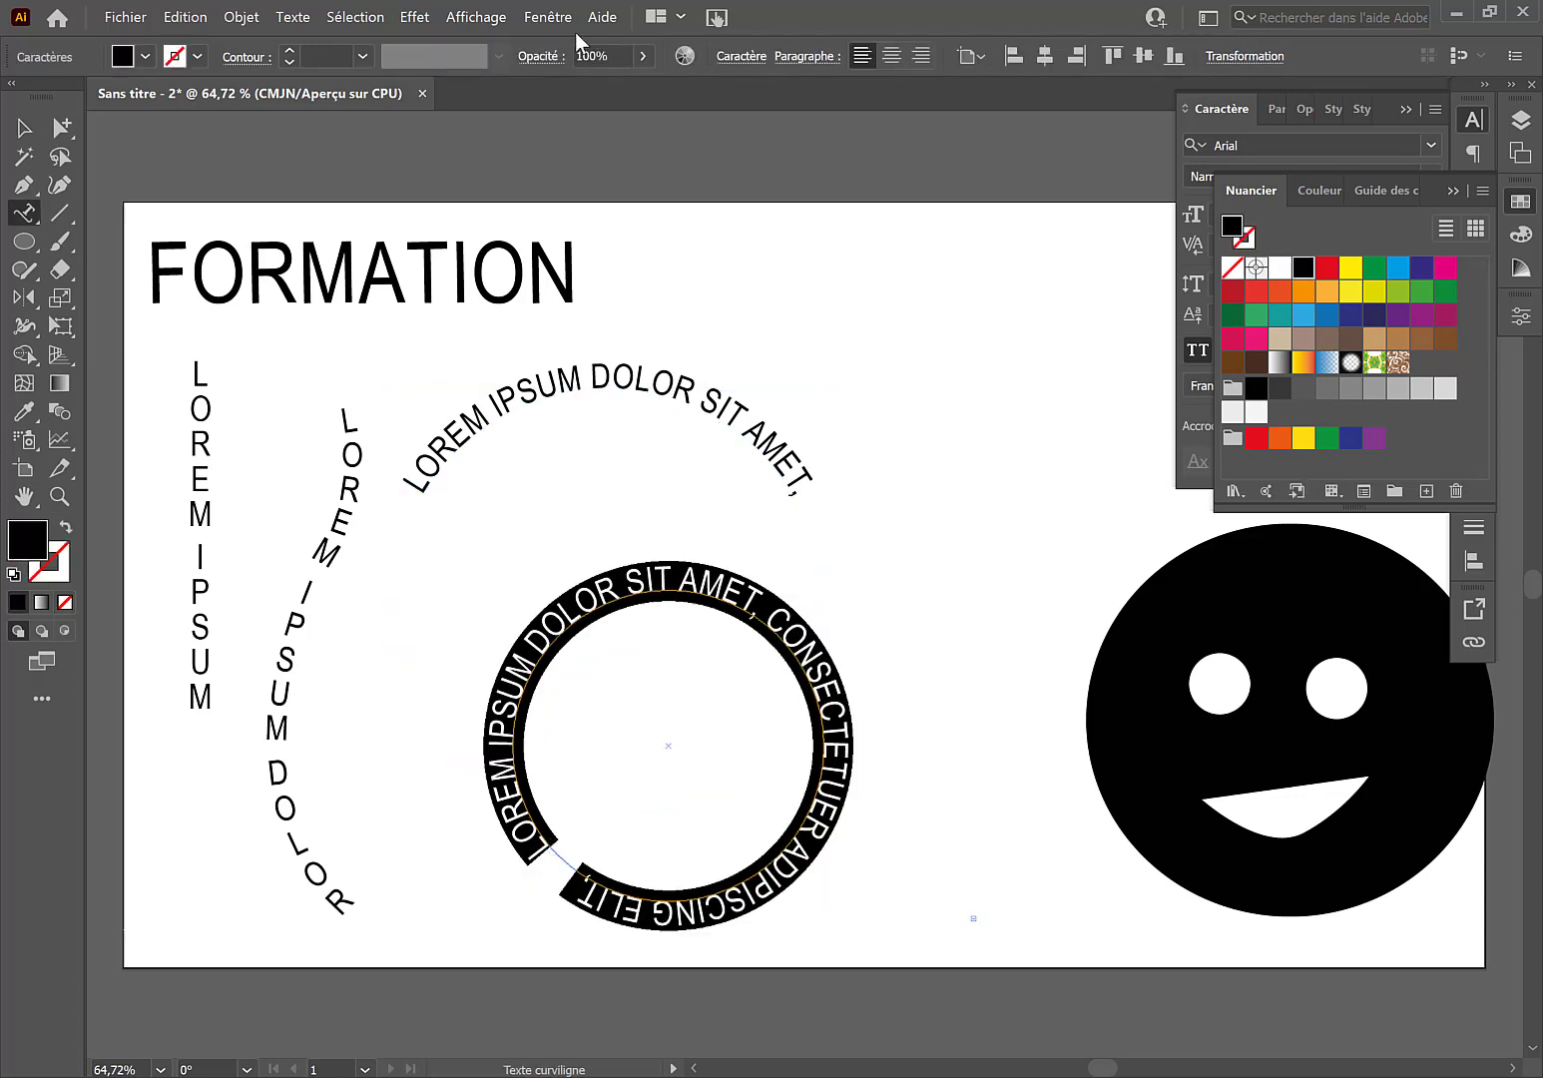
Step: Apply the Inclinaison path text effect to the placeholder text around the circle
click(294, 17)
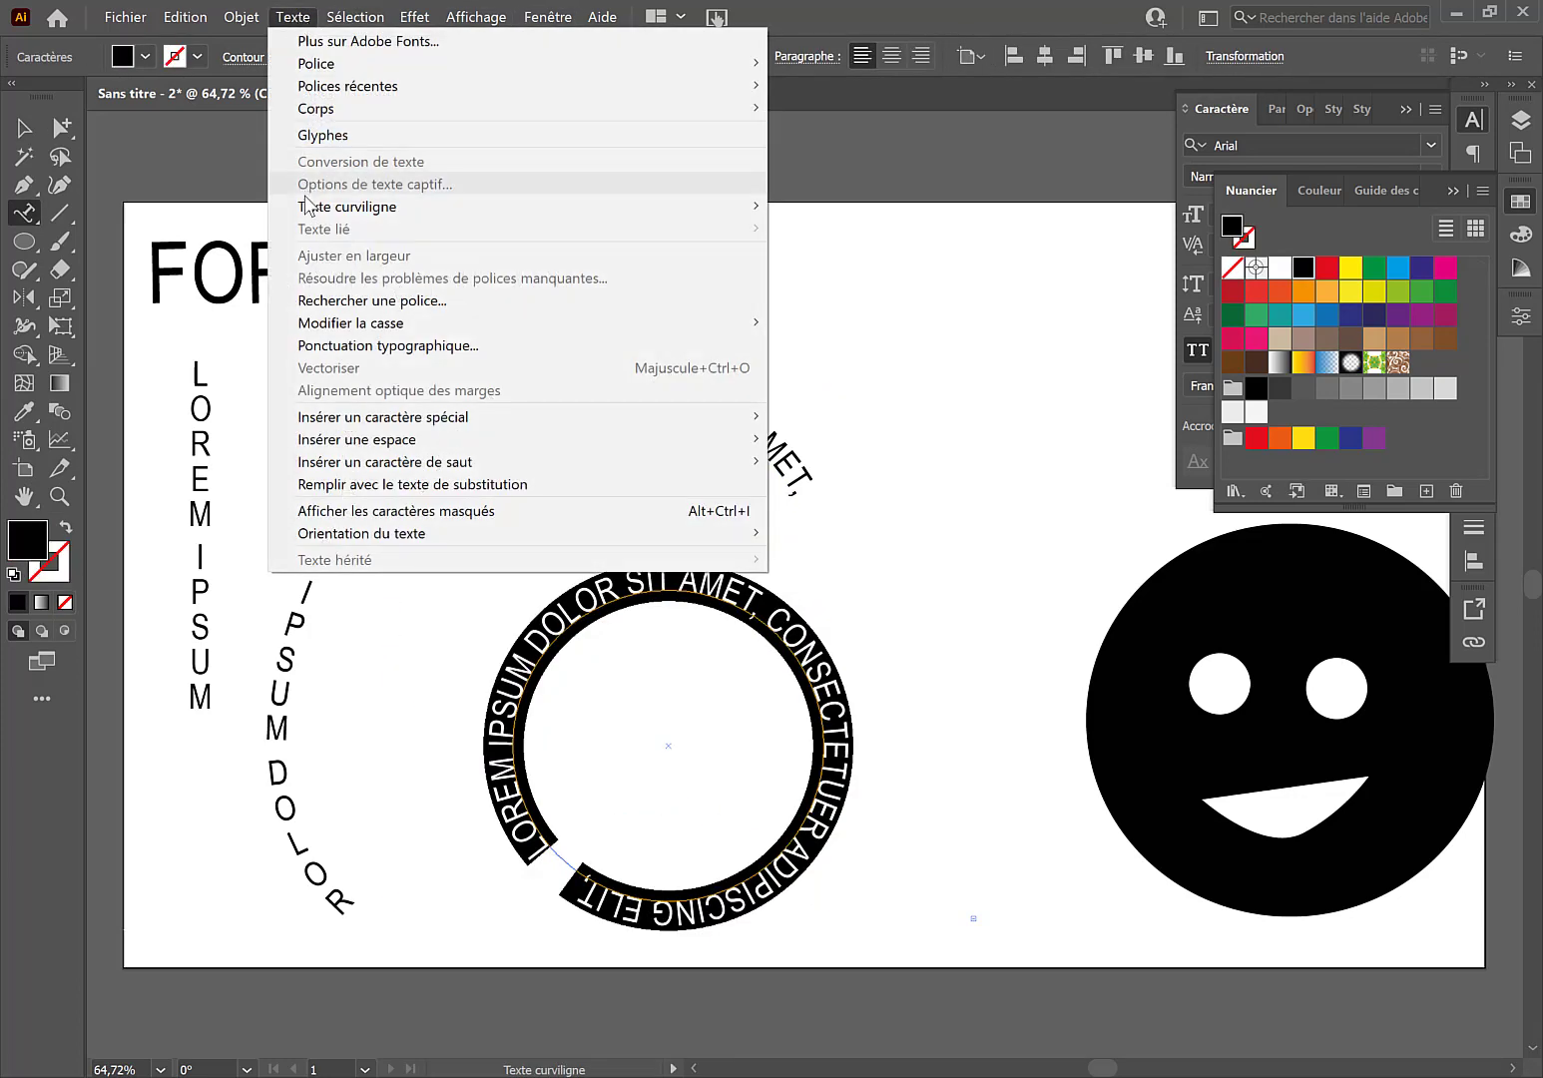
mouse_move(307, 208)
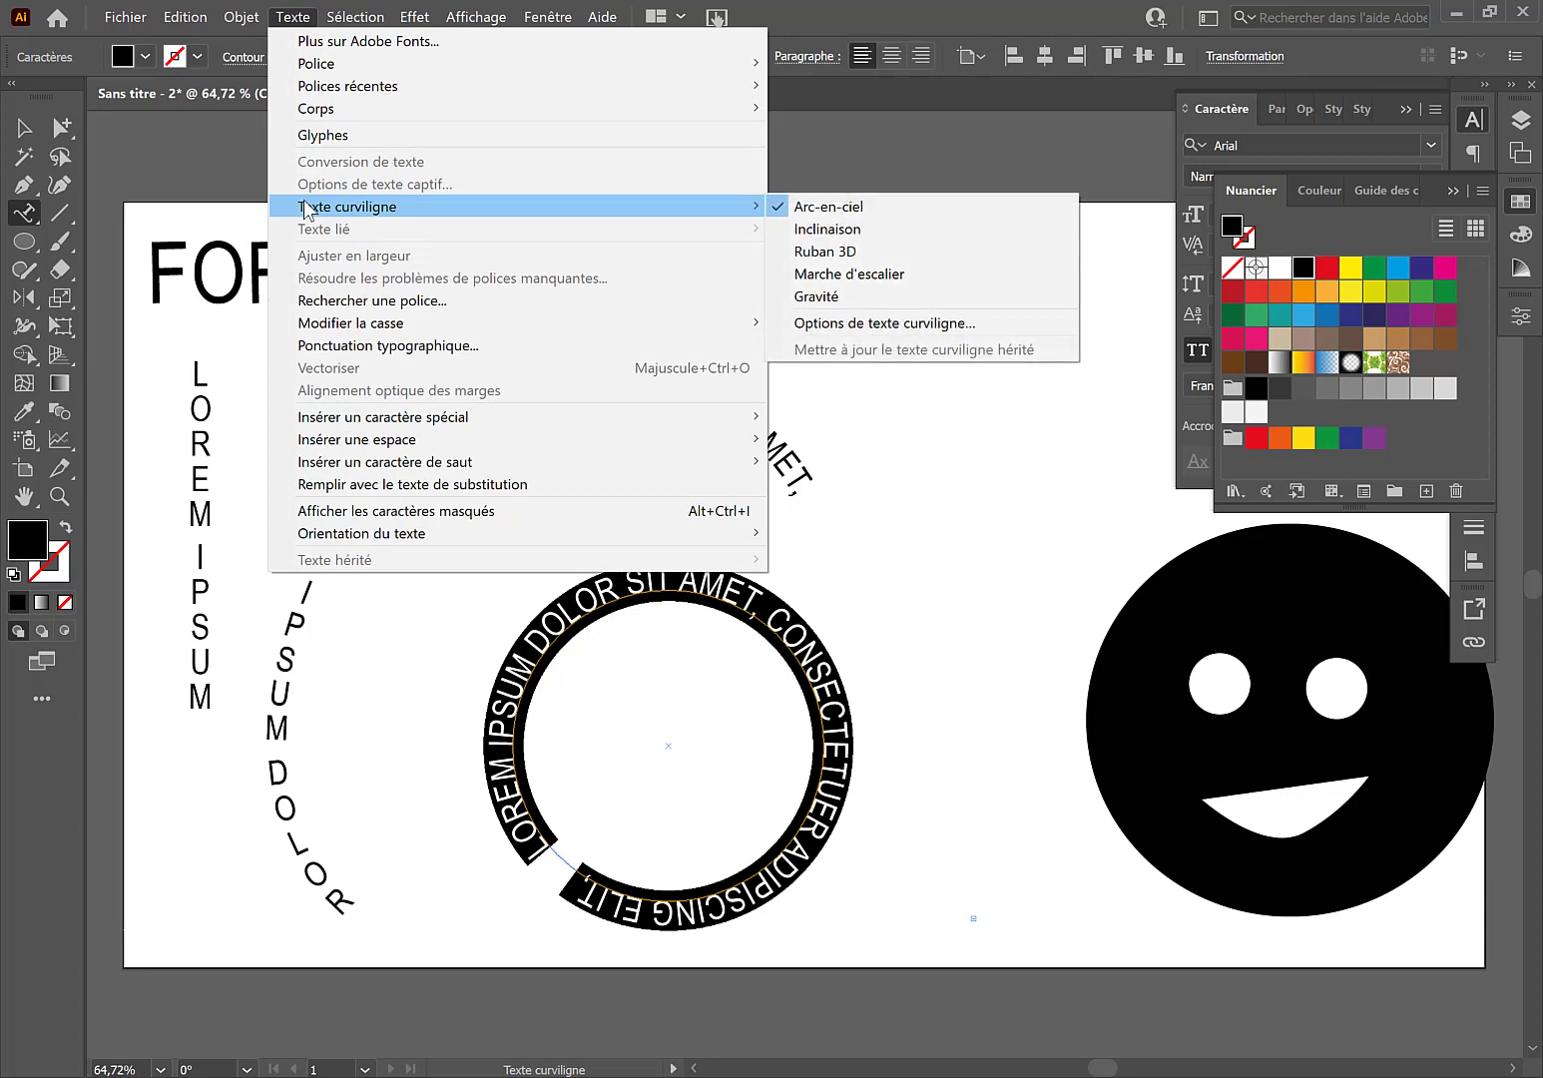
click(947, 237)
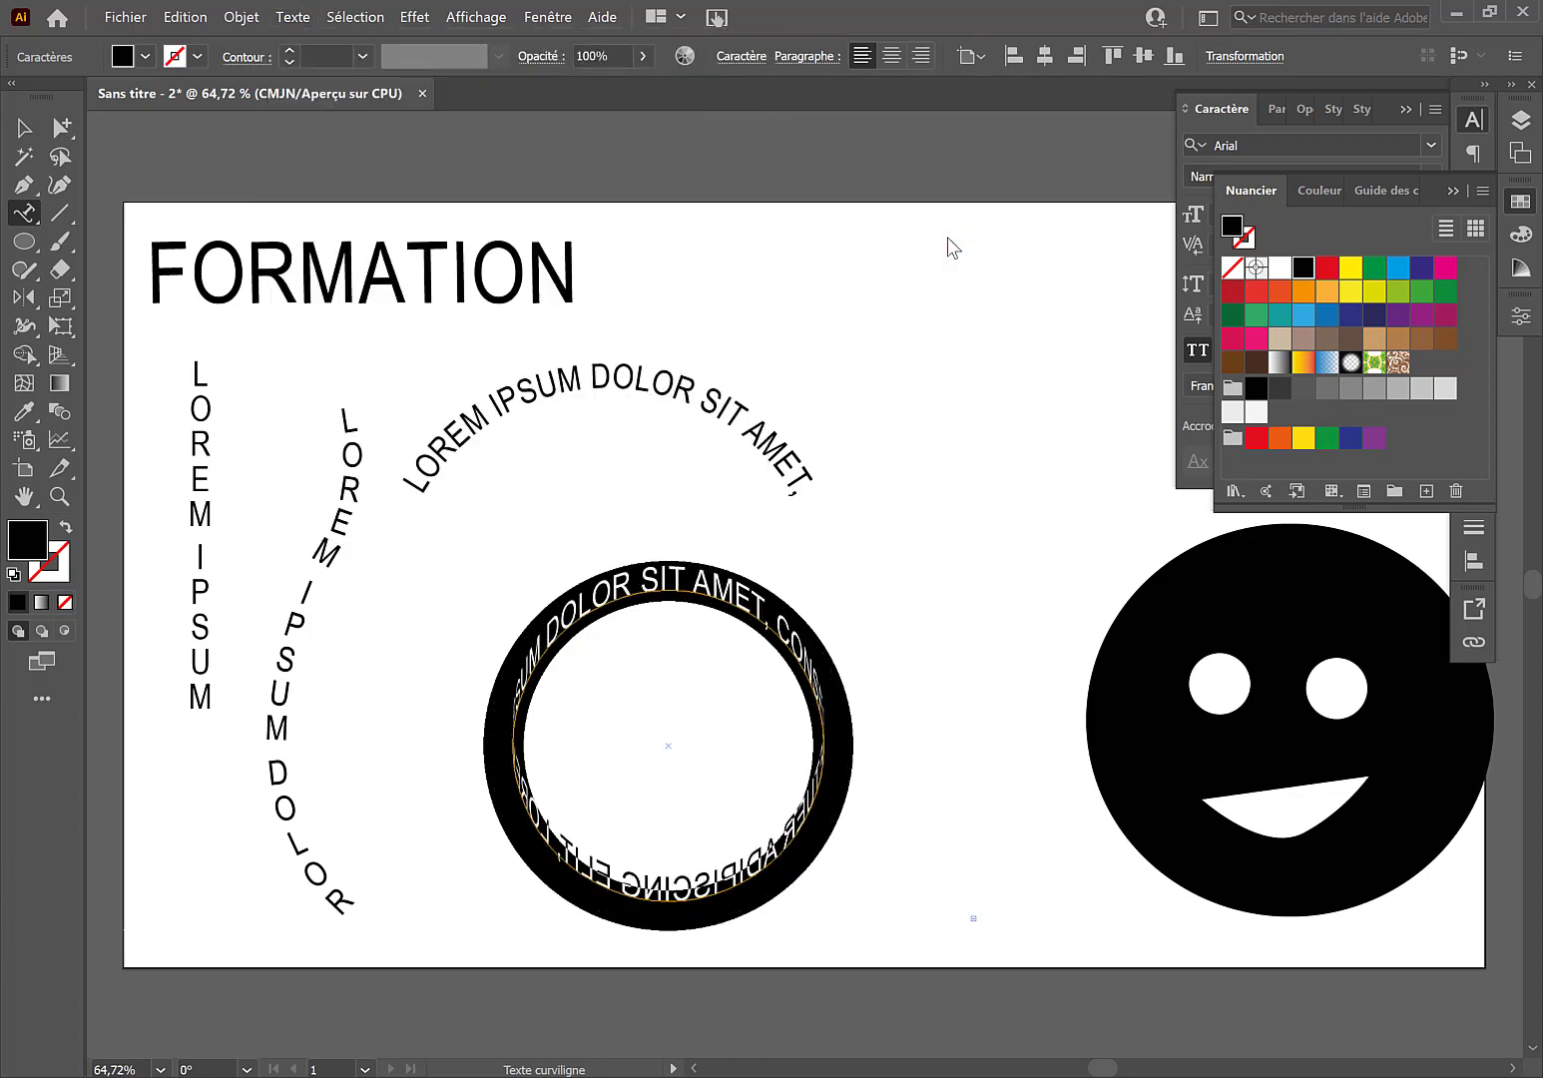
click(24, 128)
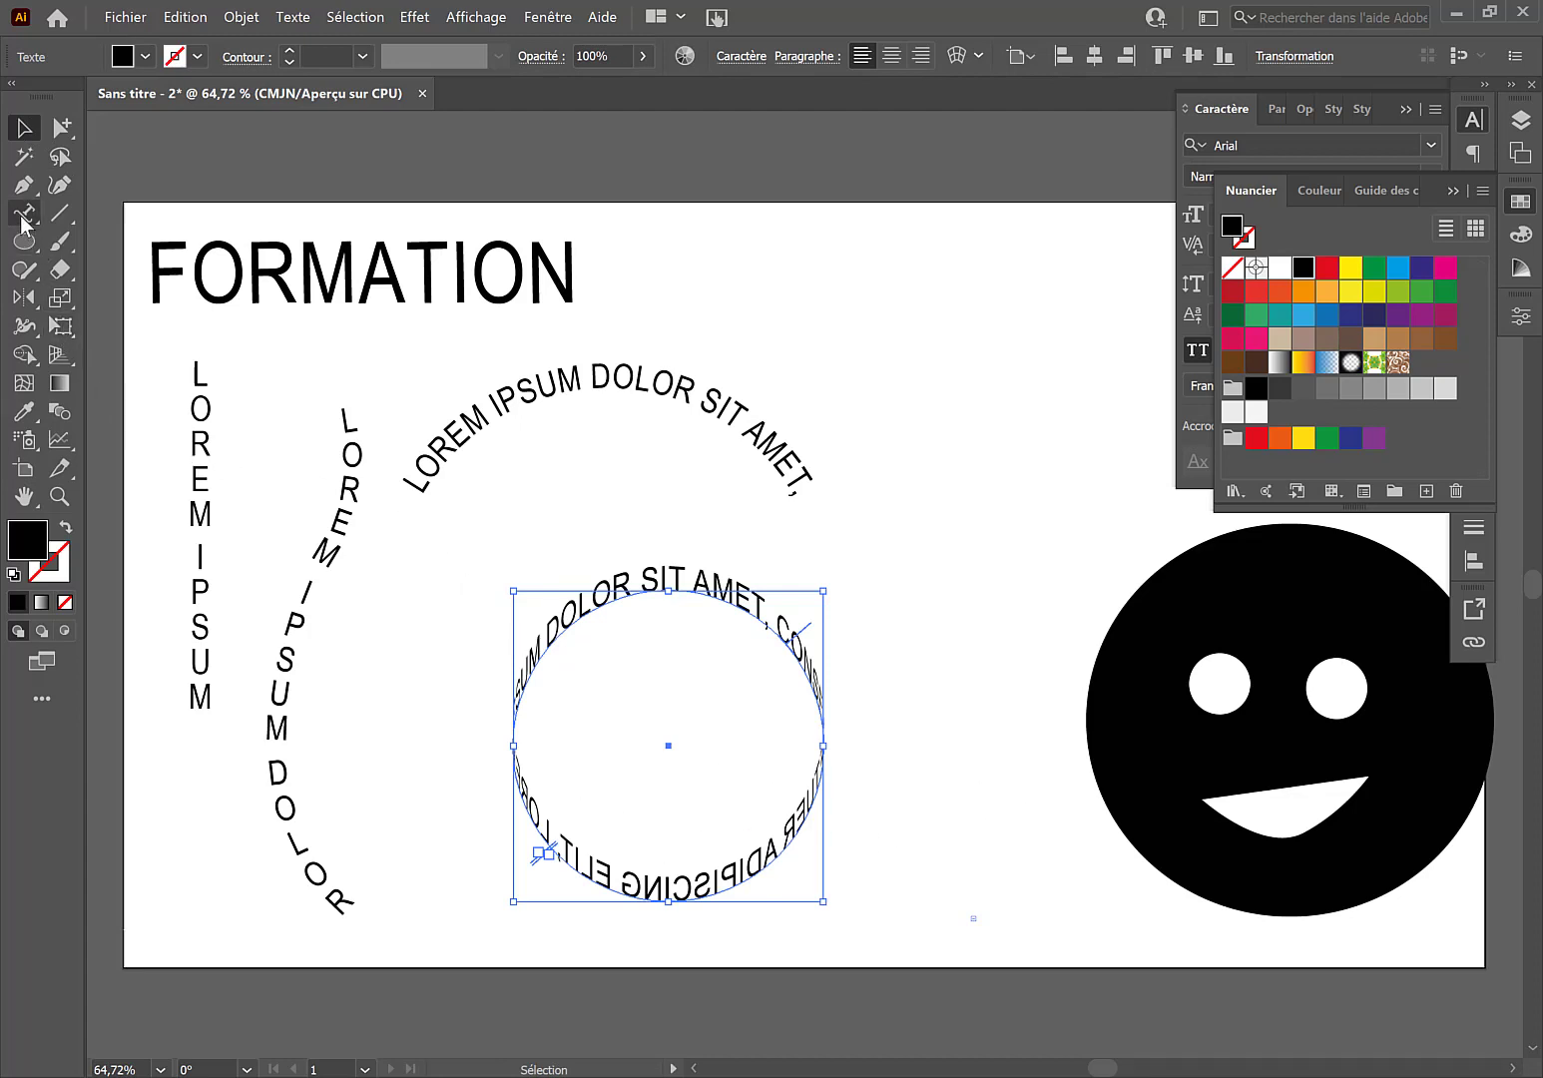
Step: Apply the Ruban 3D path text effect to the circular text in place of the Inclinaison effect
click(375, 18)
mouse_move(293, 17)
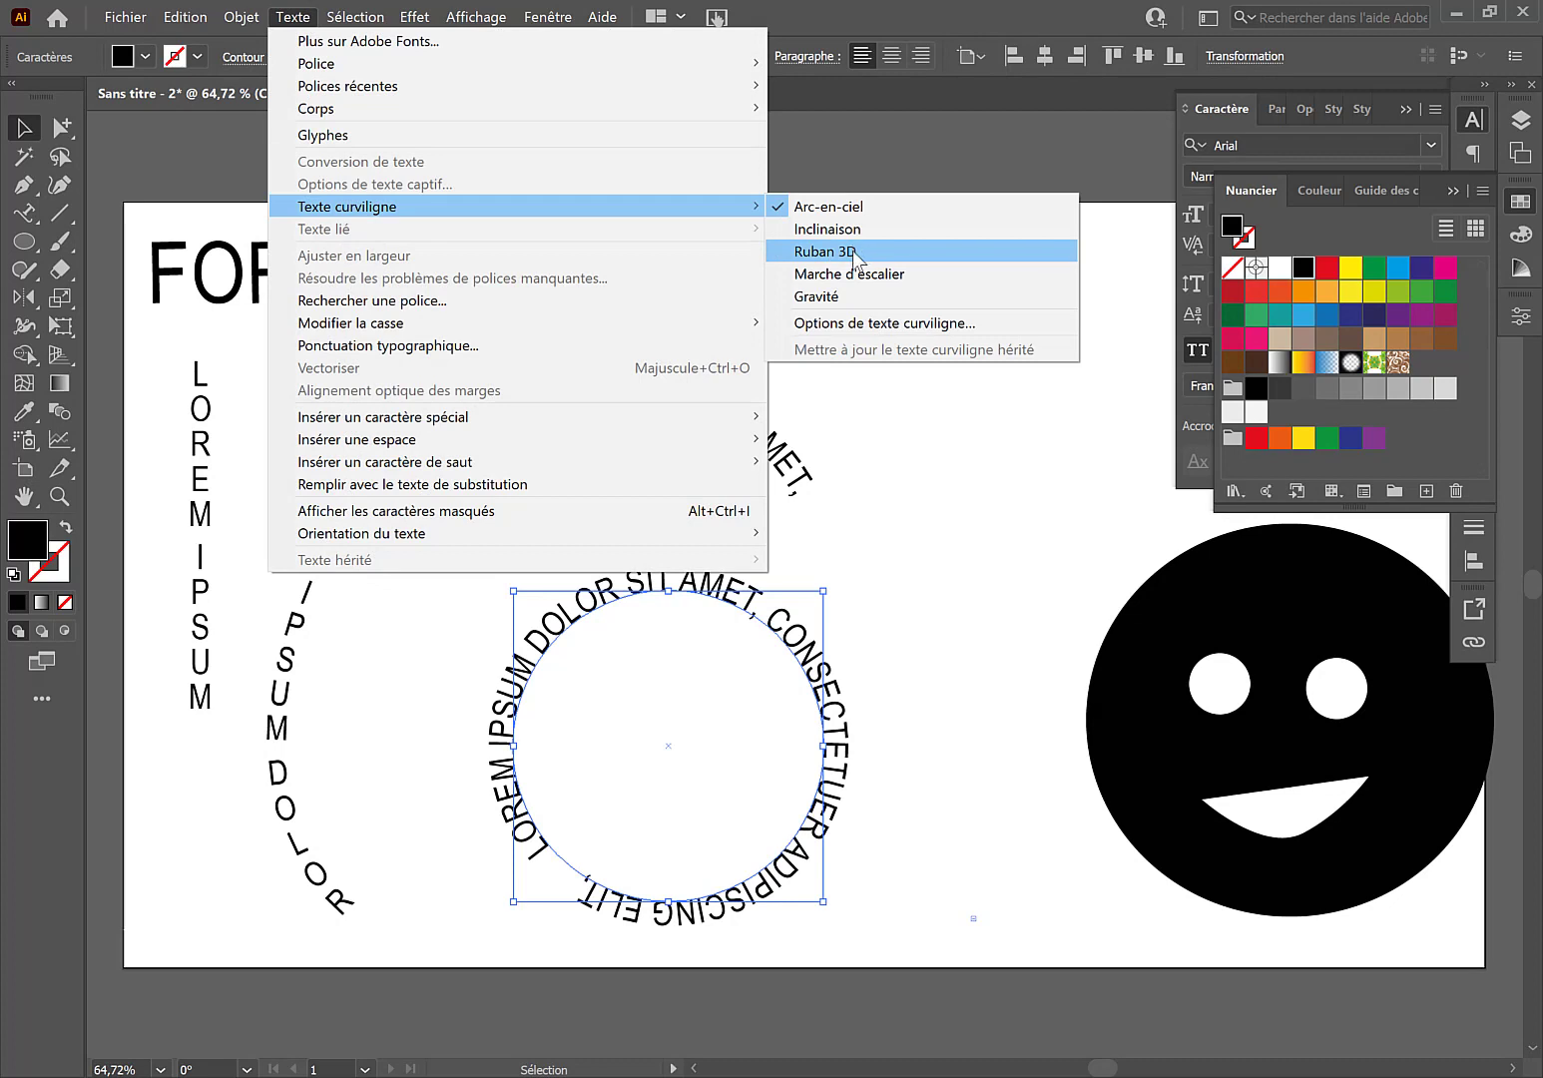
click(824, 250)
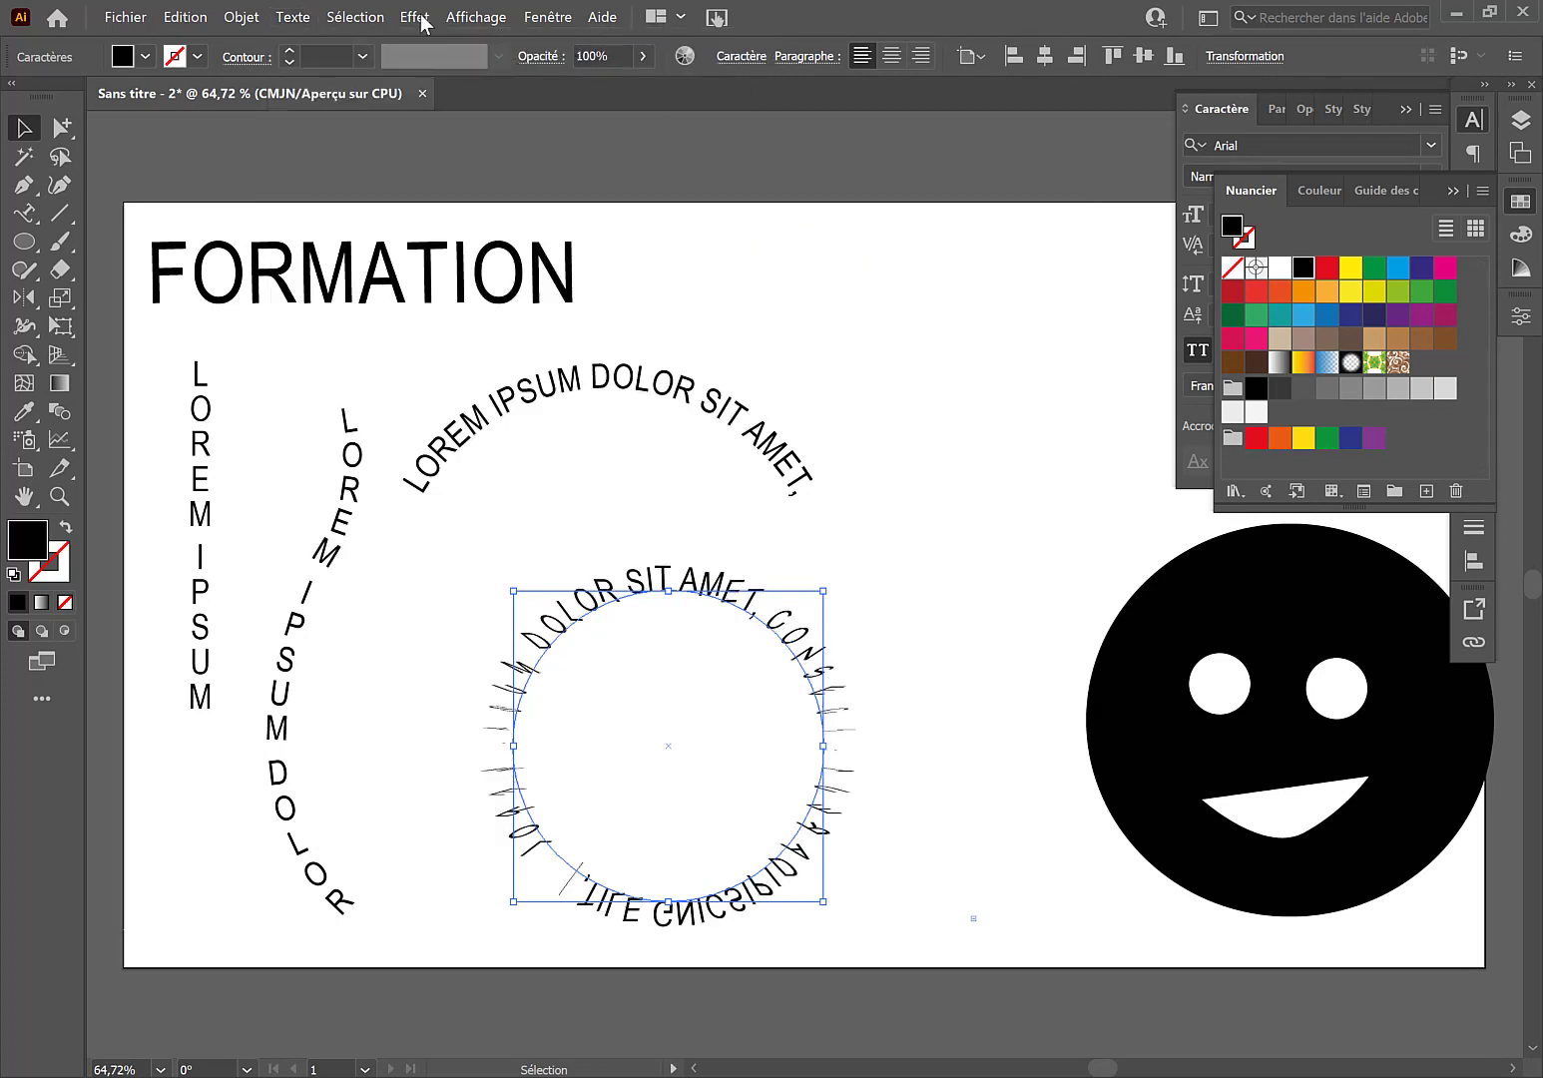
Step: Apply the Marche d'escalier path text effect to the circular text in place of the Ruban 3D effect
click(300, 18)
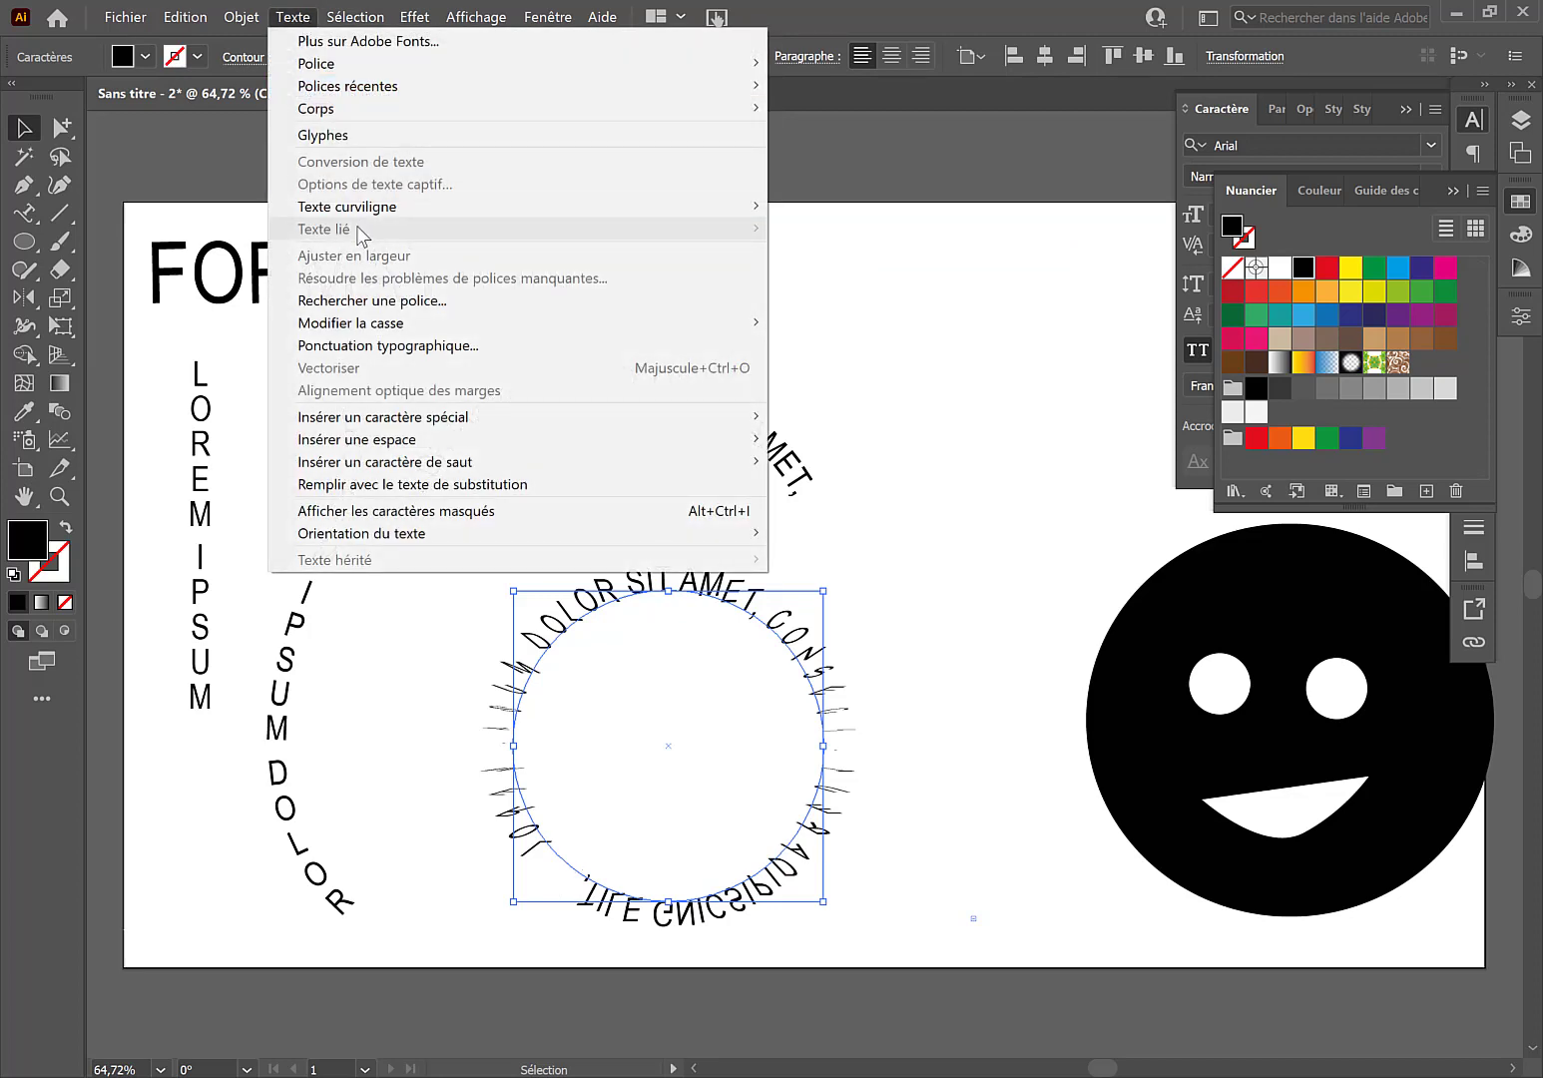
mouse_move(359, 208)
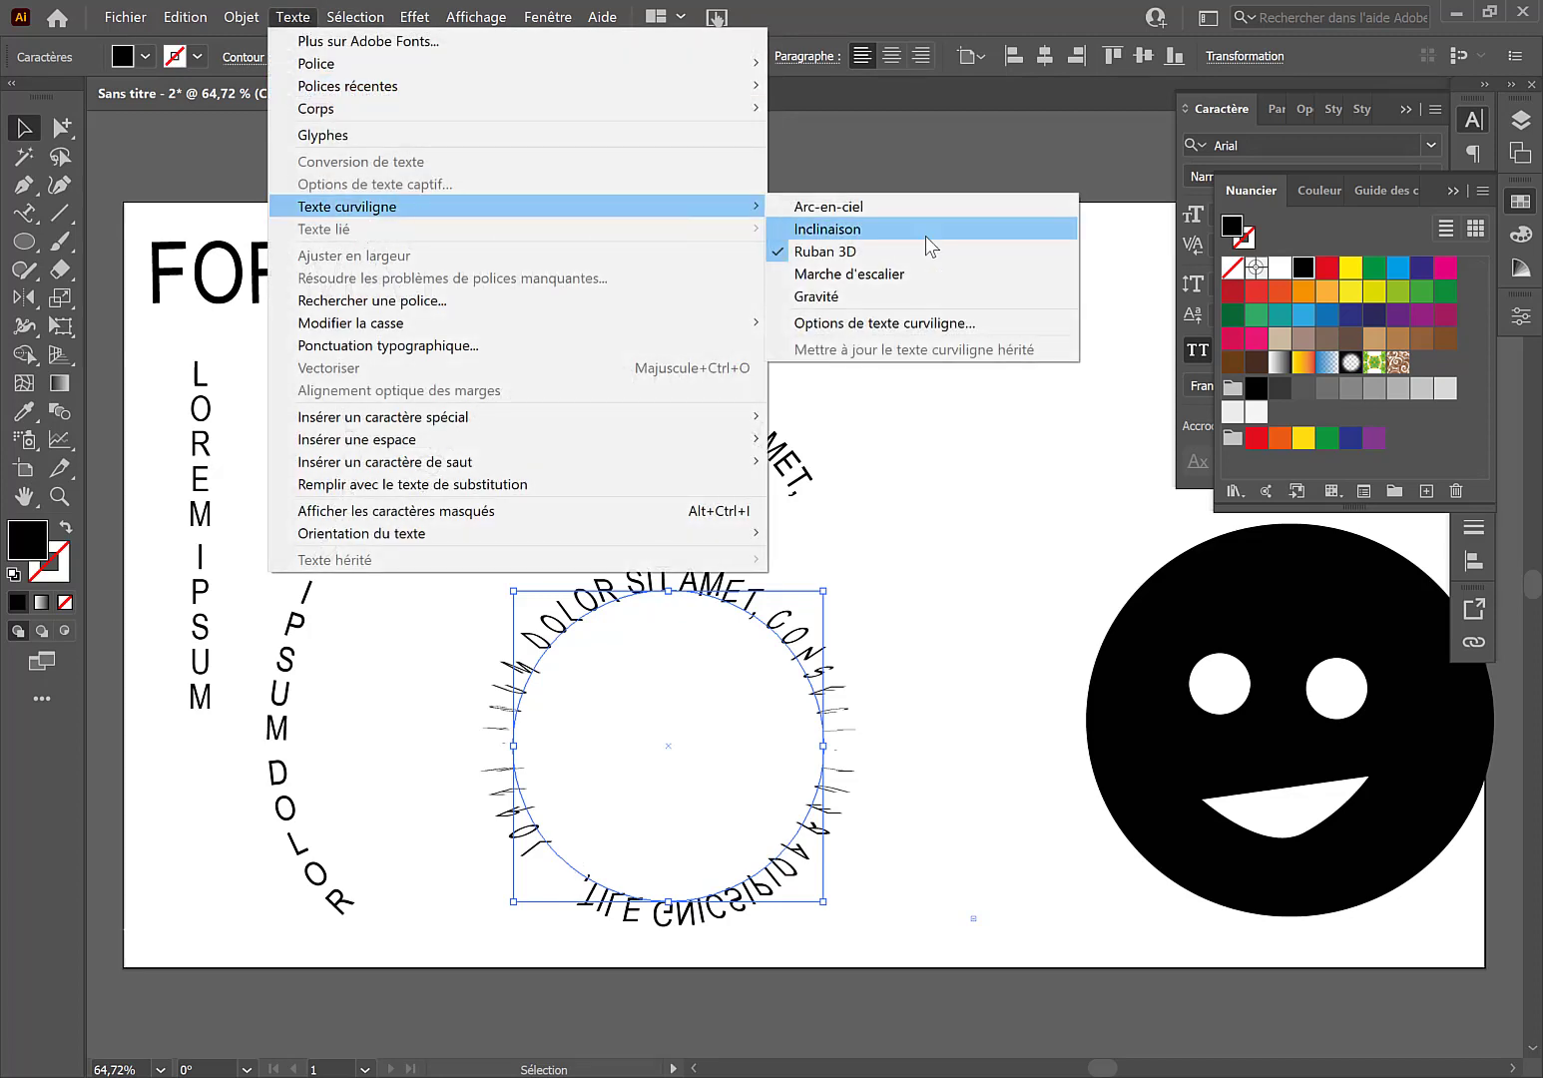
click(955, 282)
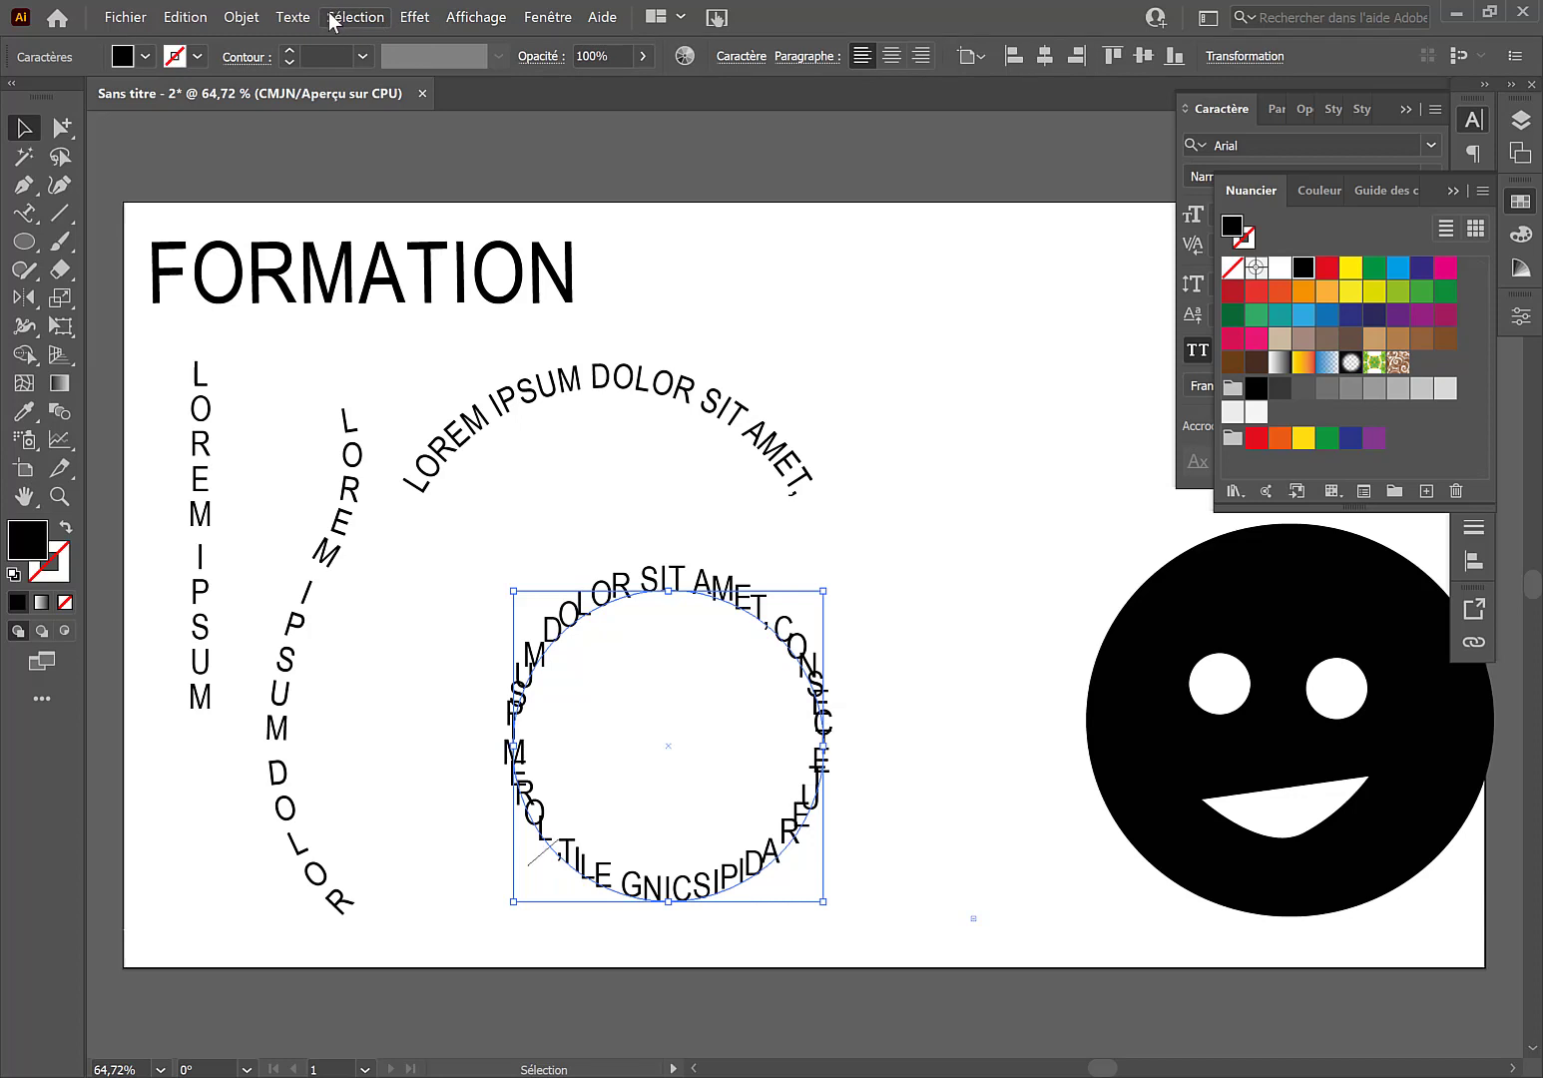
Step: Switch the circular text's path text effect to Gravité
click(293, 17)
mouse_move(345, 207)
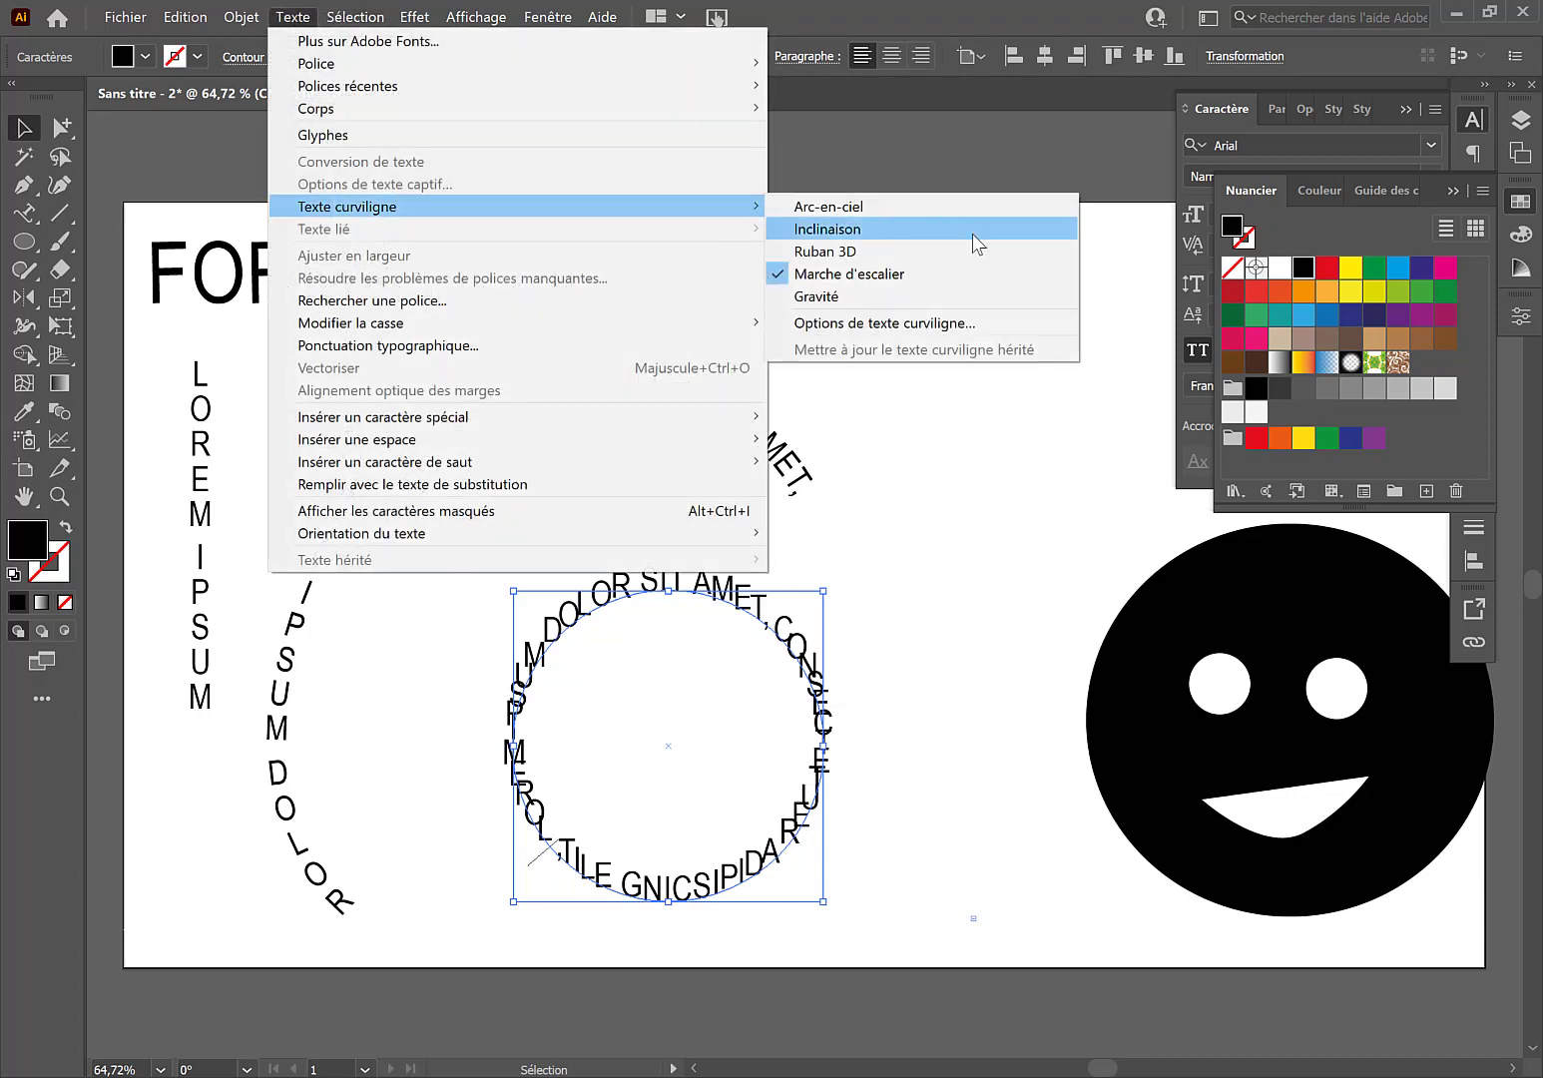
click(953, 297)
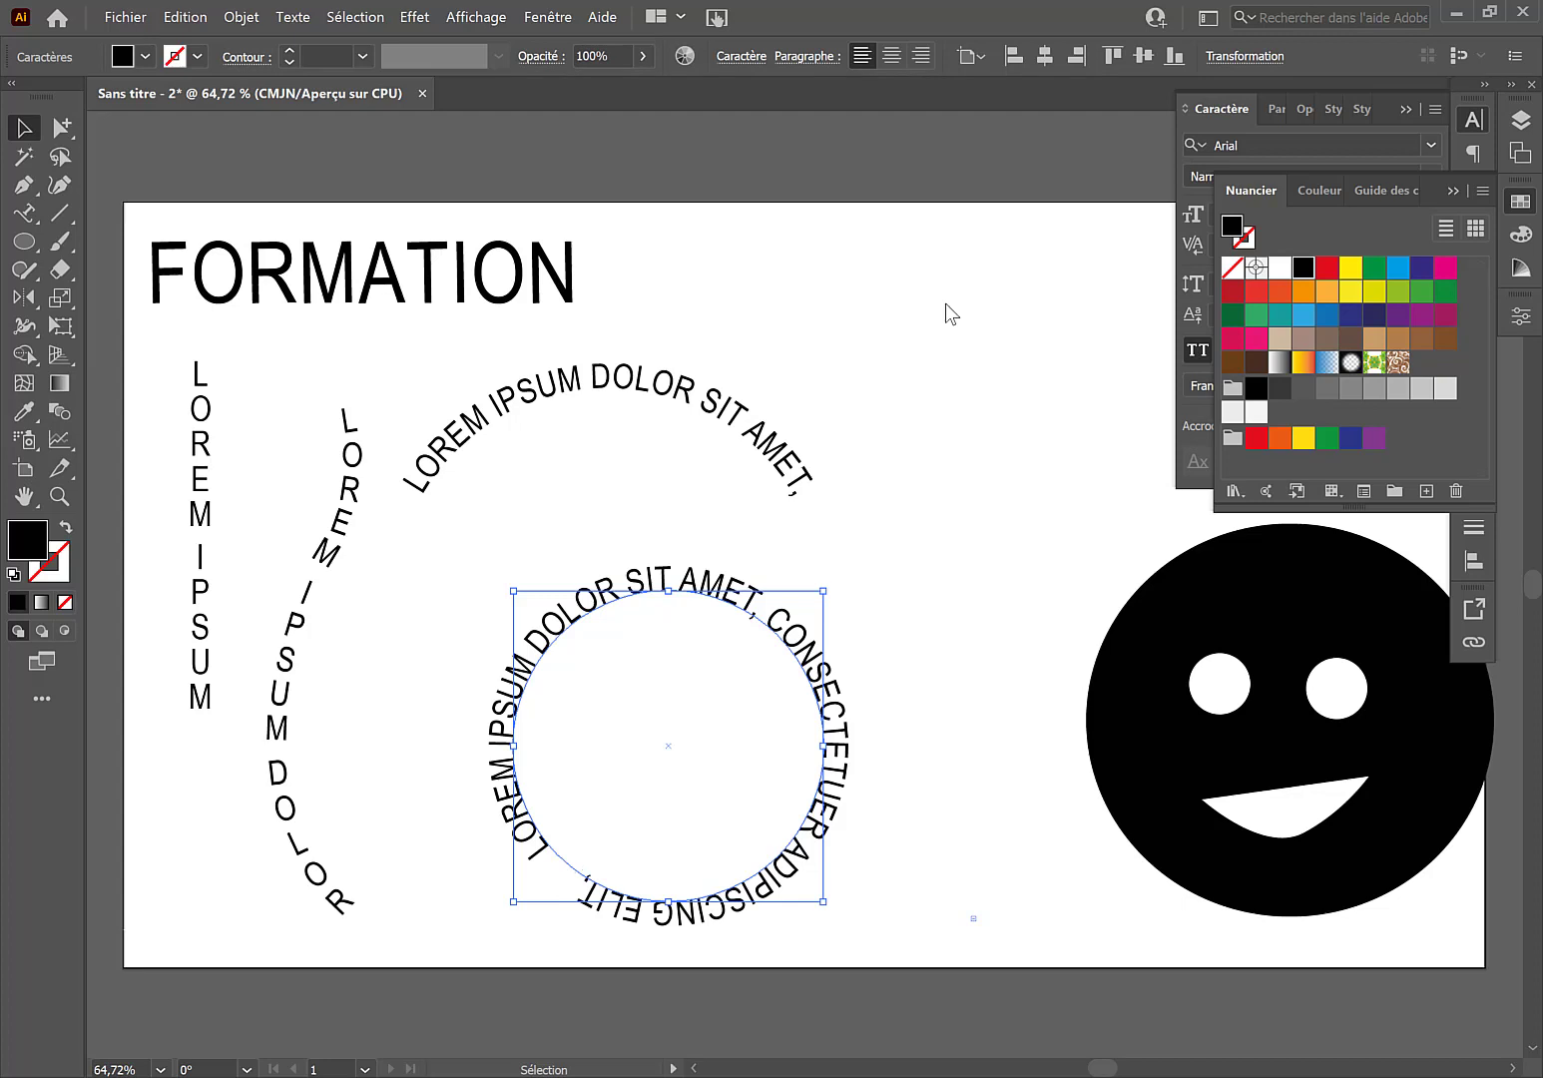
Step: In the path text options of the circular text, align it to the path by Descendante
click(292, 17)
mouse_move(330, 206)
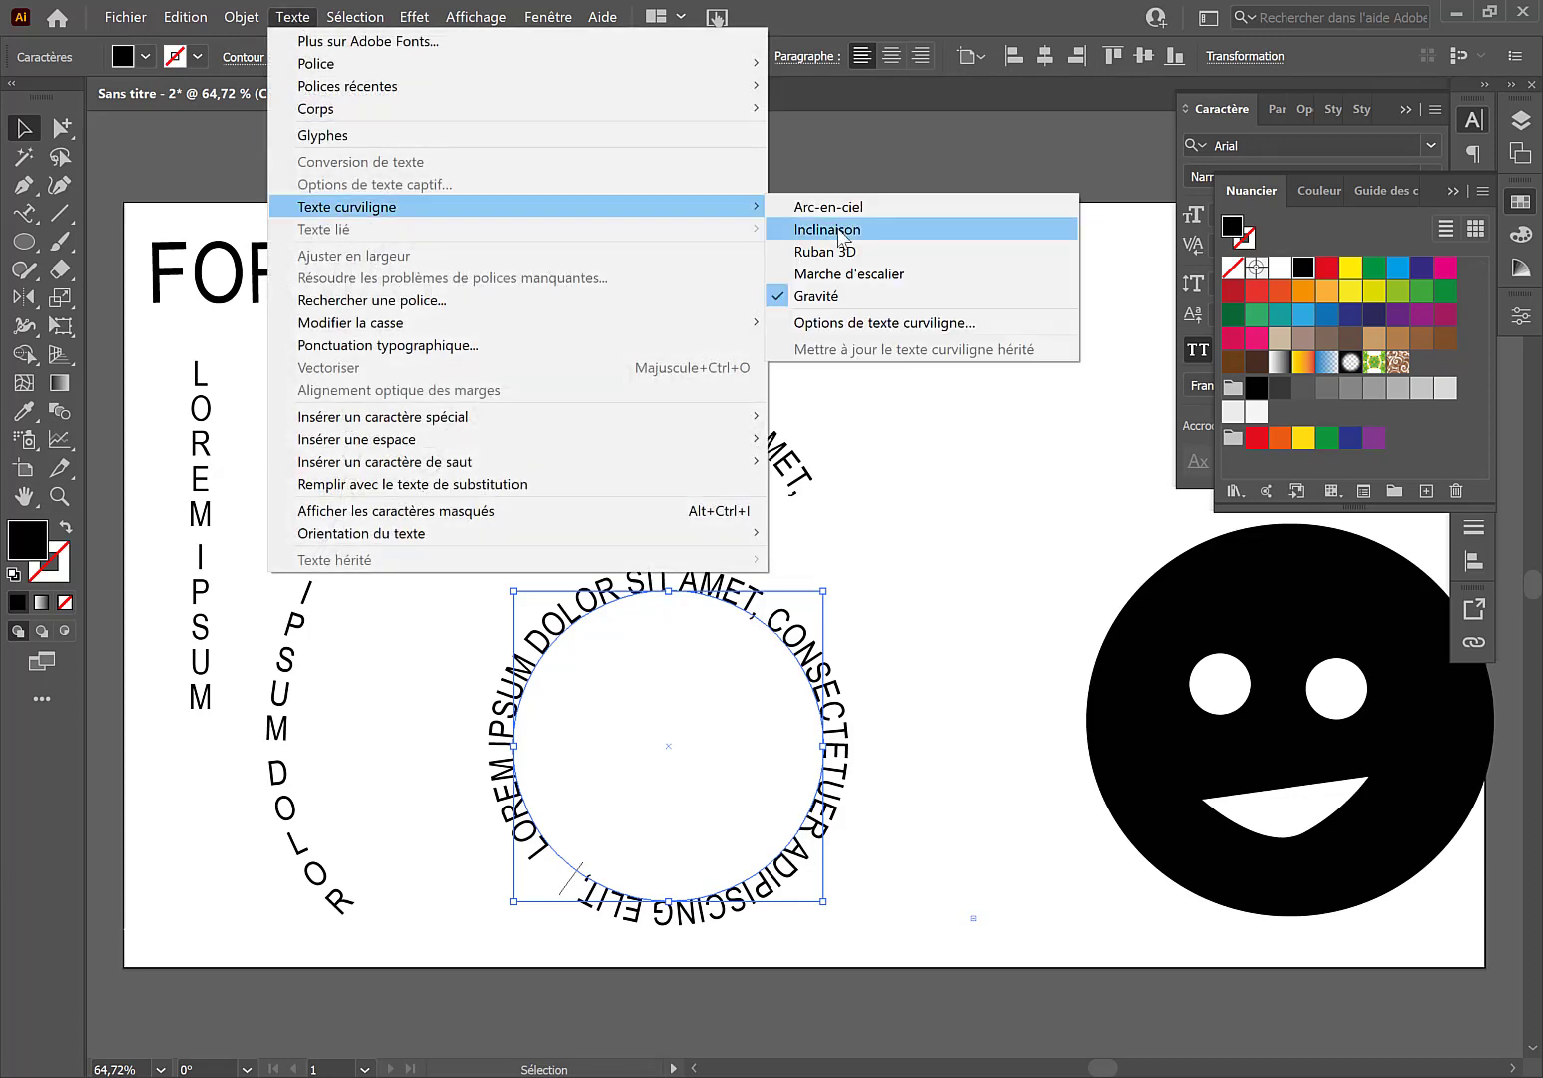
click(839, 323)
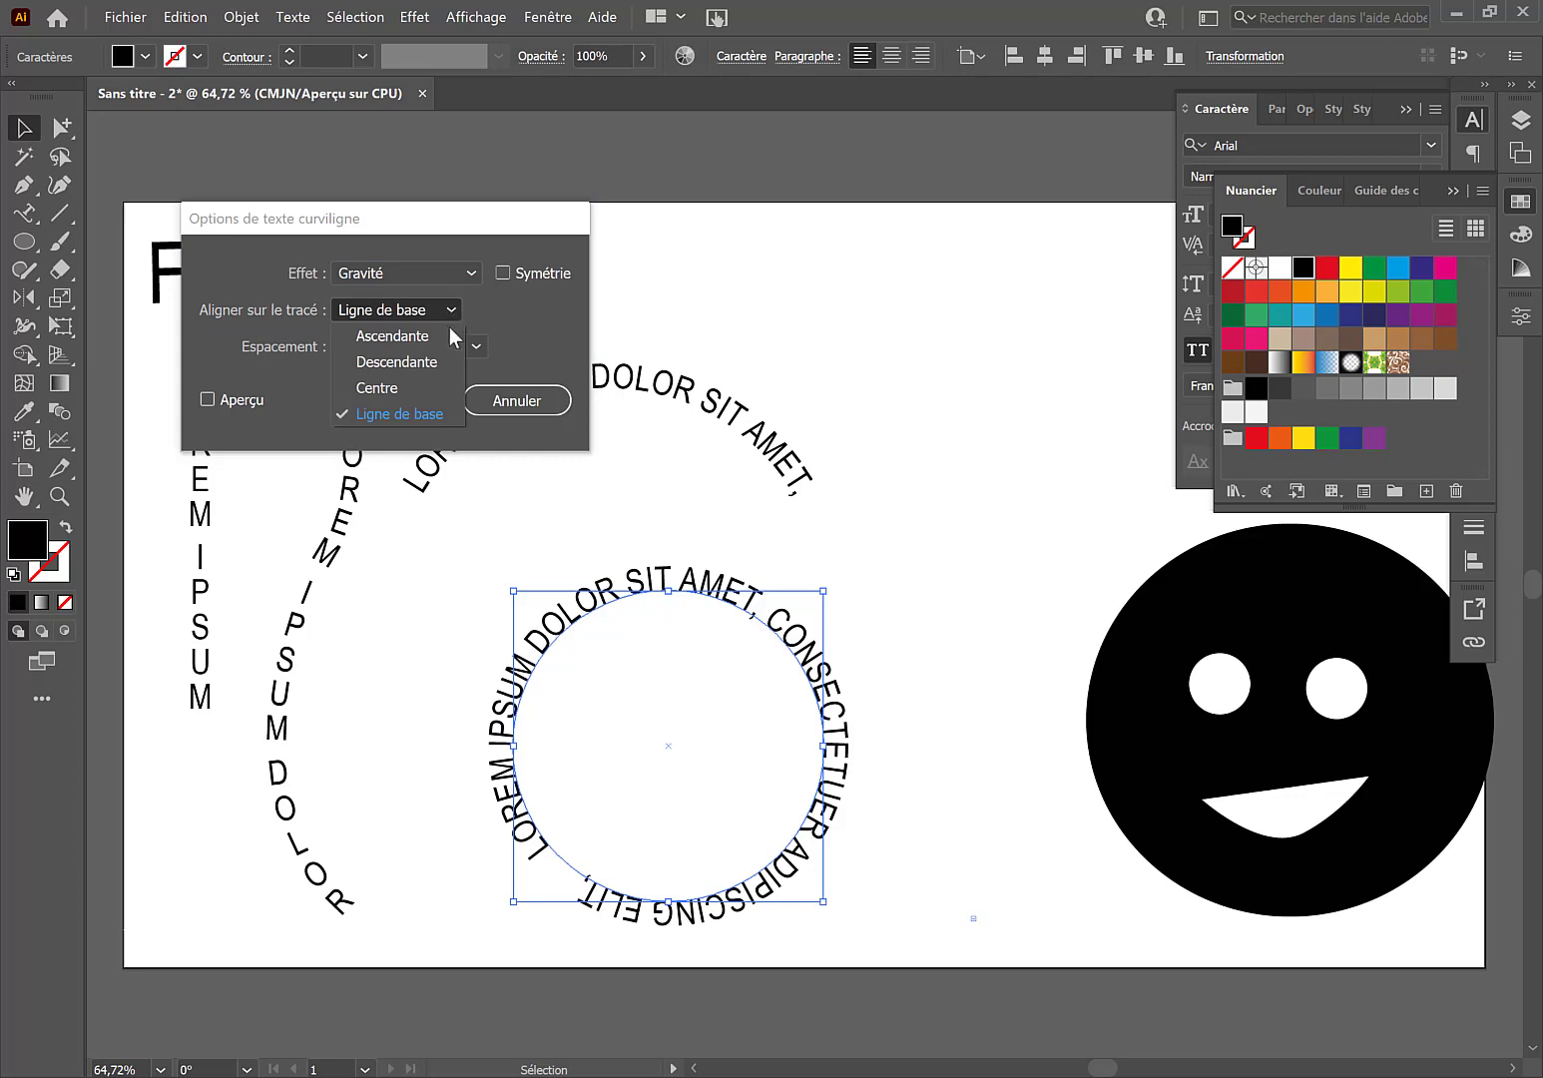
click(438, 361)
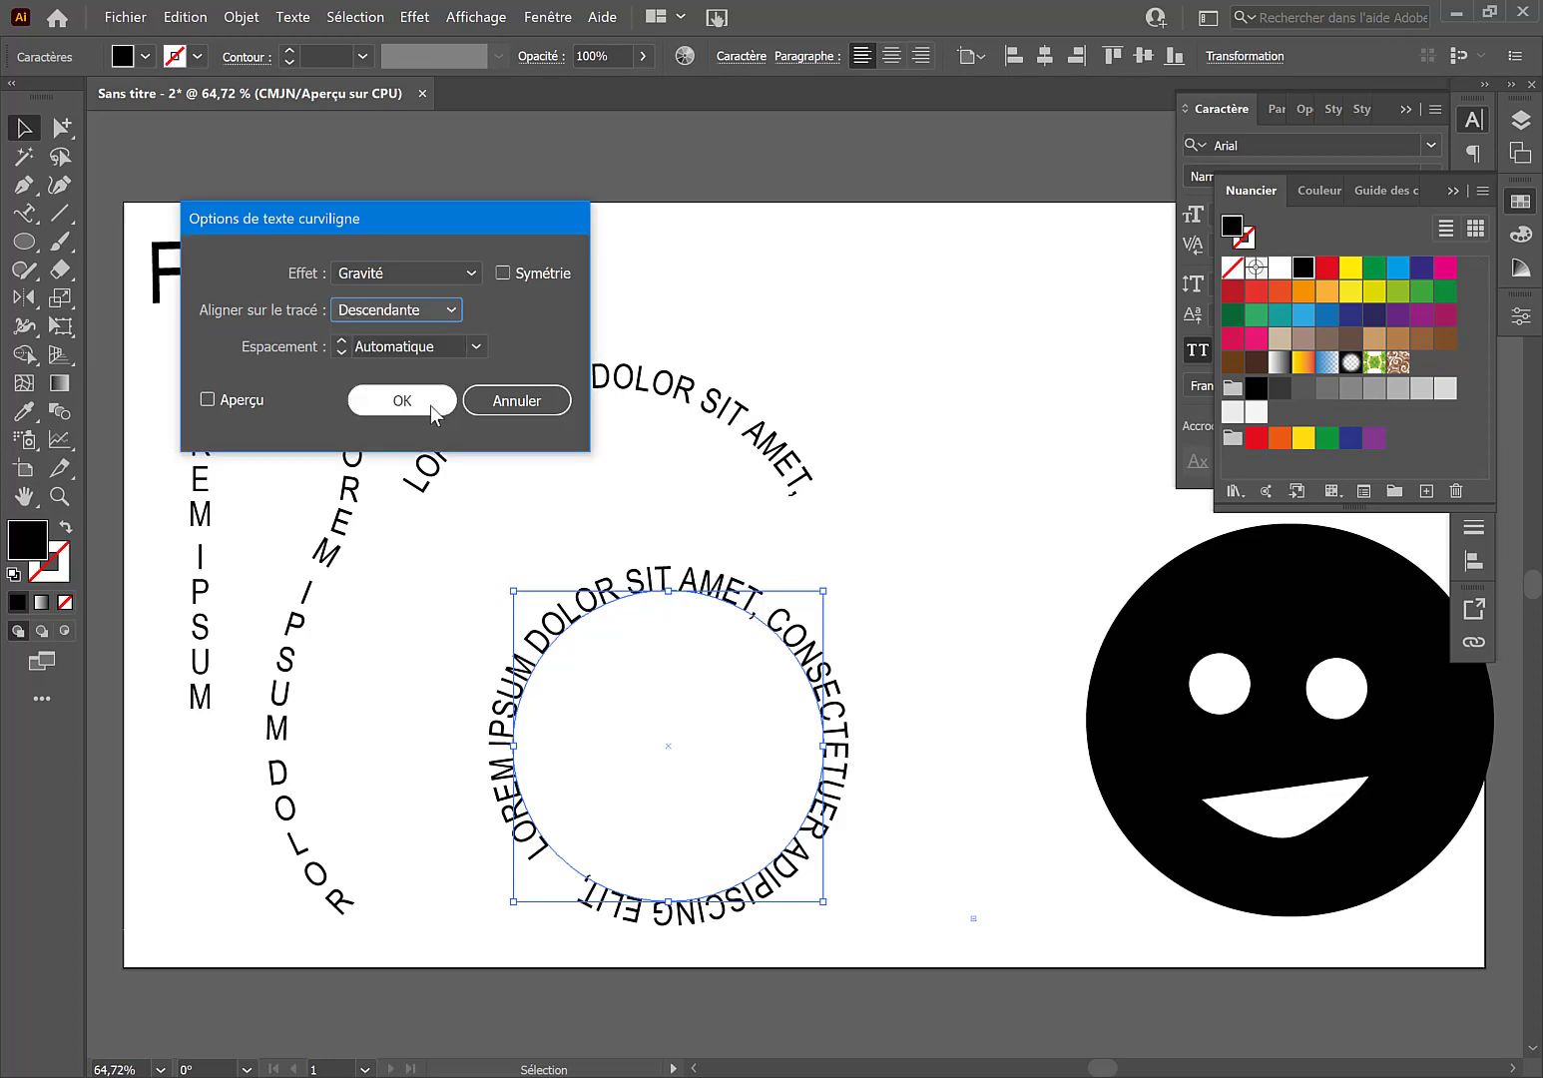
click(429, 401)
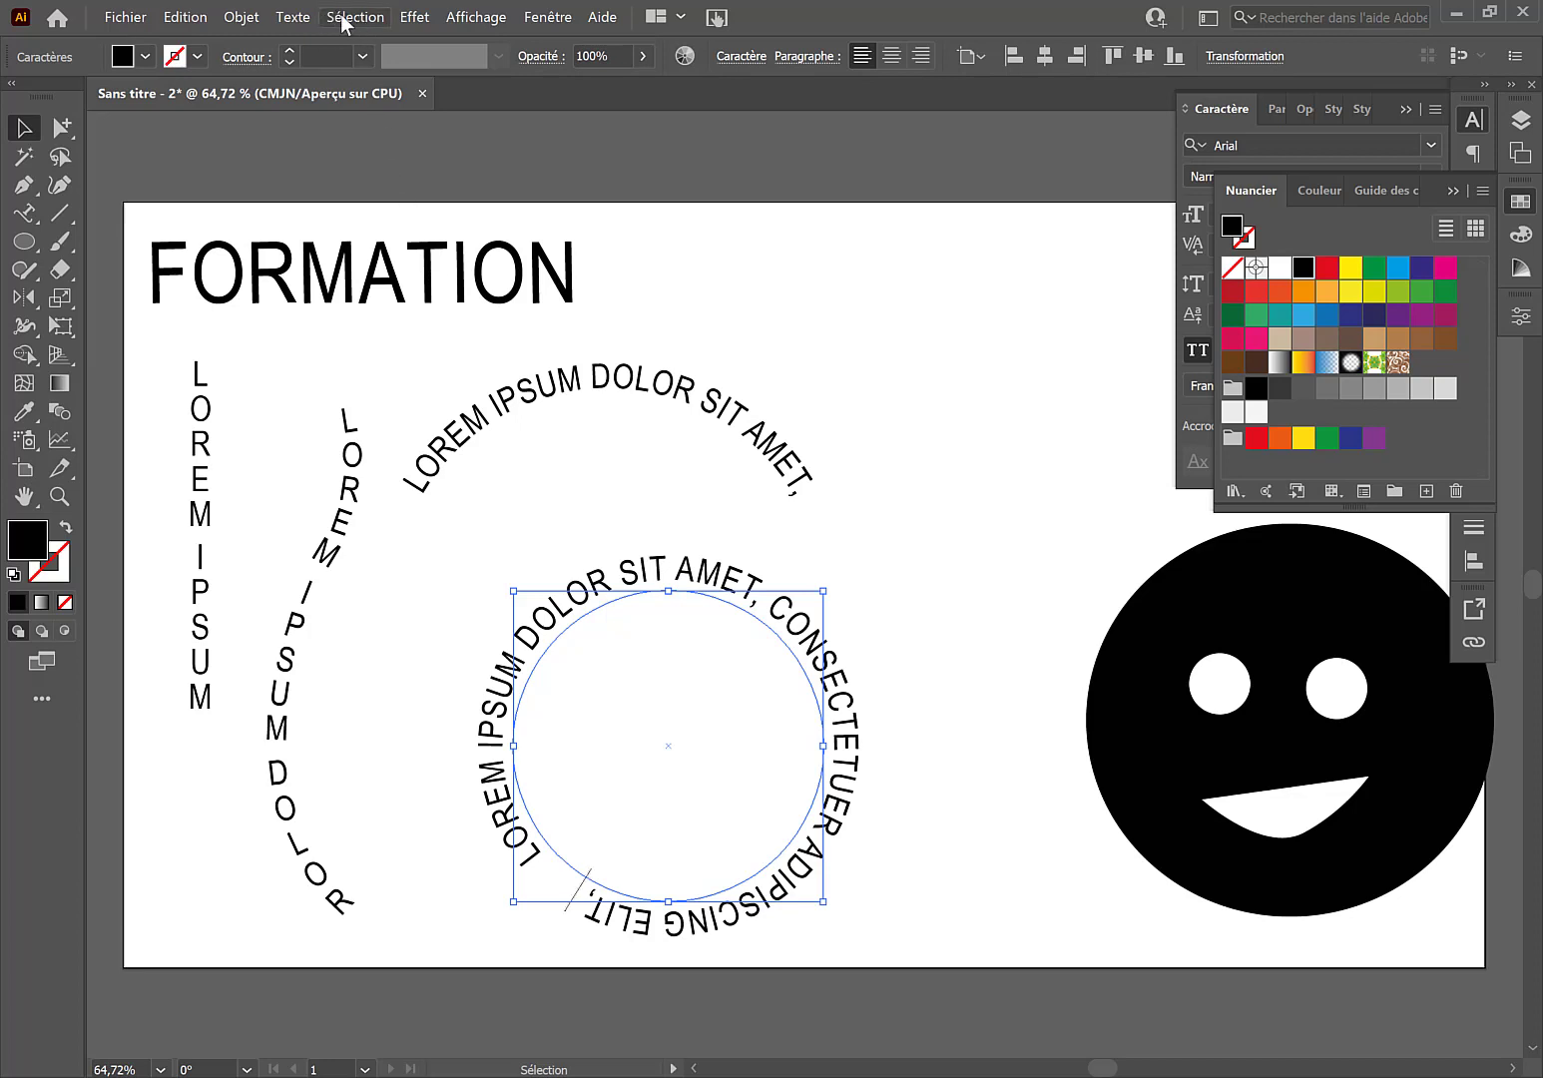
Step: Change the circular text's alignment to the path to Centre in the path text options
click(292, 18)
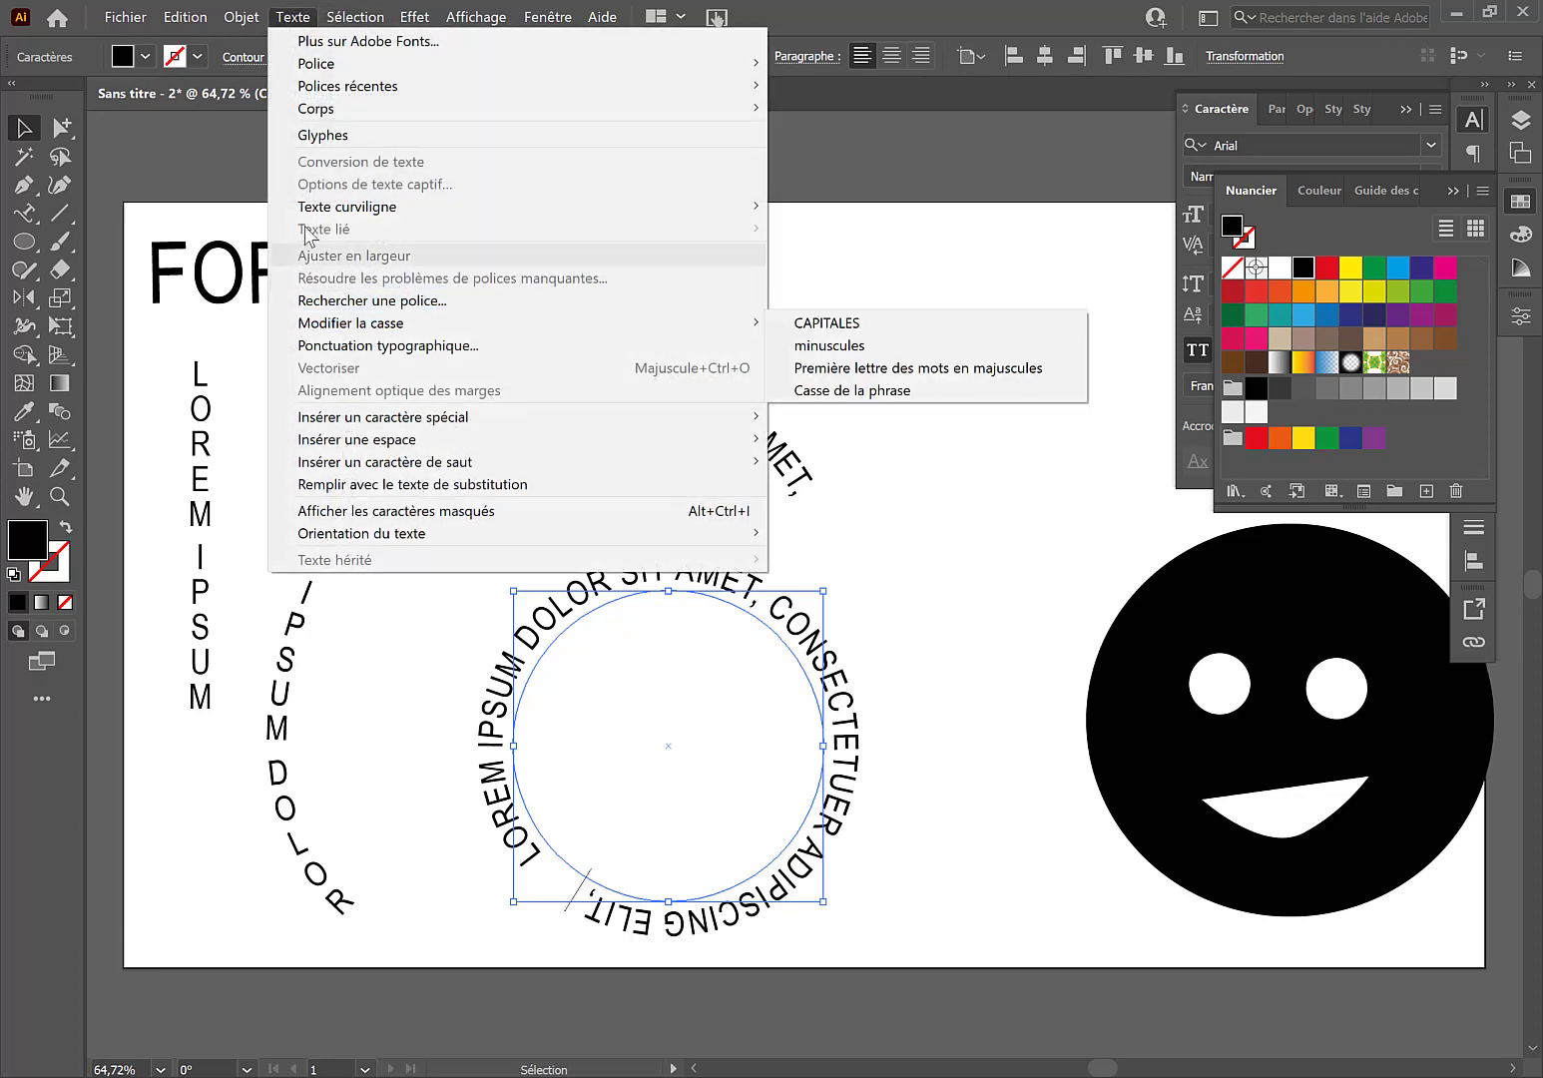
mouse_move(310, 216)
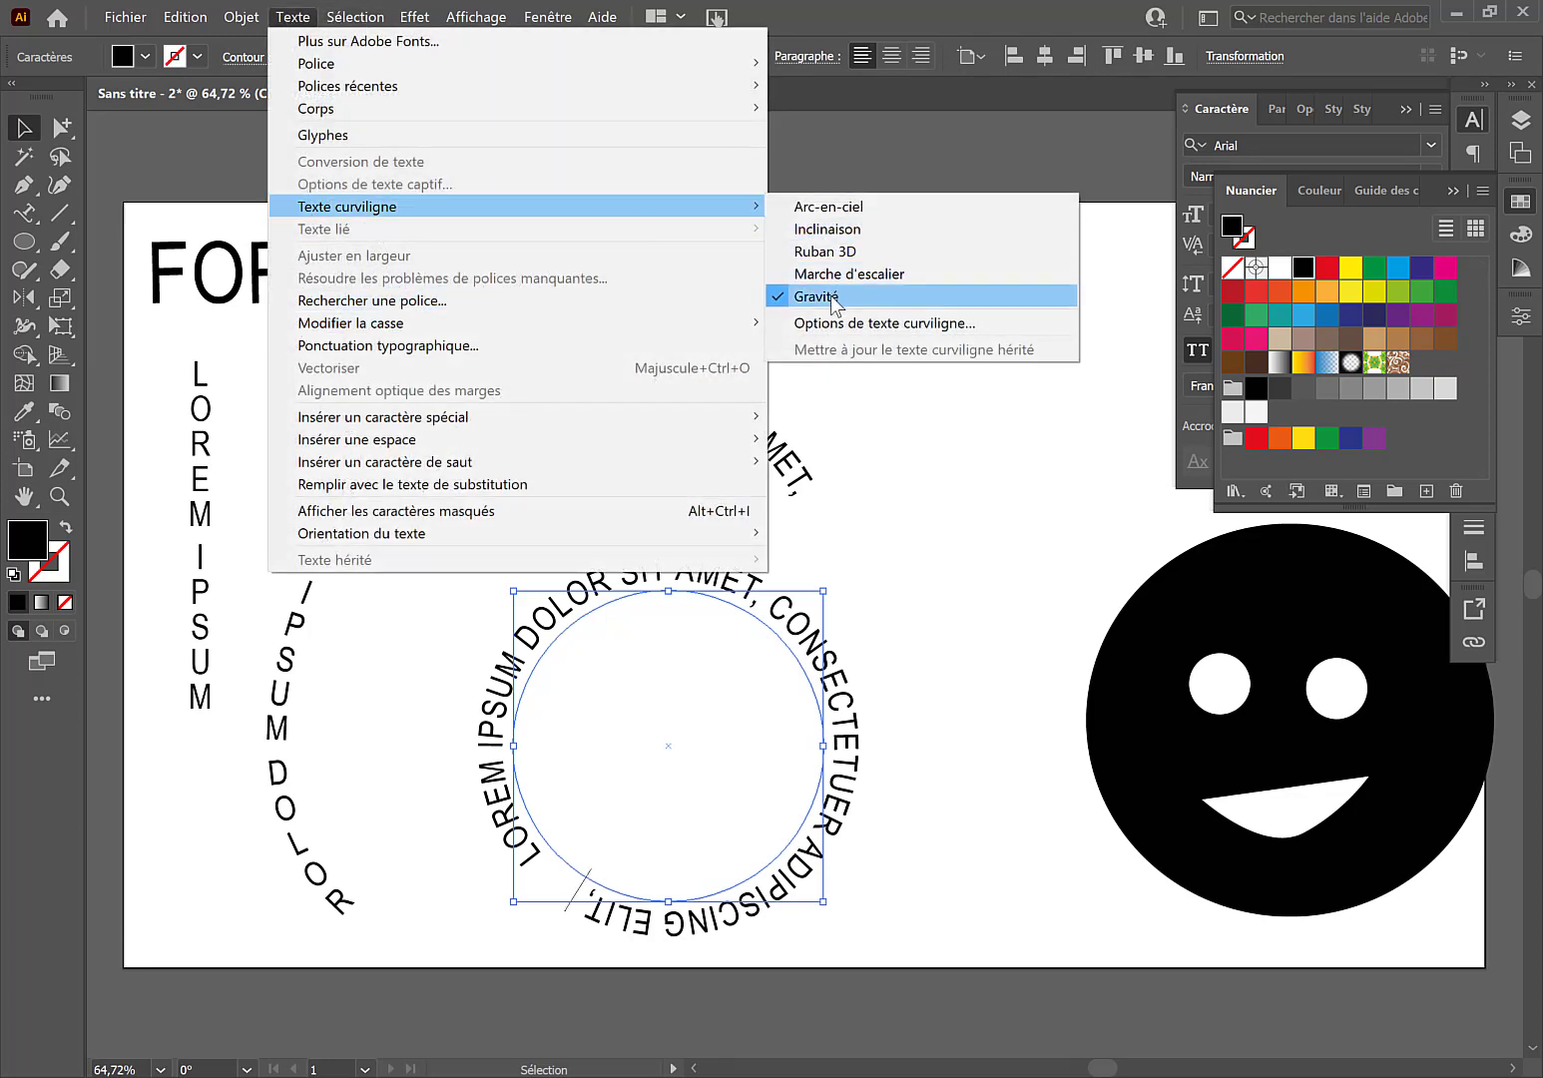
click(834, 322)
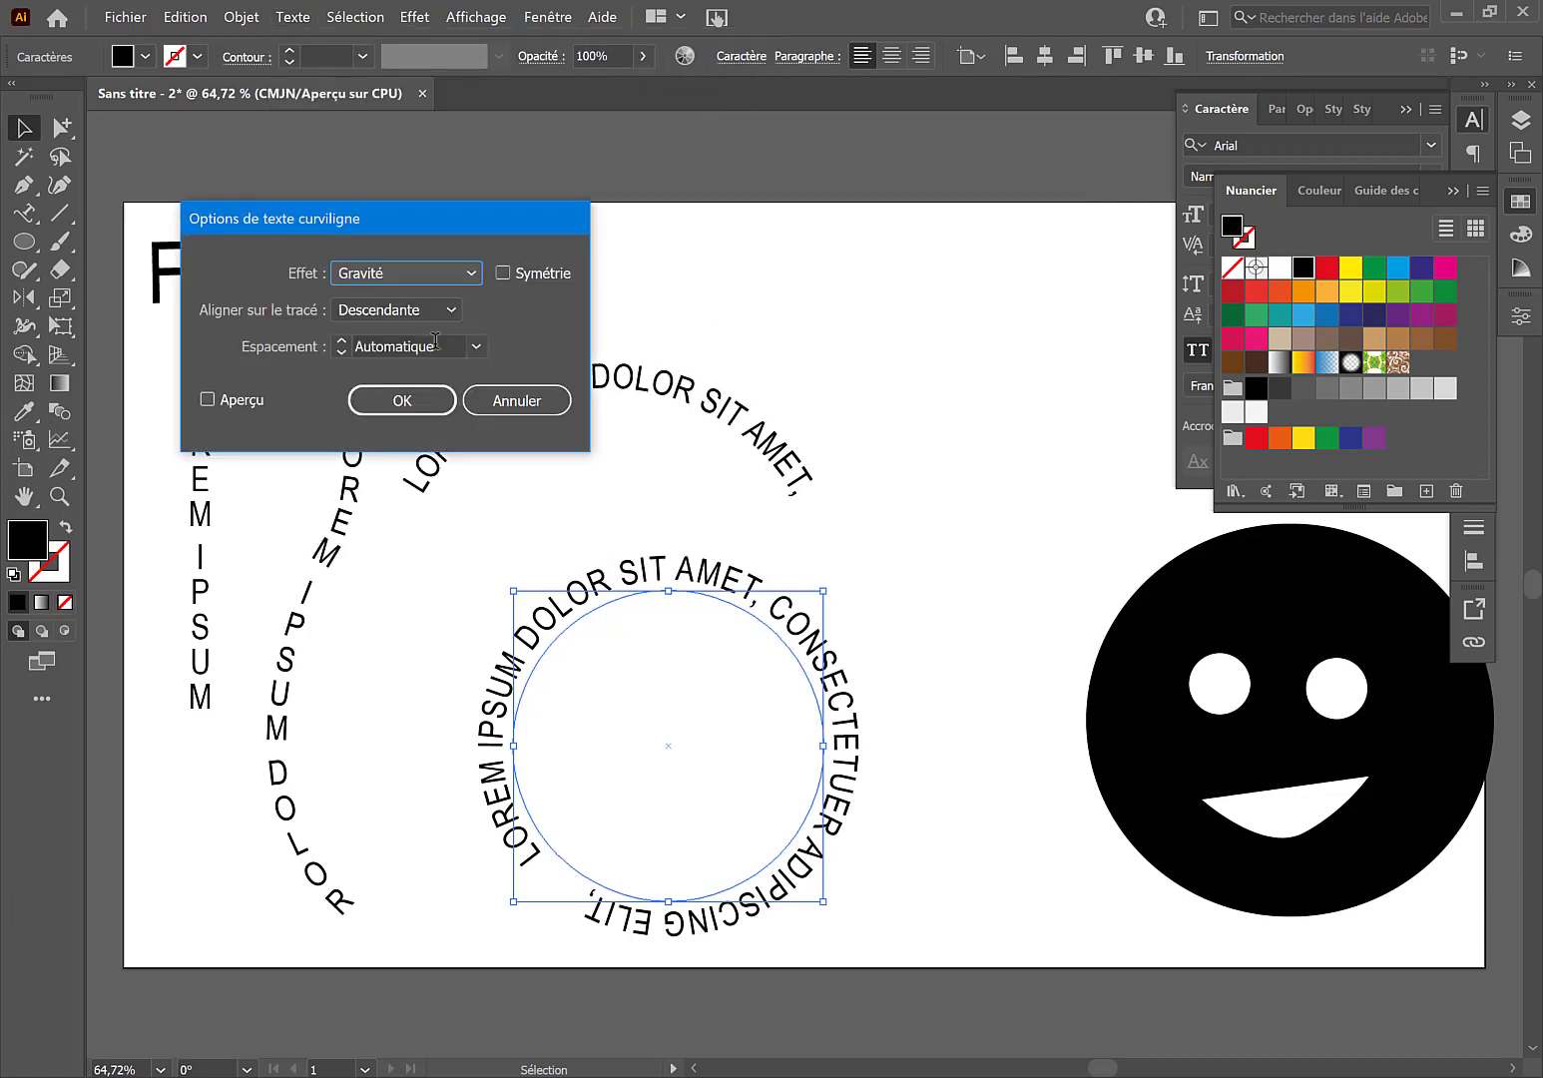
click(445, 314)
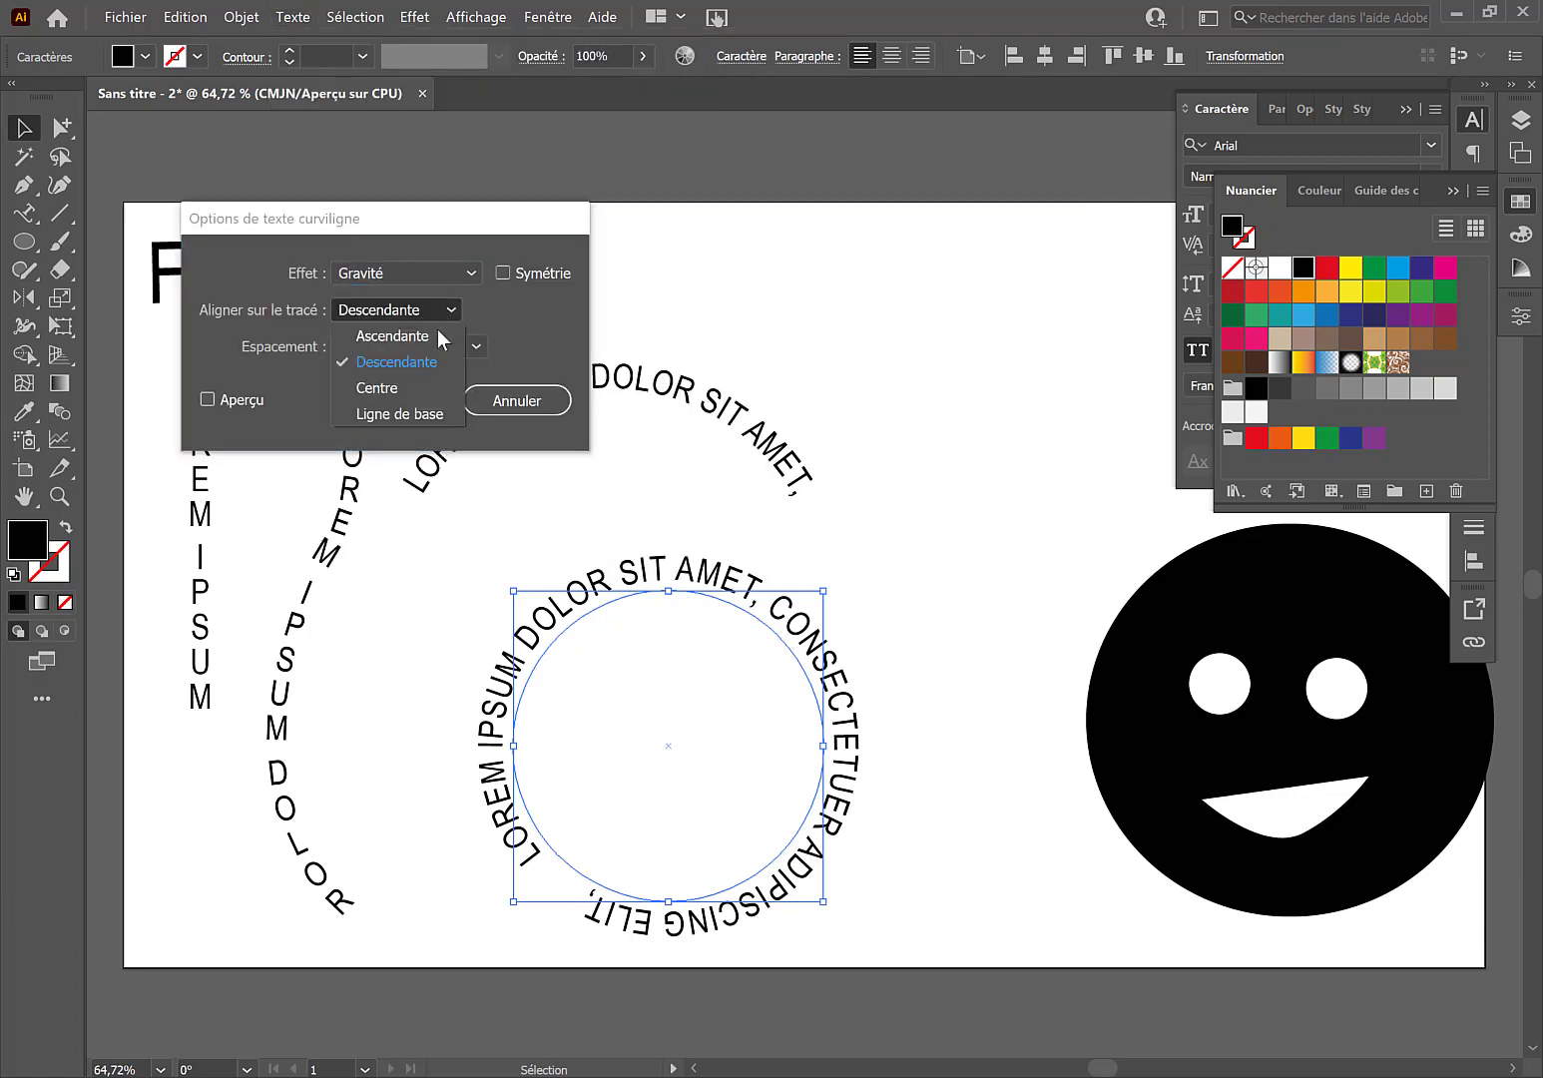
click(400, 388)
click(402, 400)
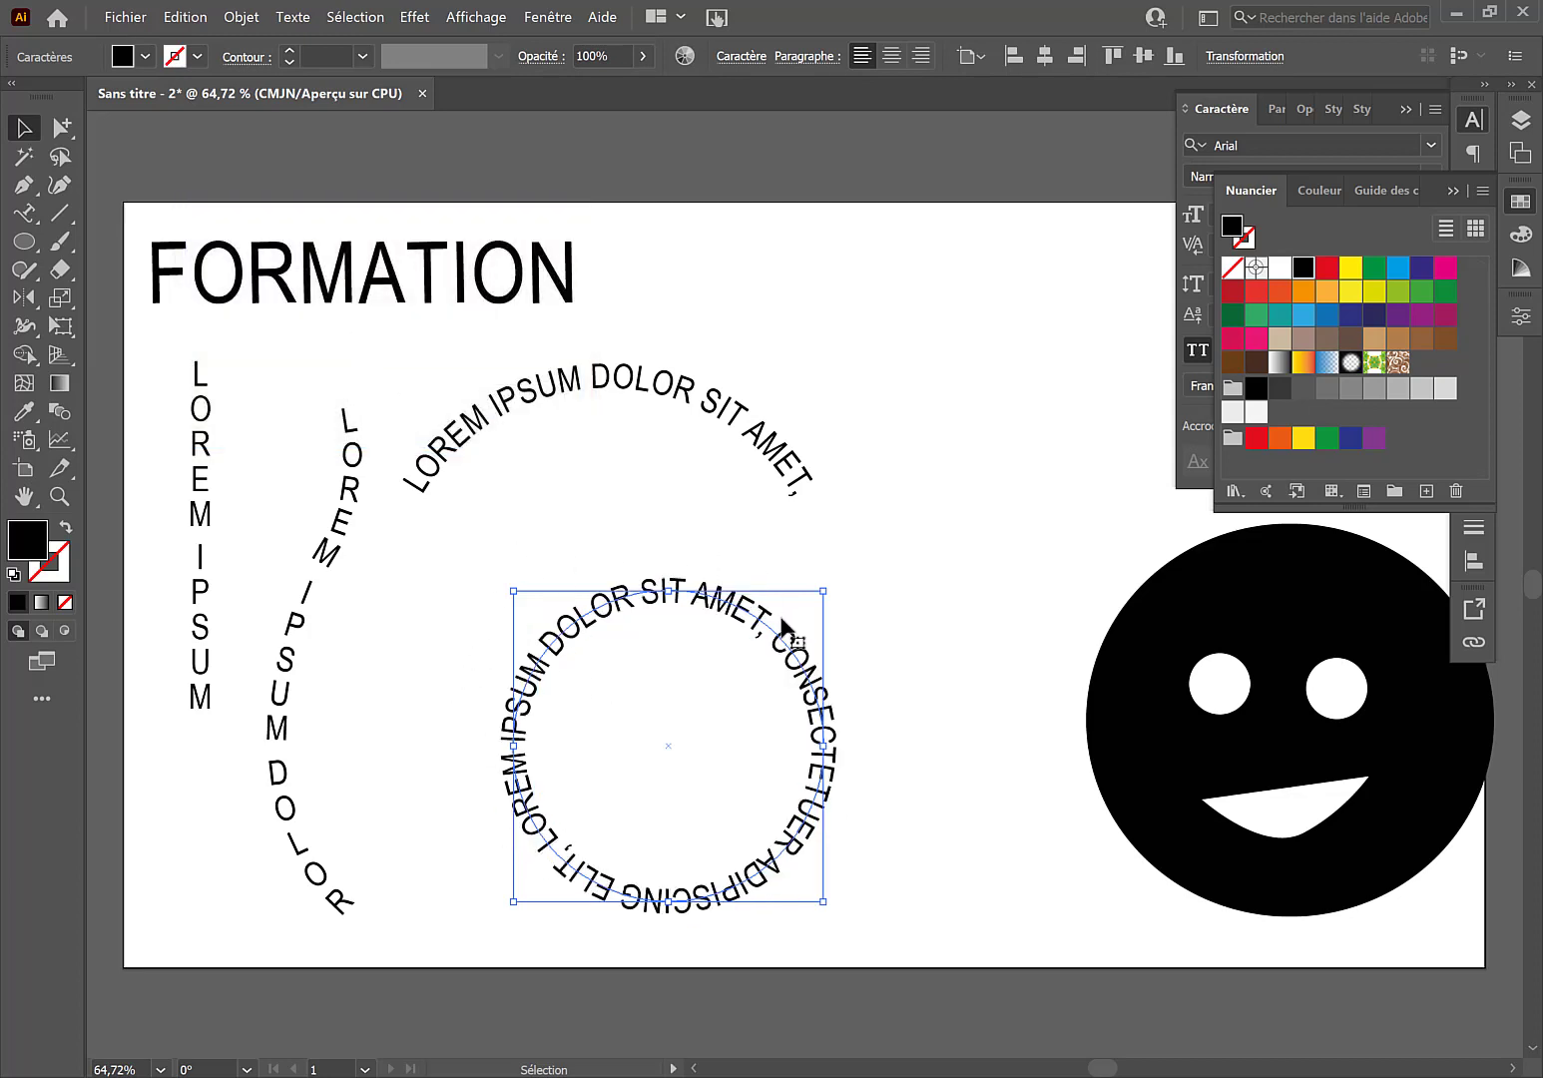
Step: Set the circular text's path alignment back to Ligne de base in the path text options
click(292, 17)
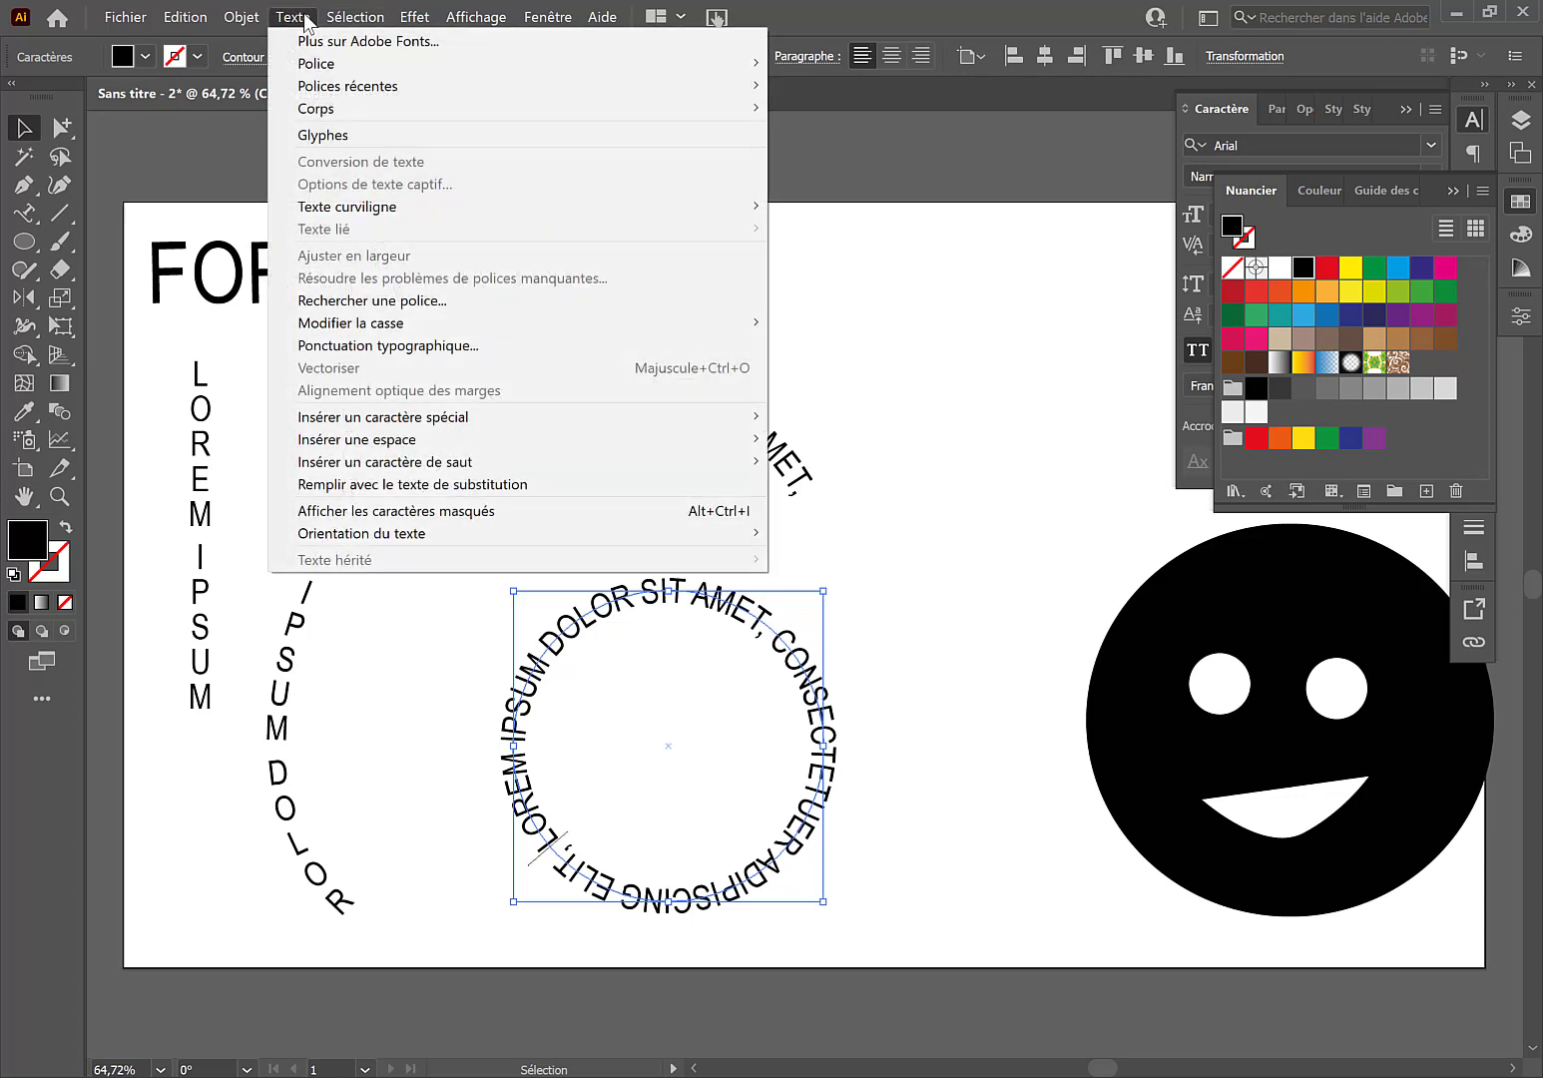
mouse_move(345, 206)
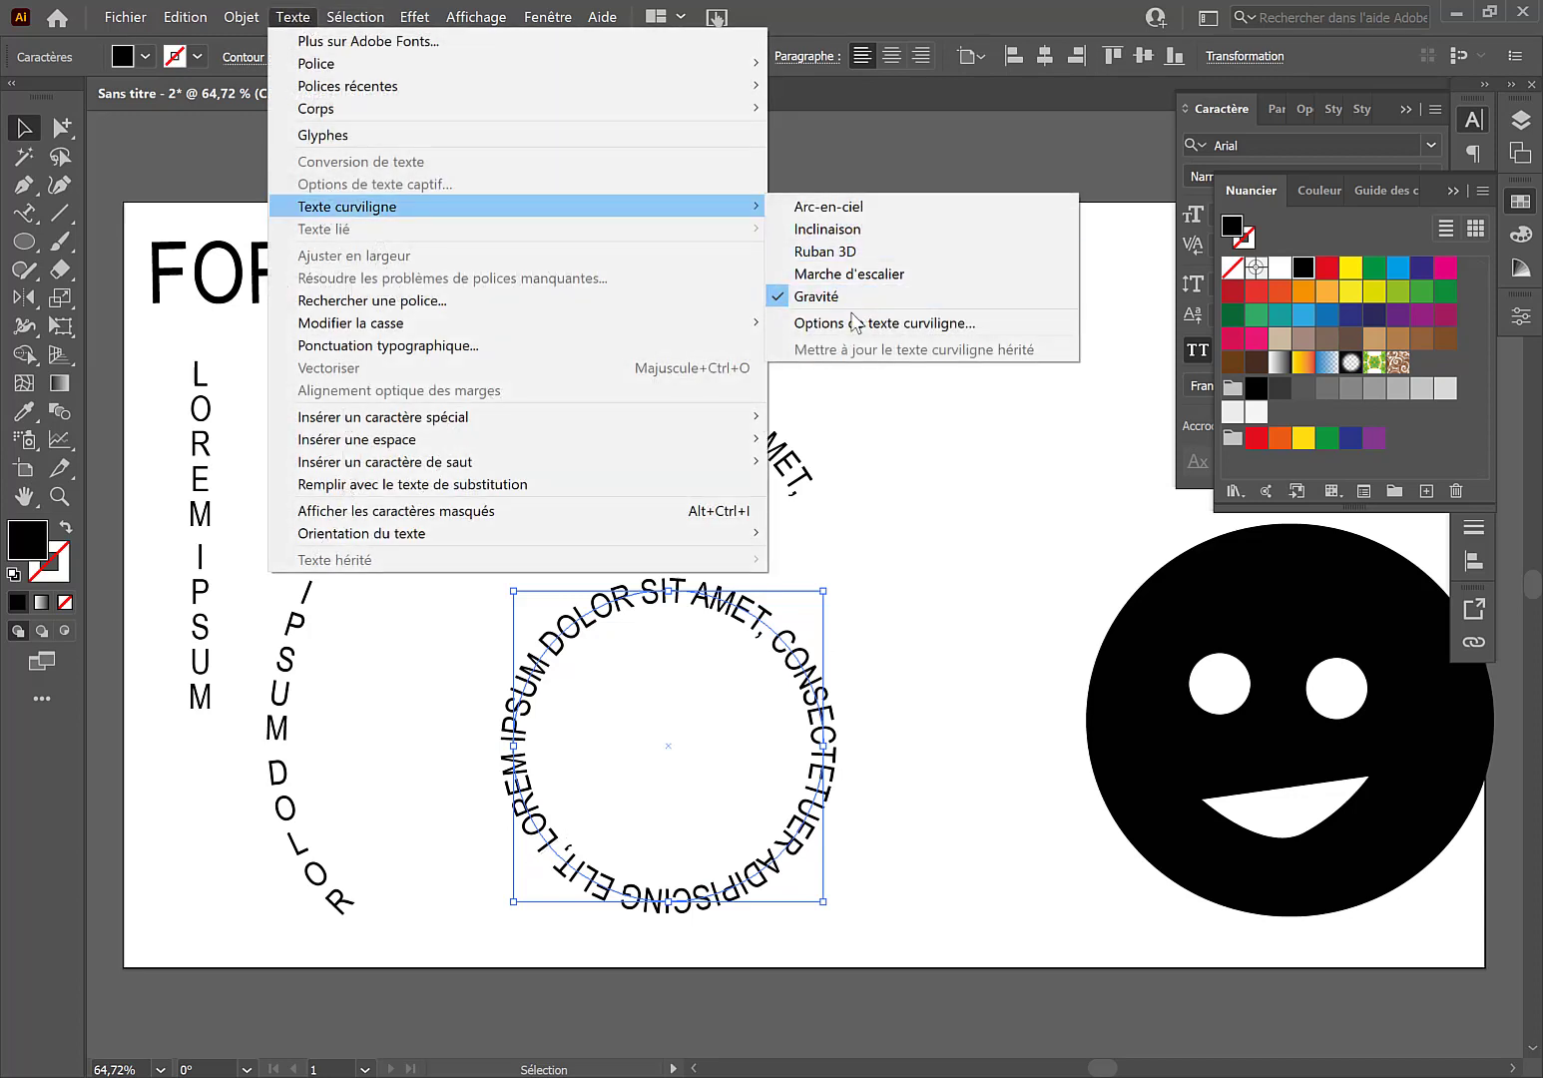
click(870, 323)
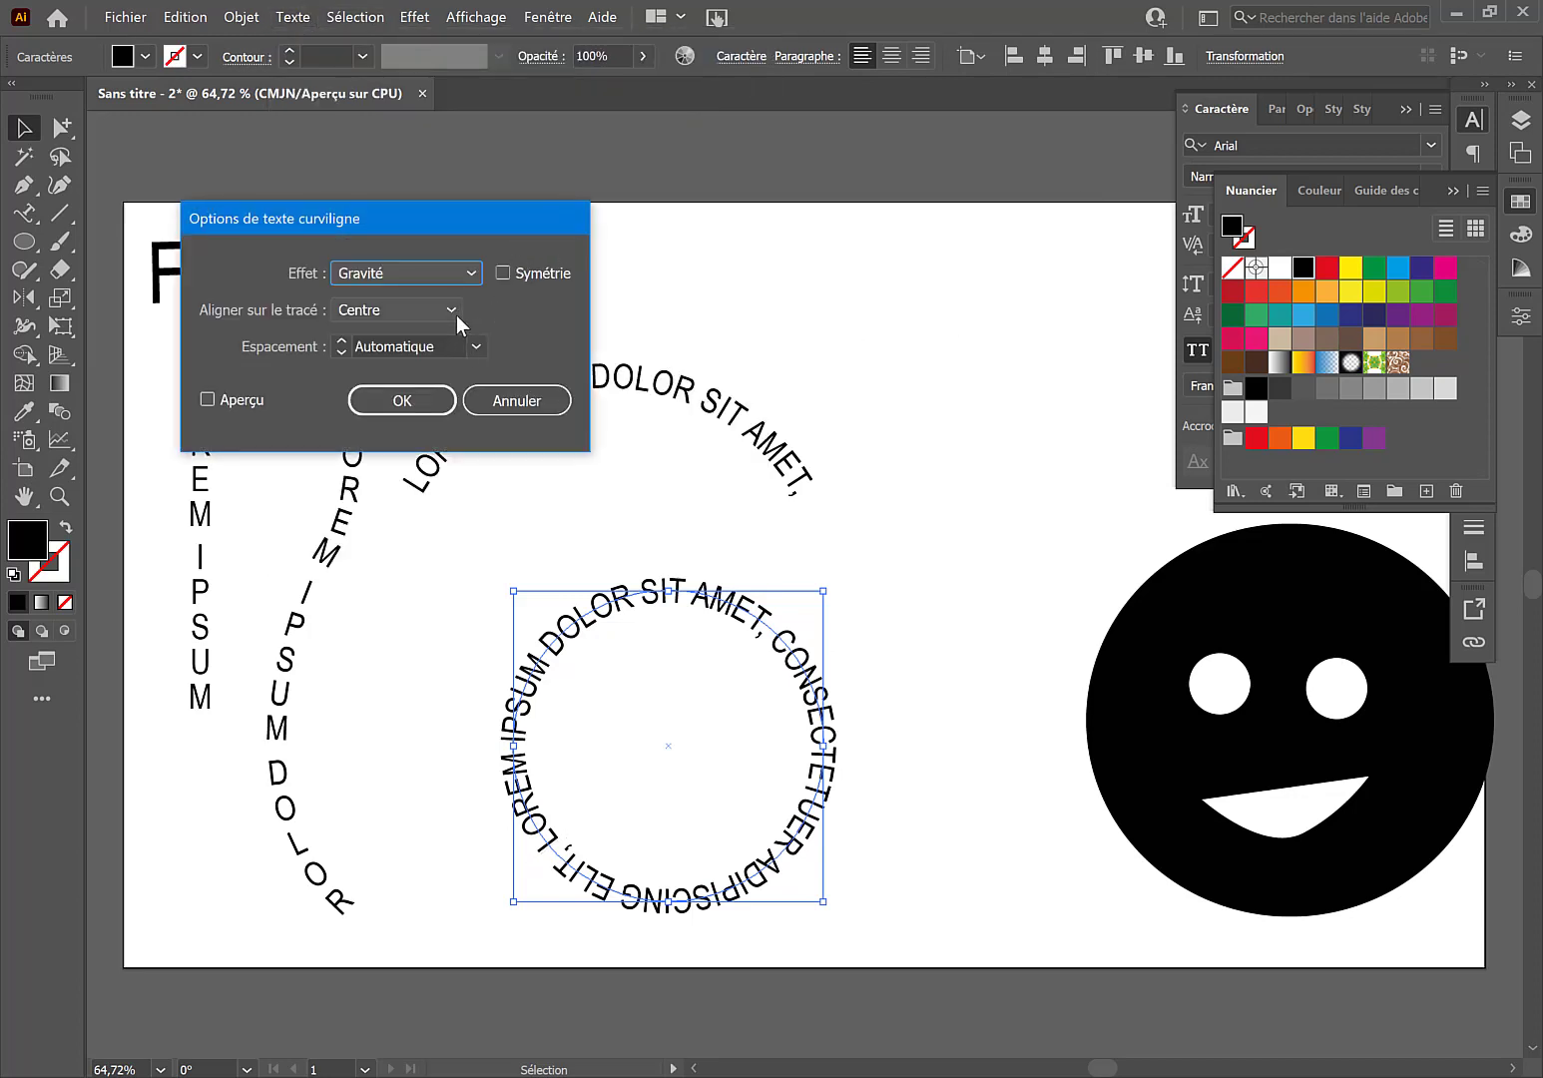
click(454, 314)
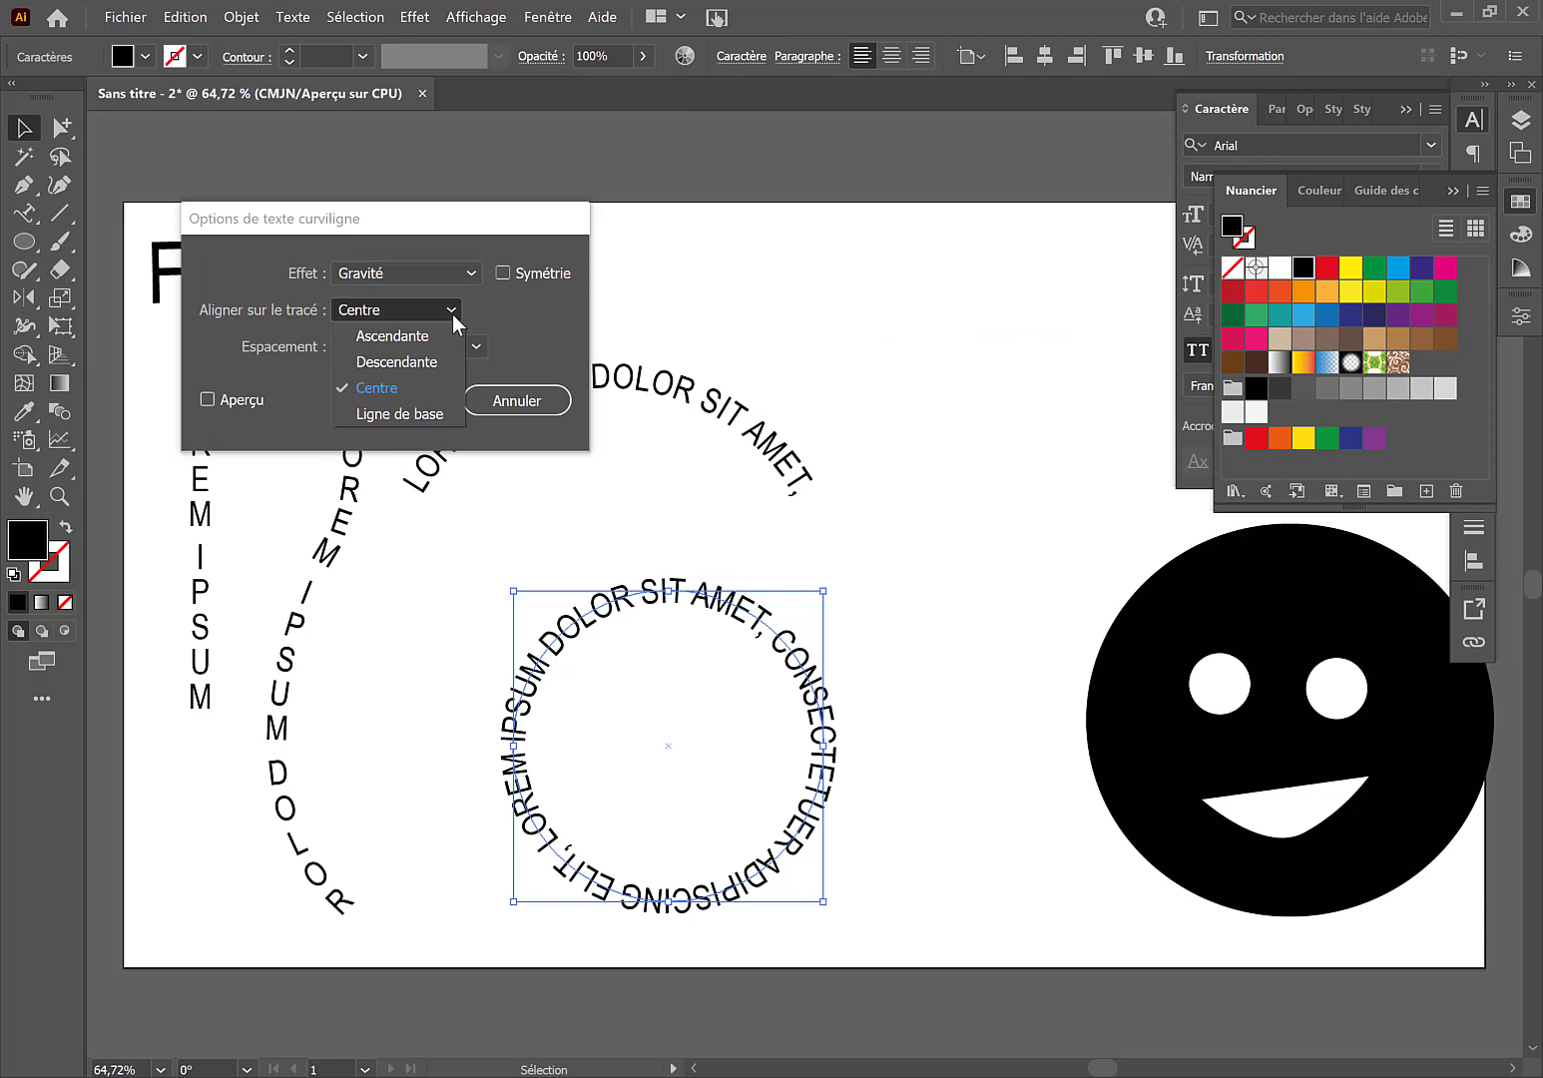
click(420, 411)
click(423, 405)
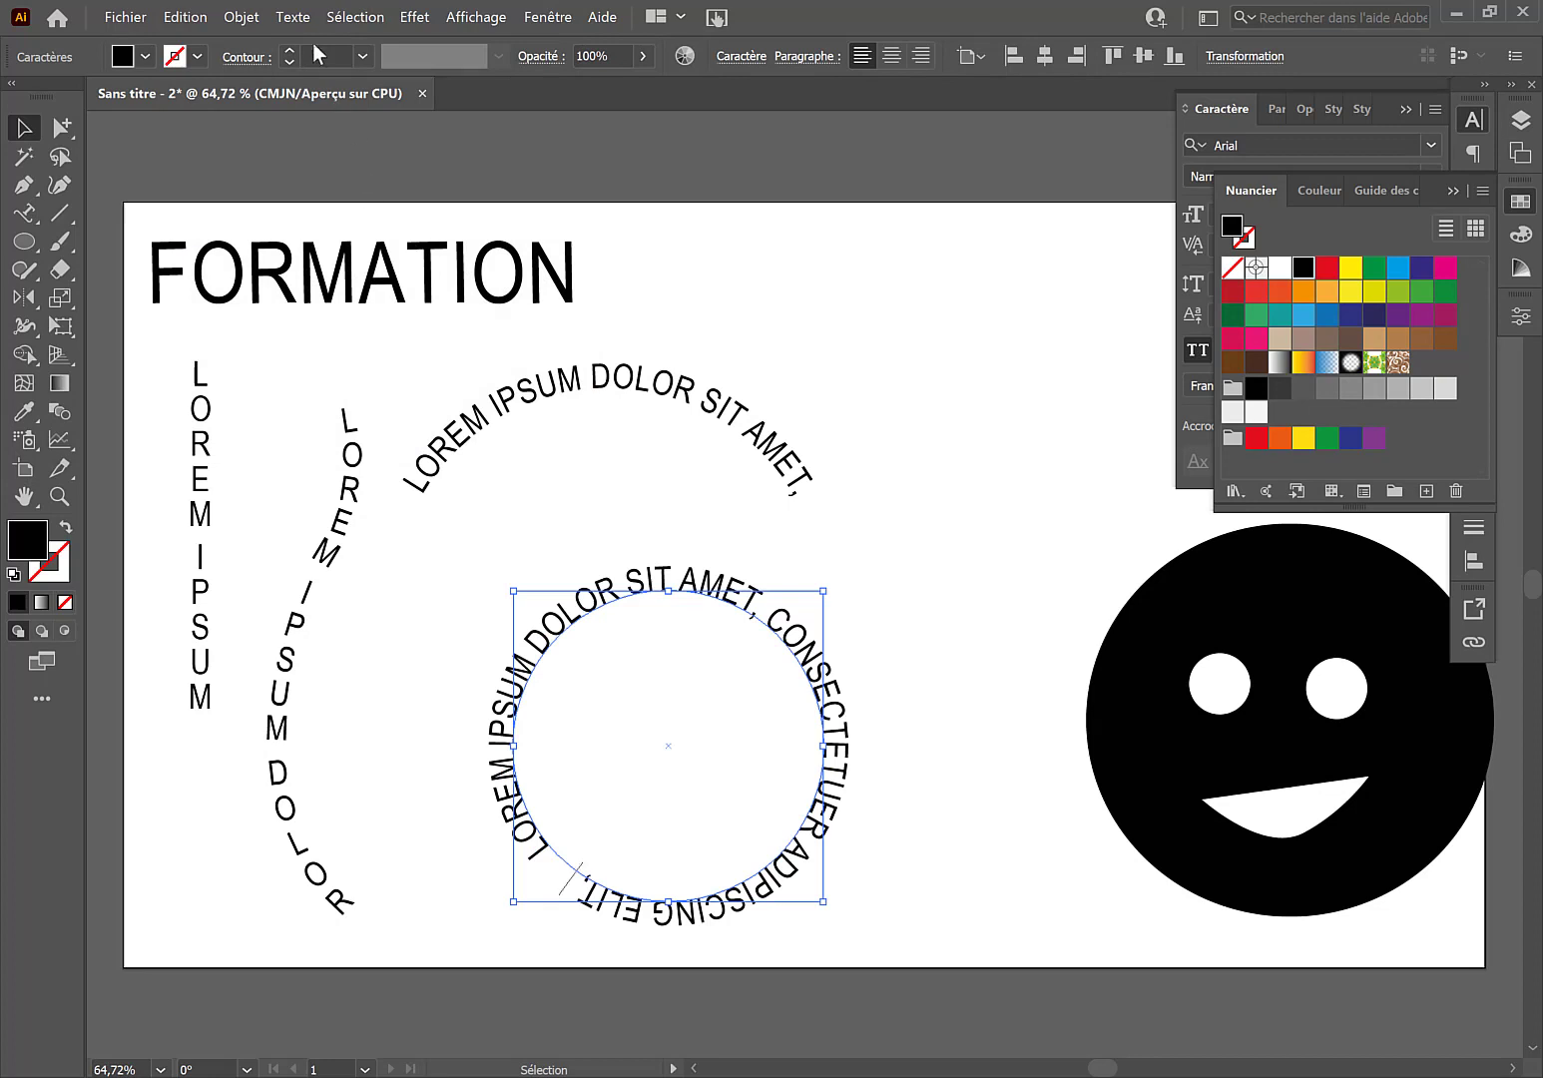
Step: Align the circular text to its path by Ascendante through the path text options
click(292, 17)
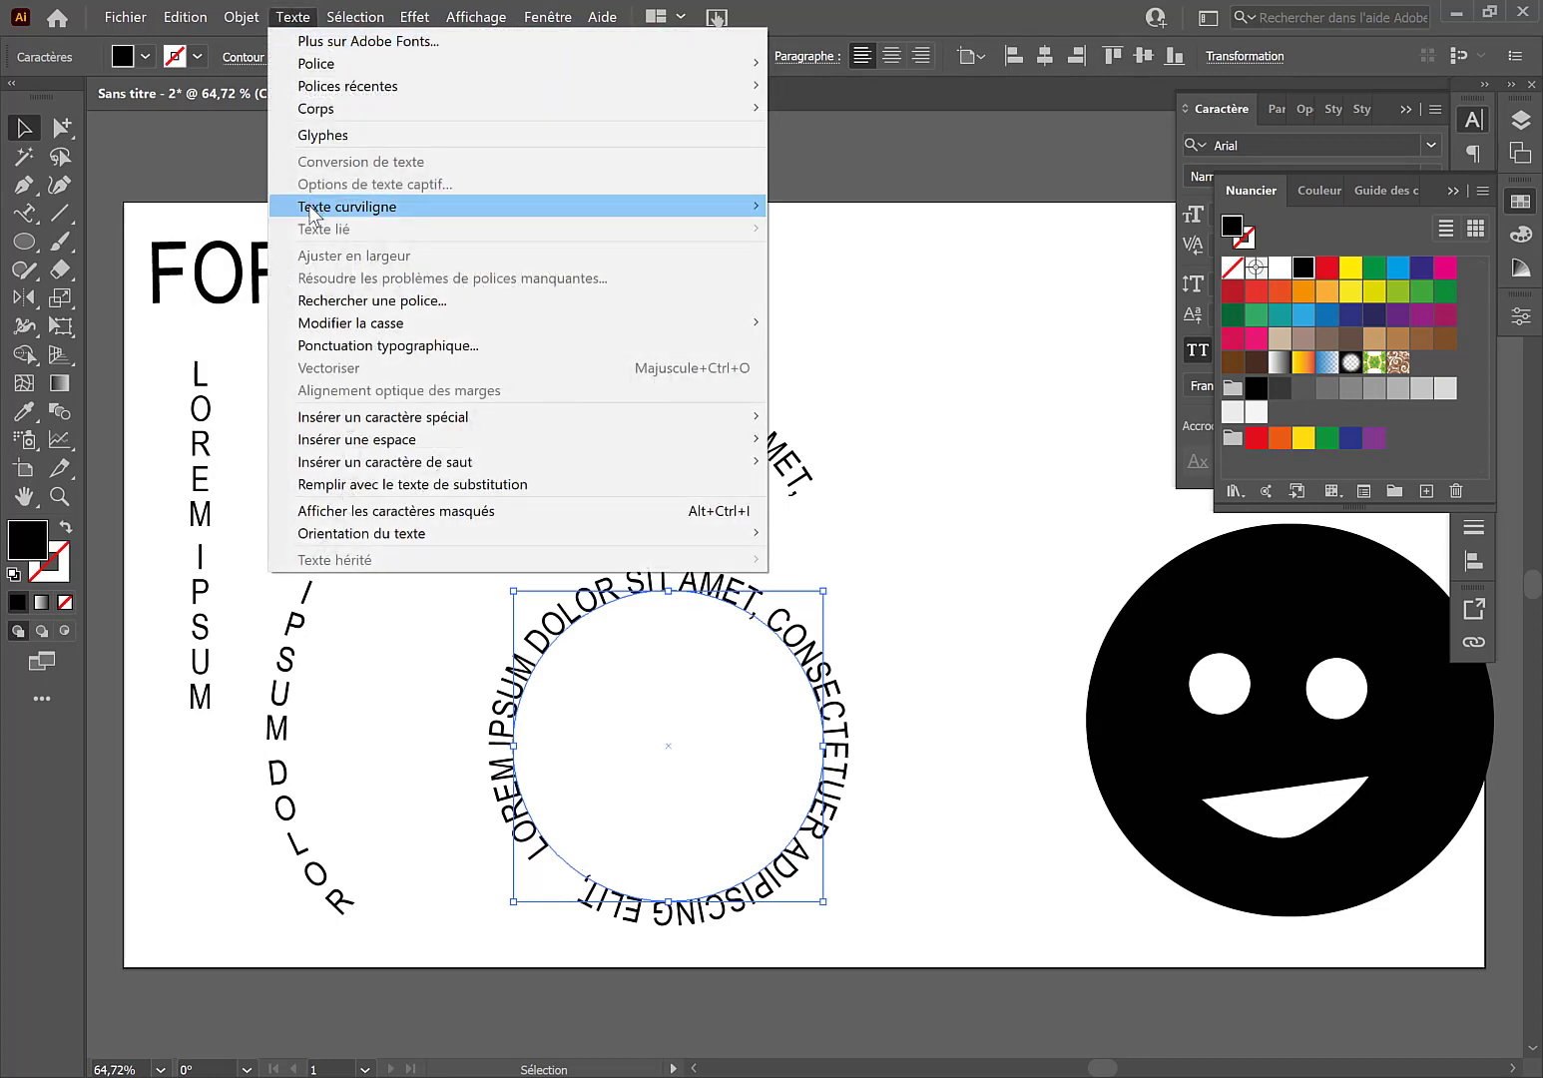
mouse_move(320, 207)
click(829, 323)
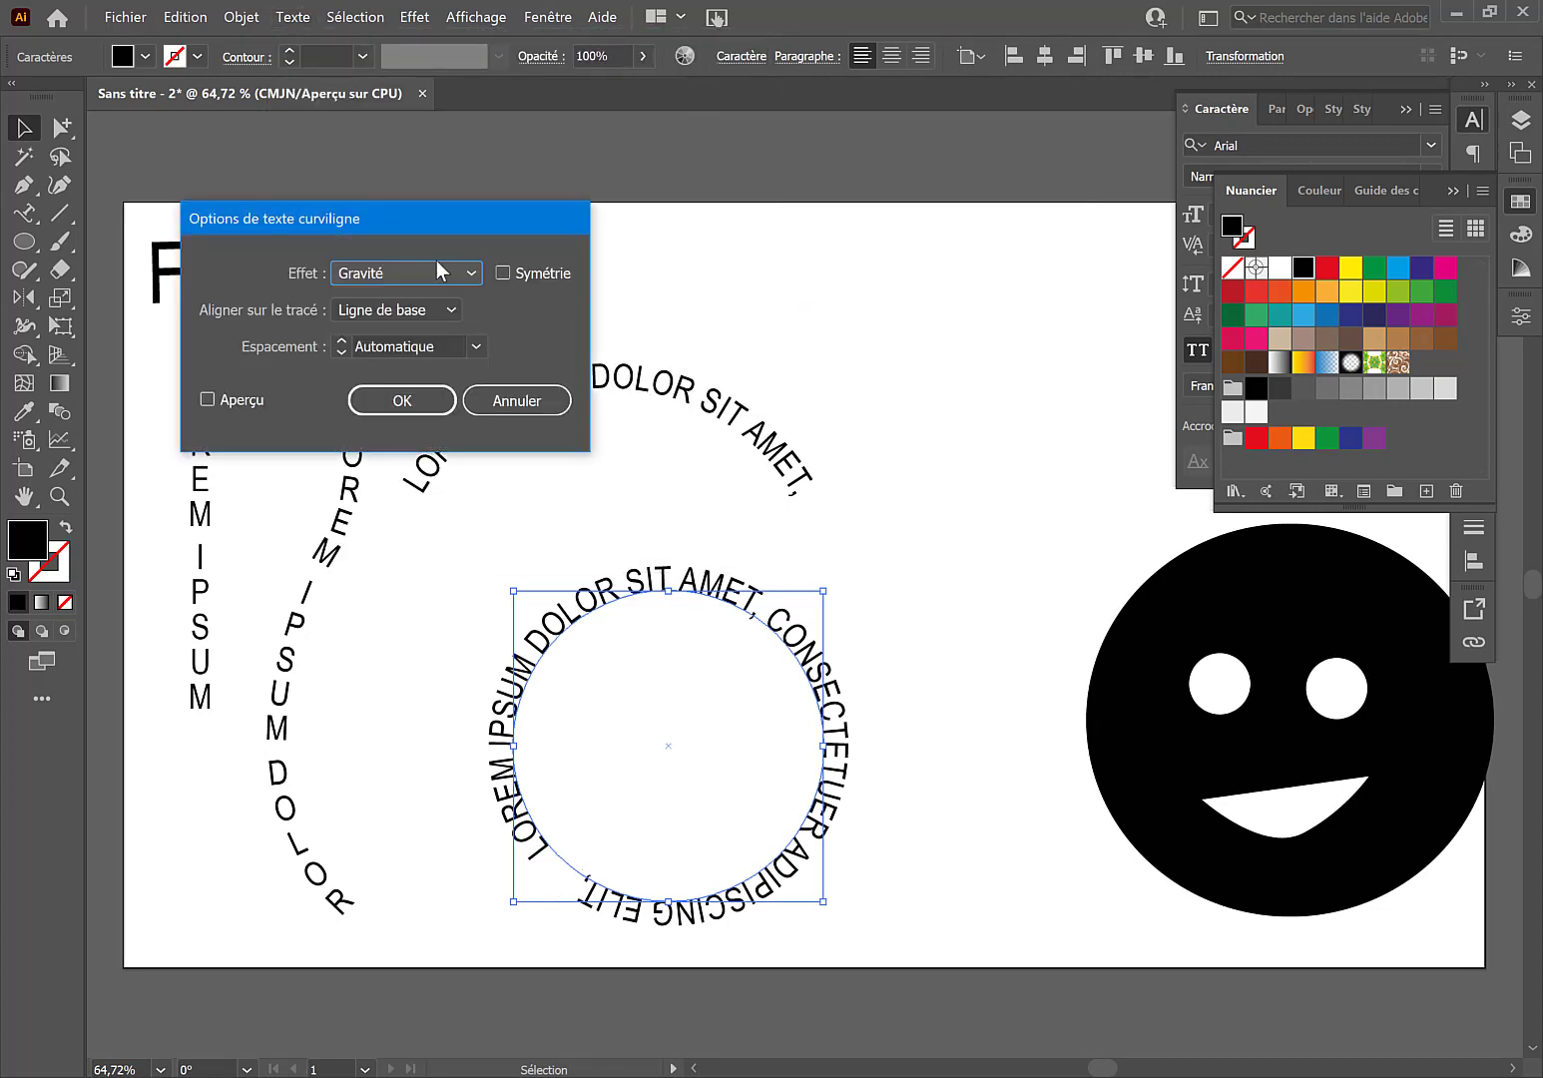
click(442, 311)
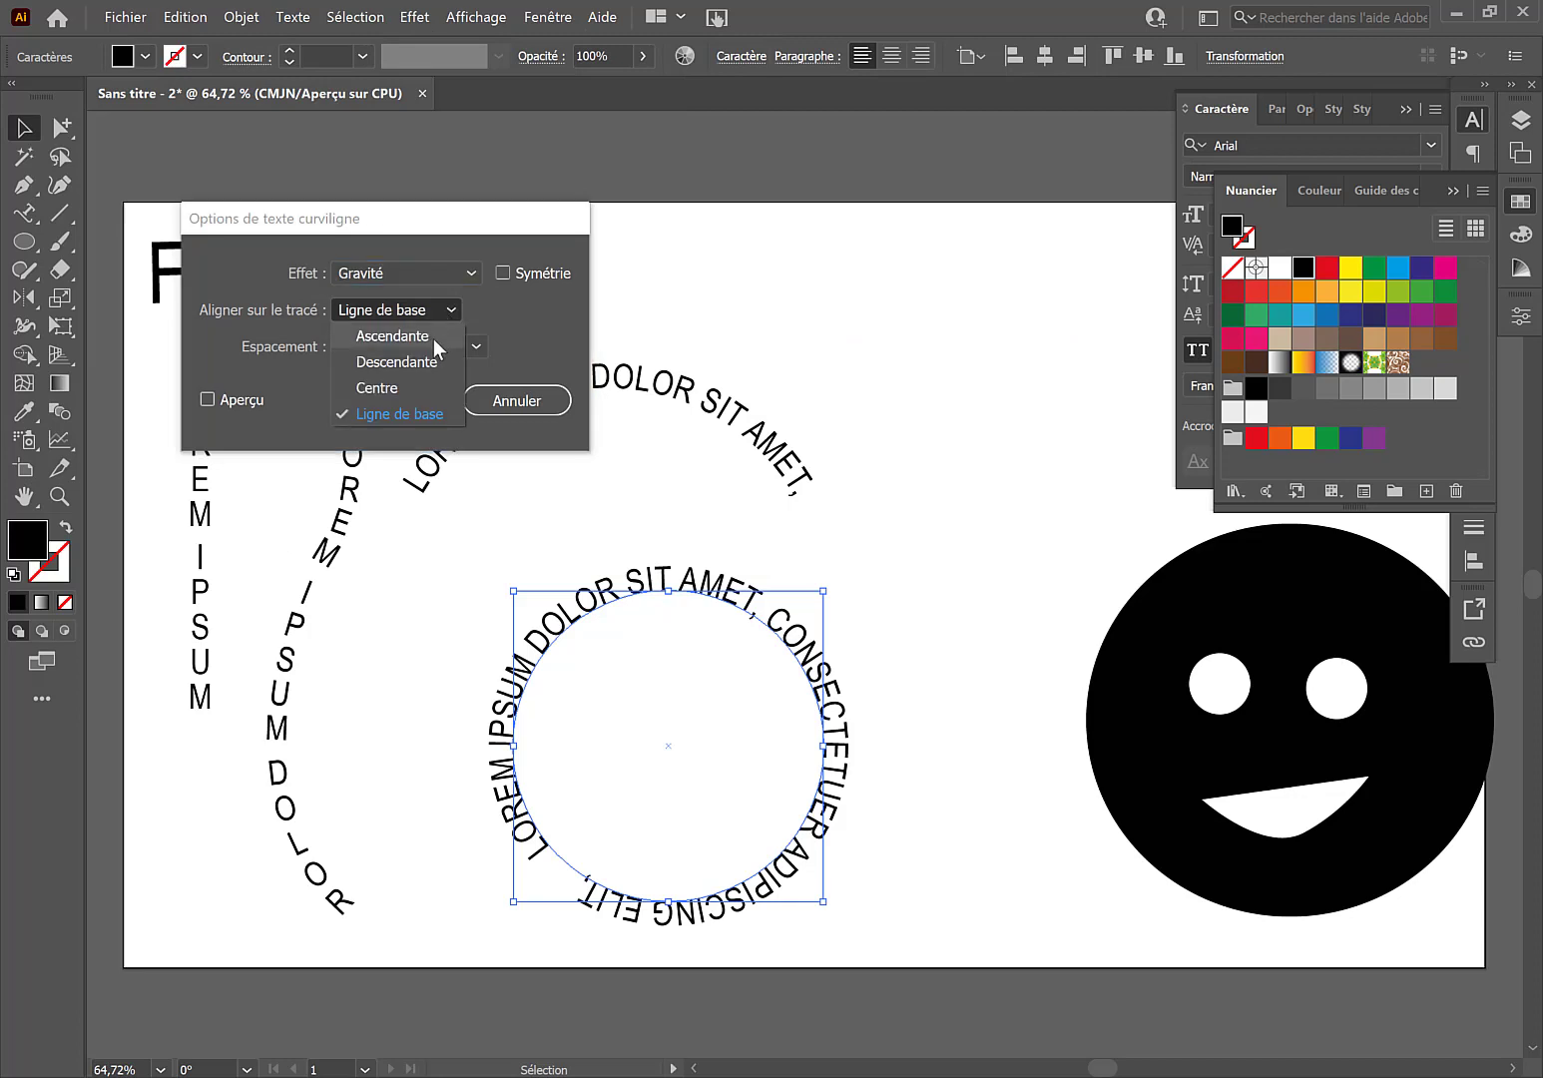
click(433, 338)
click(392, 411)
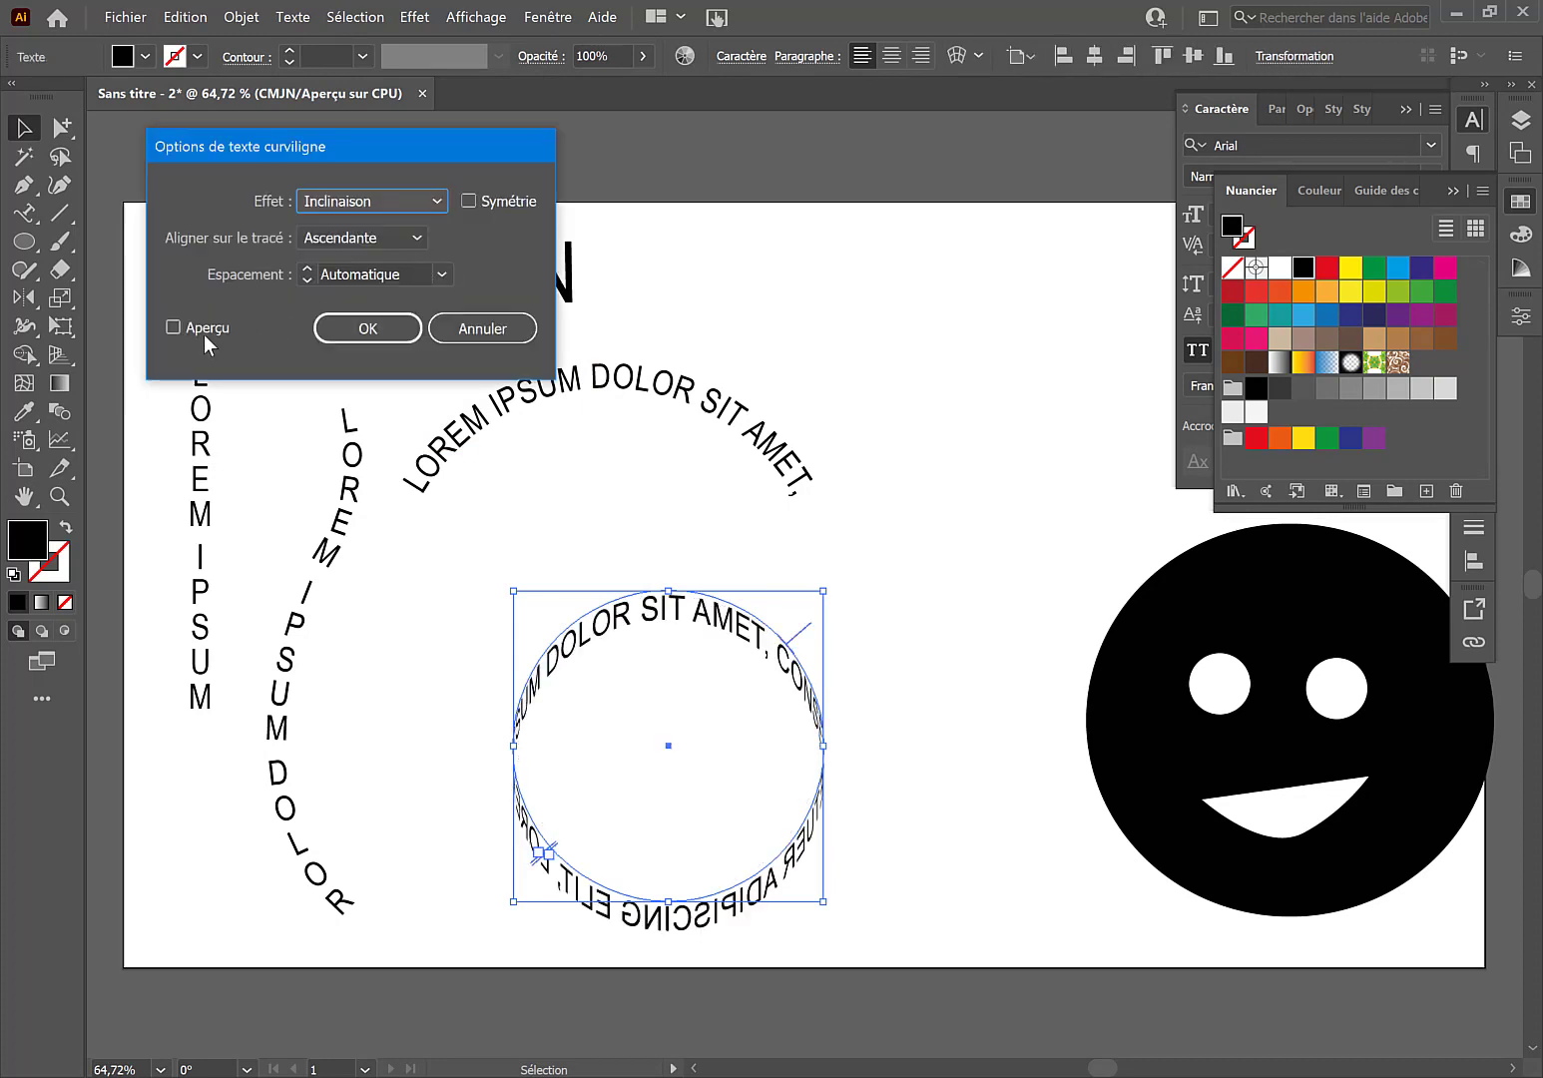
Step: Turn on the preview in the path text options and set the Inclinaison text's path alignment to Descendante
click(172, 328)
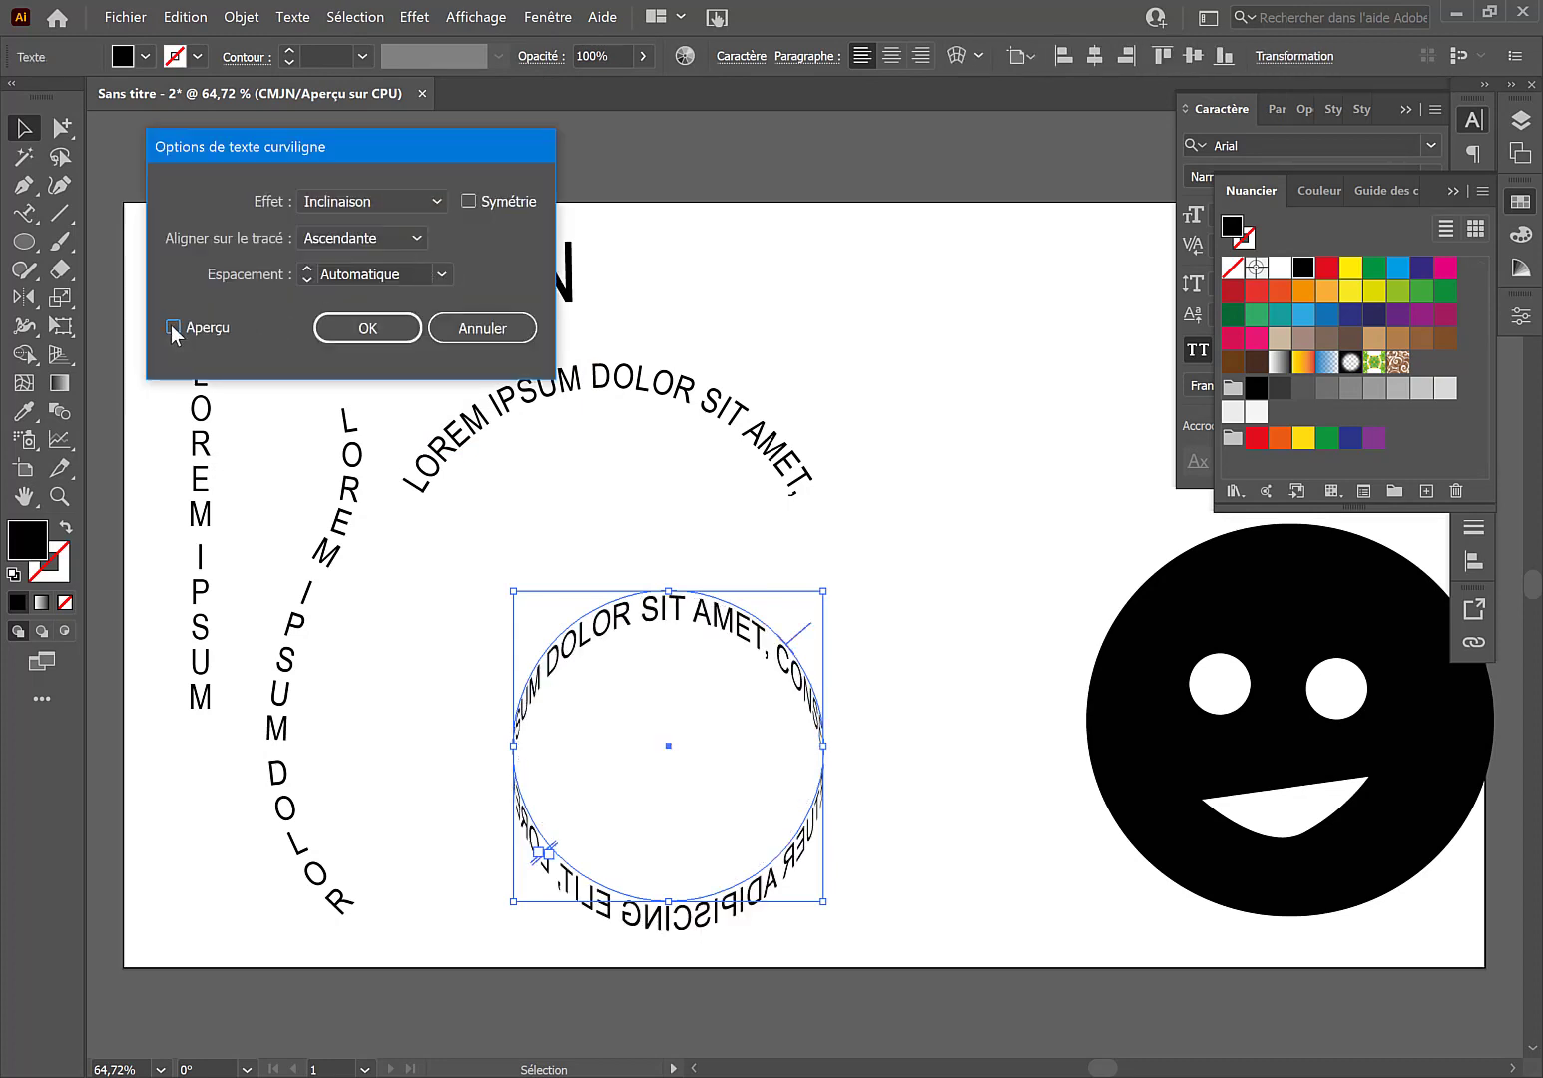
click(173, 328)
click(414, 238)
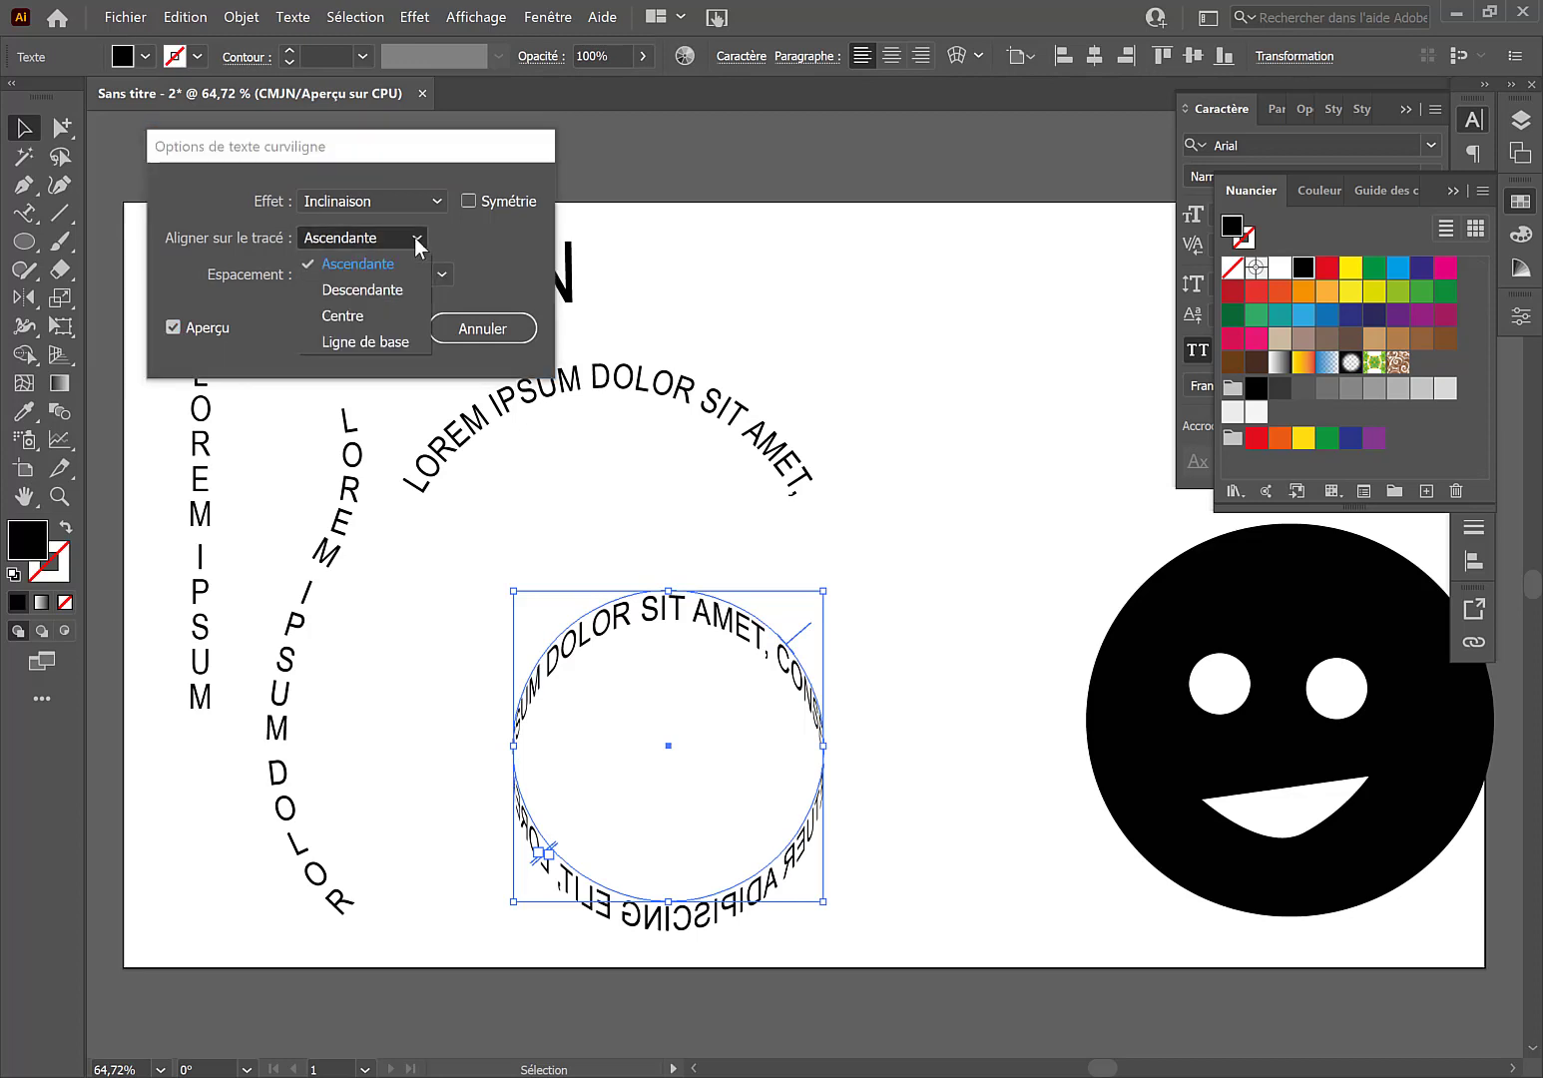
click(400, 291)
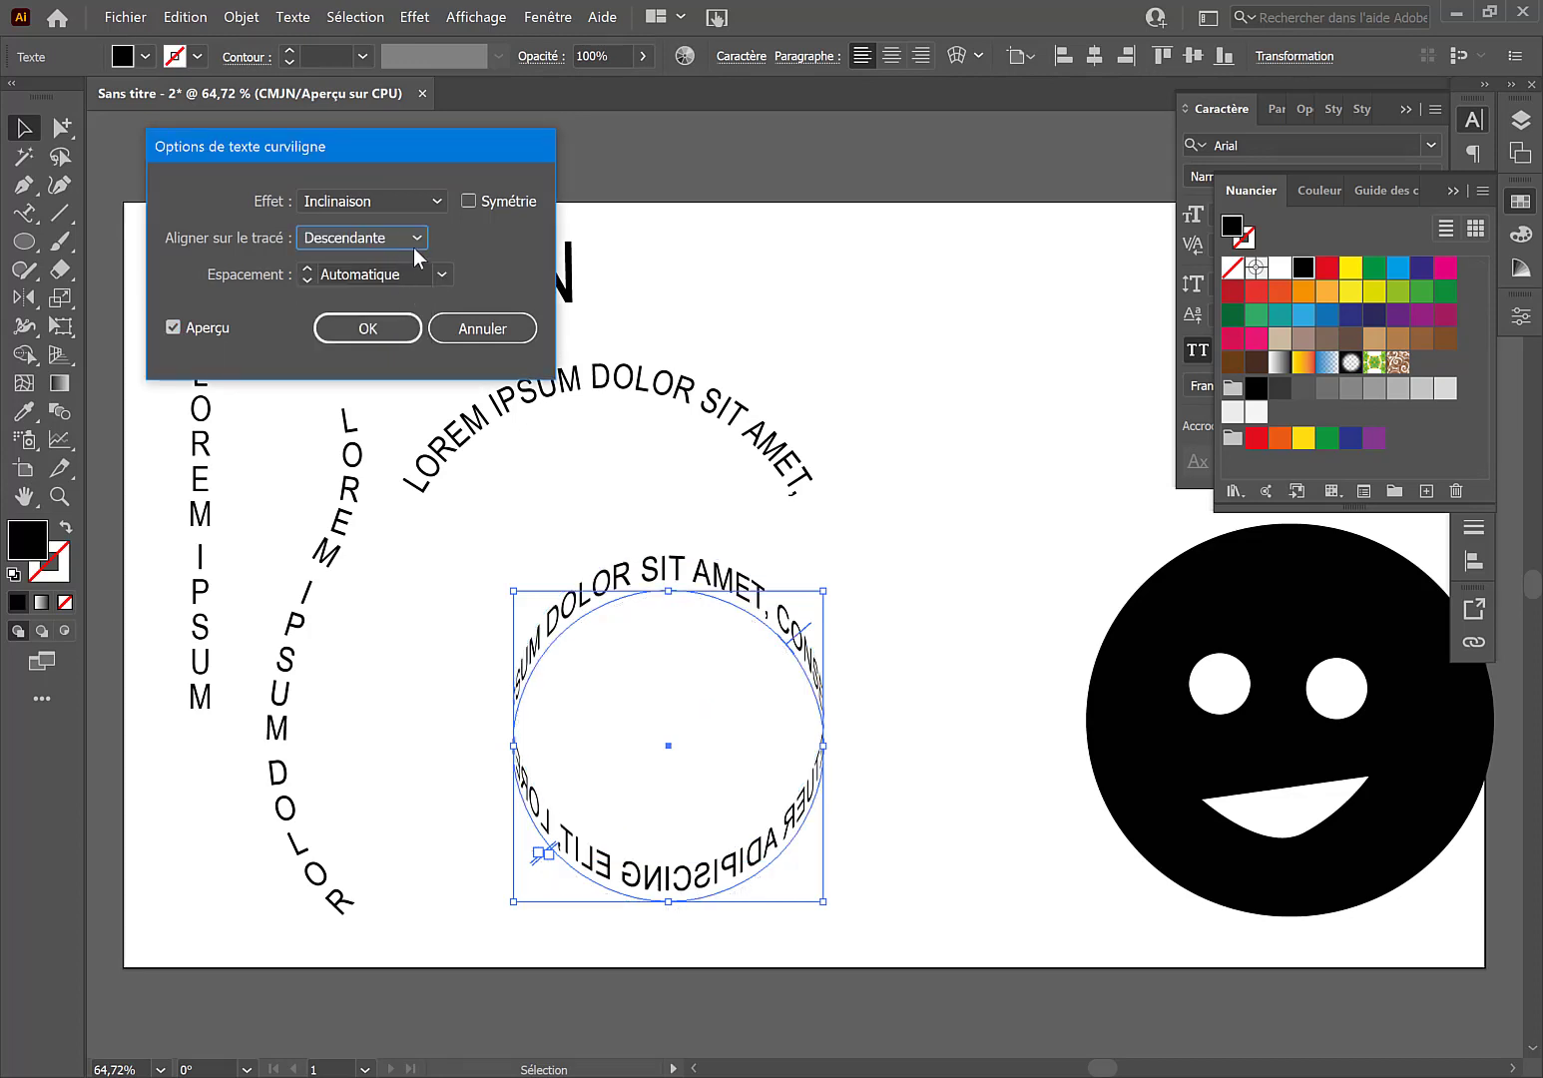
Step: Compare the Centre and Ligne de base path alignments on the Inclinaison text, leaving Ligne de base selected
click(414, 243)
click(380, 314)
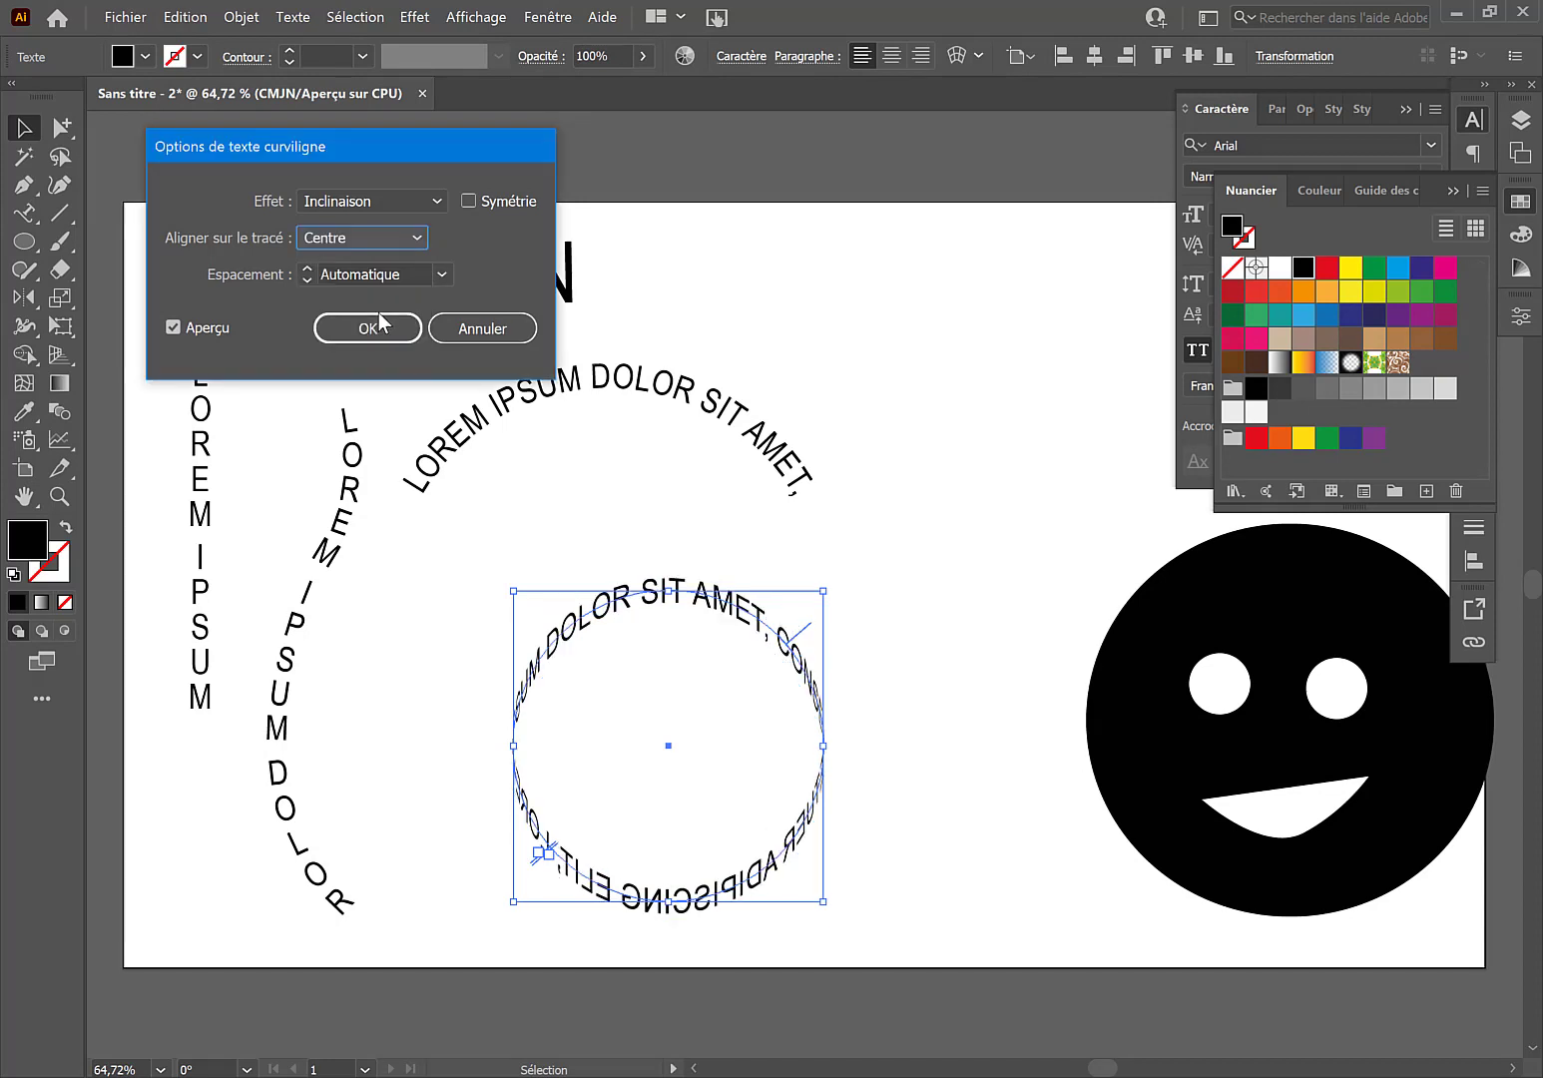
click(418, 240)
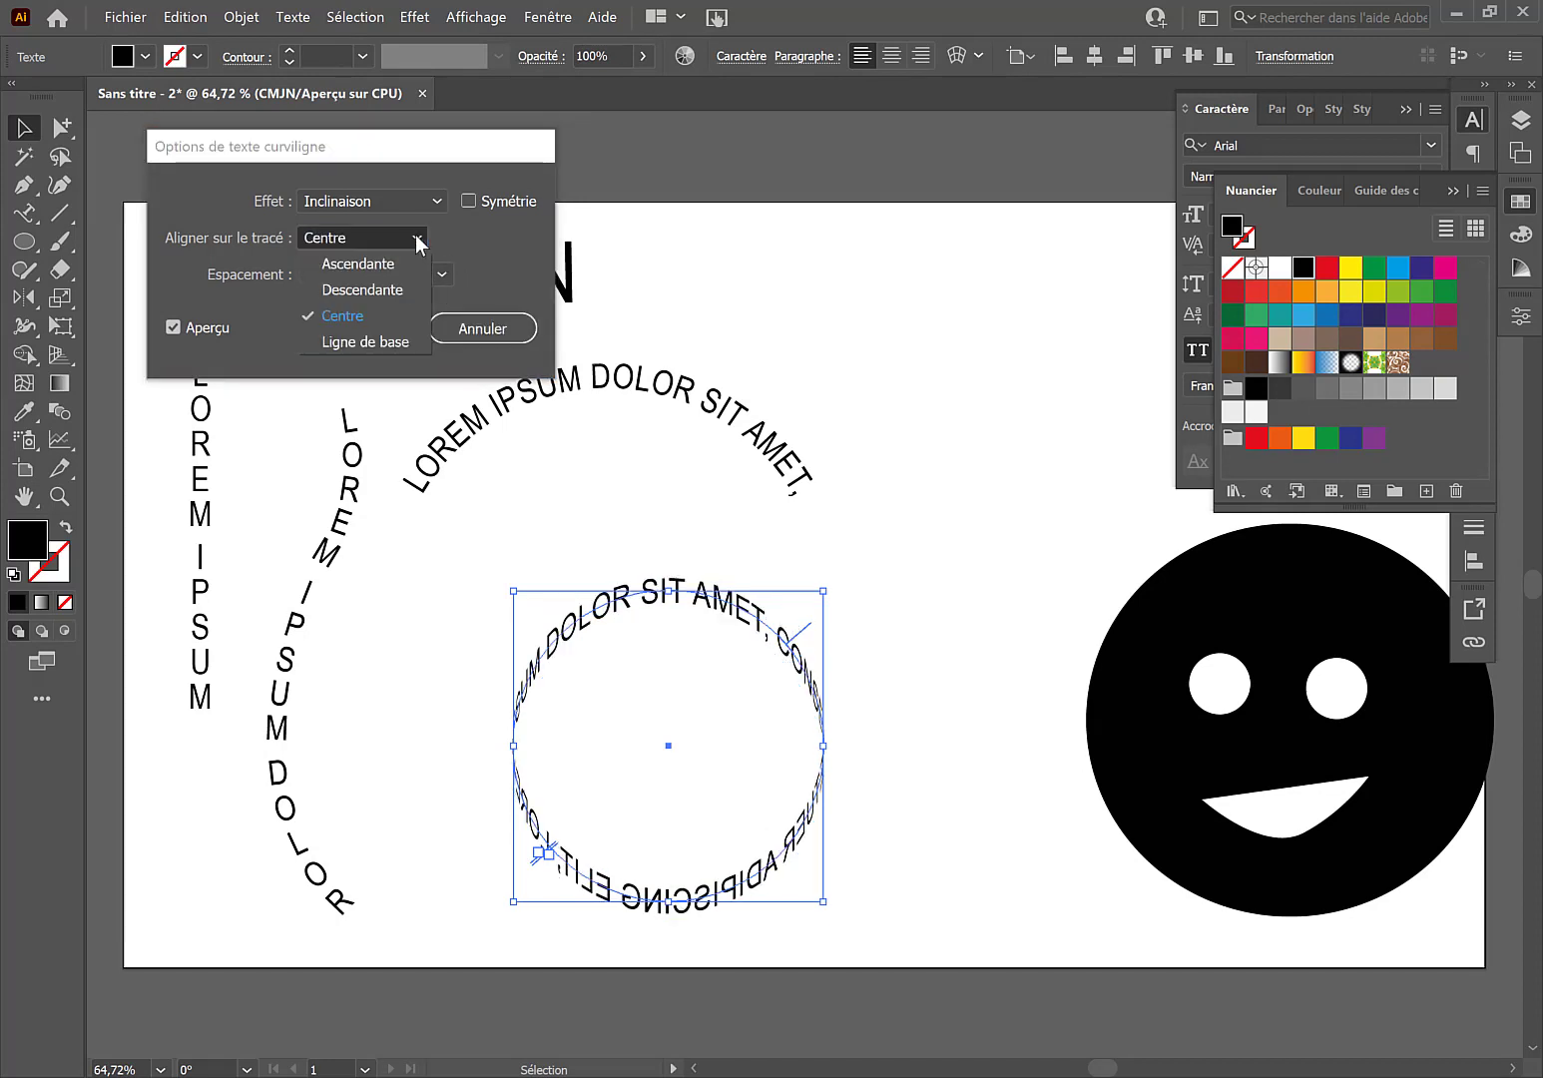
click(374, 342)
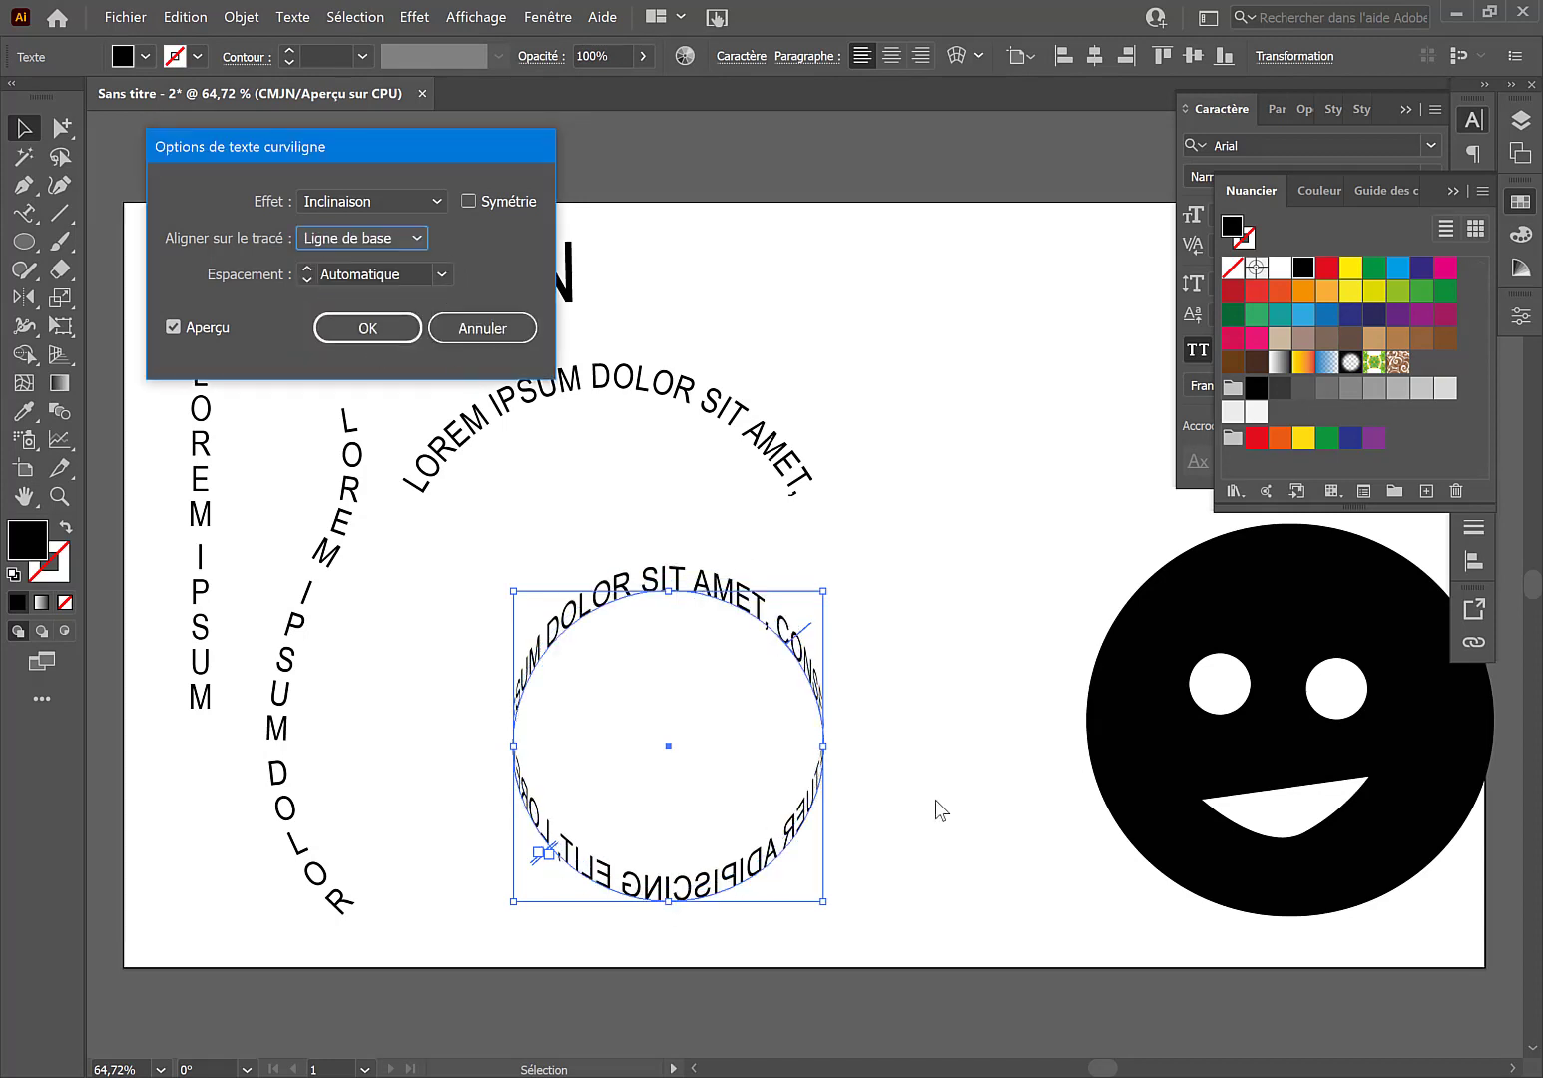
Step: Look at the available spacing values and change the circular text's effect to Arc-en-ciel in the path text options
click(439, 277)
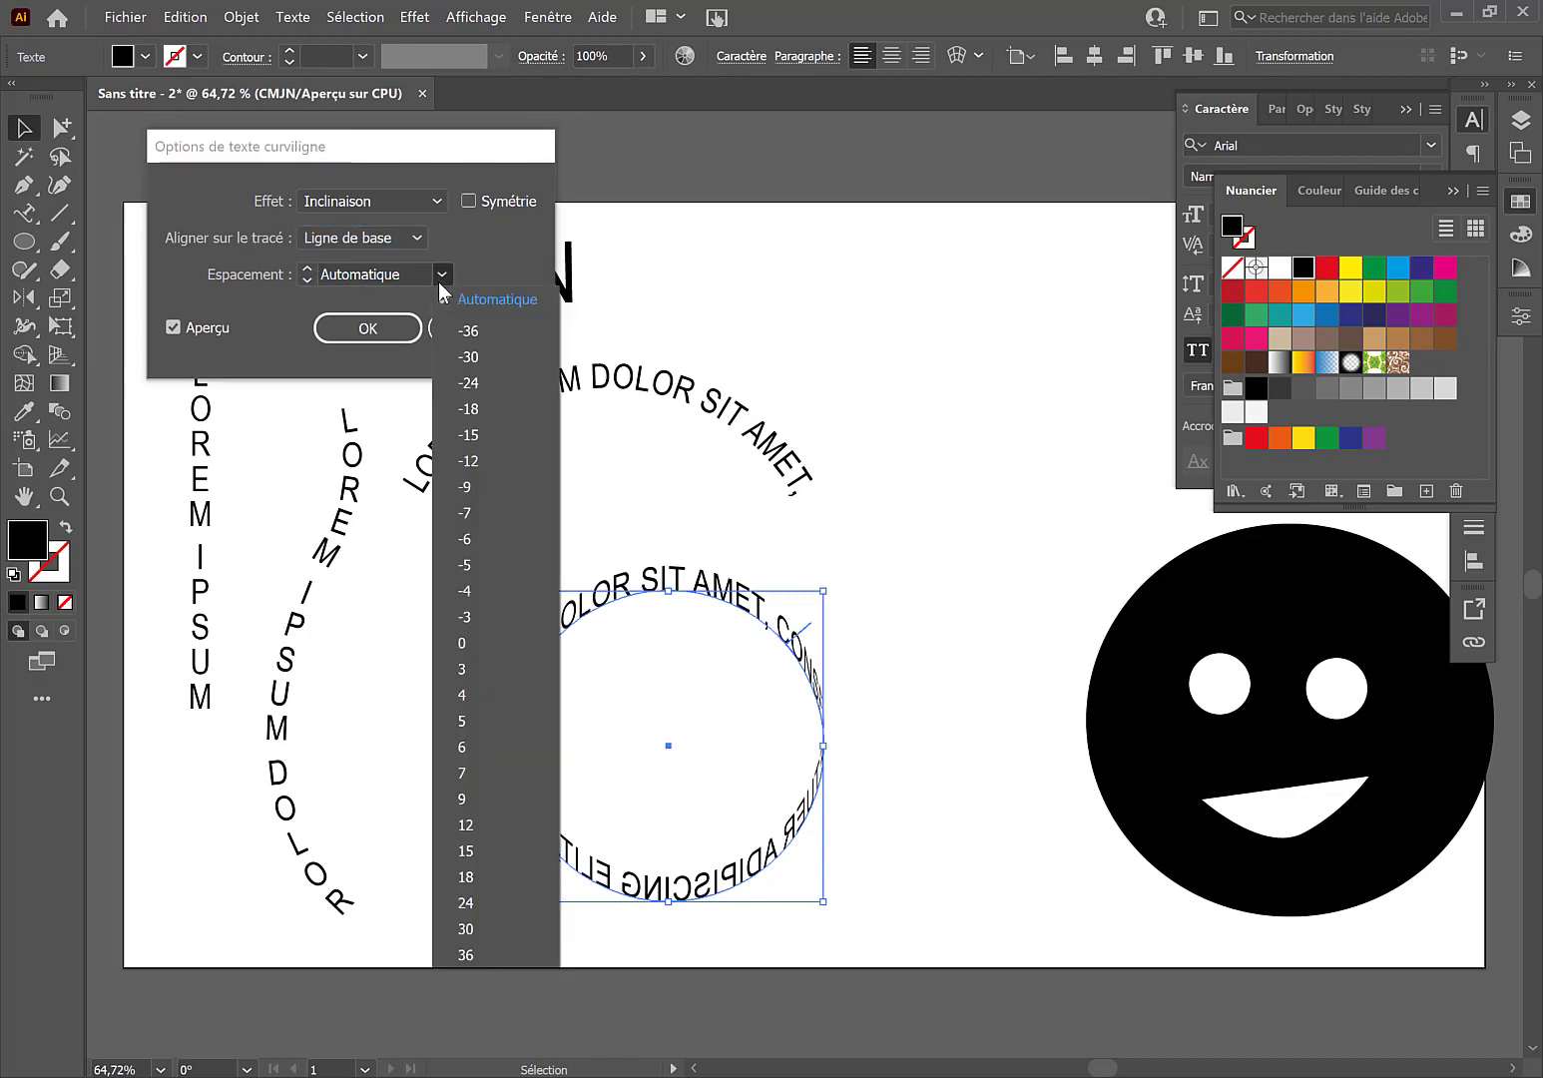
click(439, 276)
click(430, 209)
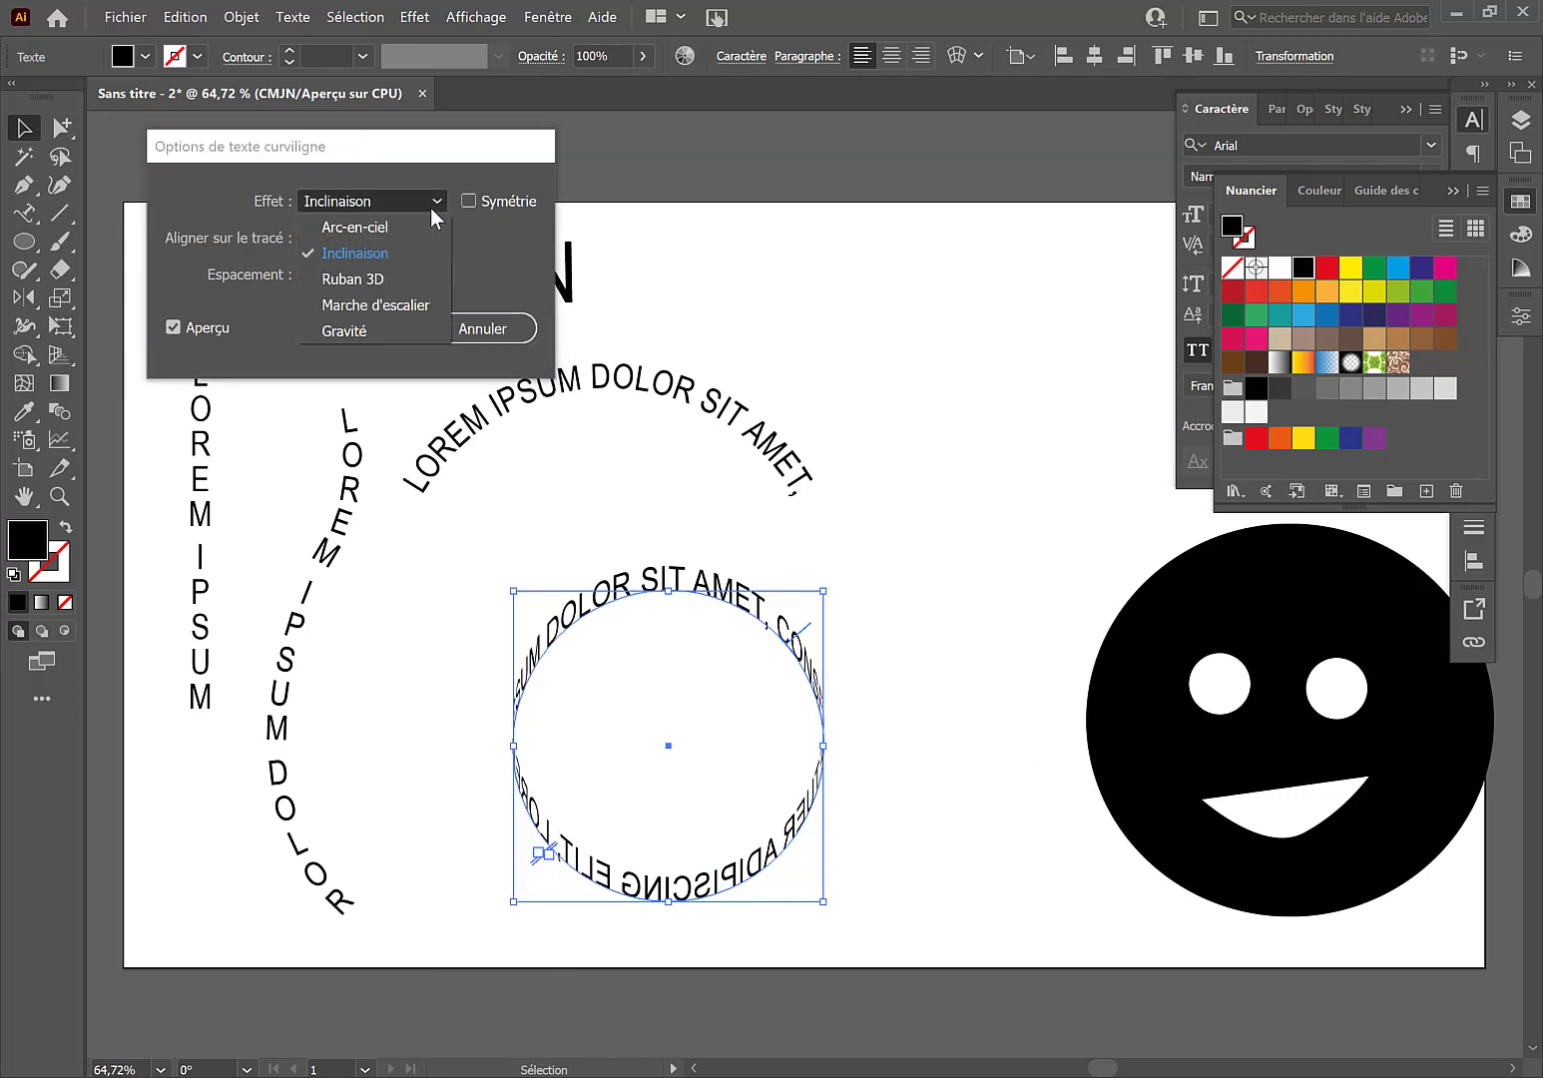
click(408, 233)
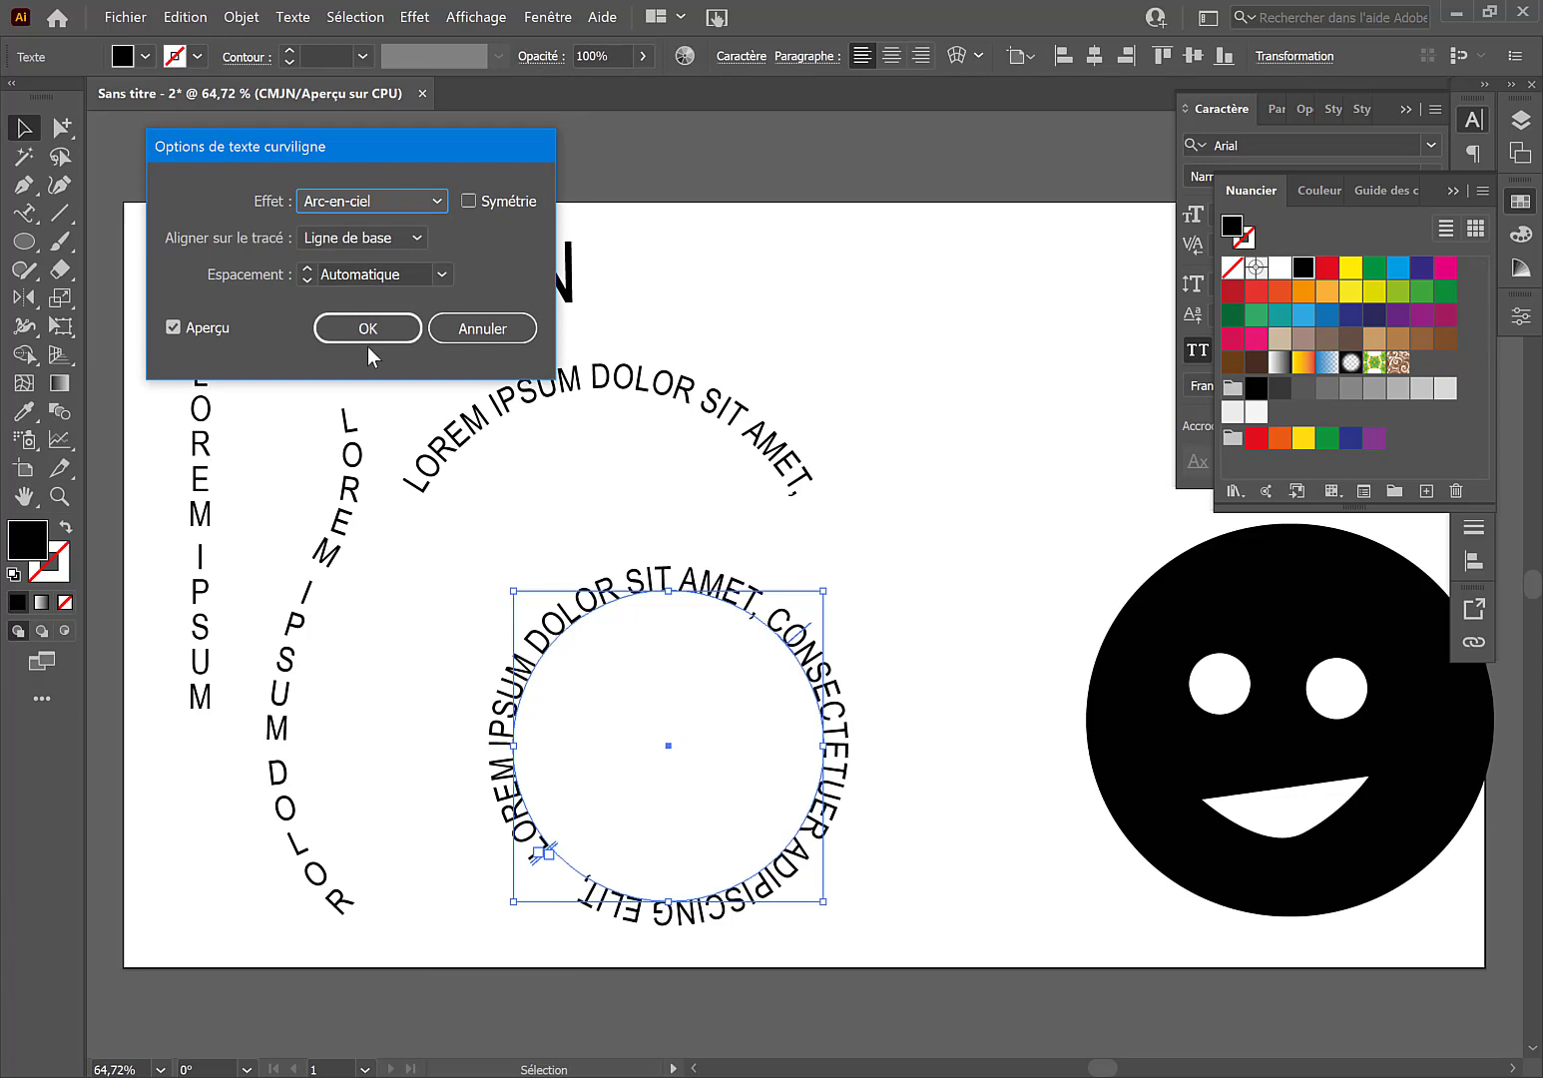
Step: Preview the Ascendante path alignment on the Arc-en-ciel text and change it to Descendante
click(419, 237)
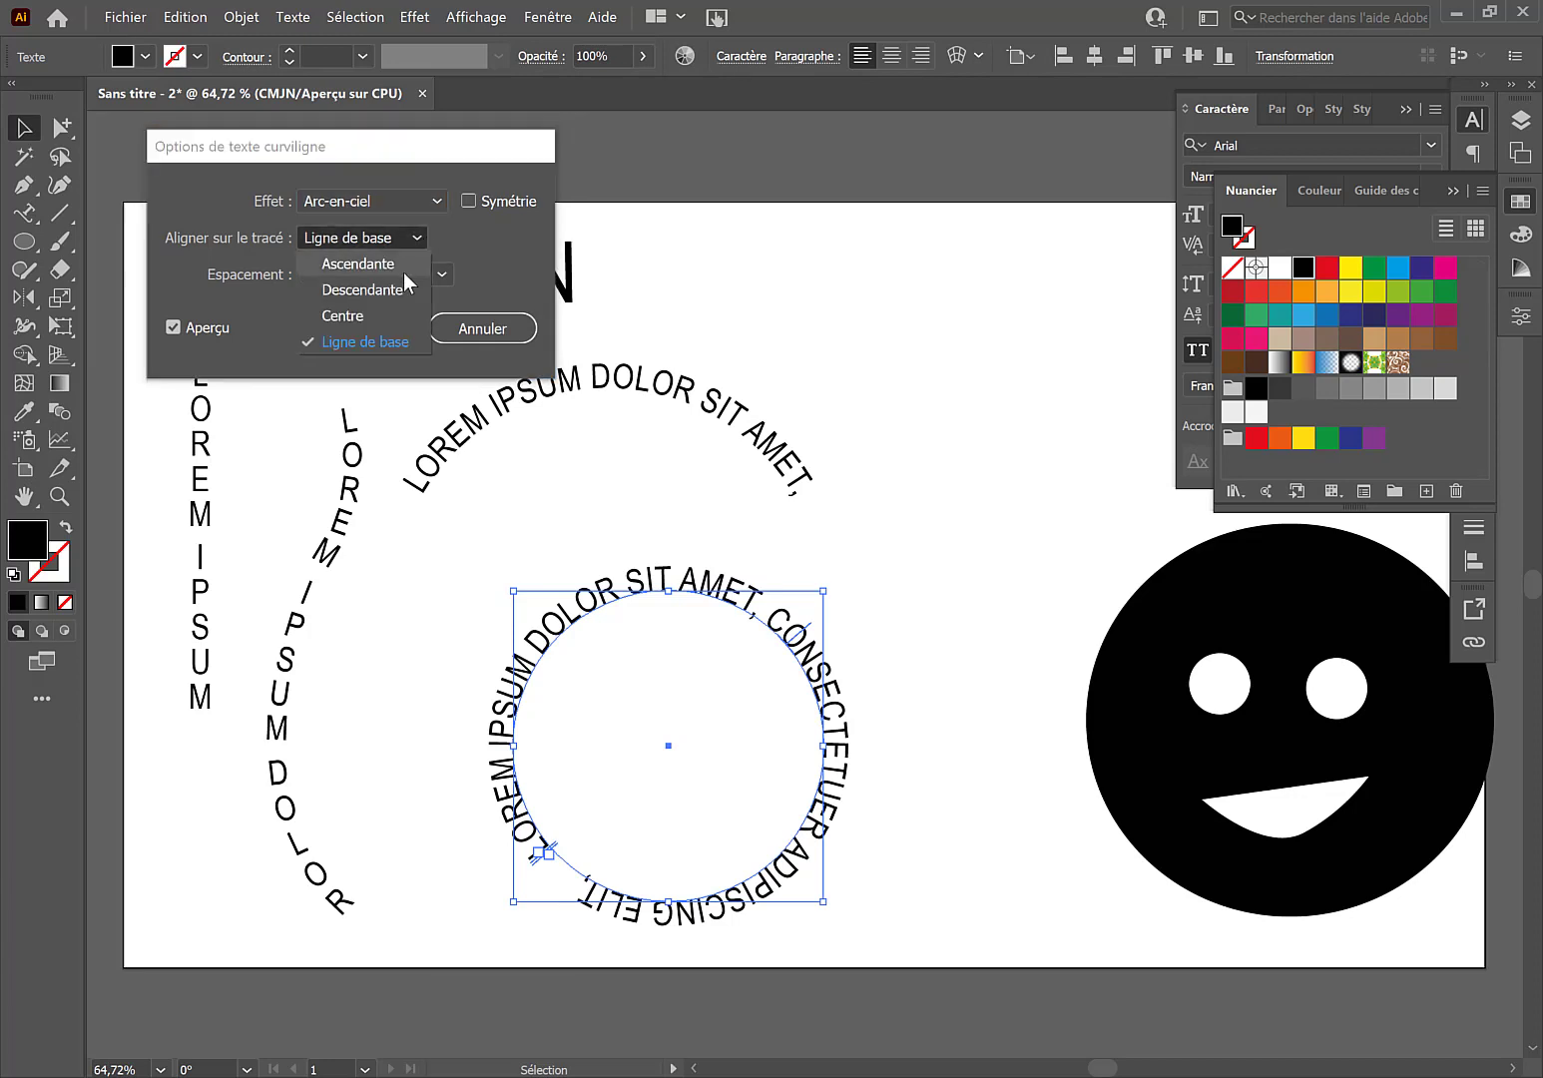
click(403, 267)
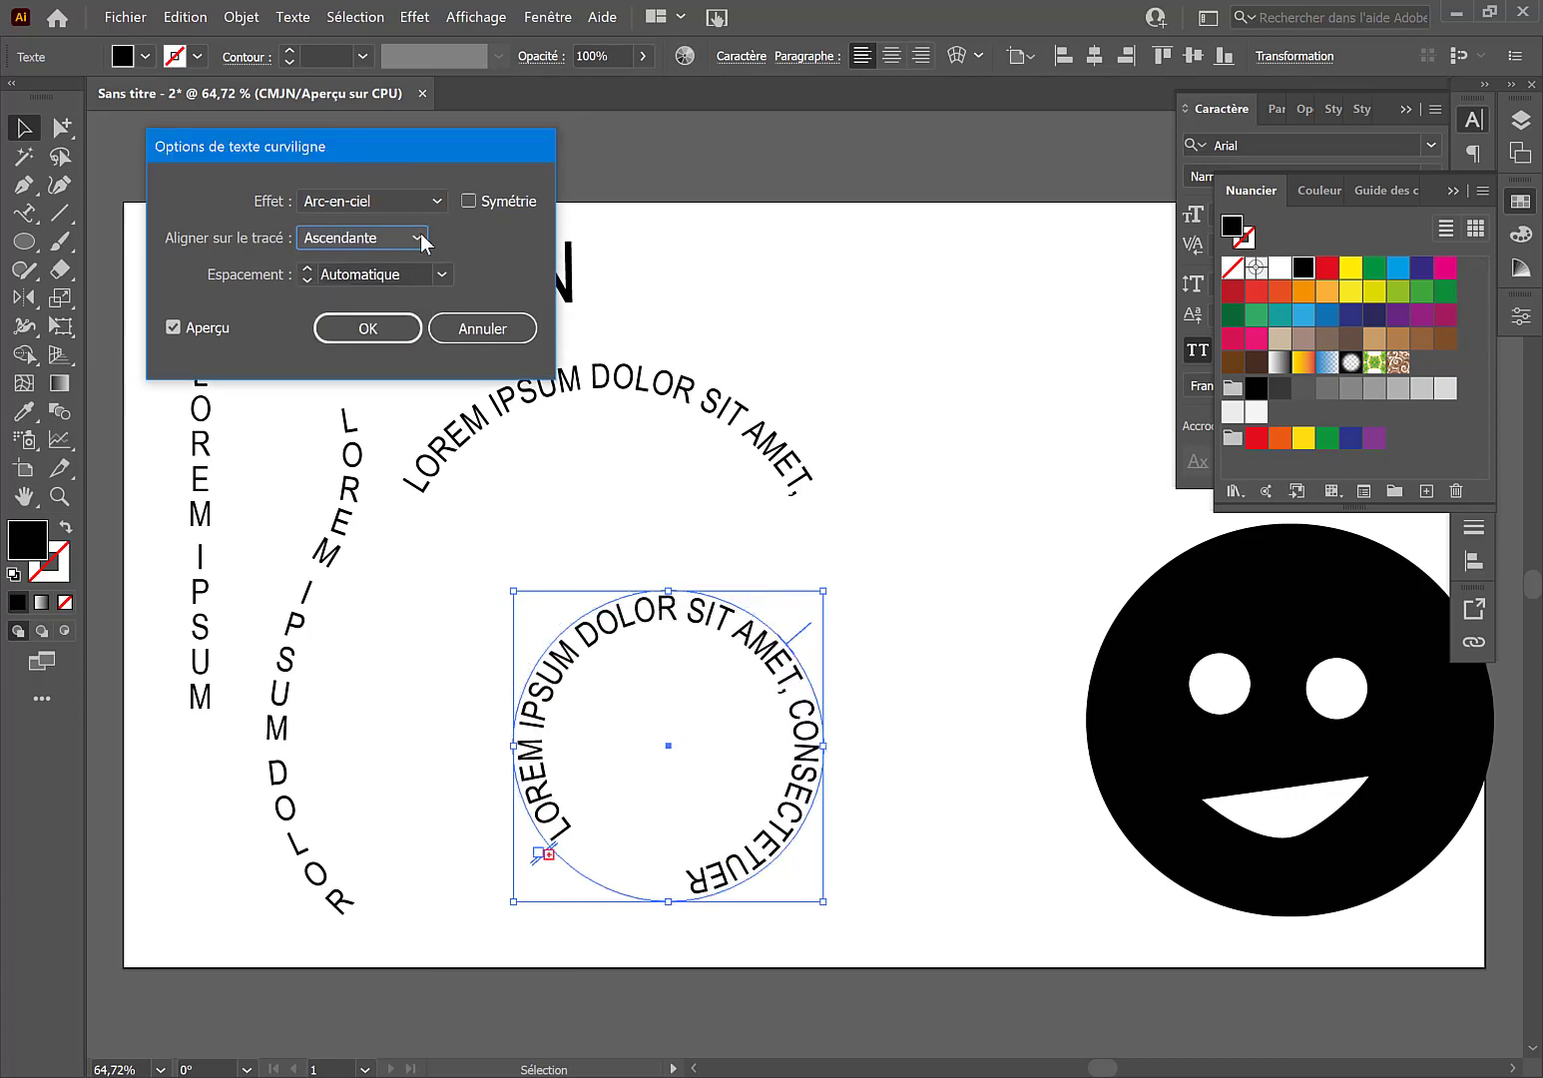
click(421, 235)
click(373, 300)
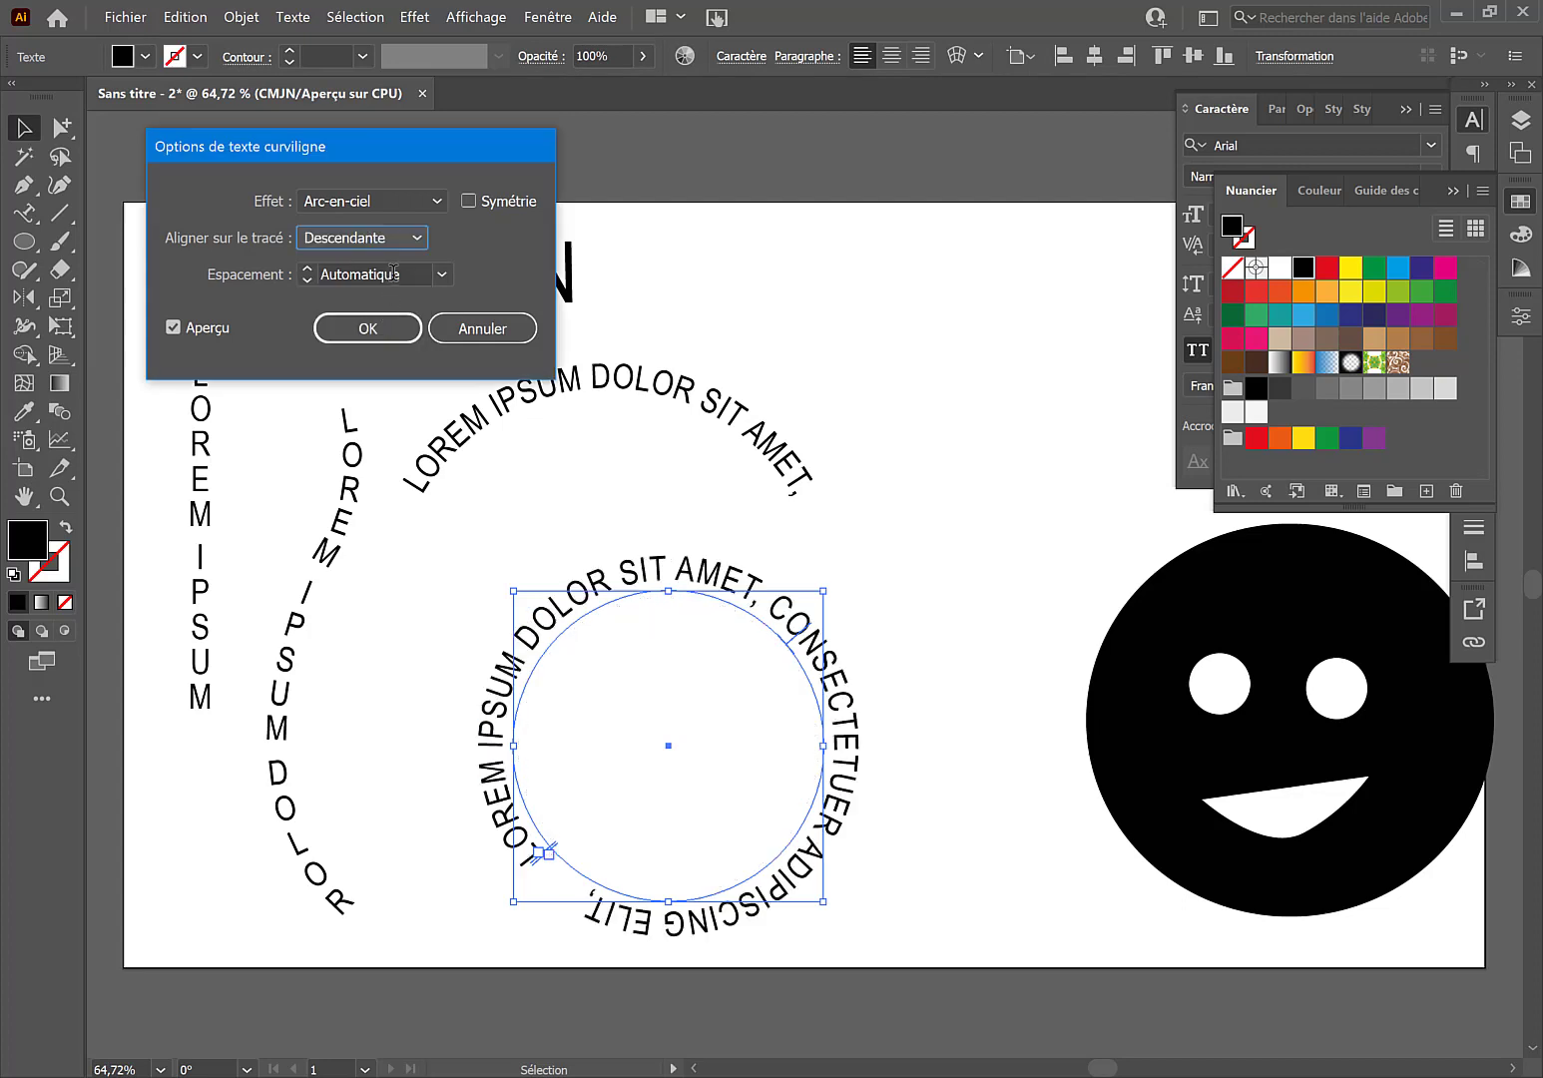
Step: Set the circular text's path alignment to Centre and change its effect to Gravité in the path text options
click(406, 236)
click(382, 313)
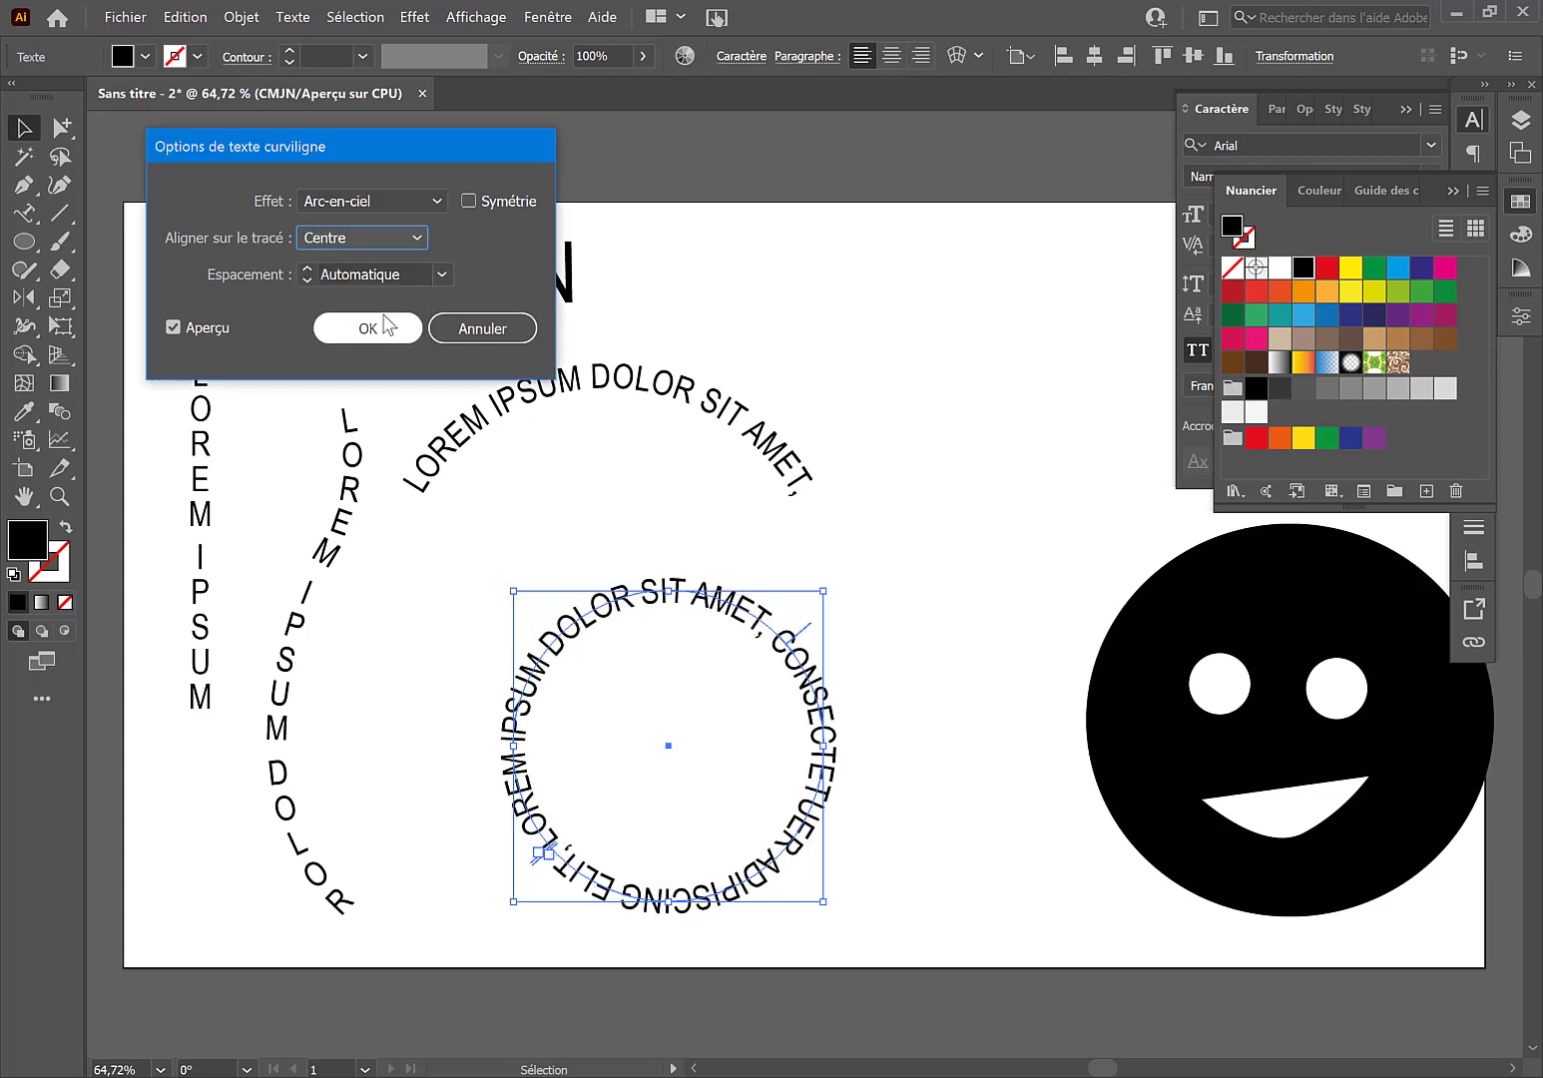
click(437, 200)
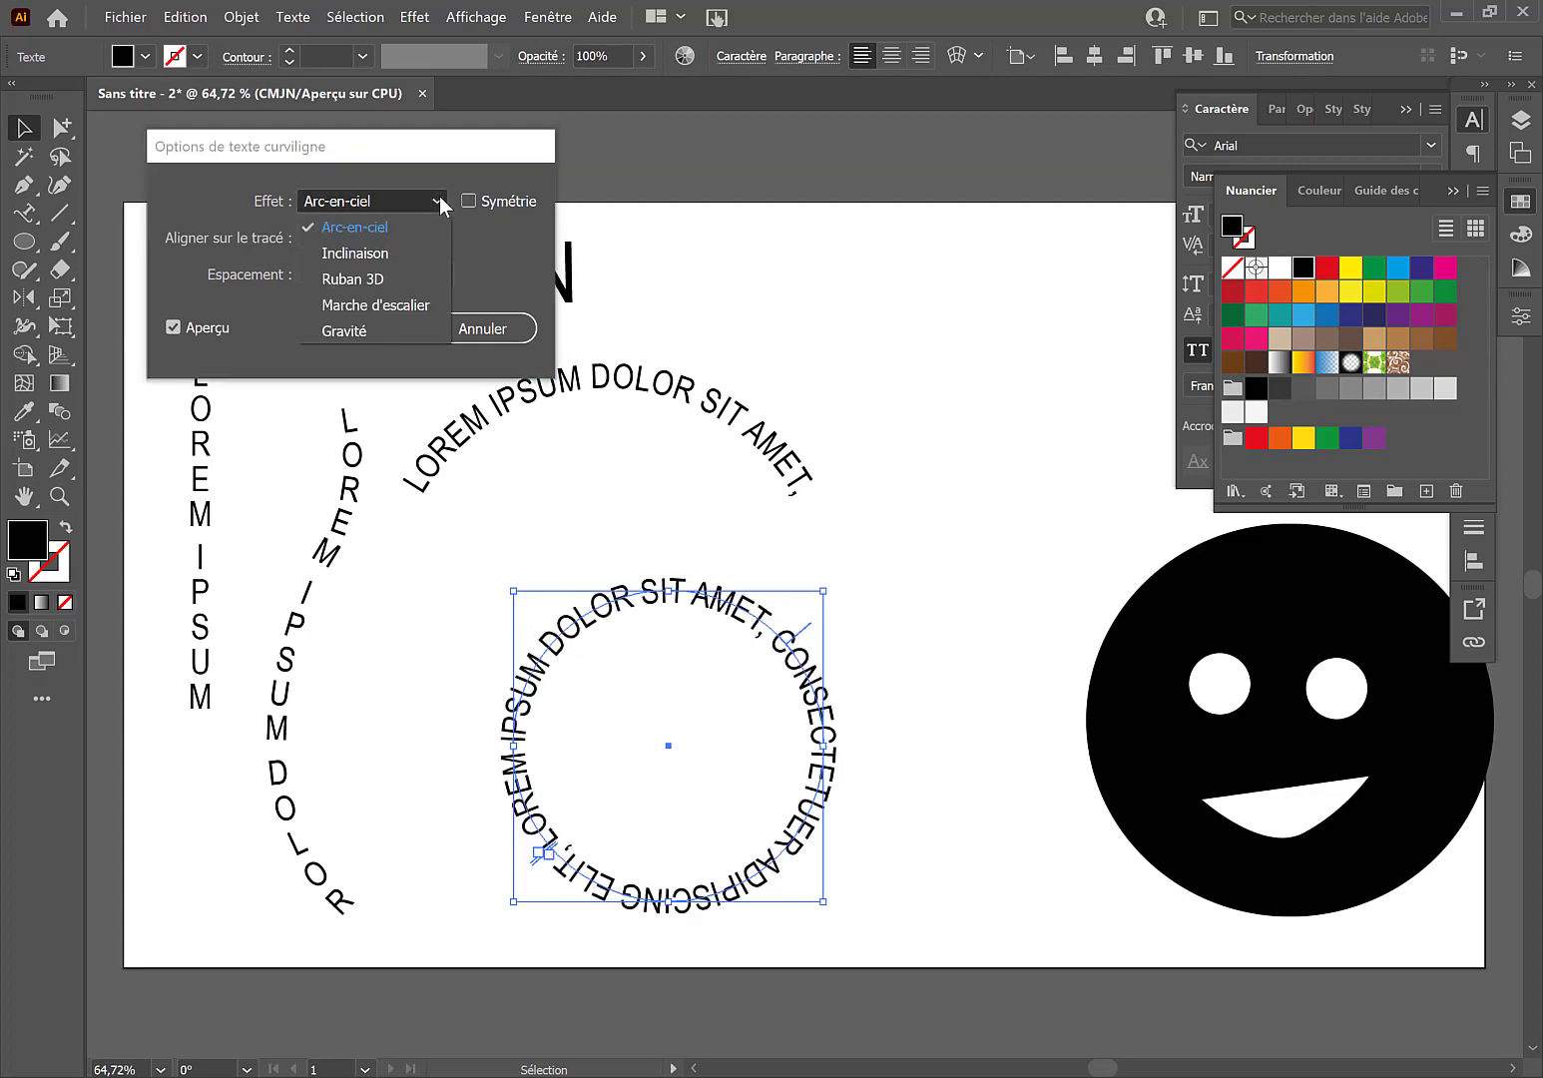
click(382, 325)
Step: Preview the Descendante path alignment on the Gravité text, change it to Ascendante and apply the path text options
click(408, 238)
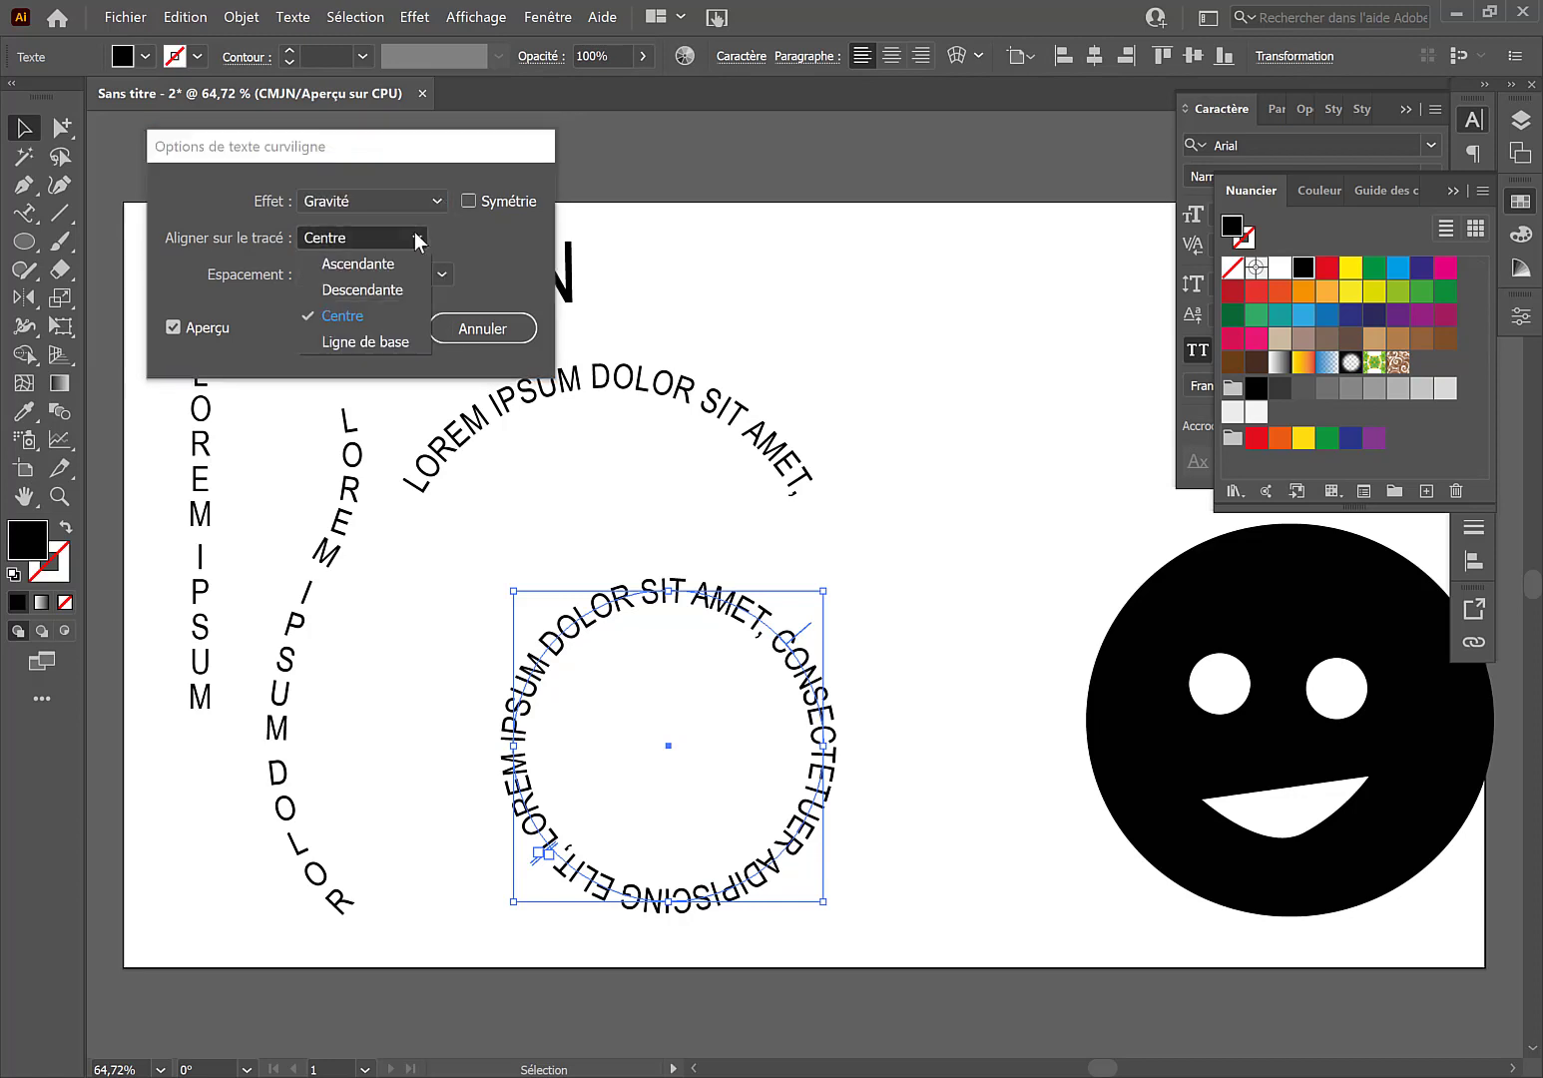
click(385, 287)
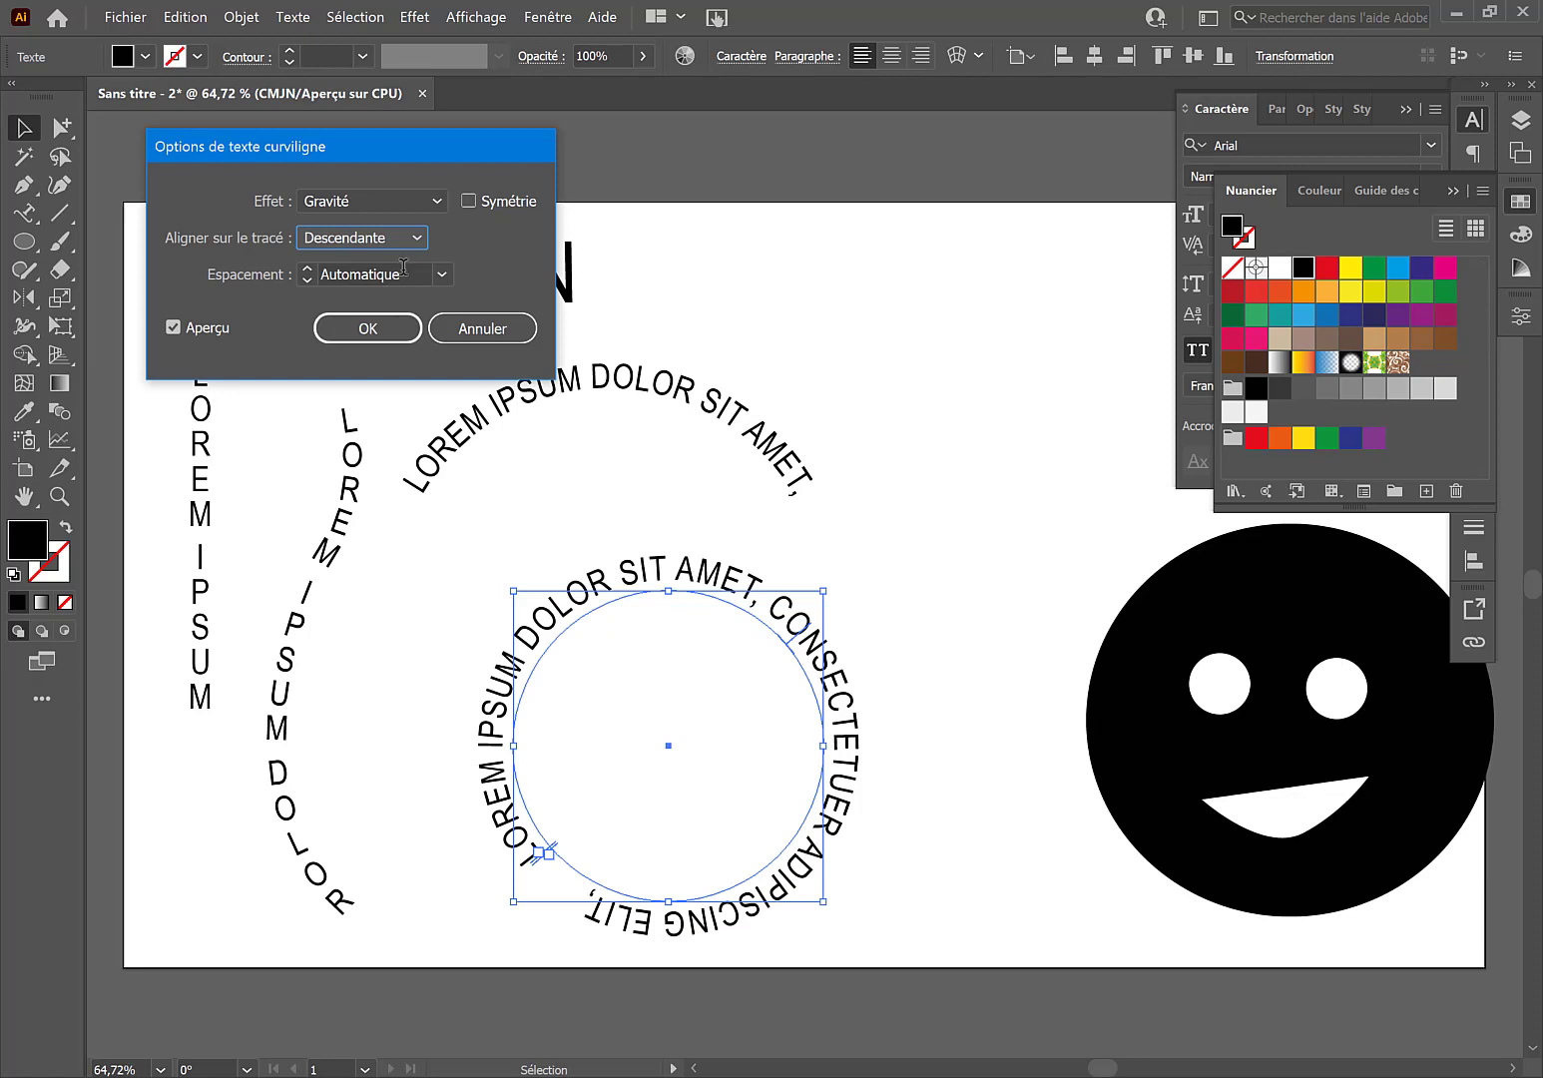
click(413, 238)
click(398, 264)
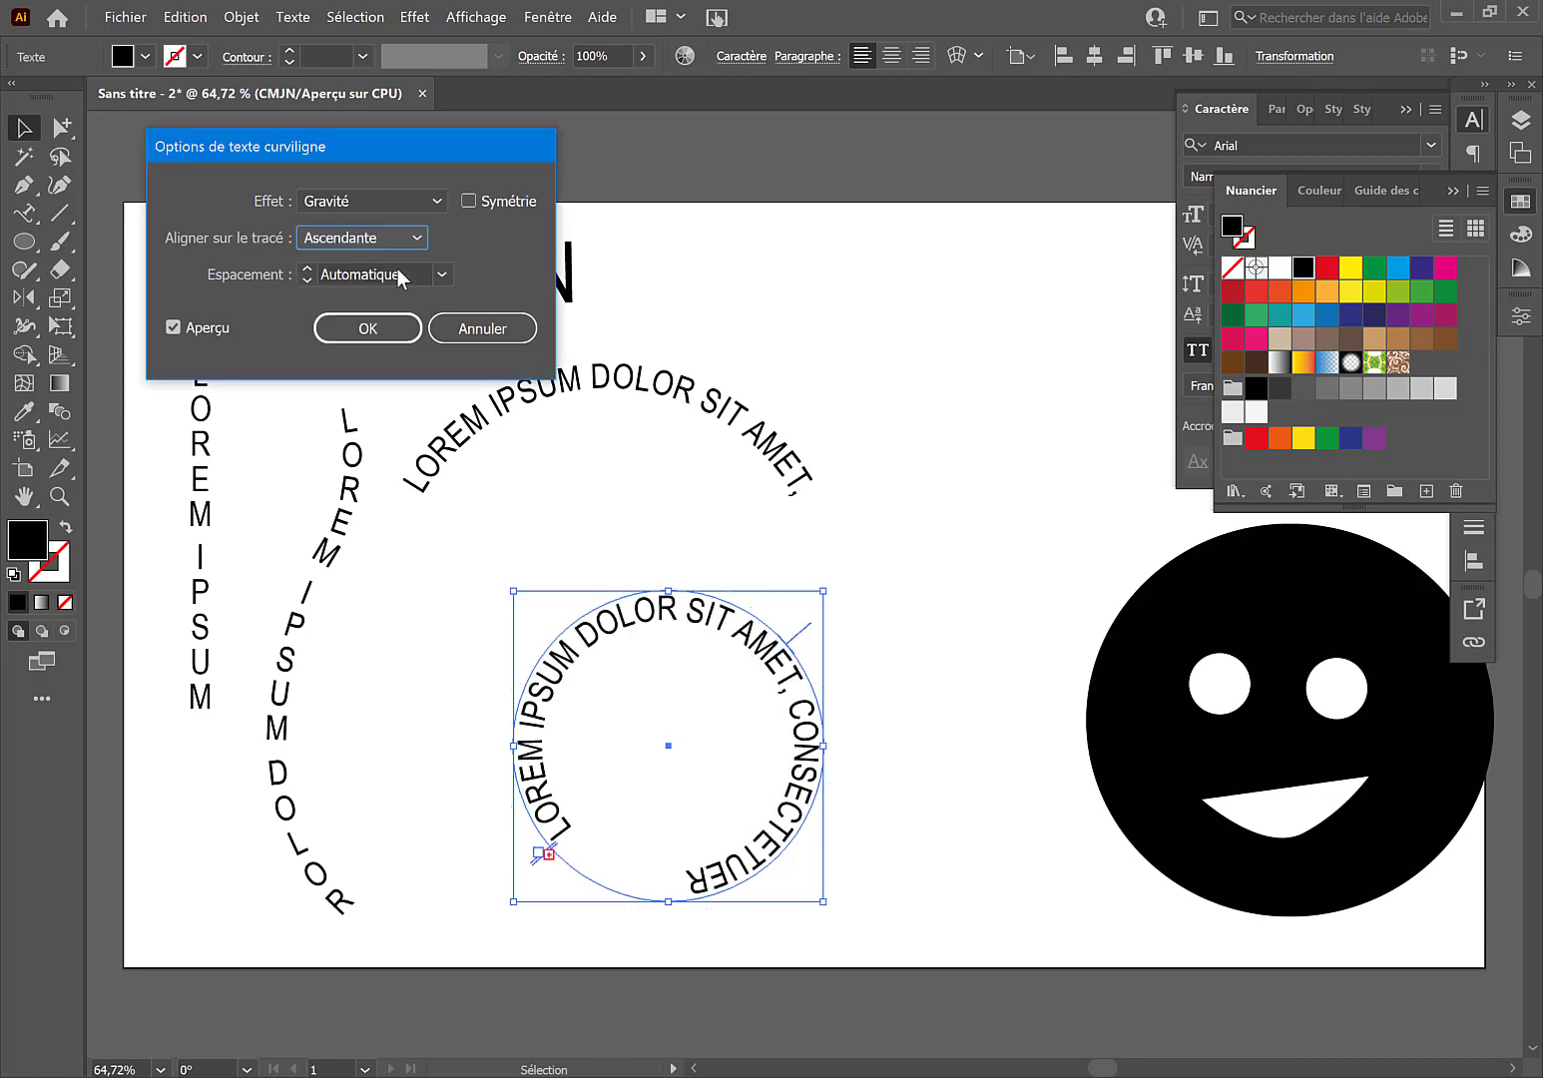
click(373, 328)
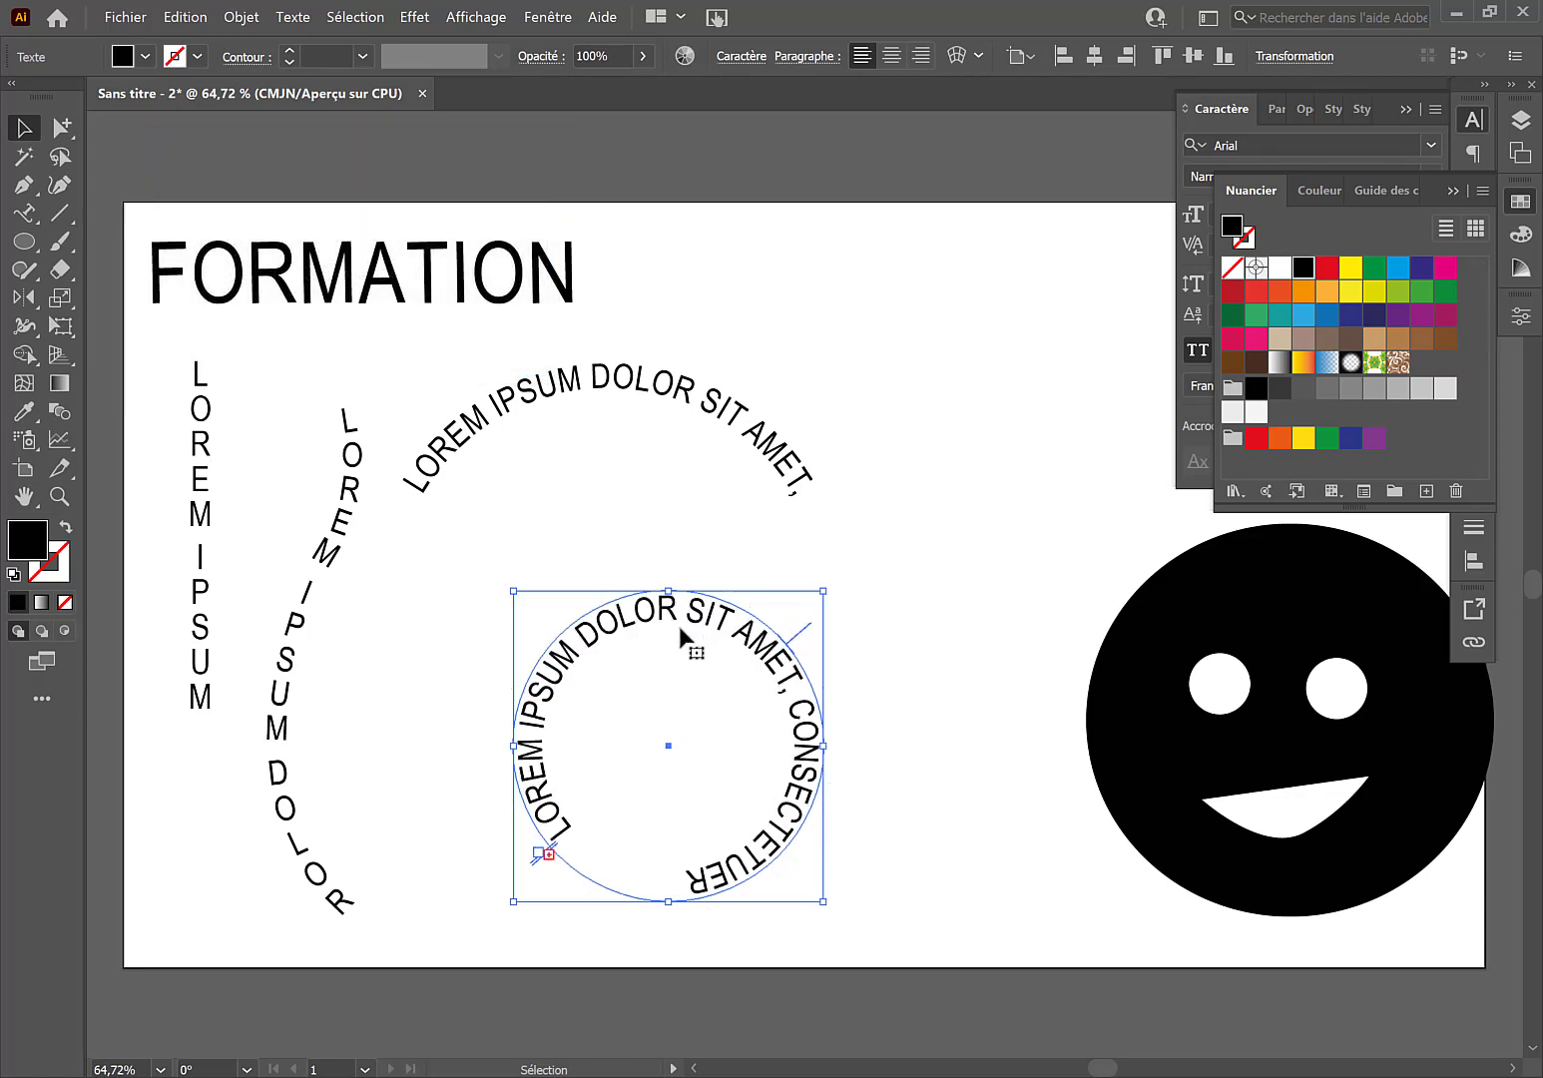
Step: Move the circular text up and slightly left so it sits just beneath the arched Lorem ipsum text
drag(707, 626, 656, 542)
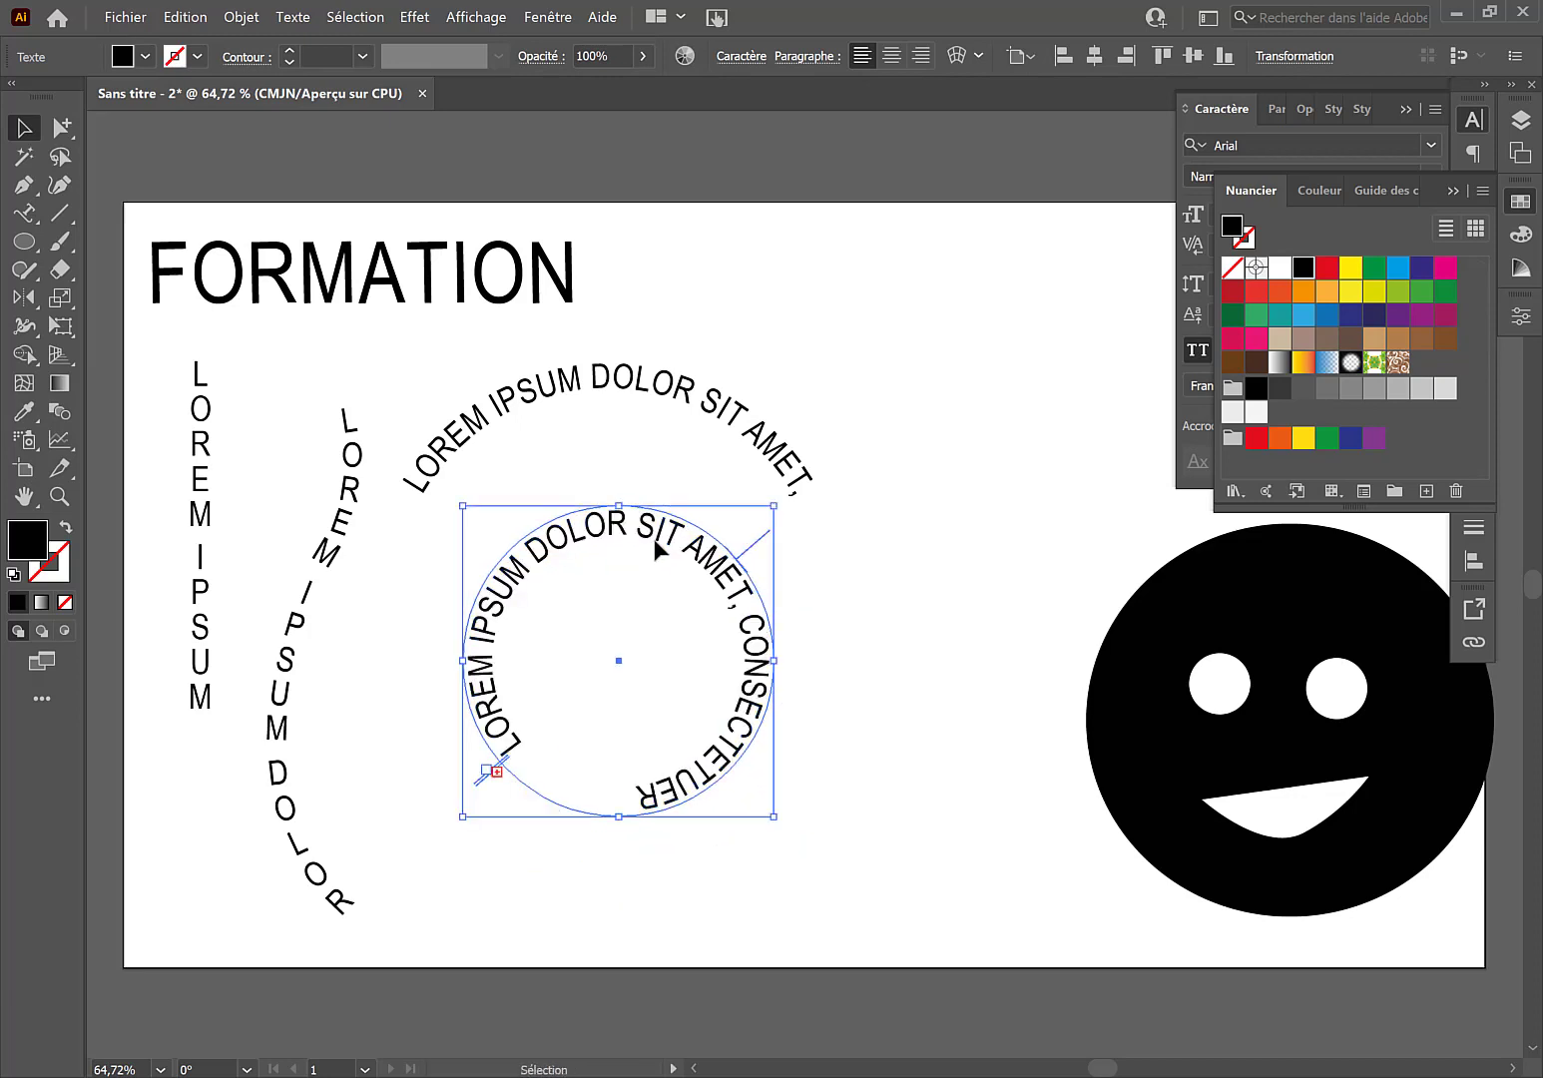